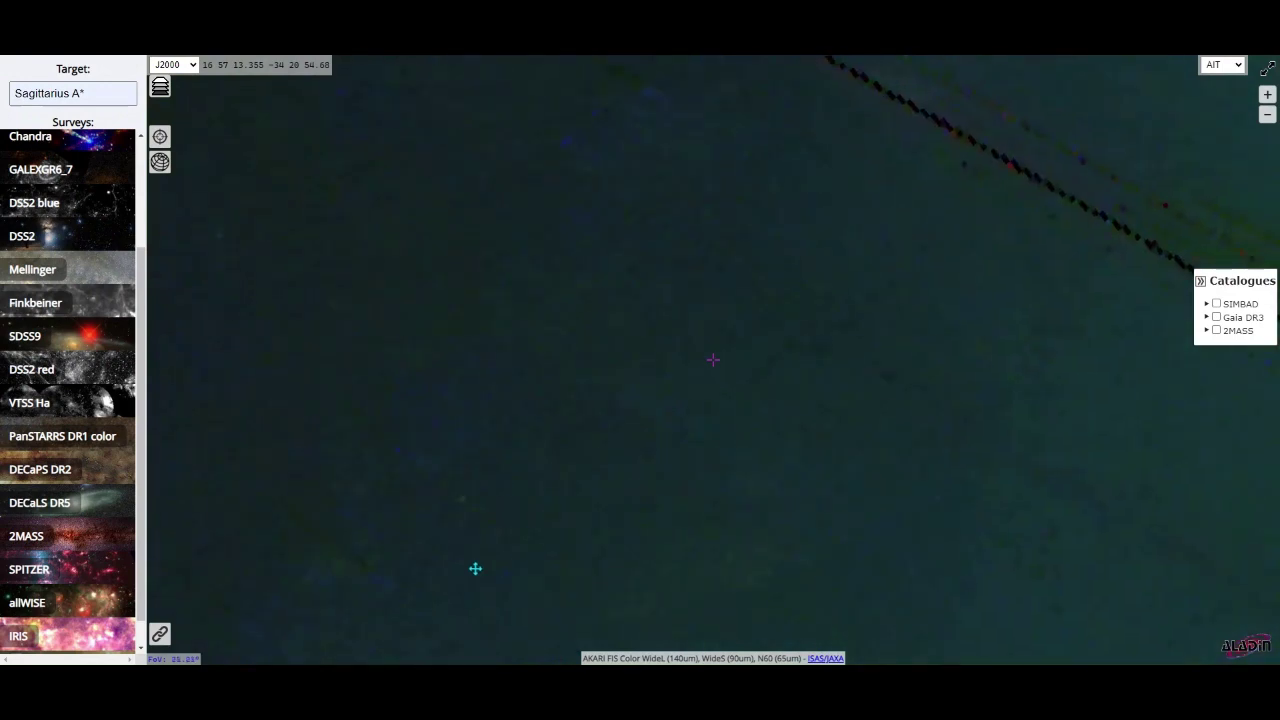
- Inspect the bright elongated source near RA 00 47, Dec −25 in the AKARI FIS survey
scroll(637, 343, "up", 4)
left_click_drag(655, 292, 700, 537)
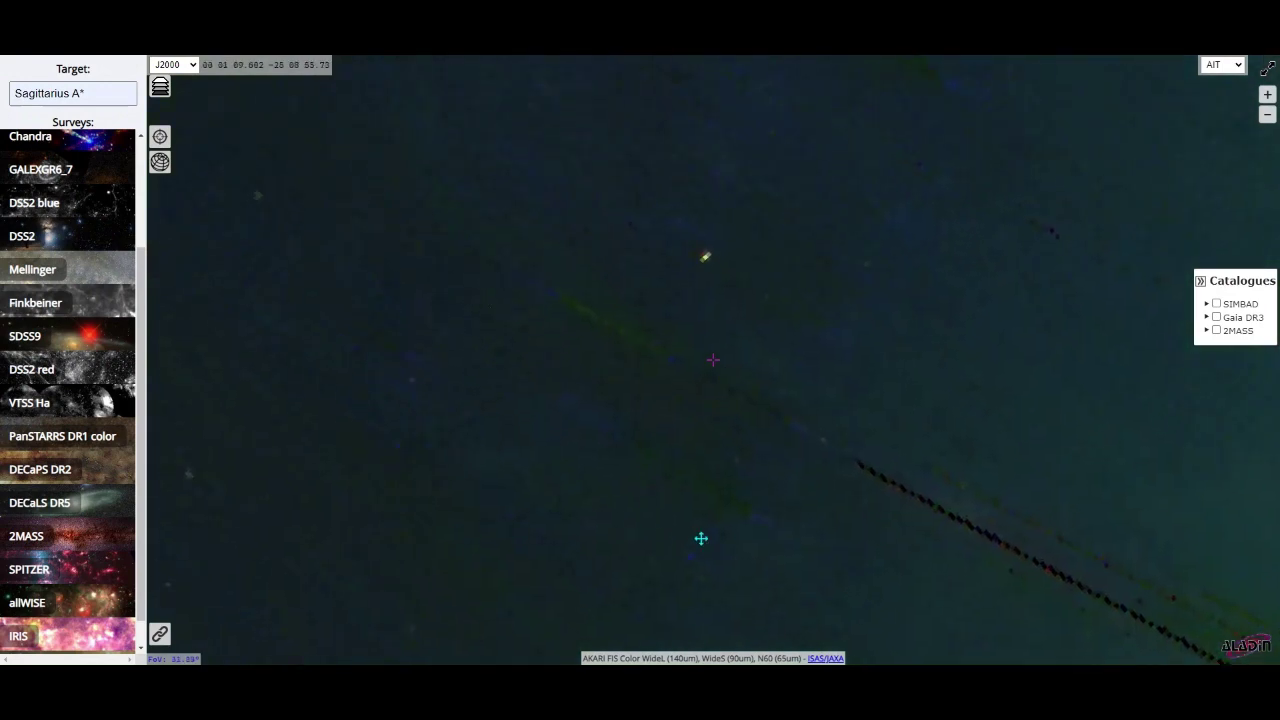
left_click_drag(726, 409, 771, 516)
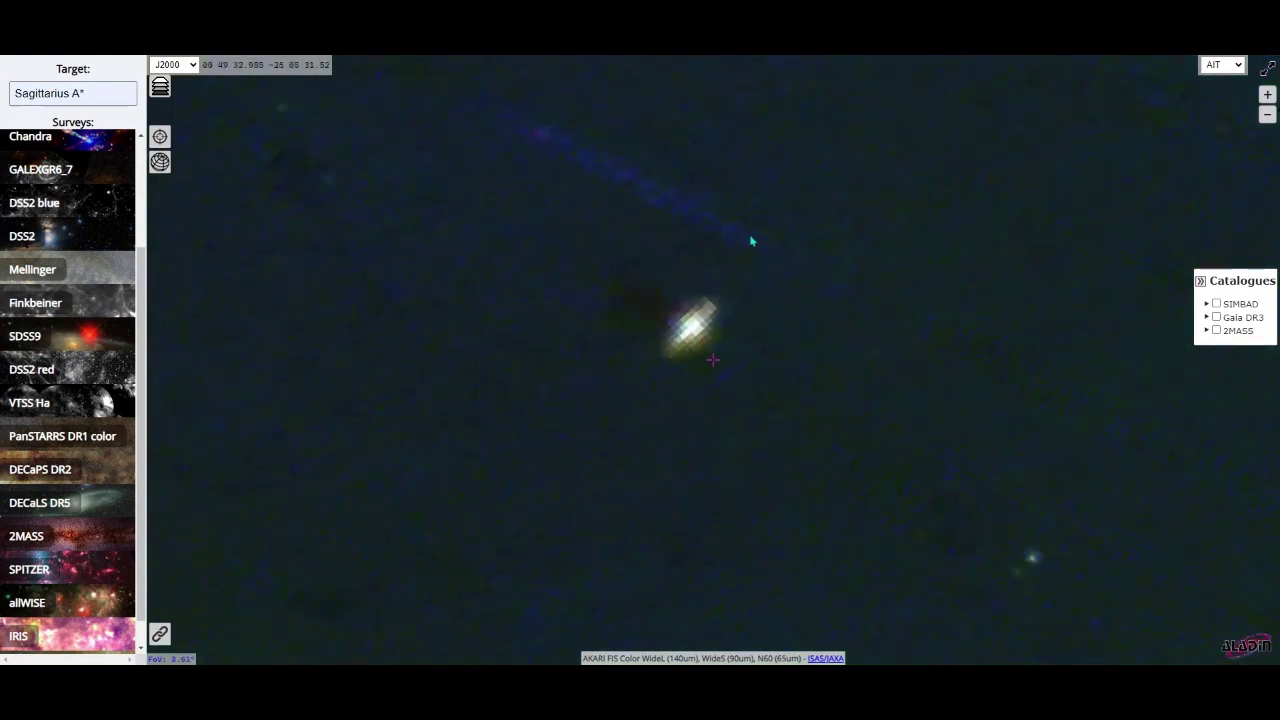
left_click_drag(795, 308, 851, 327)
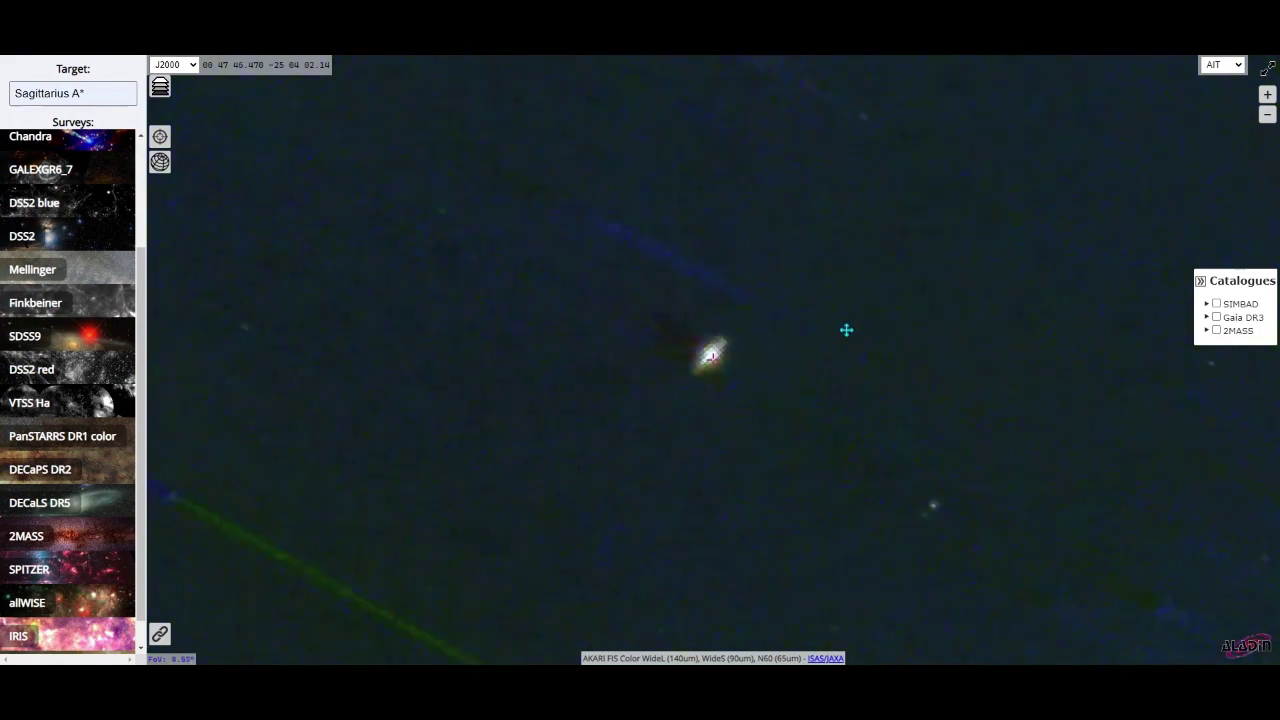
scroll(826, 331, "down", 15)
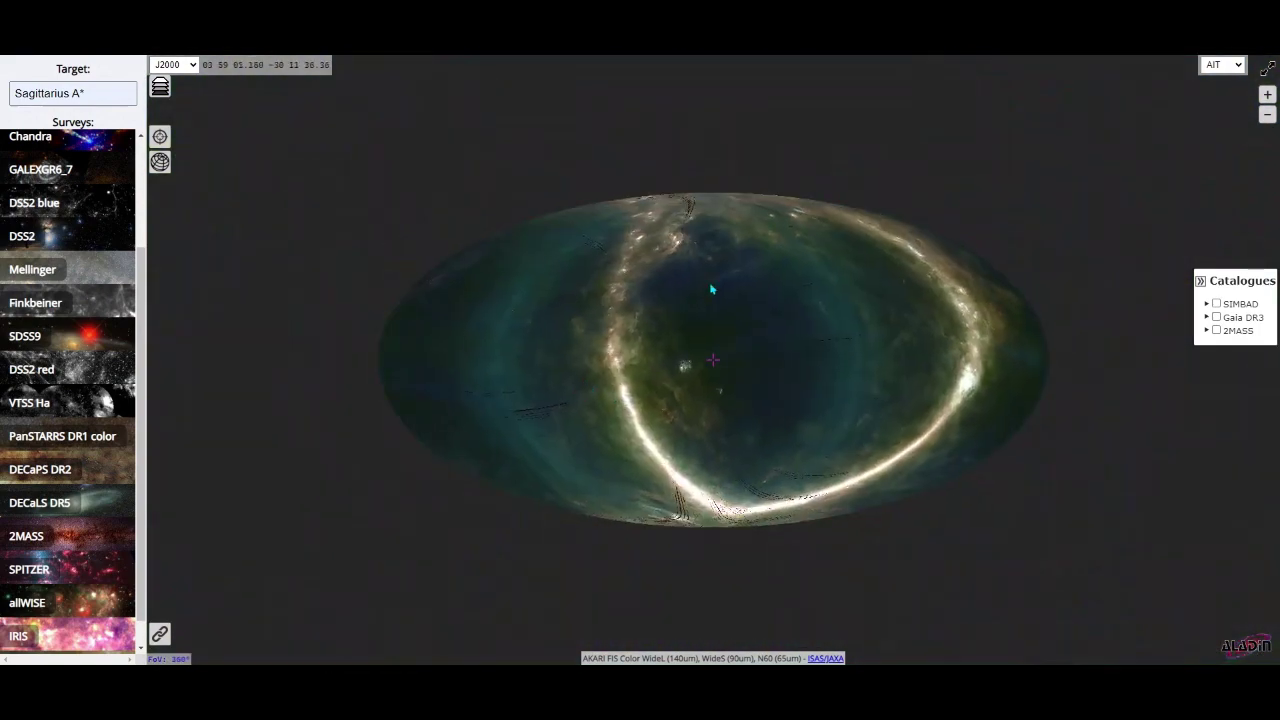
- Examine the AKARI FIS sky around the bright galactic band and centre the bright blue source near RA 14 05, Dec −76 48
left_click_drag(711, 289, 871, 391)
scroll(871, 391, "up", 4)
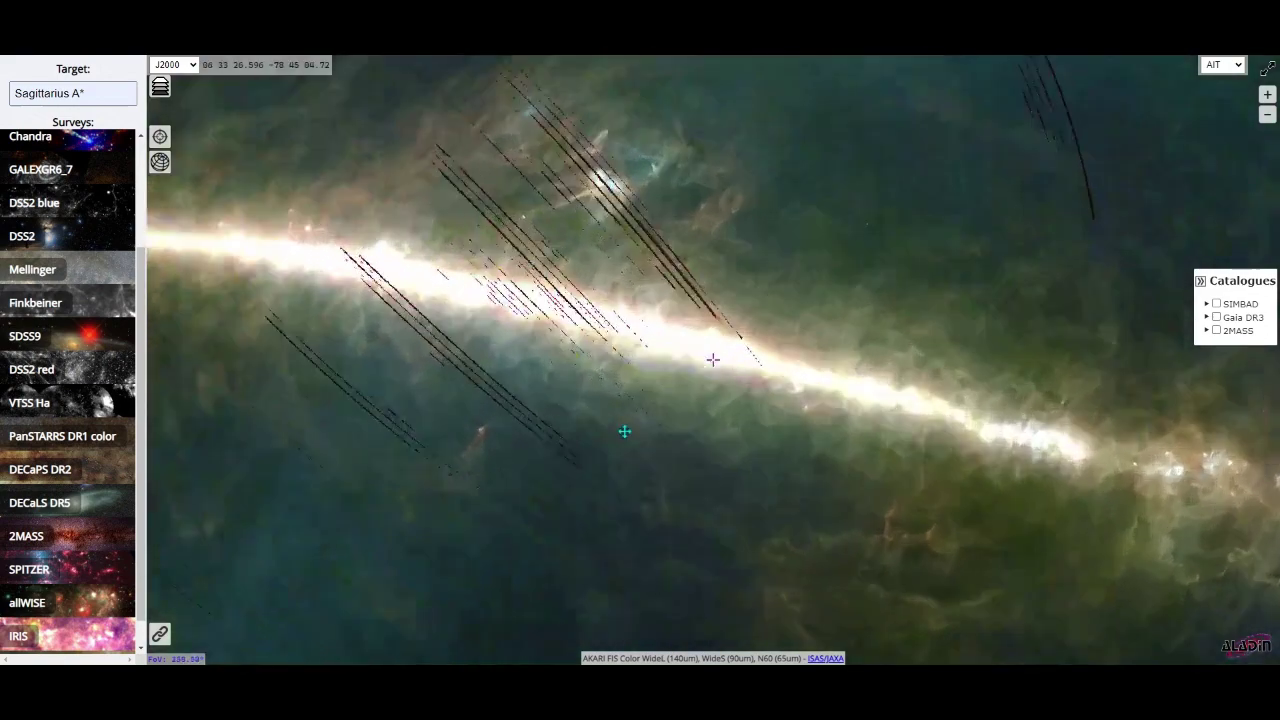
scroll(624, 431, "up", 5)
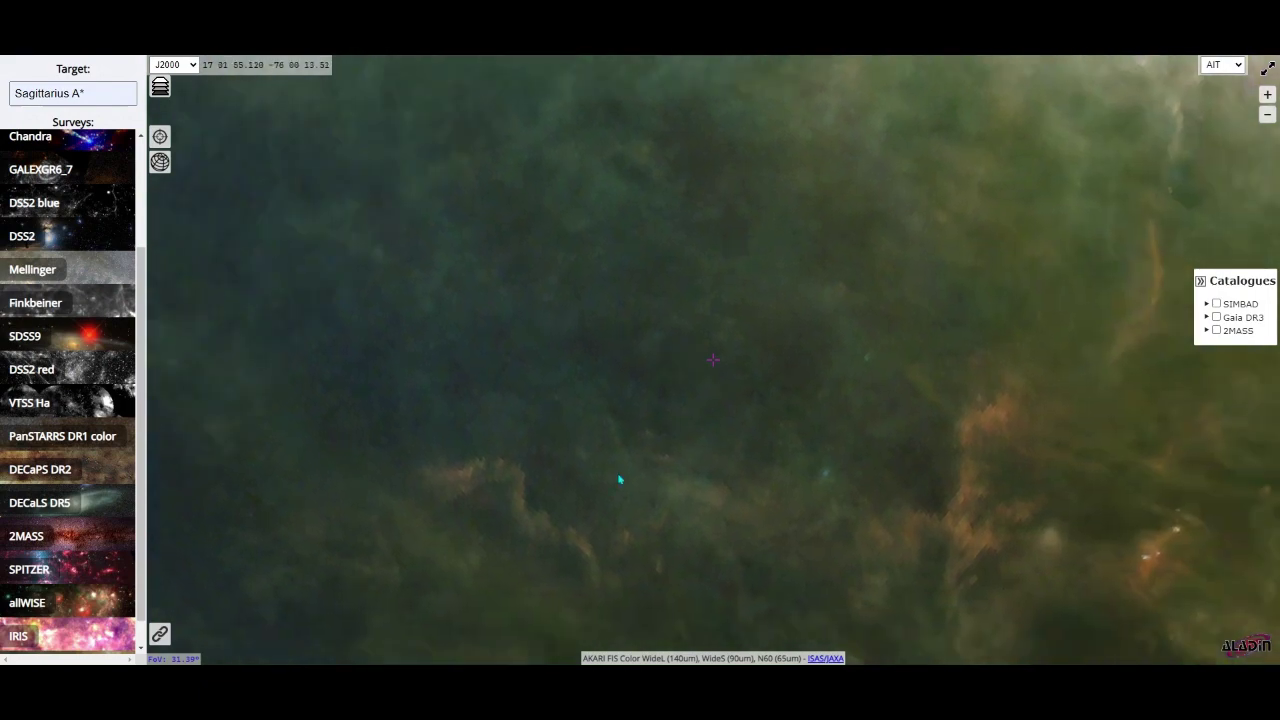
scroll(619, 480, "up", 6)
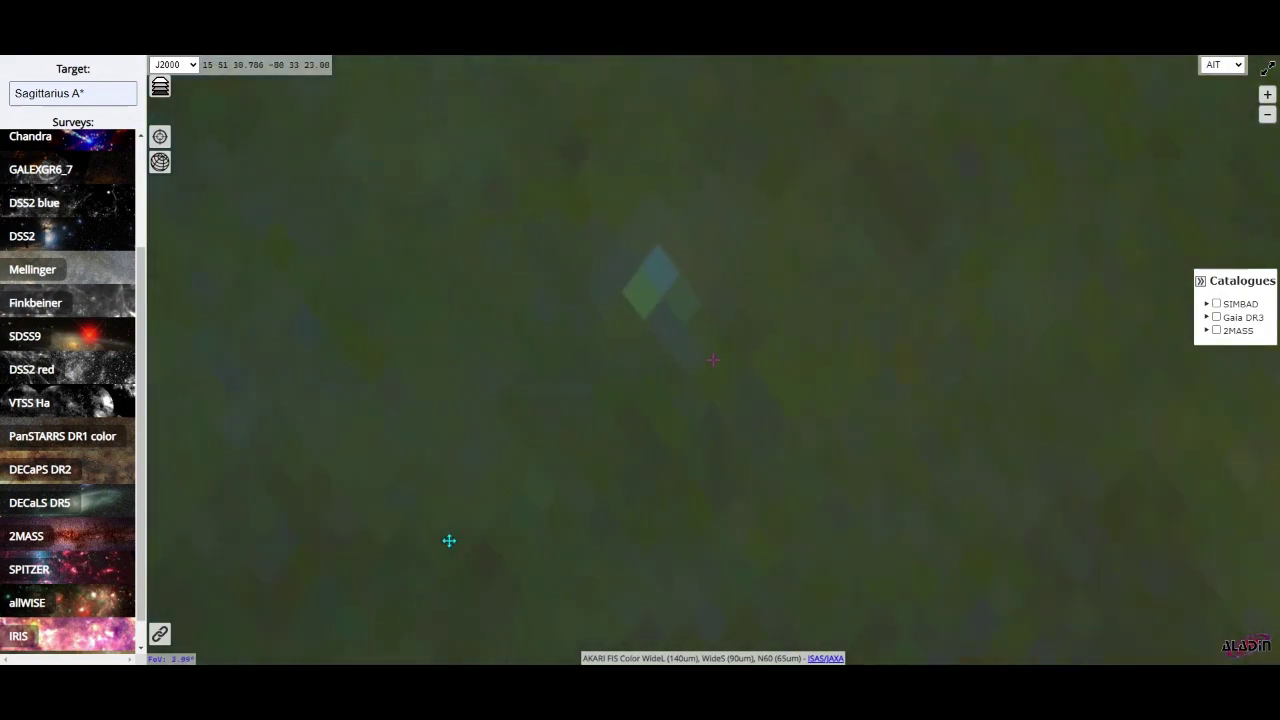
scroll(449, 541, "down", 4)
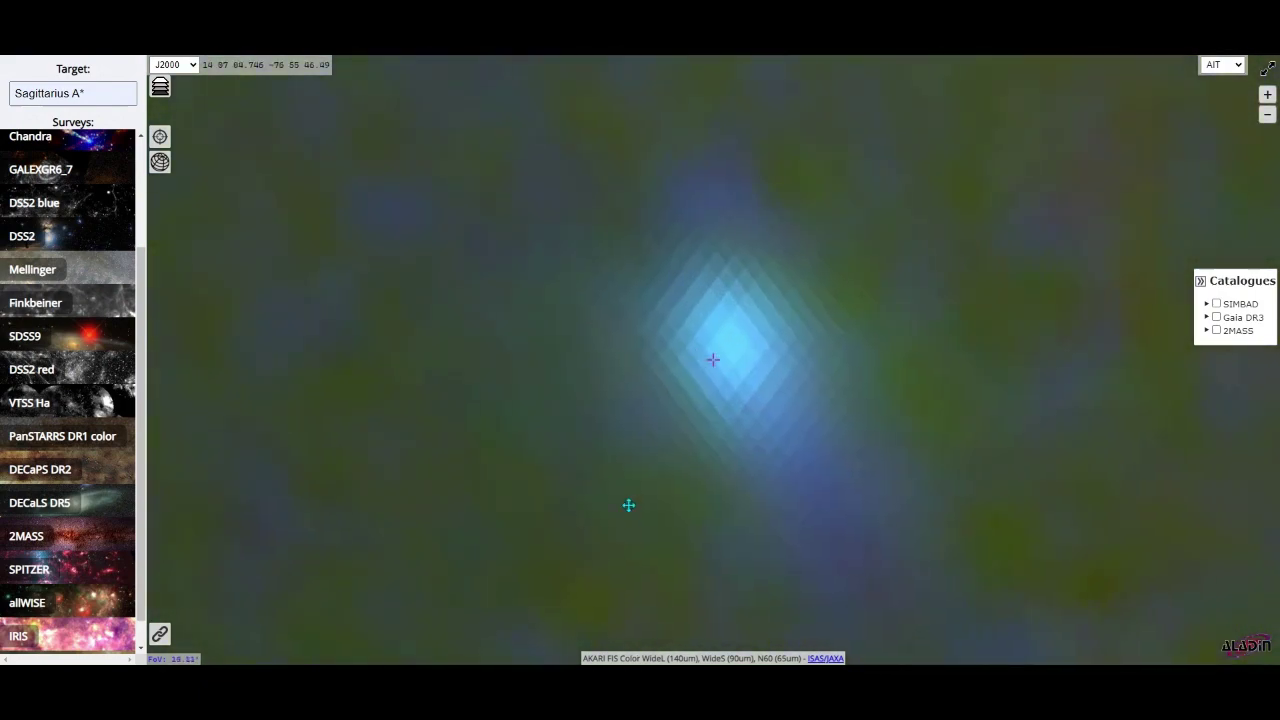
scroll(622, 505, "down", 4)
scroll(624, 503, "up", 4)
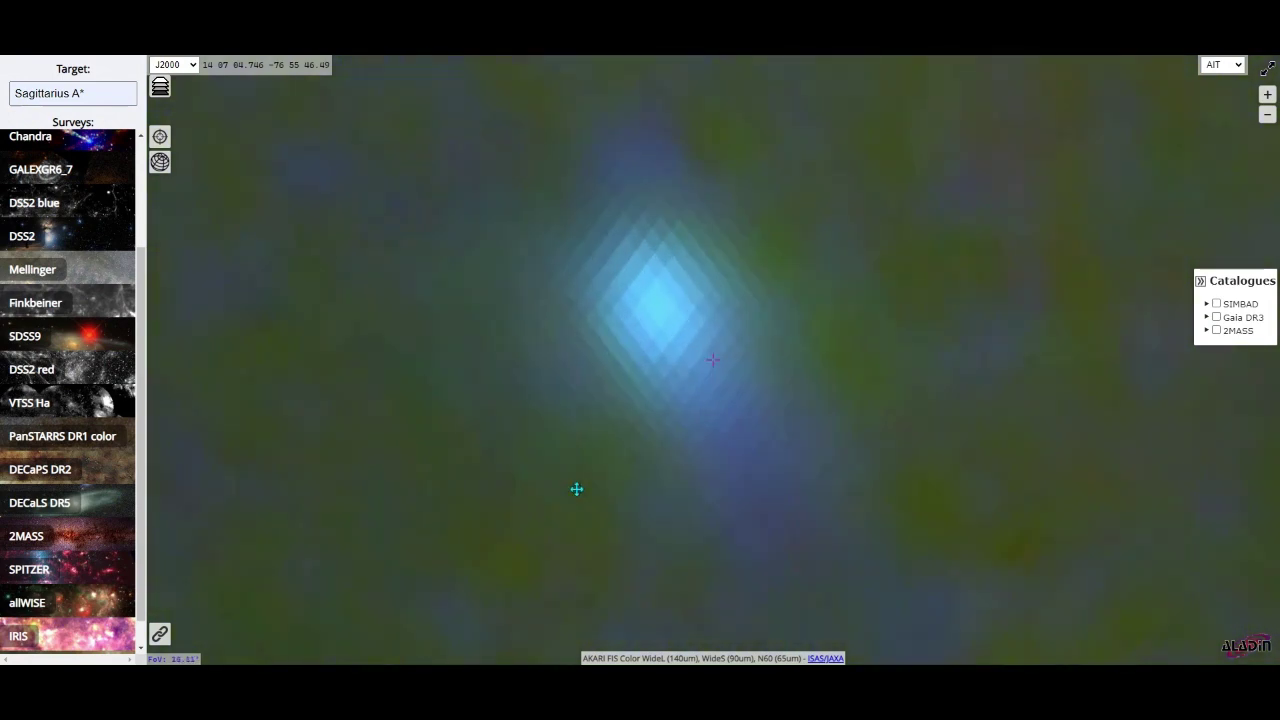
left_click_drag(576, 489, 615, 535)
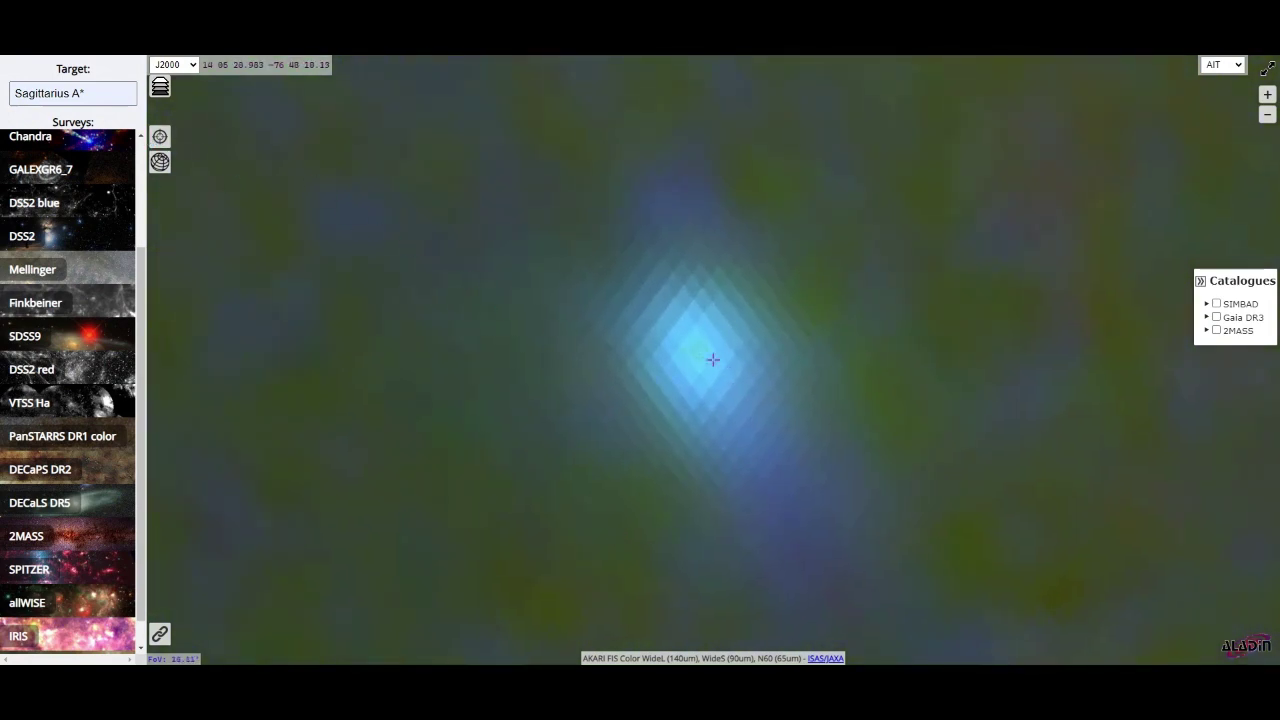
- Query Simbad at the blue source's centre, then overlay the SIMBAD catalogue and view the record of the marker just above it
left_click(696, 349)
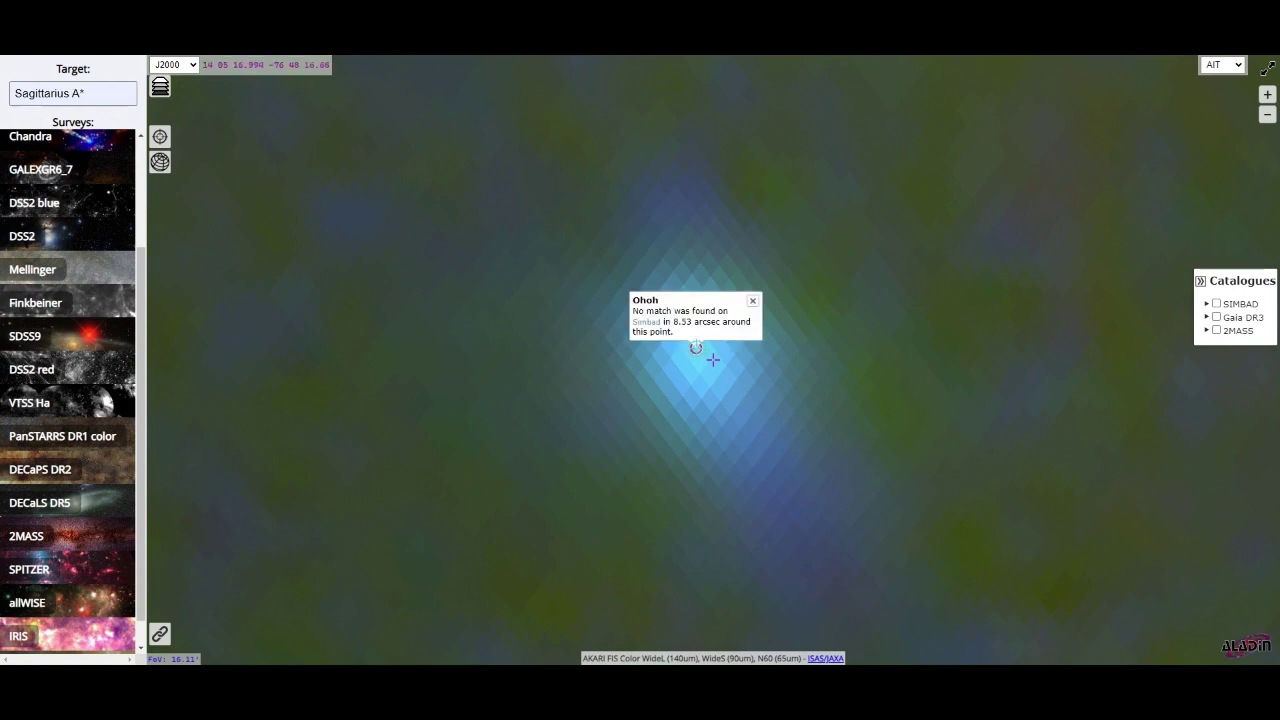
left_click(753, 302)
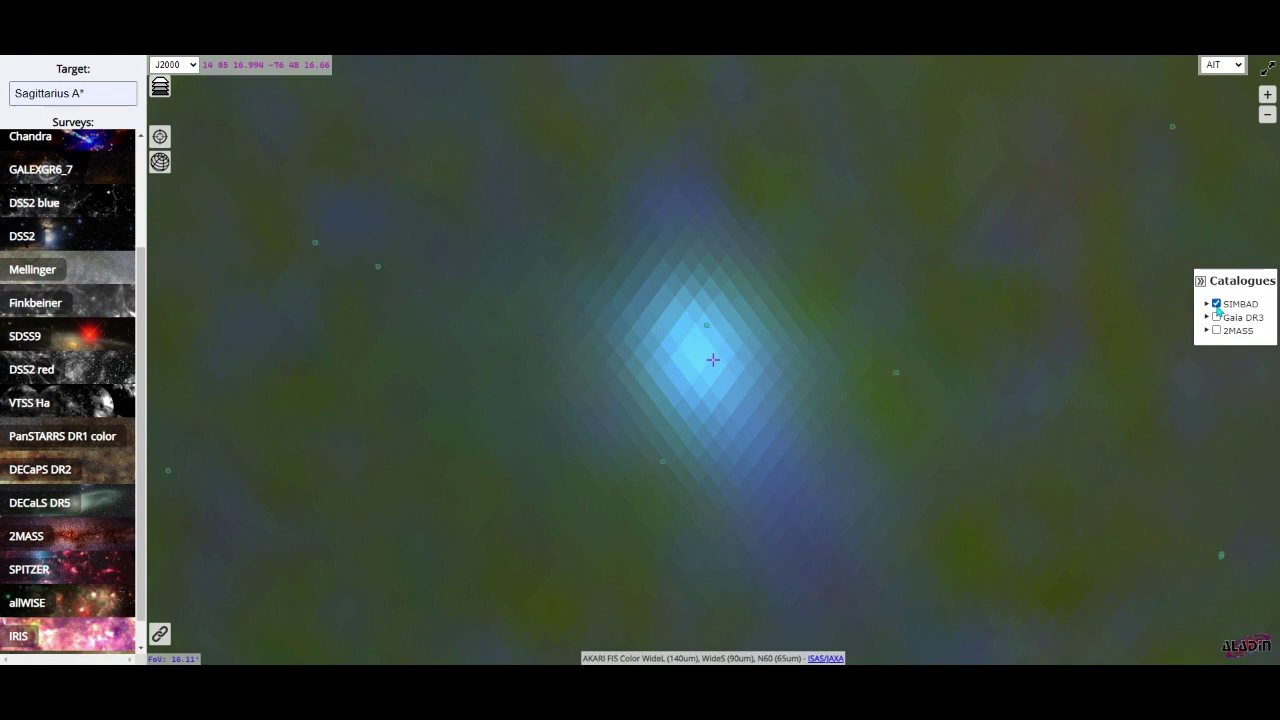
left_click(706, 326)
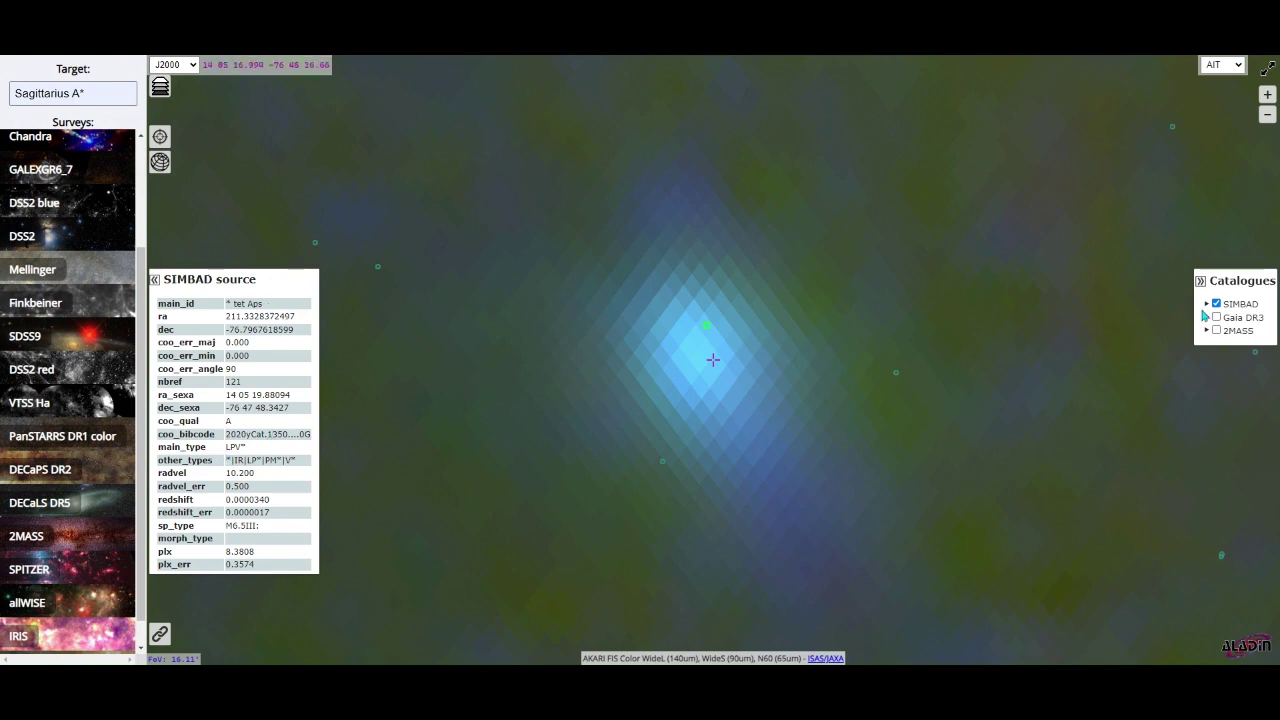
scroll(885, 305, "up", 2)
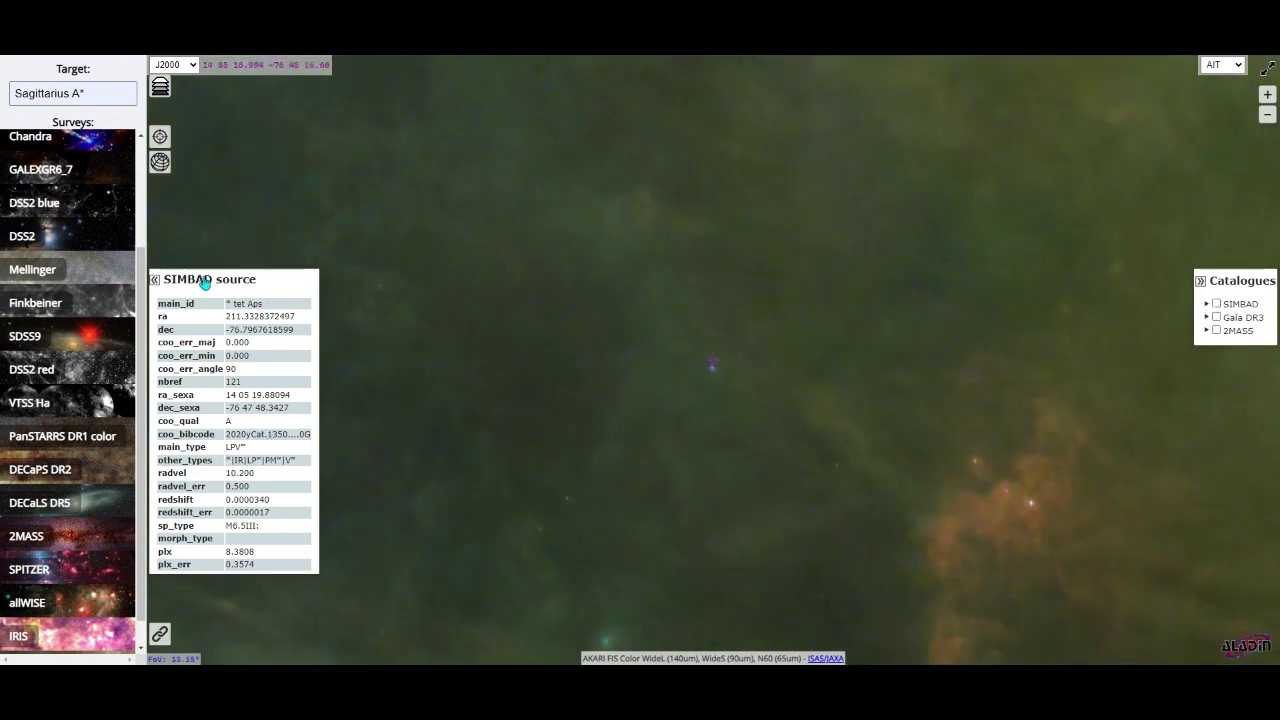
left_click(156, 285)
- Return to the whole-sky map and switch the displayed survey to IRIS
scroll(685, 404, "down", 10)
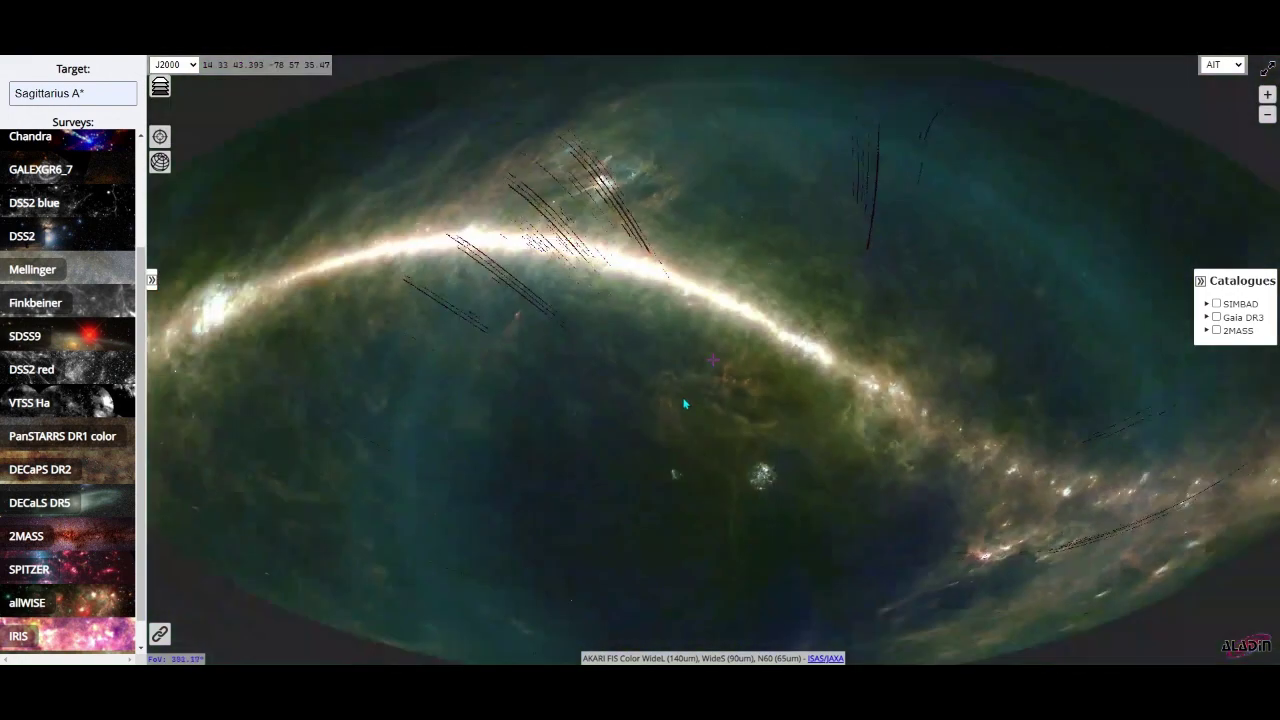
scroll(690, 395, "down", 5)
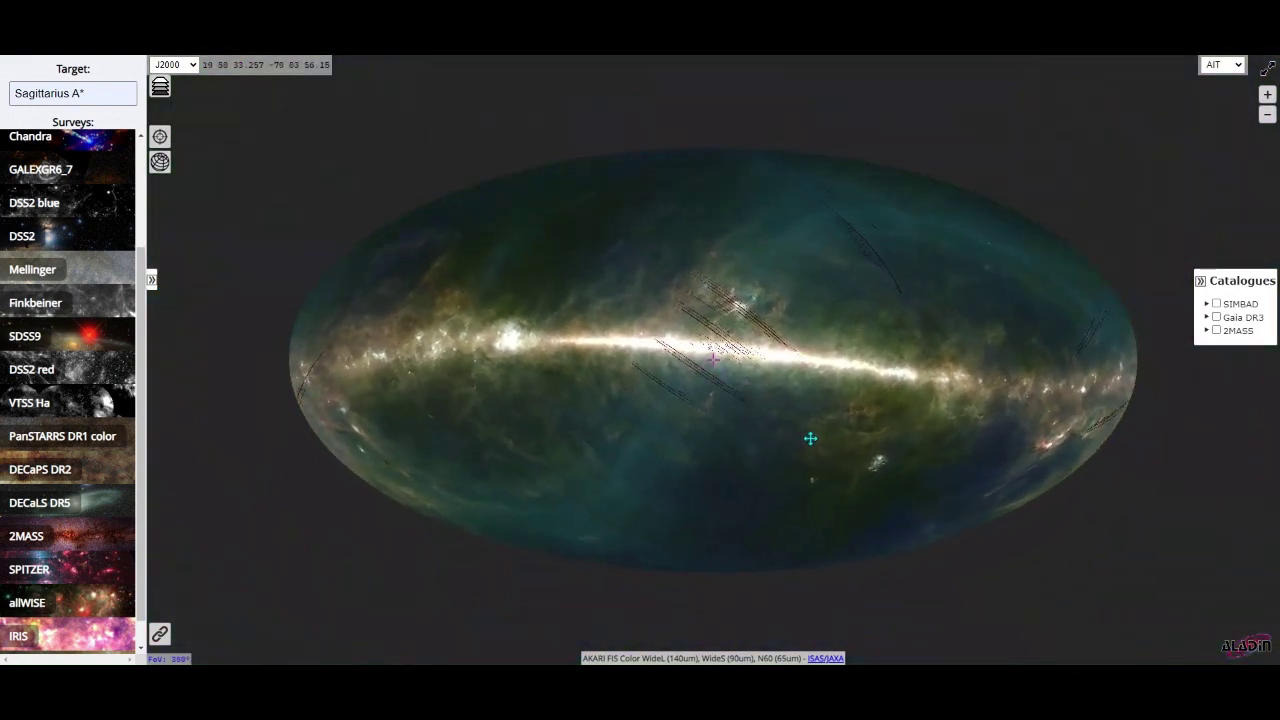
left_click_drag(662, 388, 718, 374)
scroll(106, 602, "down", 1)
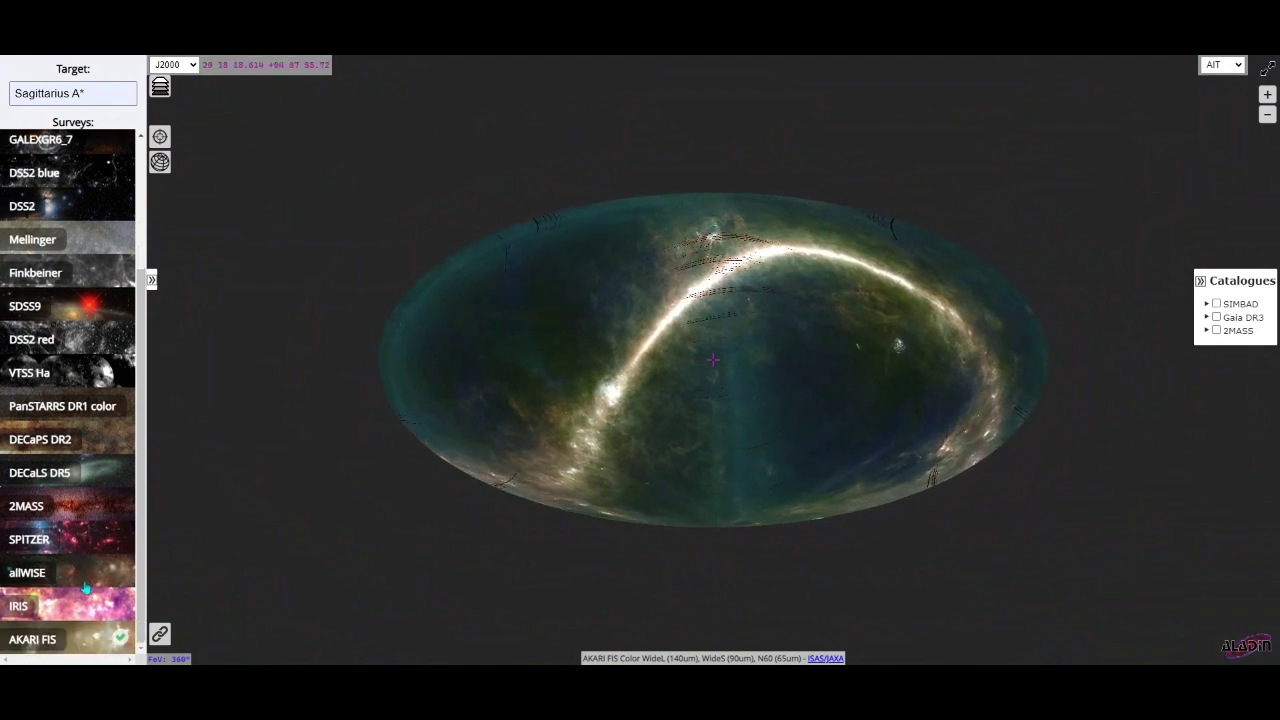
left_click(63, 602)
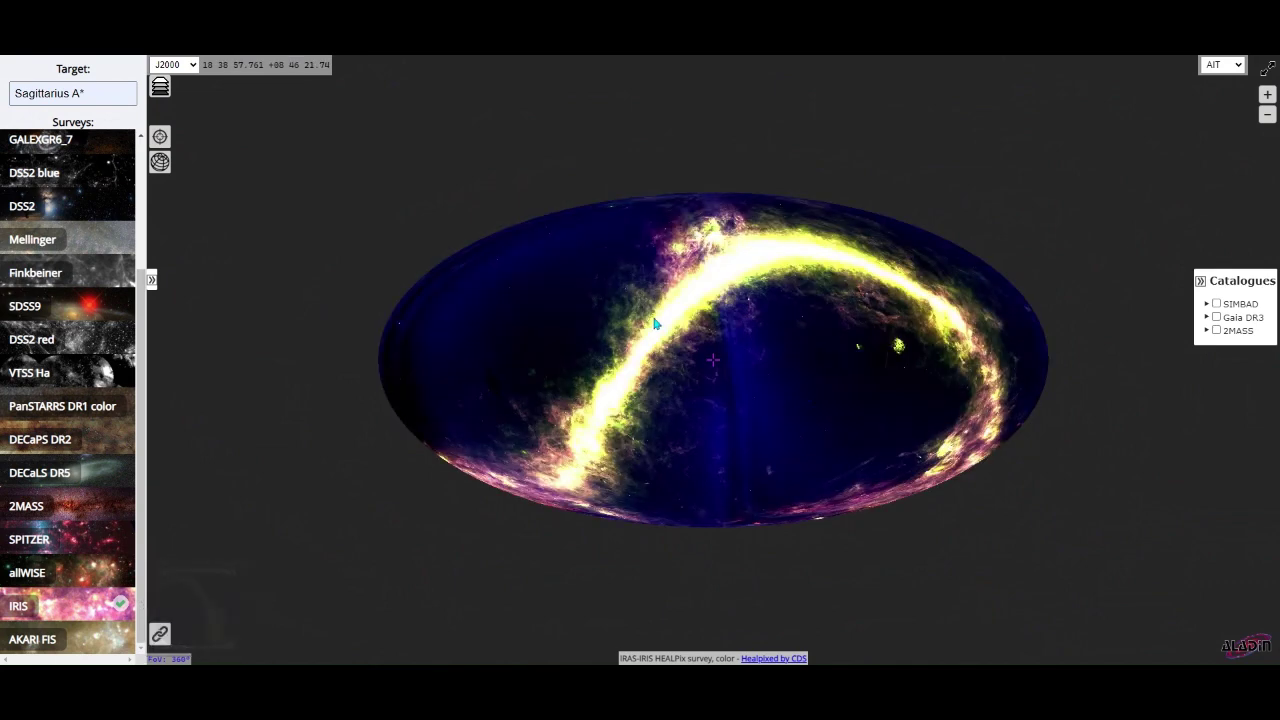
- Examine the yellow and pink dust clouds along the galactic band in the IRIS survey, from close up and across the whole sky
left_click_drag(656, 322, 877, 389)
scroll(877, 389, "up", 5)
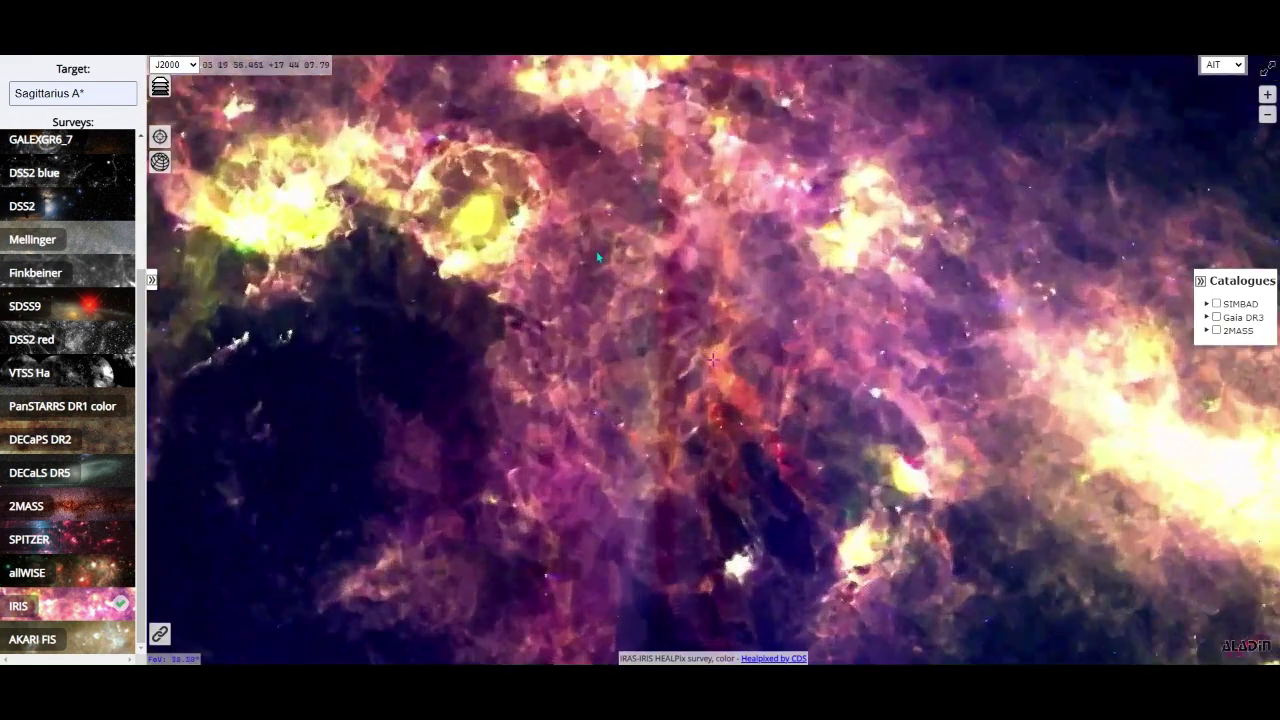
scroll(611, 249, "down", 4)
scroll(820, 291, "down", 3)
left_click_drag(780, 252, 700, 168)
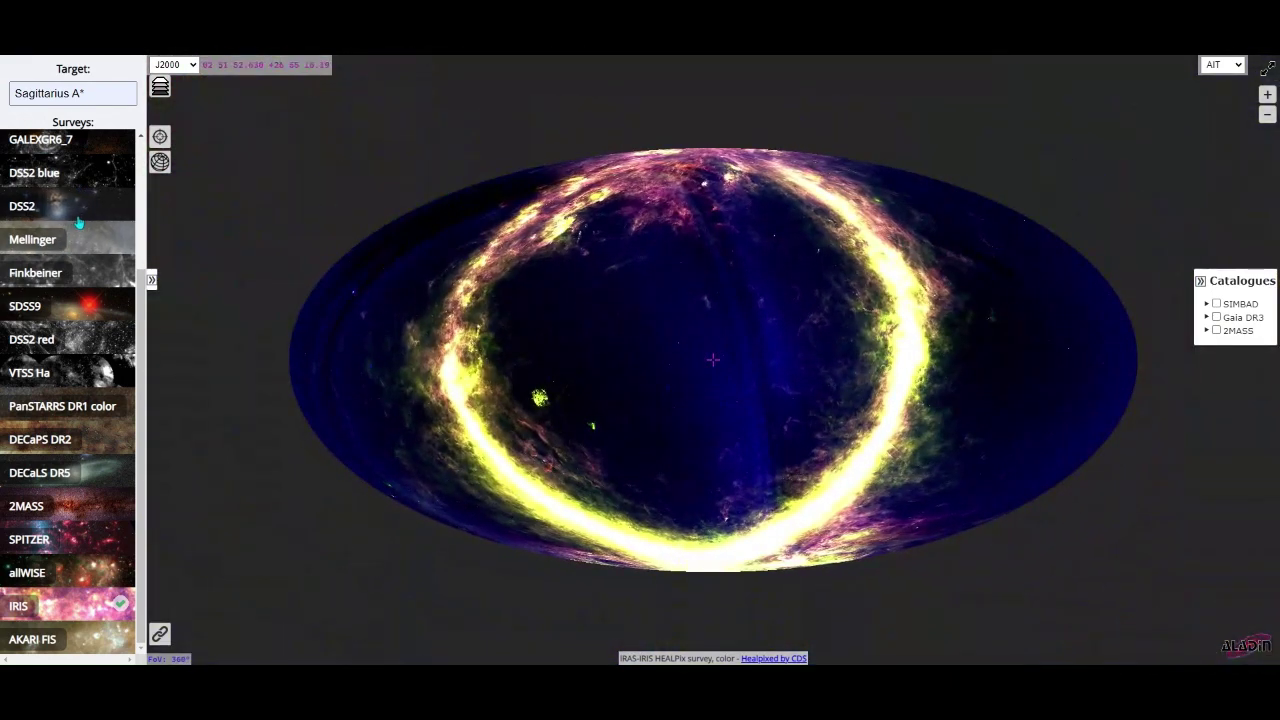
- Switch the displayed survey to DSS2 and survey its star field
left_click(76, 219)
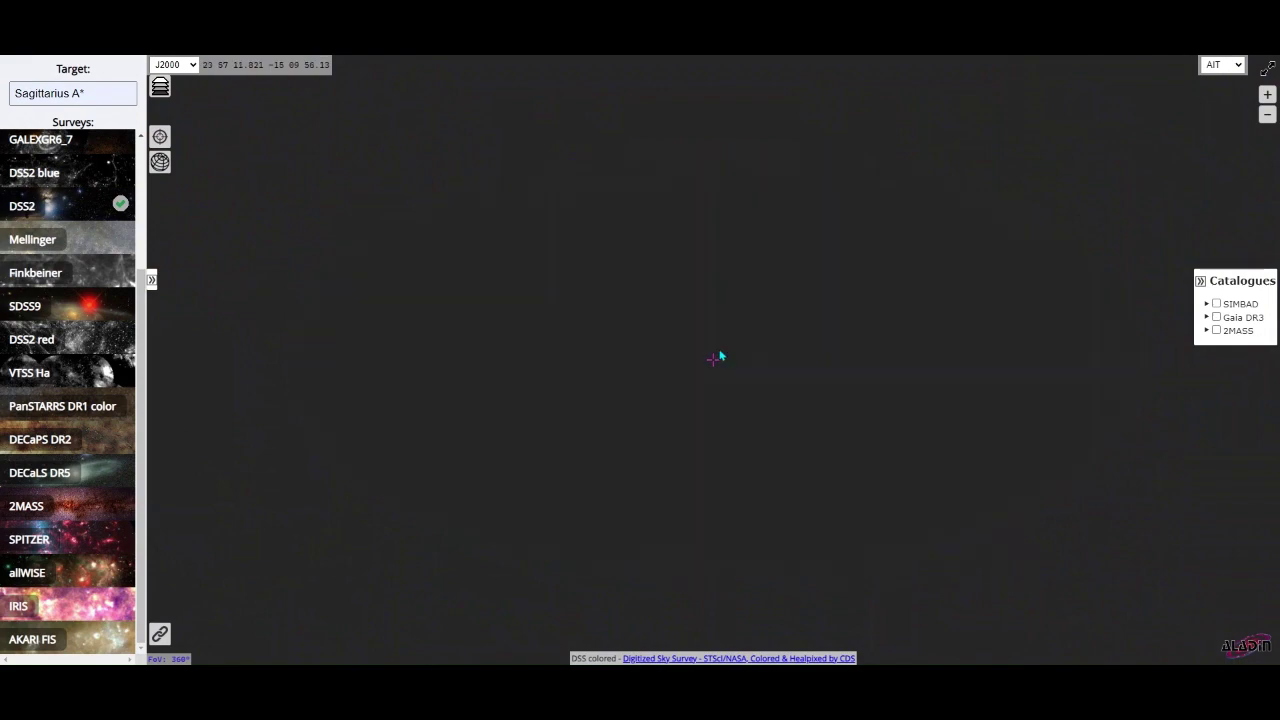
left_click_drag(720, 357, 625, 250)
scroll(684, 376, "up", 3)
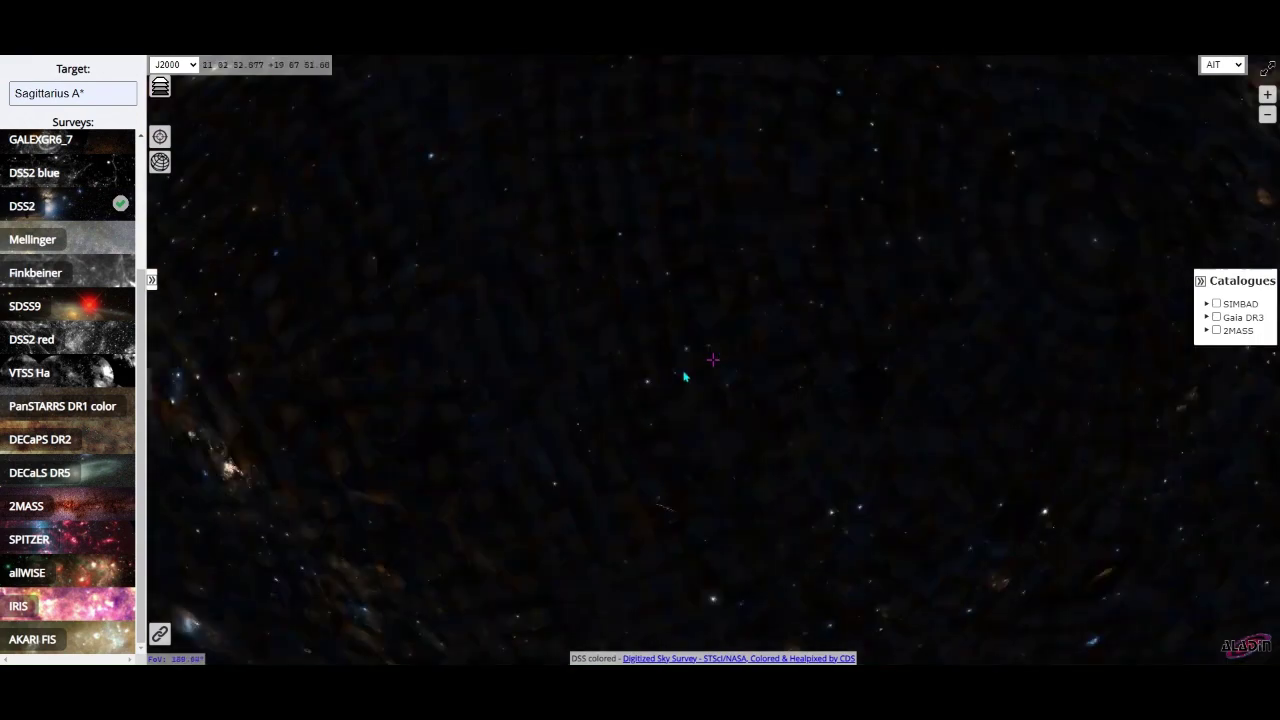
left_click_drag(685, 377, 783, 466)
left_click_drag(480, 302, 489, 357)
- Examine several DSS2 star fields up close, including the one around RA 16 46, Dec +16
scroll(557, 383, "up", 5)
scroll(604, 307, "up", 2)
scroll(614, 306, "down", 3)
scroll(614, 306, "up", 4)
scroll(480, 297, "up", 5)
scroll(480, 297, "down", 4)
scroll(456, 332, "up", 5)
scroll(660, 346, "down", 12)
scroll(489, 357, "down", 3)
scroll(560, 385, "up", 4)
left_click_drag(594, 403, 551, 260)
scroll(563, 256, "up", 5)
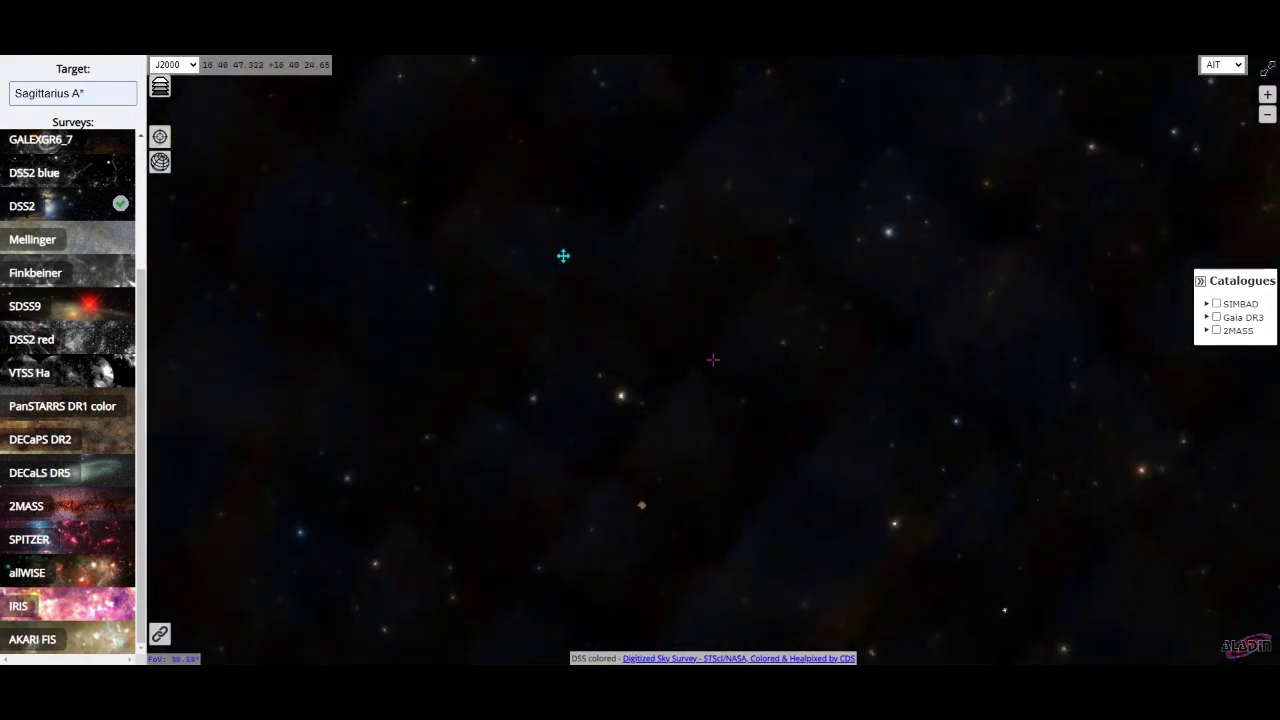
scroll(609, 400, "down", 3)
scroll(472, 372, "down", 5)
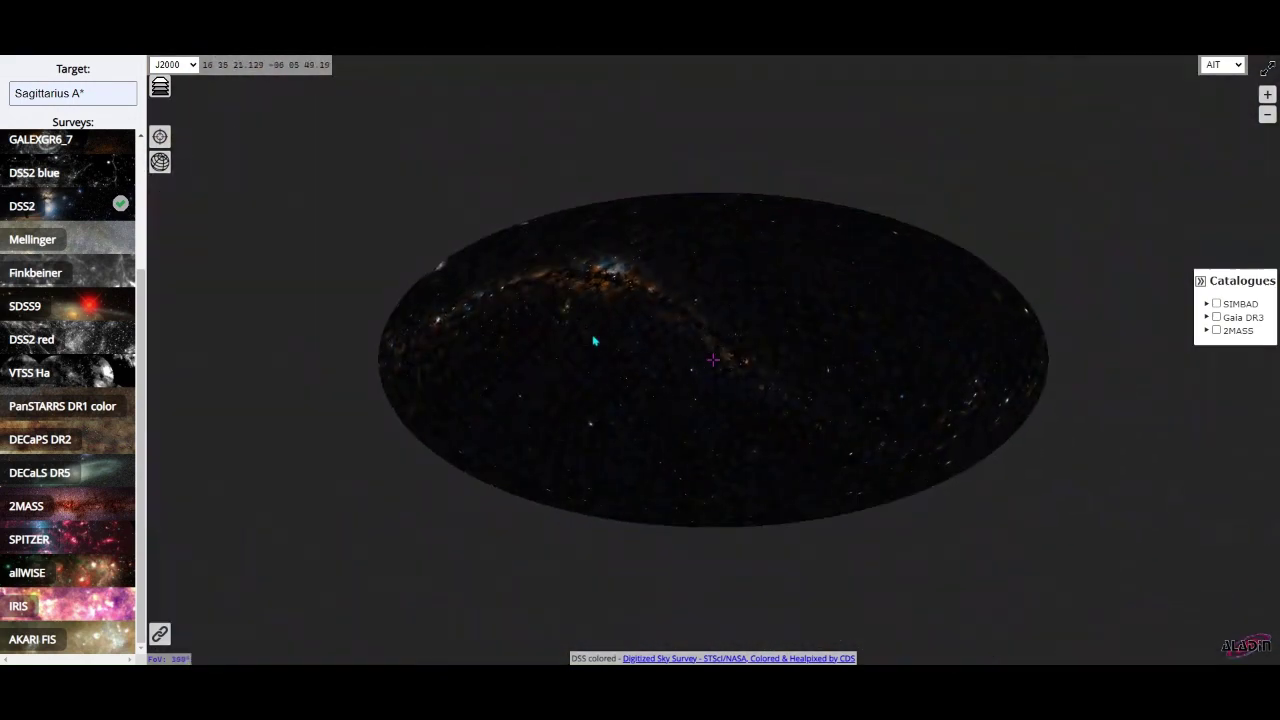
- Inspect the orange nebulae near RA 21 20, Dec +48 and the elongated spiral galaxy in the DSS2 survey
scroll(779, 362, "up", 2)
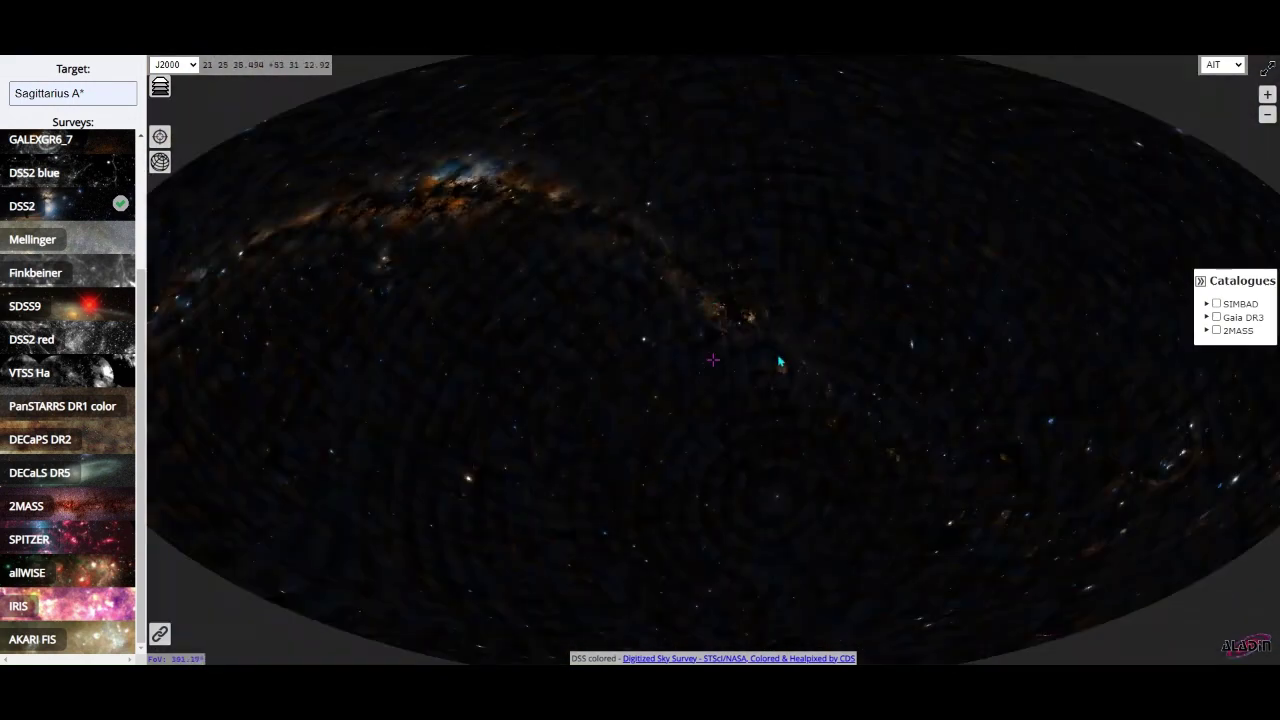
scroll(686, 368, "up", 5)
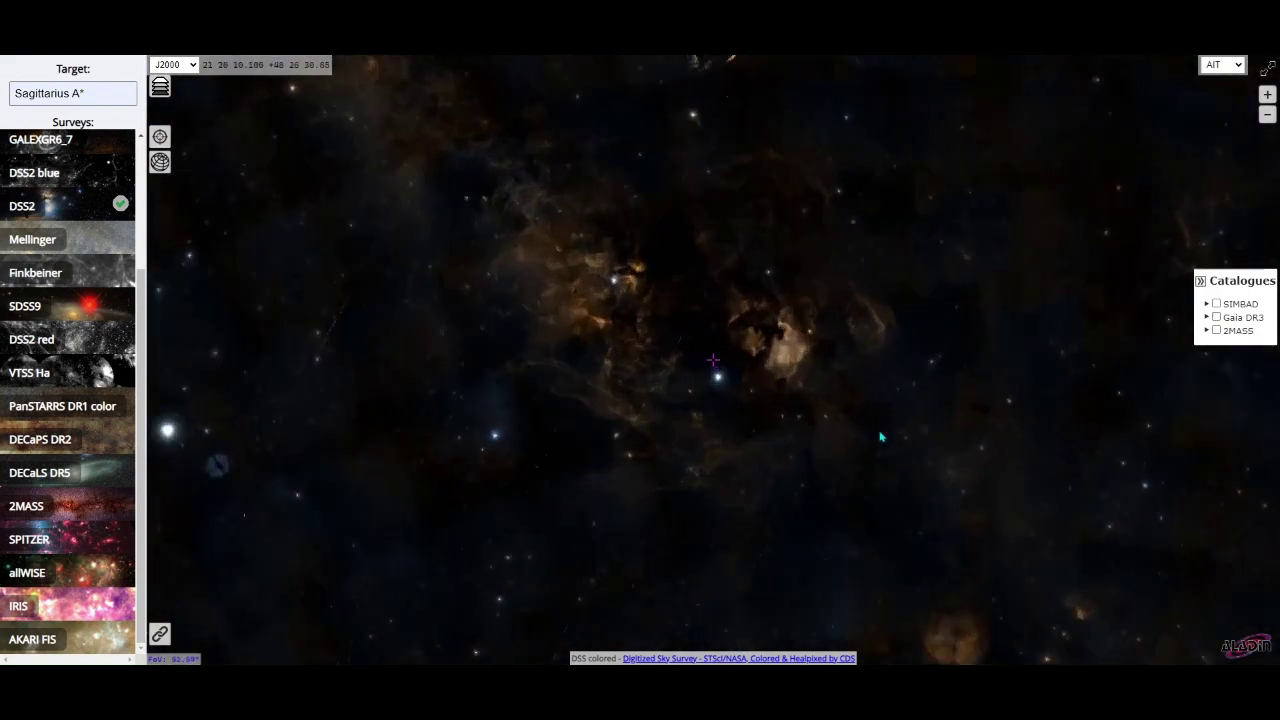
scroll(645, 400, "down", 3)
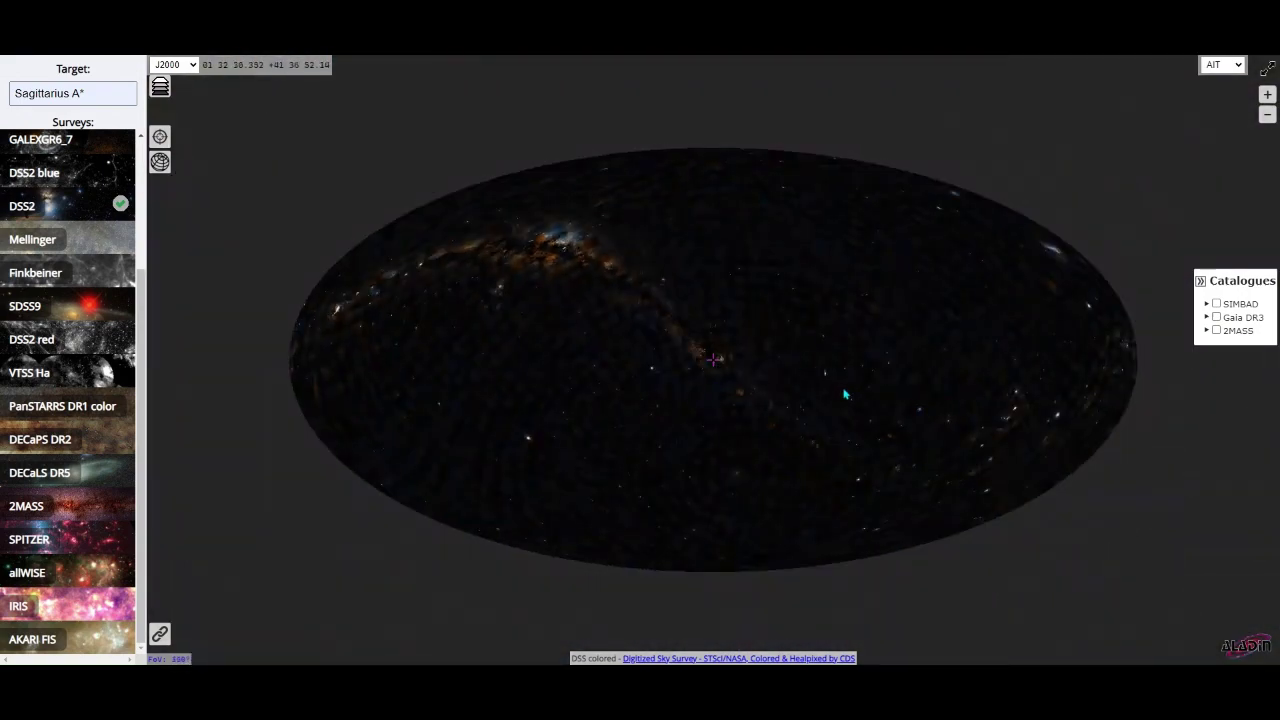
scroll(699, 339, "up", 6)
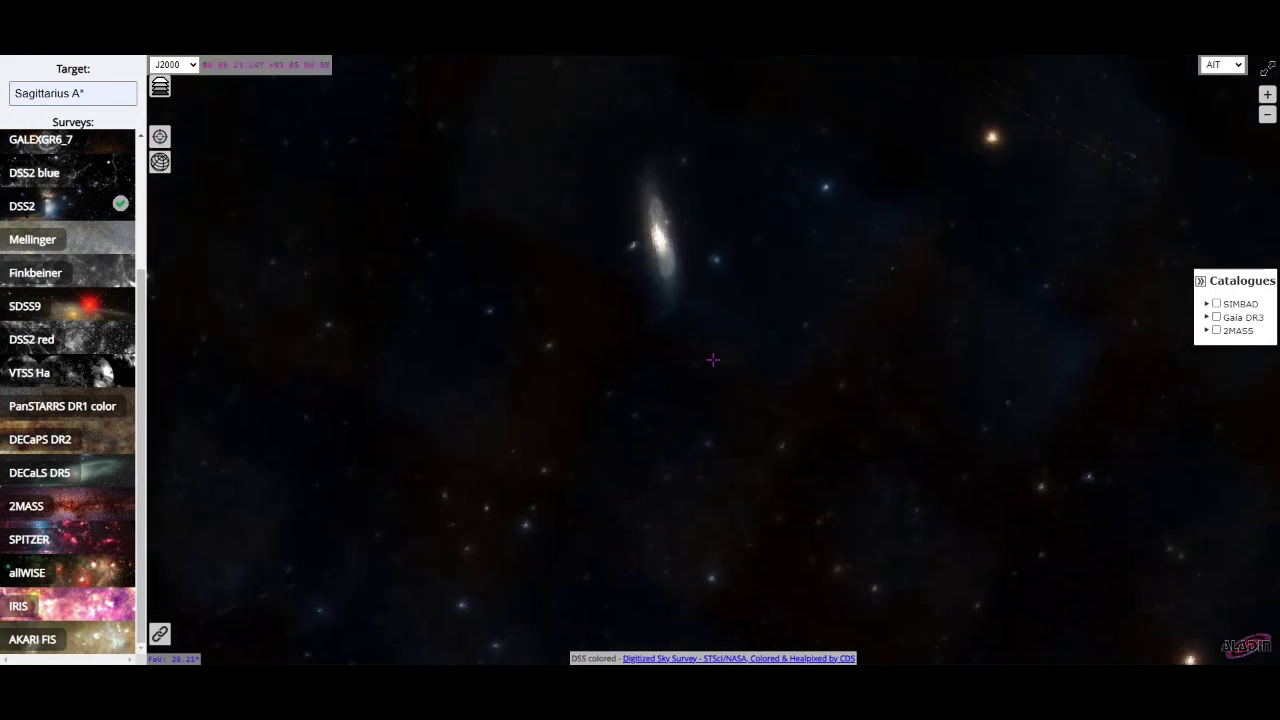
scroll(599, 334, "down", 6)
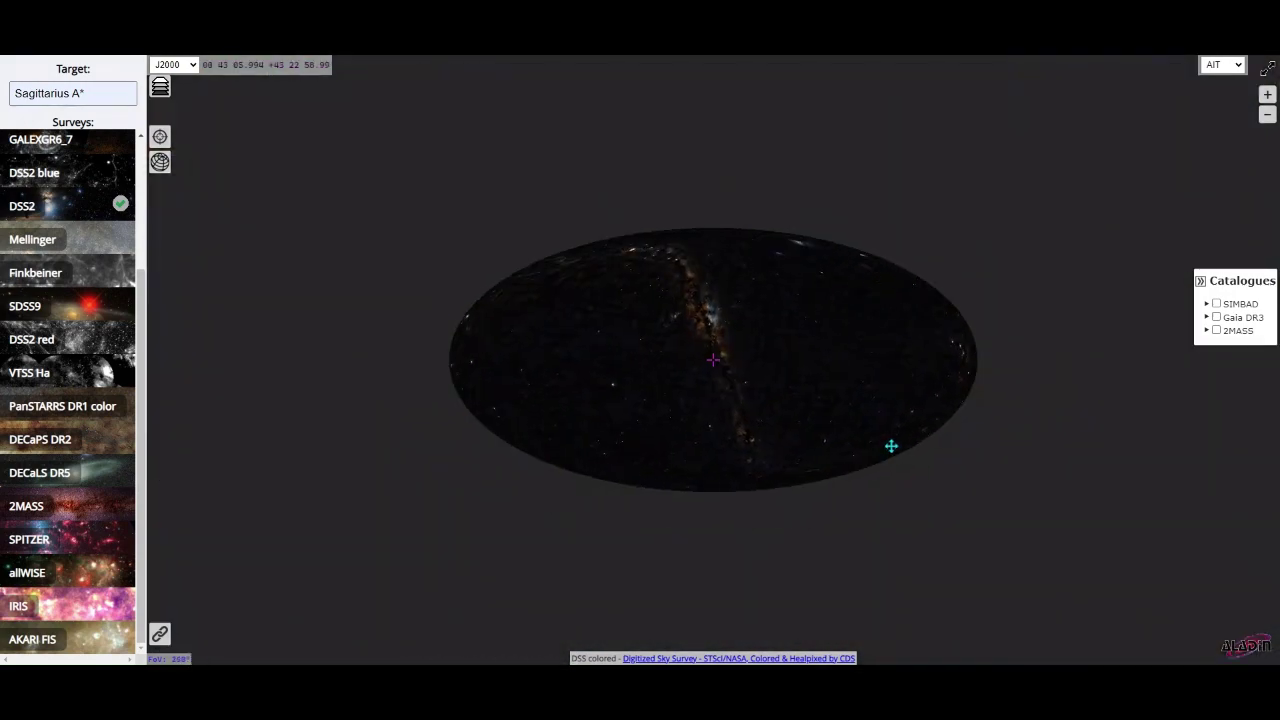
- Examine the southern Milky Way band and its bright nebulae in the DSS2 survey
scroll(670, 311, "up", 5)
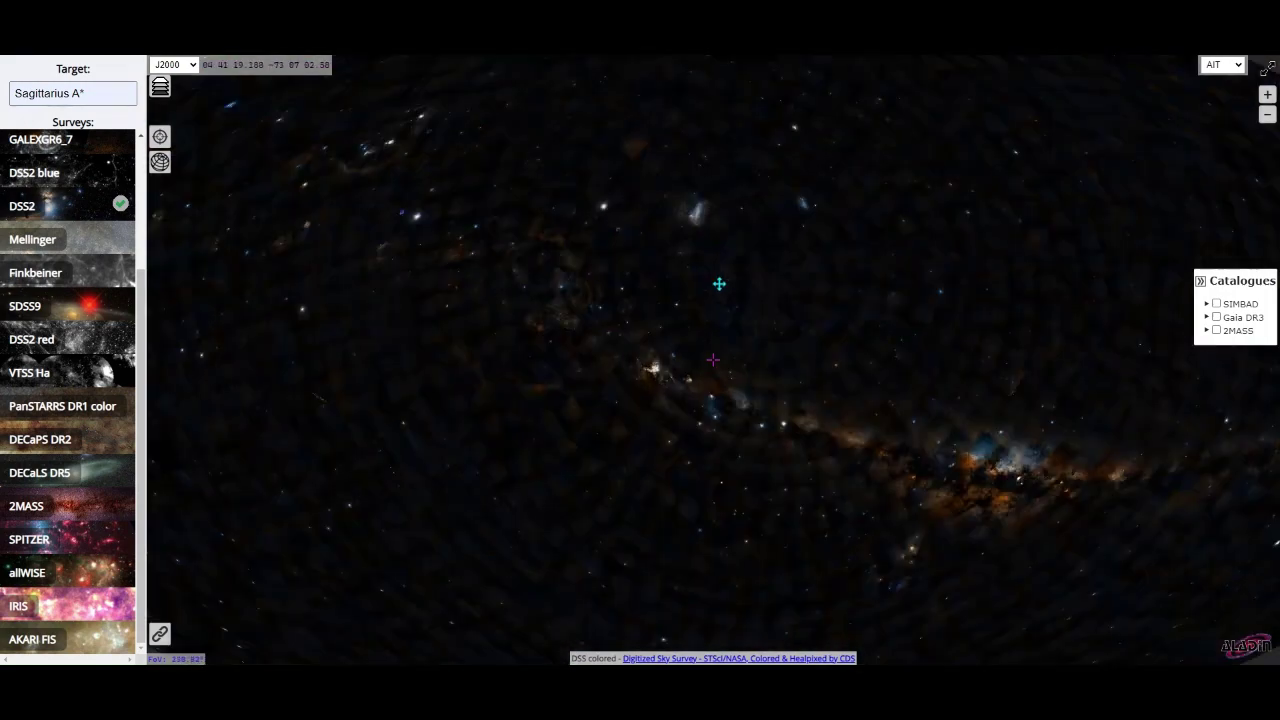
left_click_drag(730, 522, 702, 502)
scroll(694, 500, "up", 3)
scroll(680, 488, "up", 2)
scroll(880, 574, "down", 3)
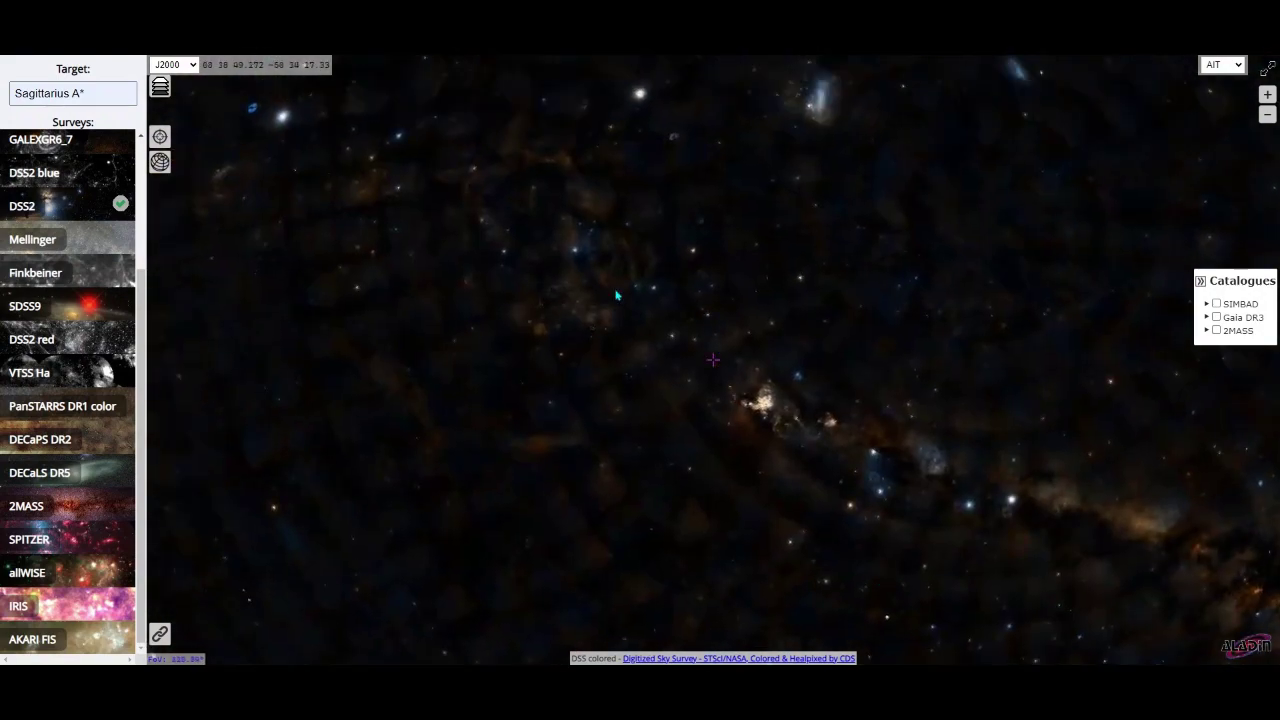
left_click_drag(880, 574, 895, 396)
scroll(779, 369, "down", 5)
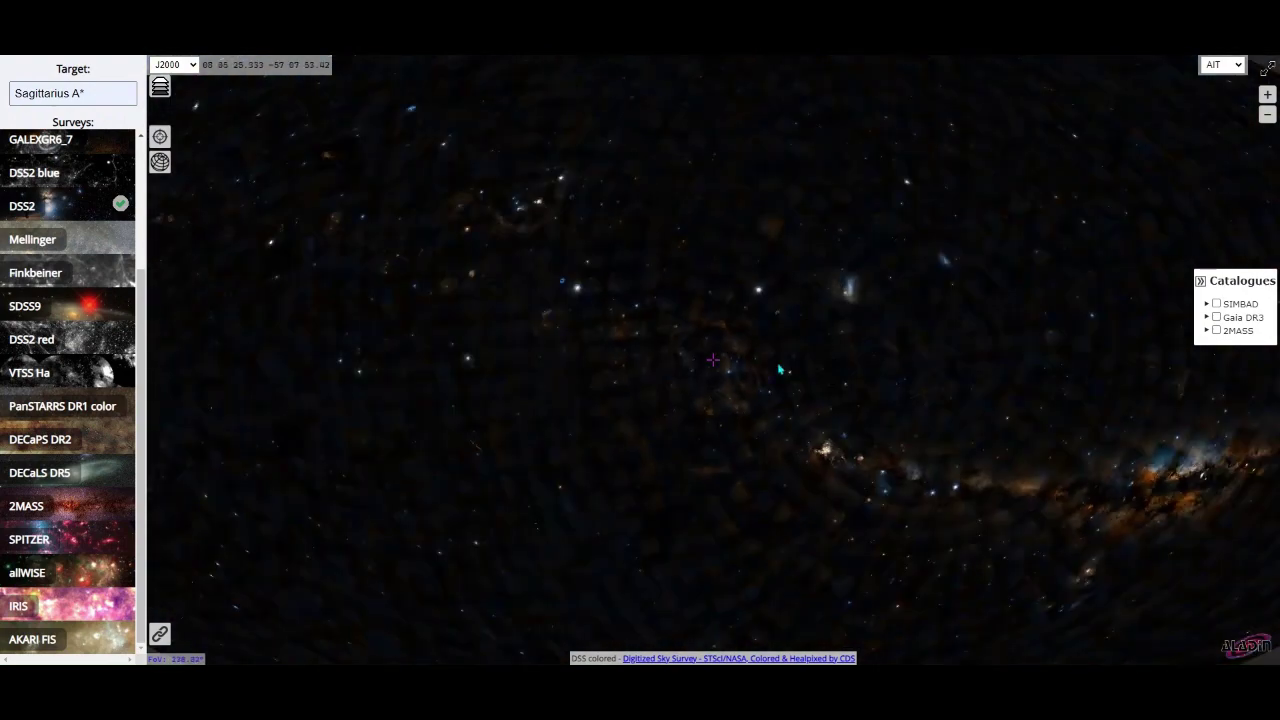
- Inspect the bright Orion nebula region near RA 05 36, Dec −05 22 in the DSS2 survey
left_click_drag(660, 404, 785, 423)
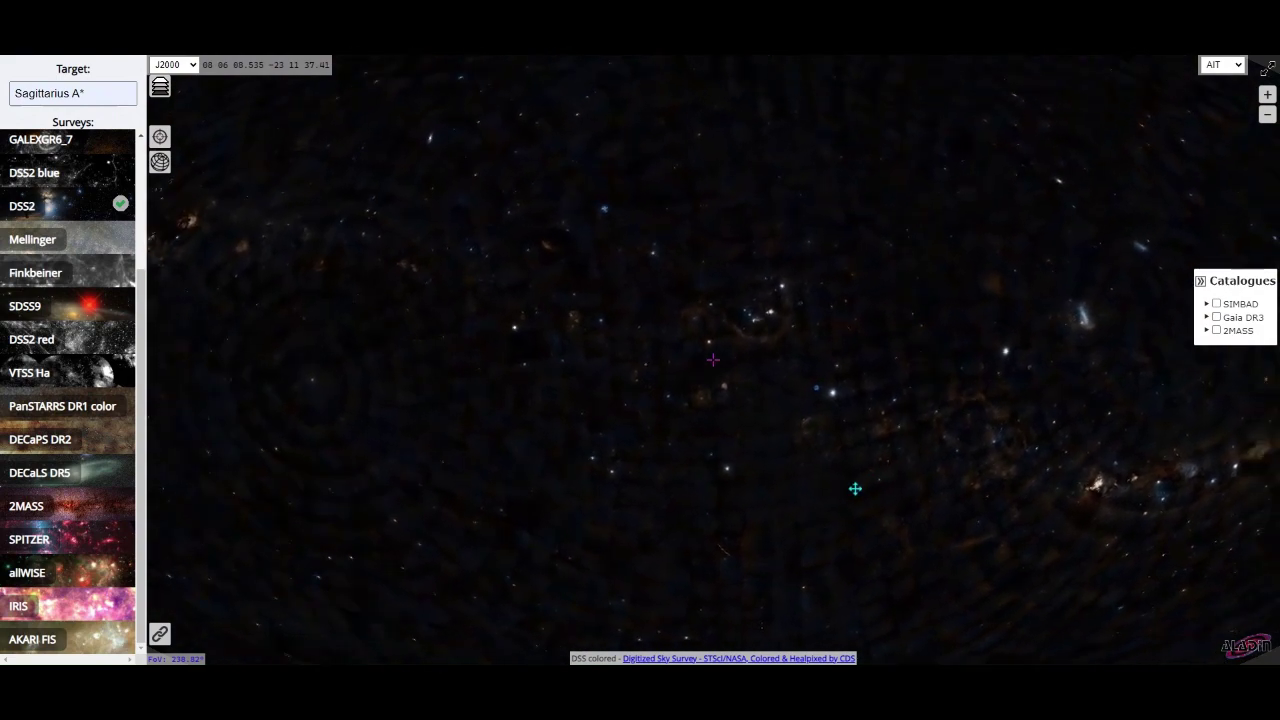
scroll(797, 520, "up", 4)
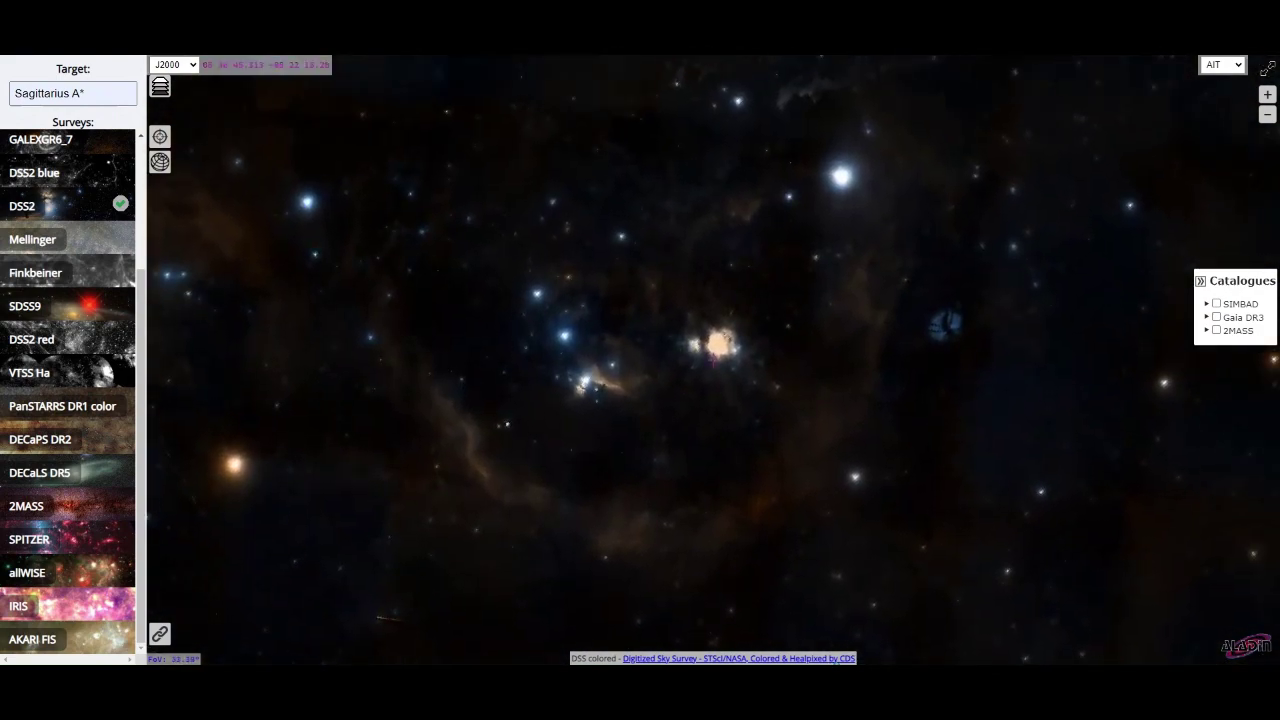
scroll(830, 565, "down", 5)
scroll(851, 472, "down", 3)
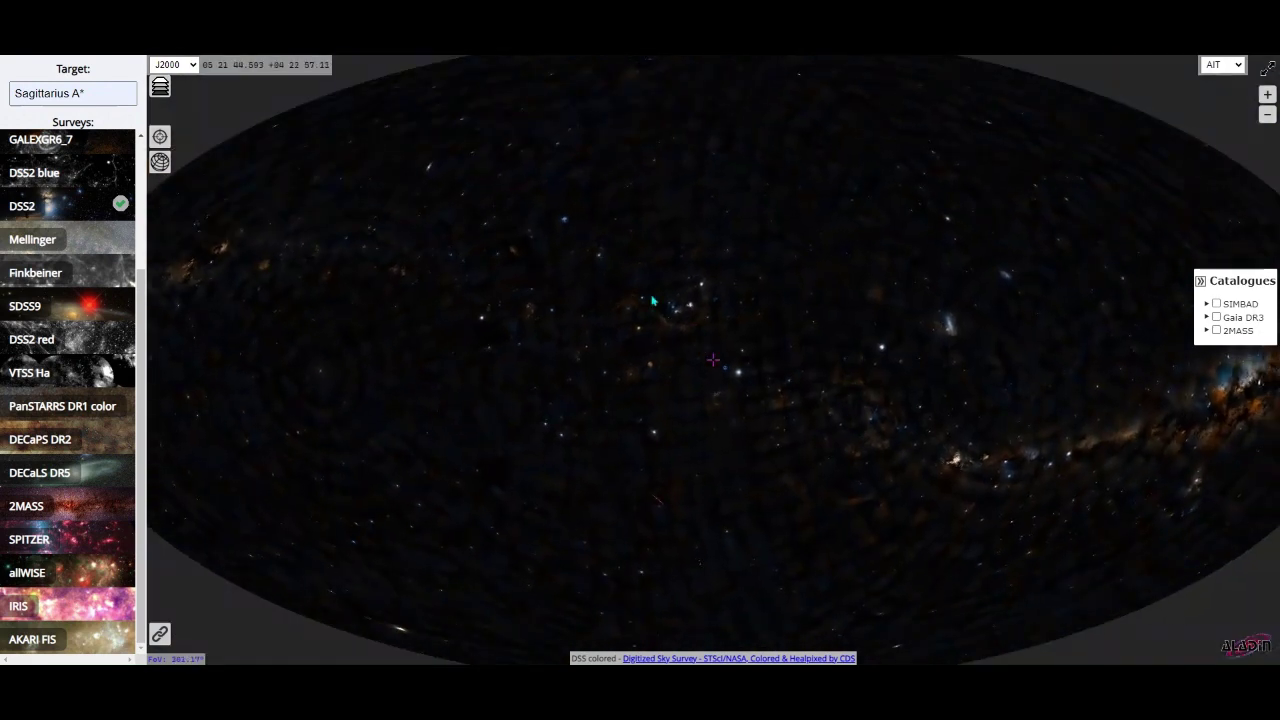
- Switch the whole-sky map from DSS2 to the GLIMPSE360 survey and check its coverage
scroll(691, 339, "down", 3)
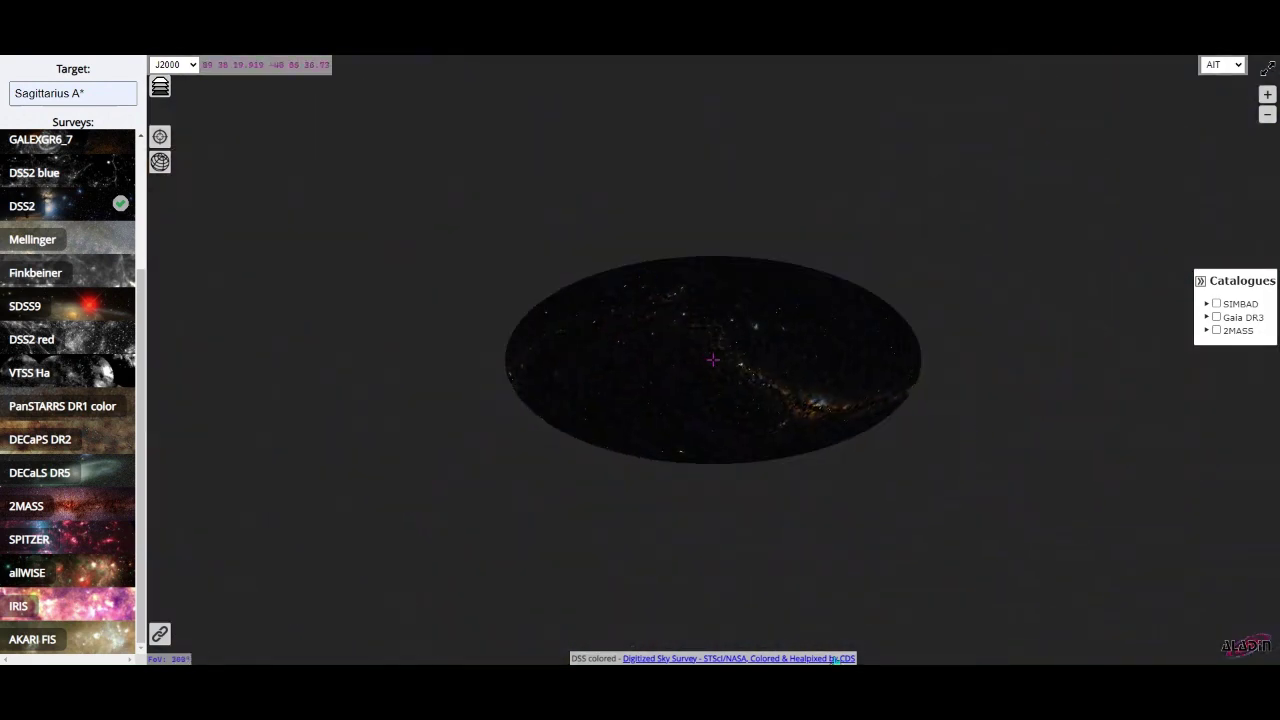
scroll(740, 385, "up", 3)
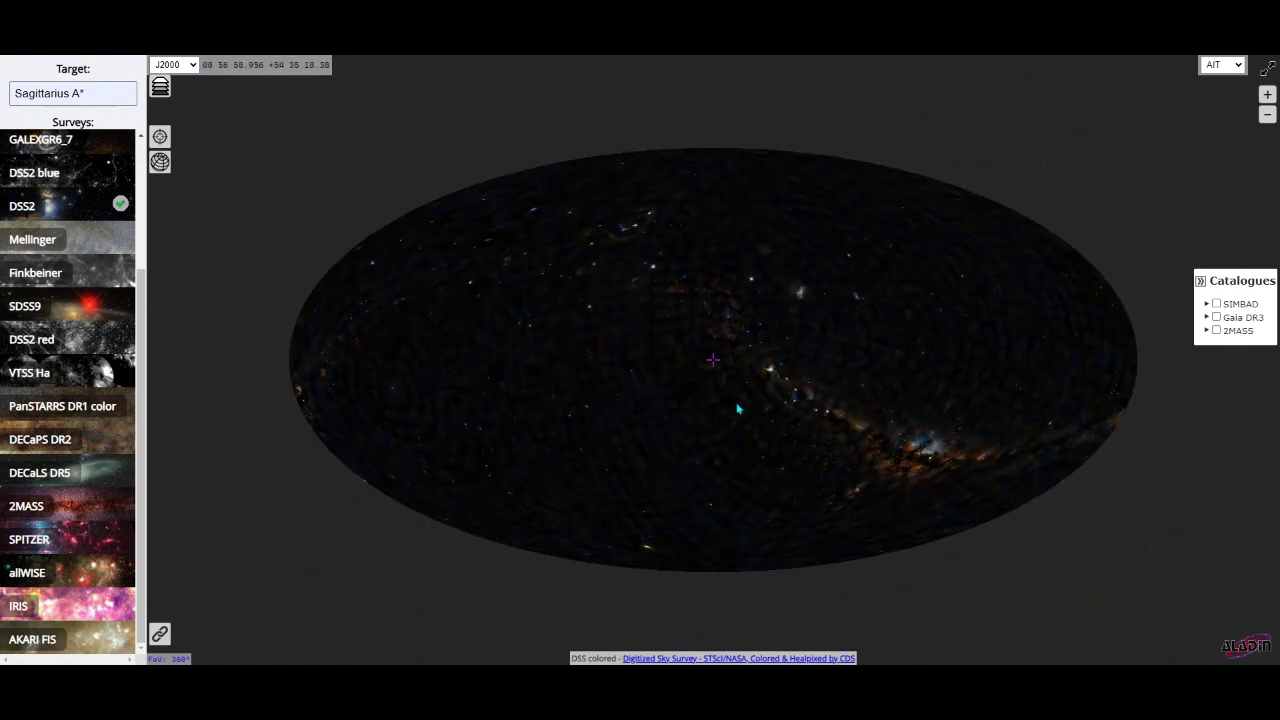
scroll(80, 370, "up", 3)
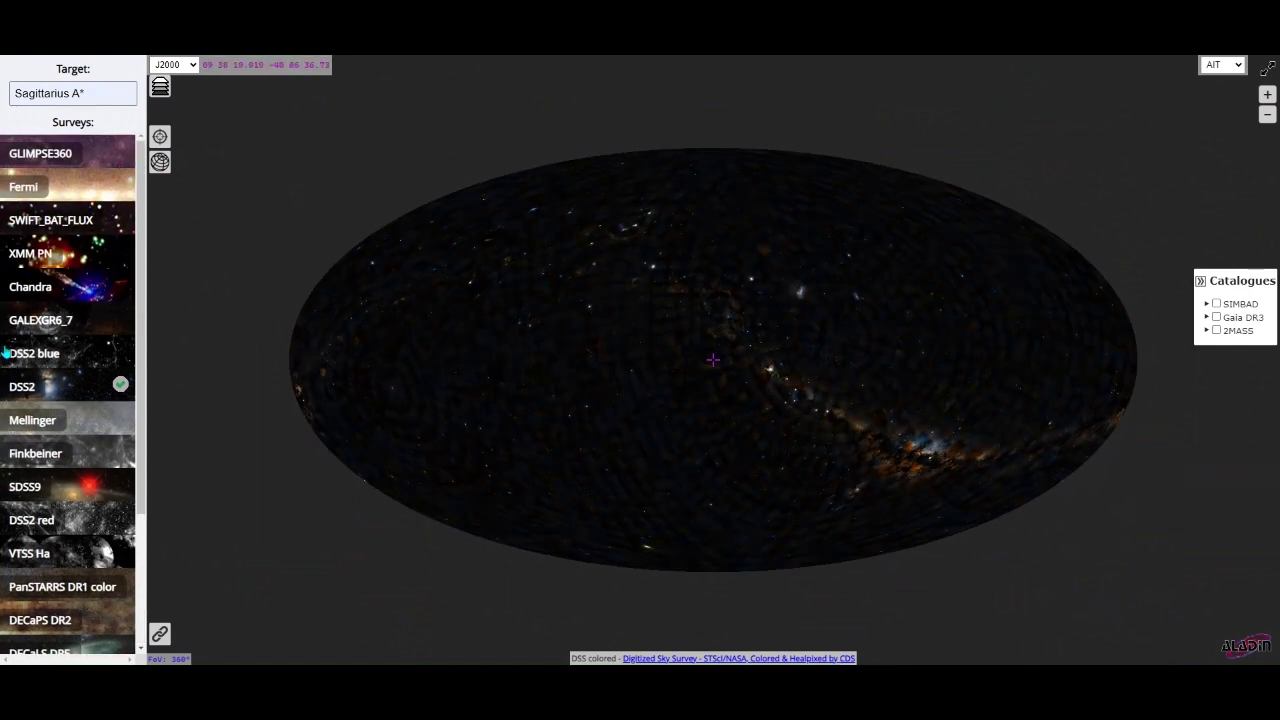
left_click(46, 149)
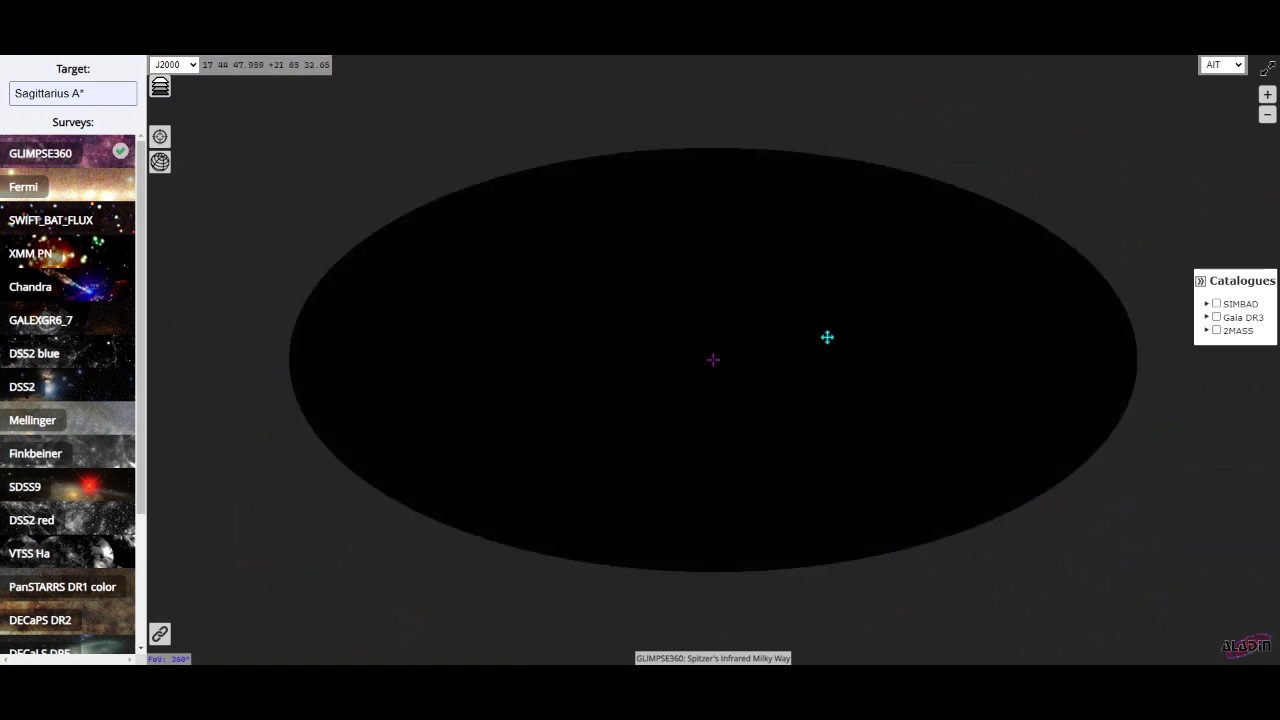
scroll(833, 418, "up", 2)
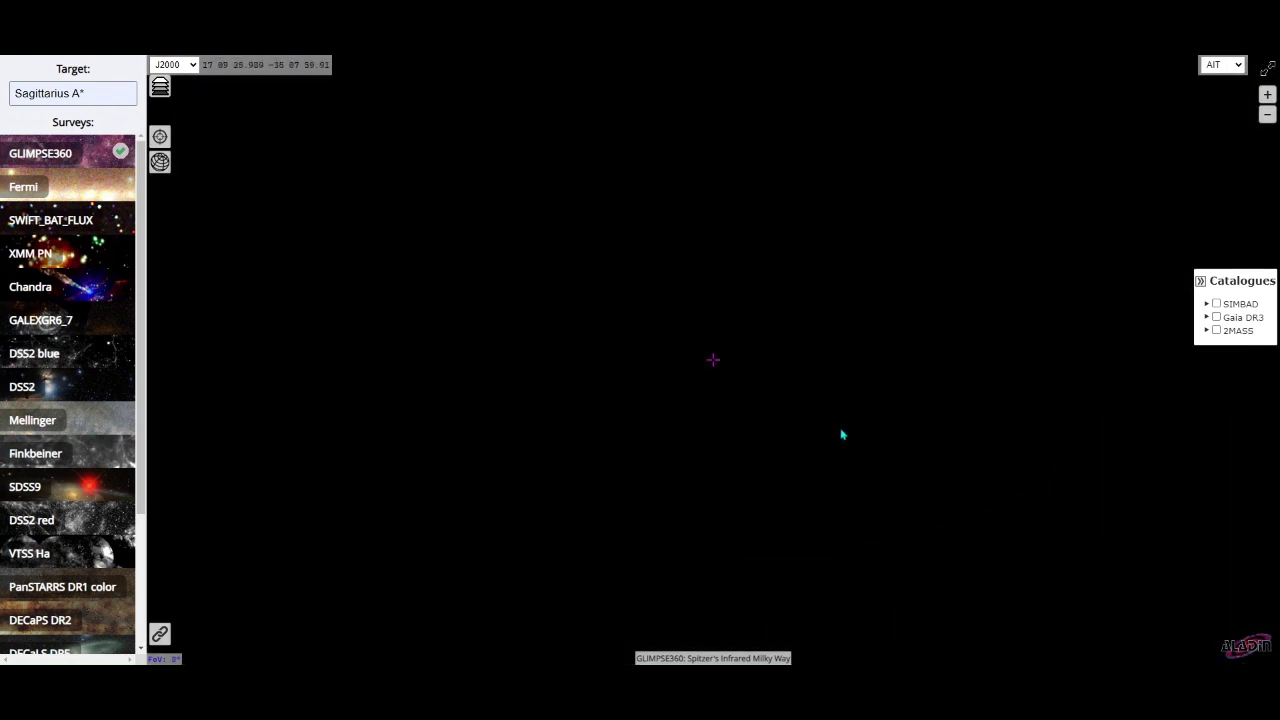
scroll(868, 320, "down", 3)
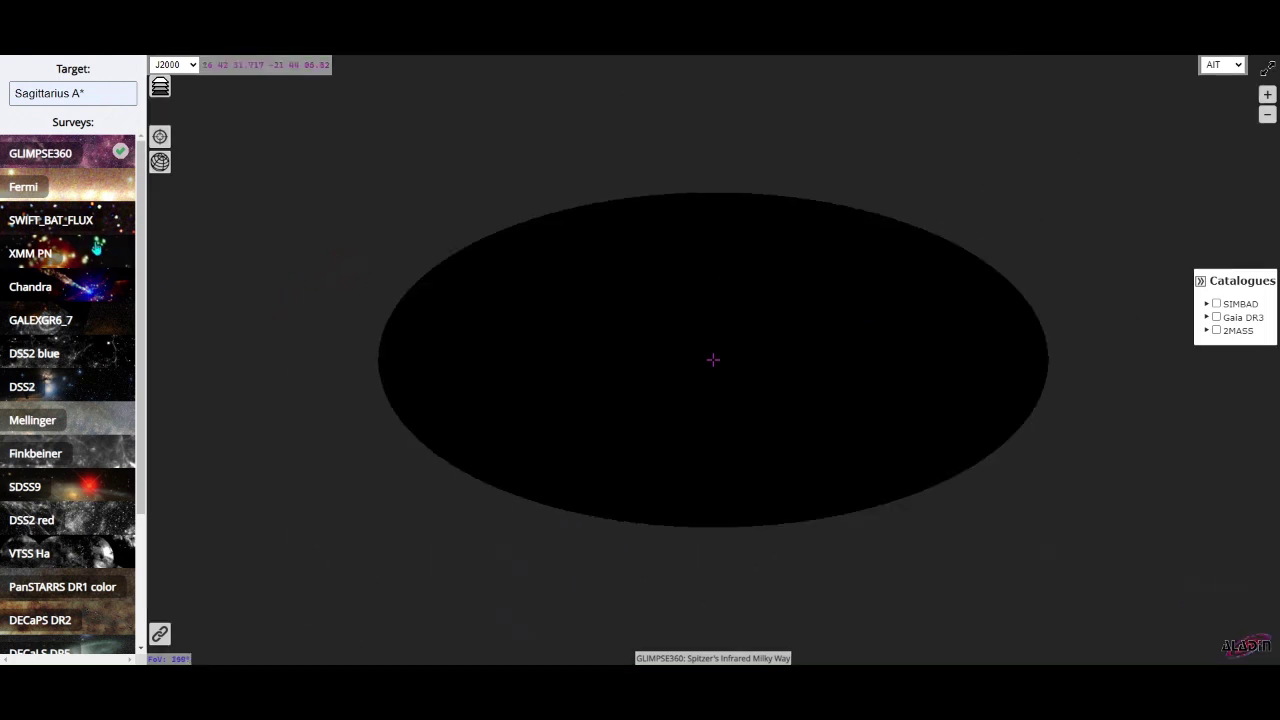
- Switch to the Fermi survey and examine the bright galactic plane across the whole sky
left_click(92, 185)
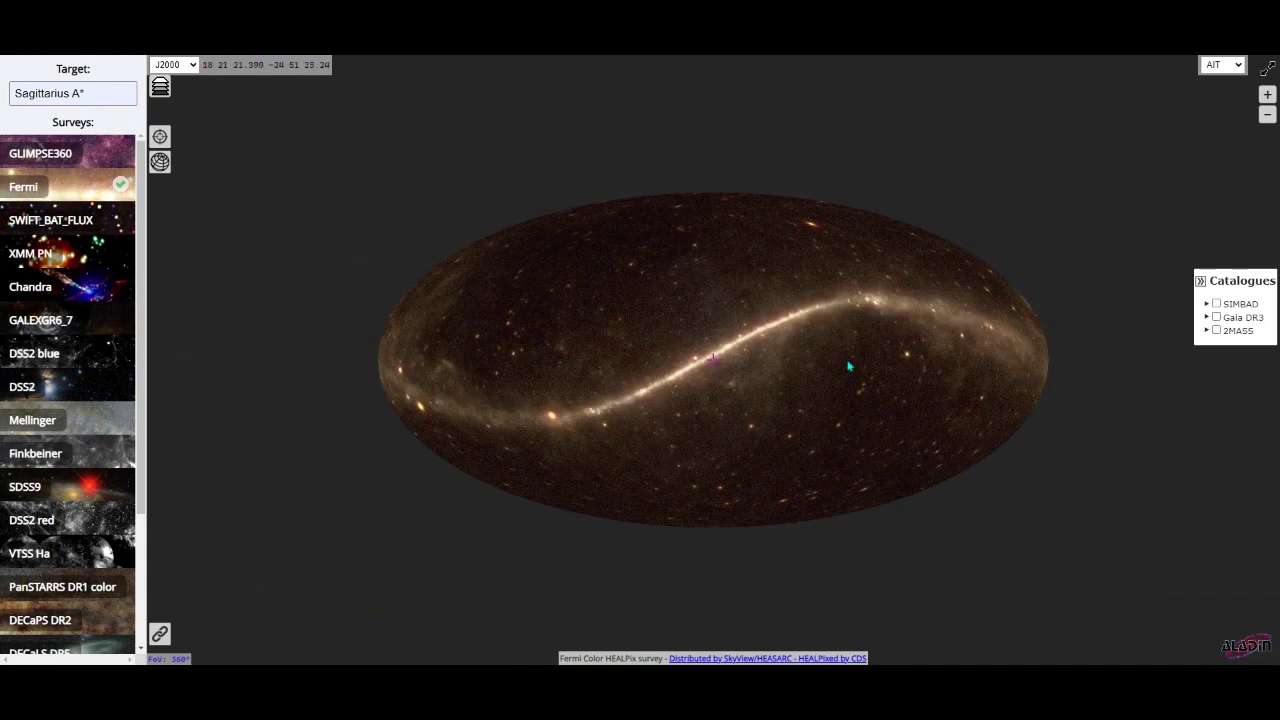
left_click_drag(965, 378, 1010, 377)
scroll(772, 287, "up", 2)
scroll(772, 287, "down", 3)
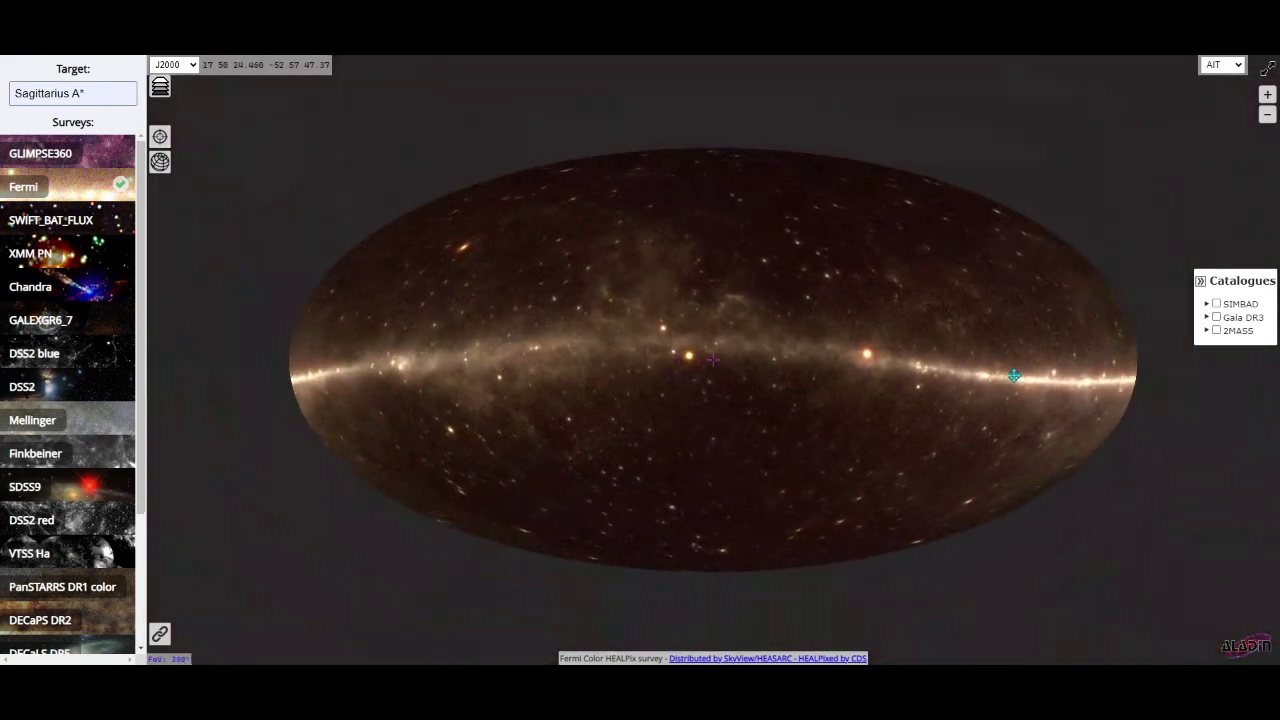
- Inspect the bright sources and diffuse glow along the galactic plane around RA 07 43, Dec −22 in the Fermi survey
scroll(1007, 375, "up", 3)
scroll(1007, 375, "up", 5)
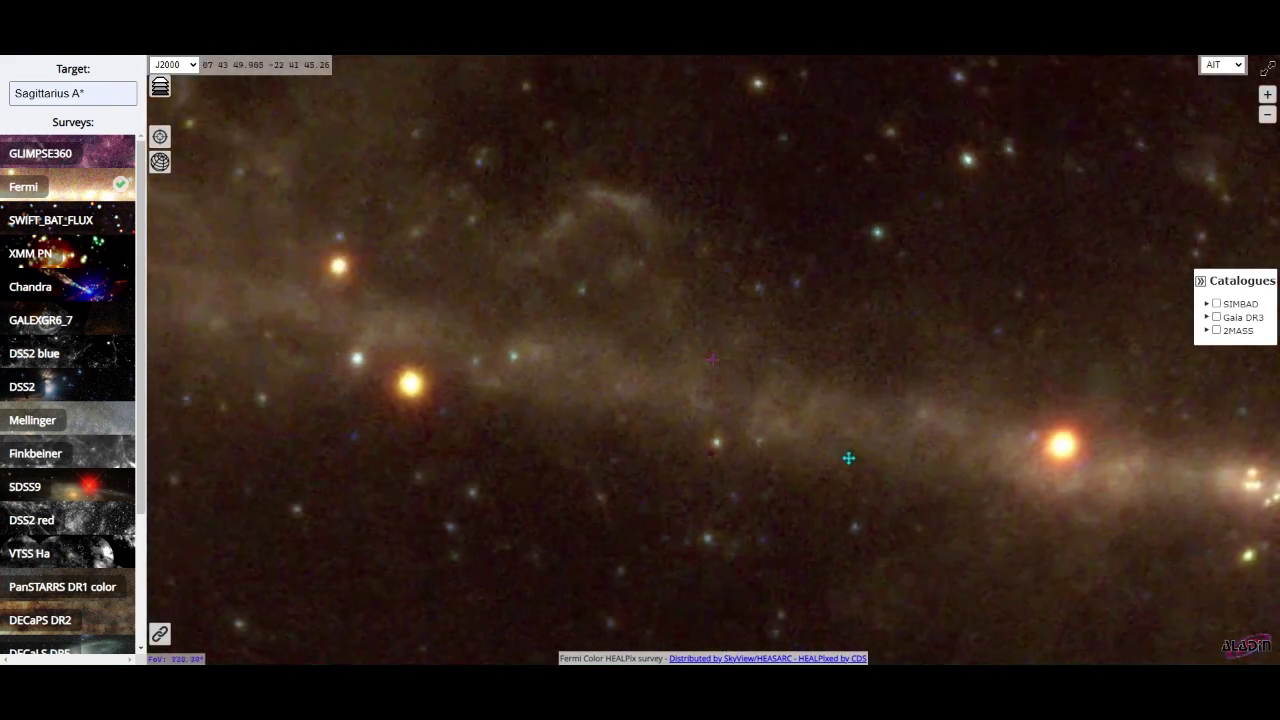
left_click_drag(848, 458, 883, 471)
scroll(817, 489, "up", 1)
scroll(594, 468, "down", 2)
scroll(598, 456, "up", 2)
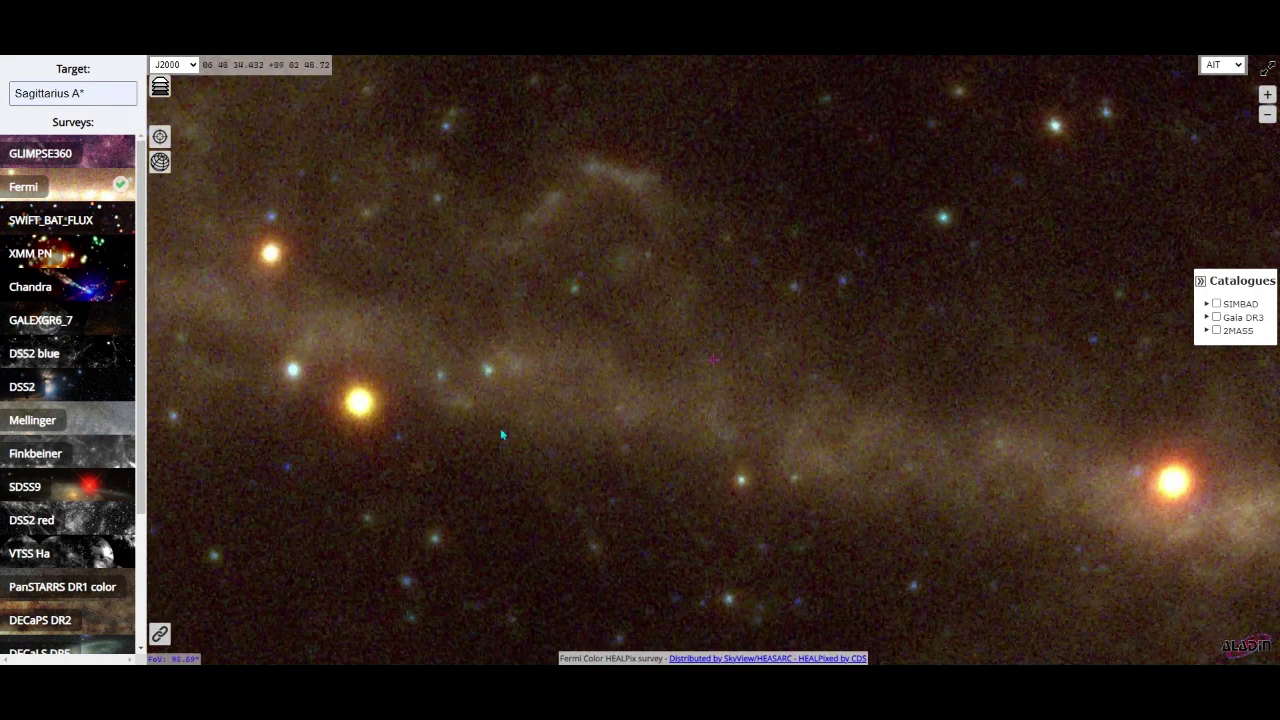
- Overlay the SIMBAD catalogue, look up the bright orange source near RA 08 35, Dec −45, and hide the overlay
left_click(1216, 303)
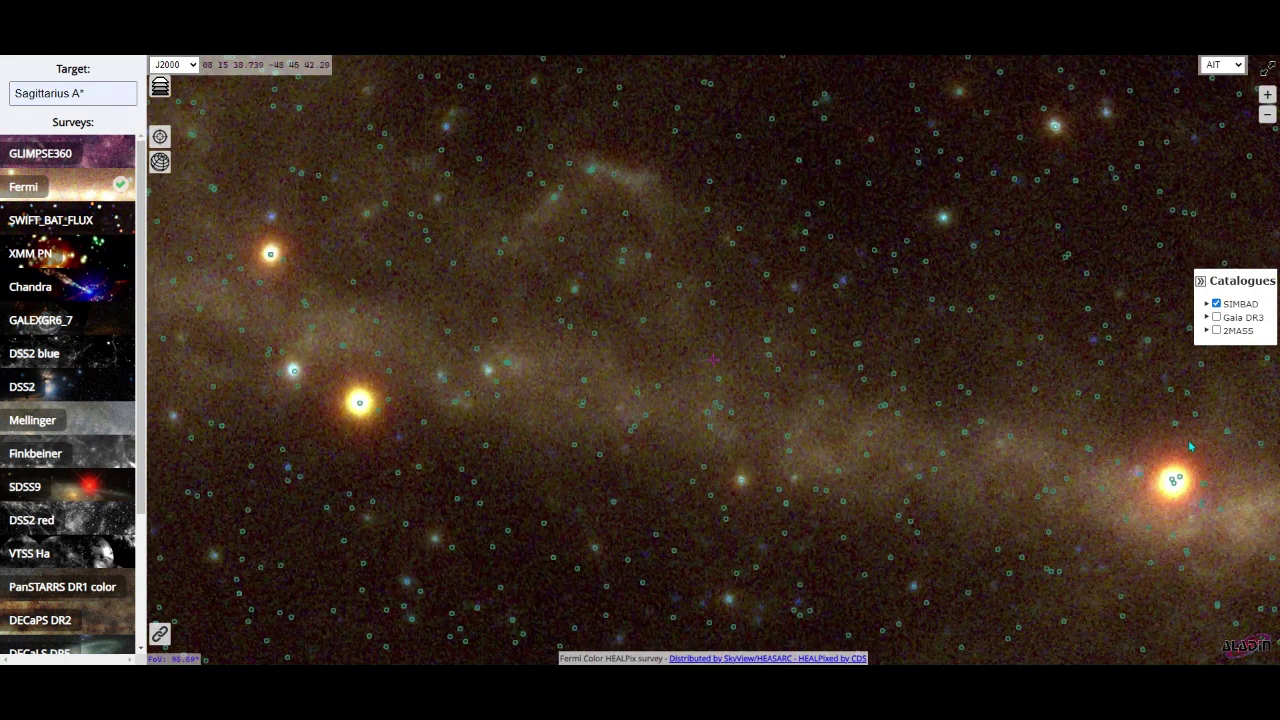
left_click(1174, 485)
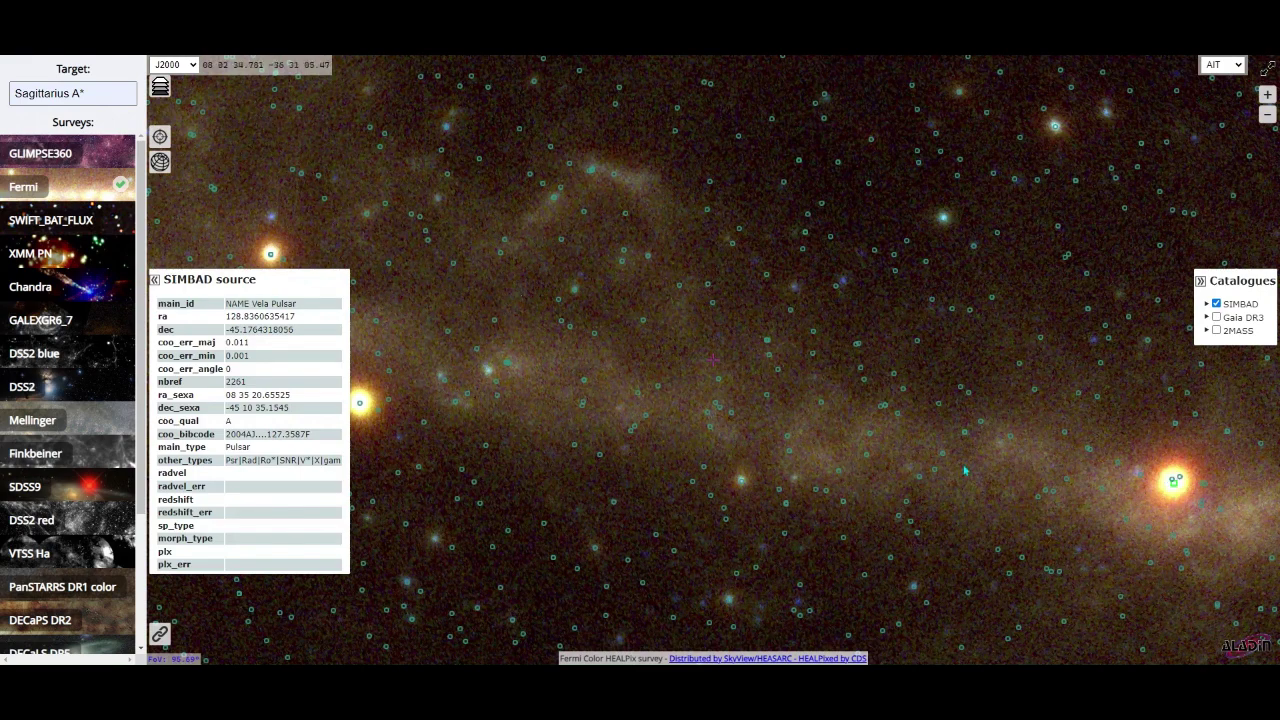
left_click(1216, 303)
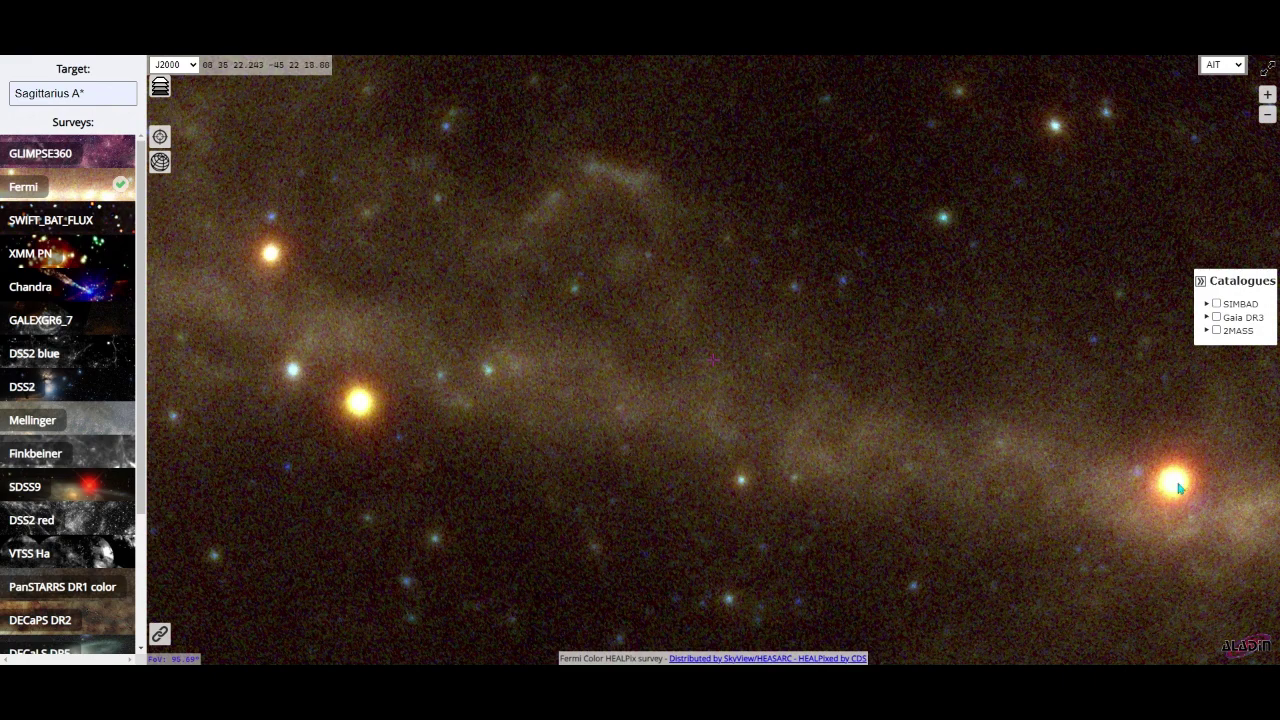
- Look up the SIMBAD entry of the bright Fermi source near RA 22 53, Dec +16
scroll(1100, 440, "down", 5)
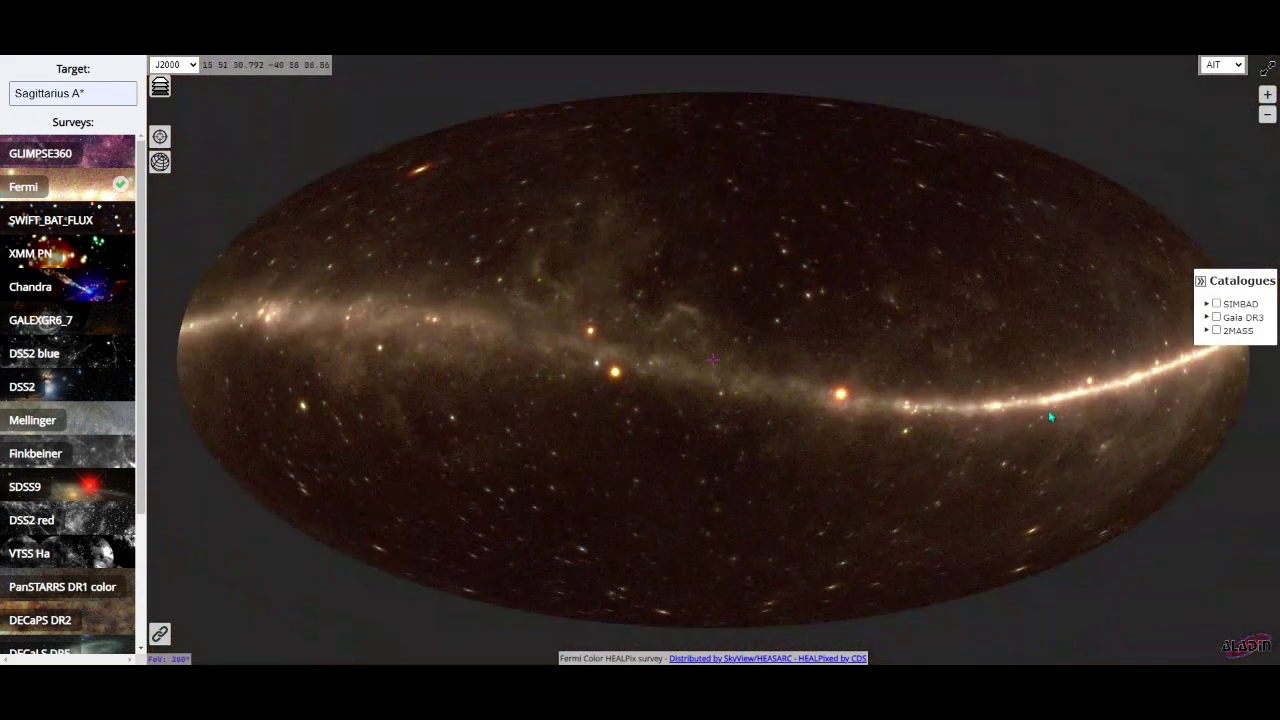
left_click_drag(800, 327, 714, 400)
scroll(749, 449, "up", 5)
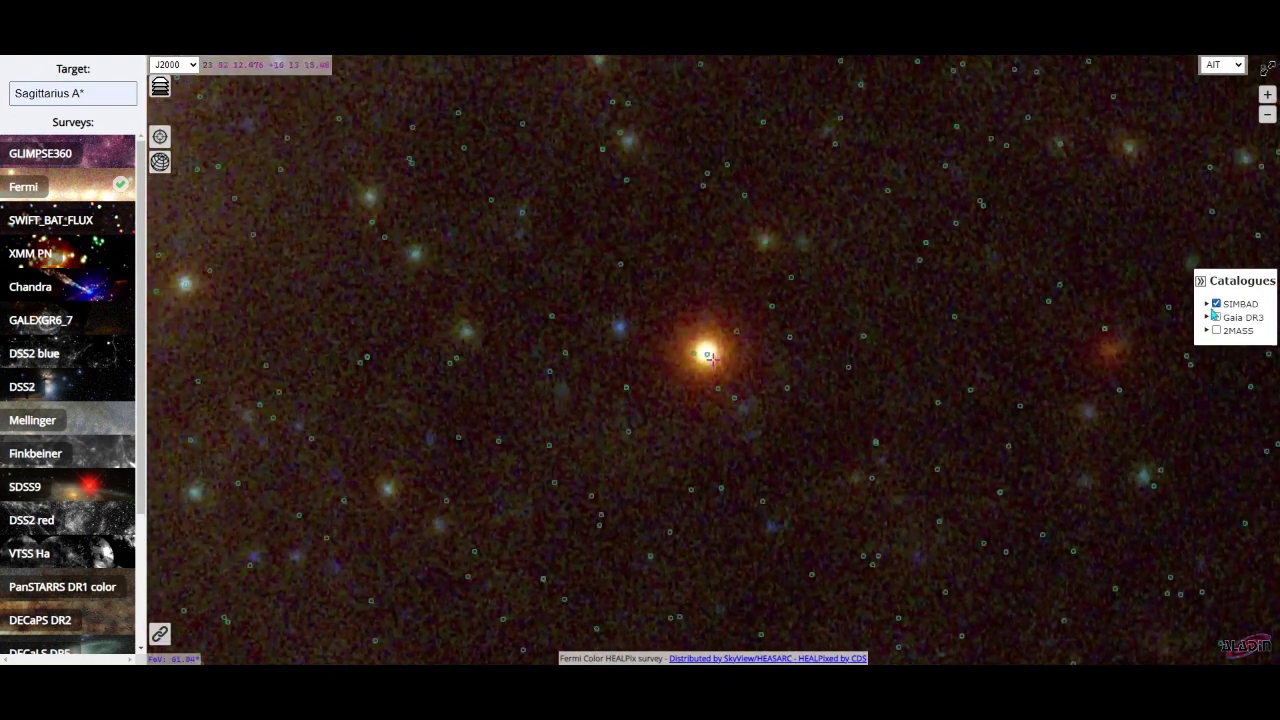
left_click(706, 356)
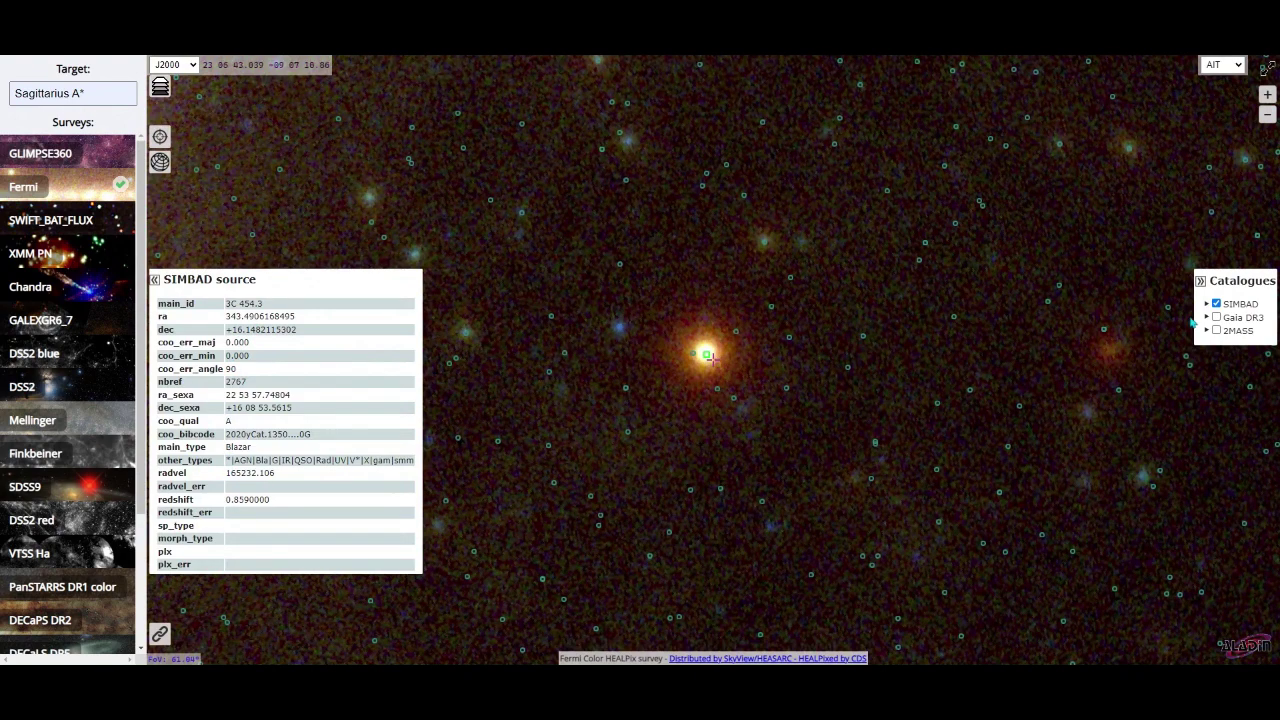
- Find the bright Fermi source near RA 18 36, Dec +59 and look up its SIMBAD entry
scroll(720, 440, "down", 6)
left_click_drag(780, 418, 826, 406)
scroll(883, 437, "up", 8)
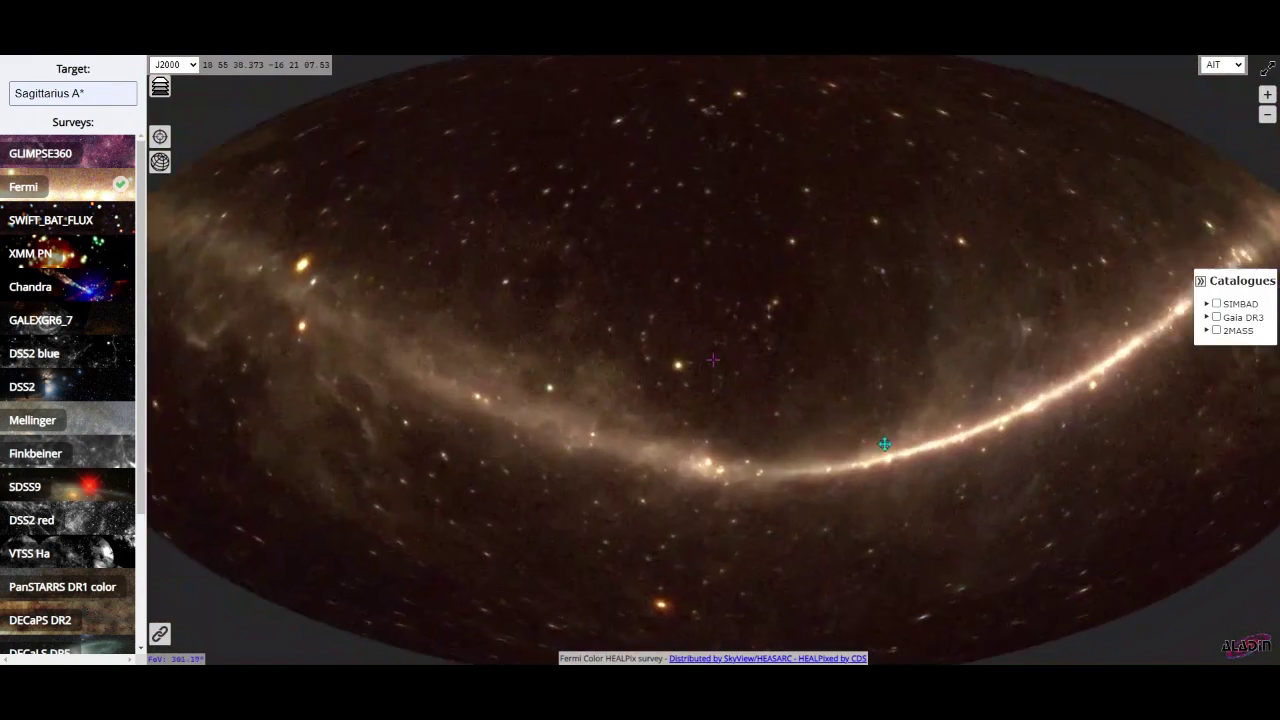
scroll(951, 437, "up", 5)
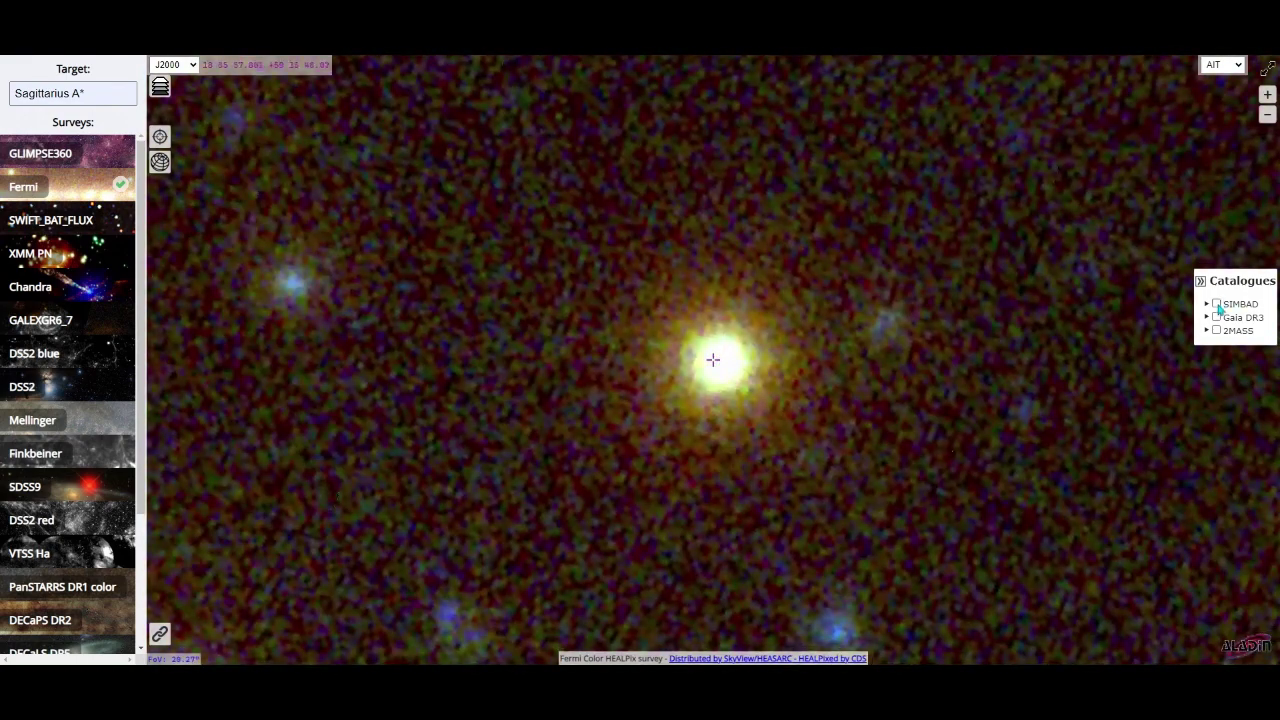
scroll(733, 373, "up", 2)
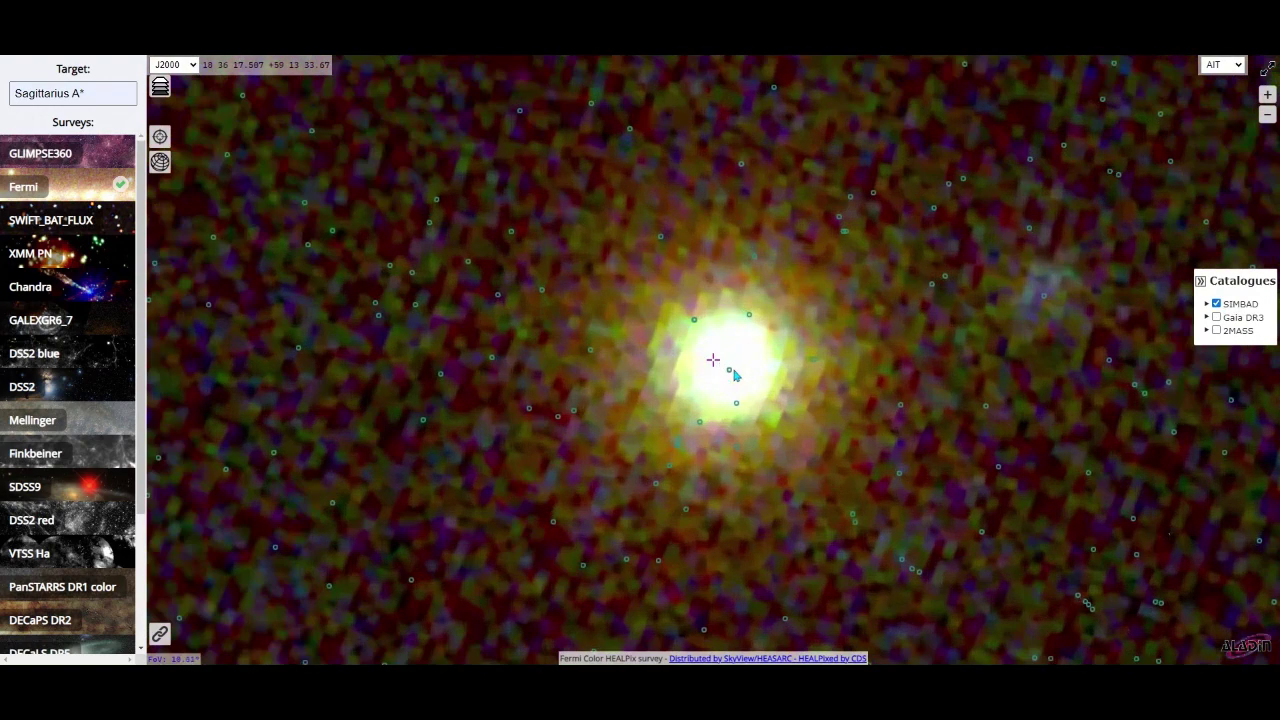
left_click(729, 377)
scroll(729, 377, "up", 3)
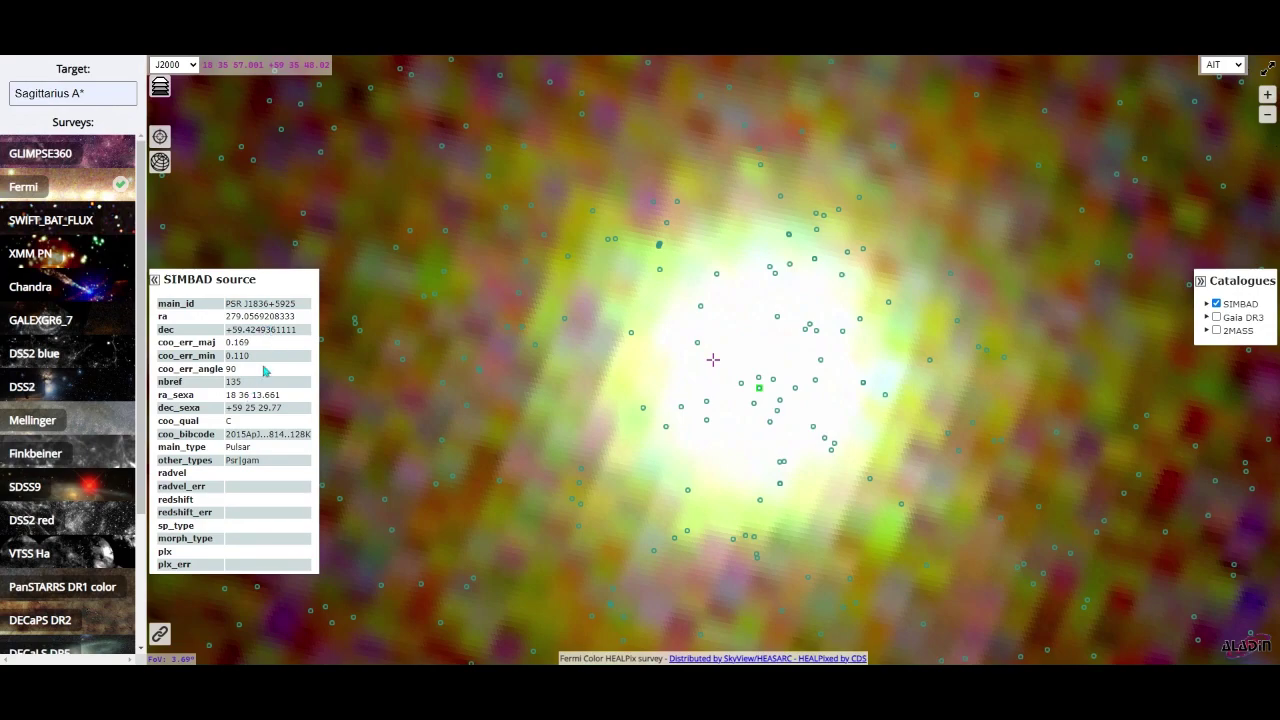
- Replace the SIMBAD overlay with Gaia DR3 on the whole-sky Fermi map, view its distribution, and hide it
scroll(729, 414, "down", 12)
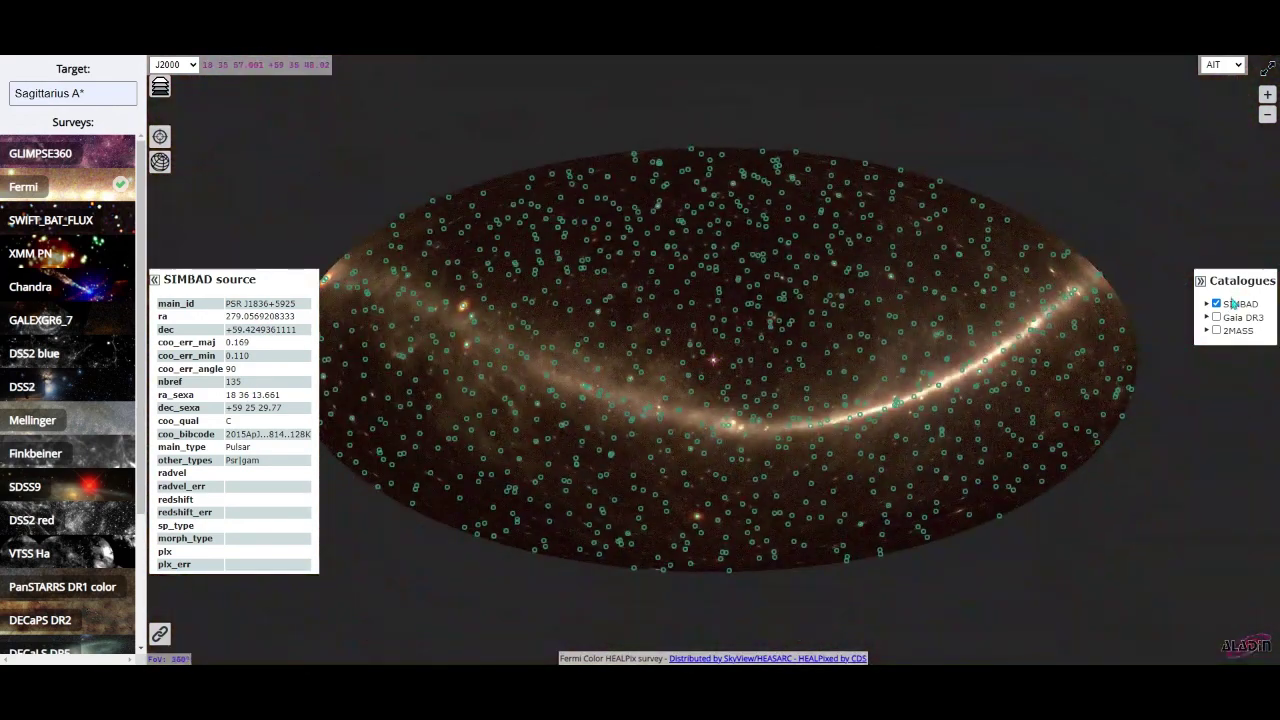
left_click(1217, 303)
left_click(1216, 317)
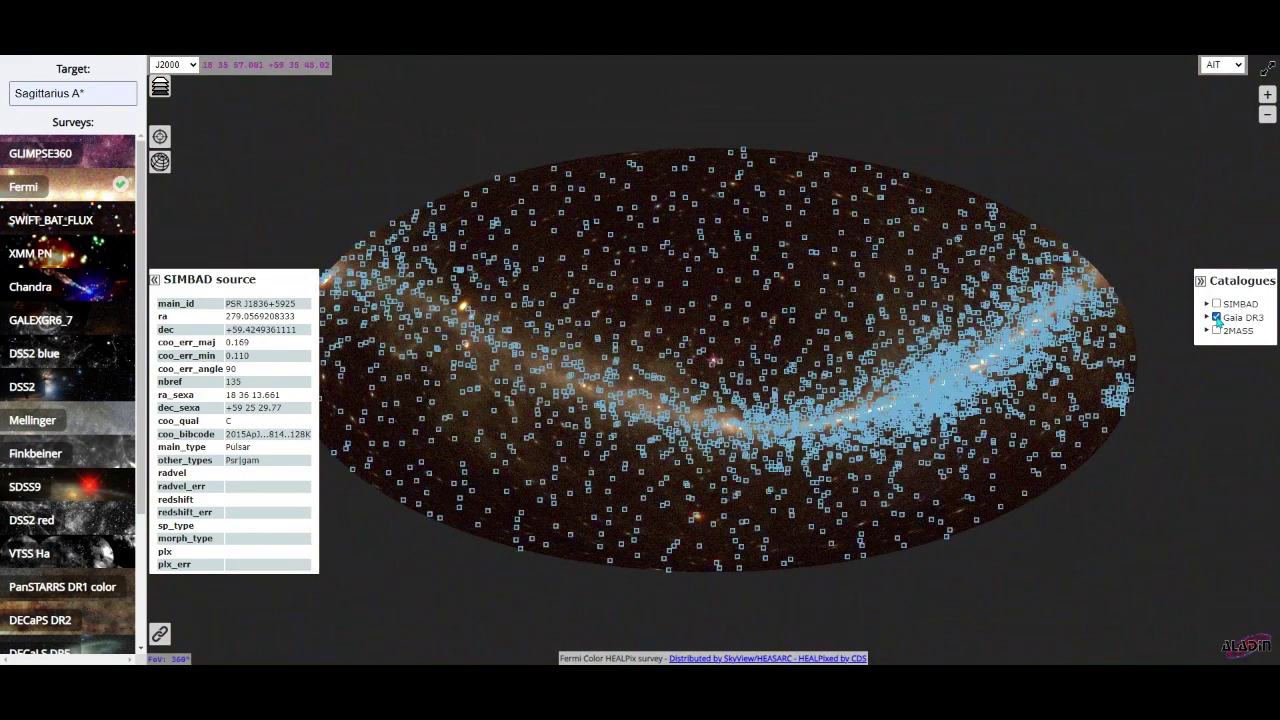
left_click(1217, 318)
- Switch from Fermi to the SWIFT_BAT_FLUX survey and examine the X-ray sources across the whole sky
left_click_drag(680, 453, 489, 421)
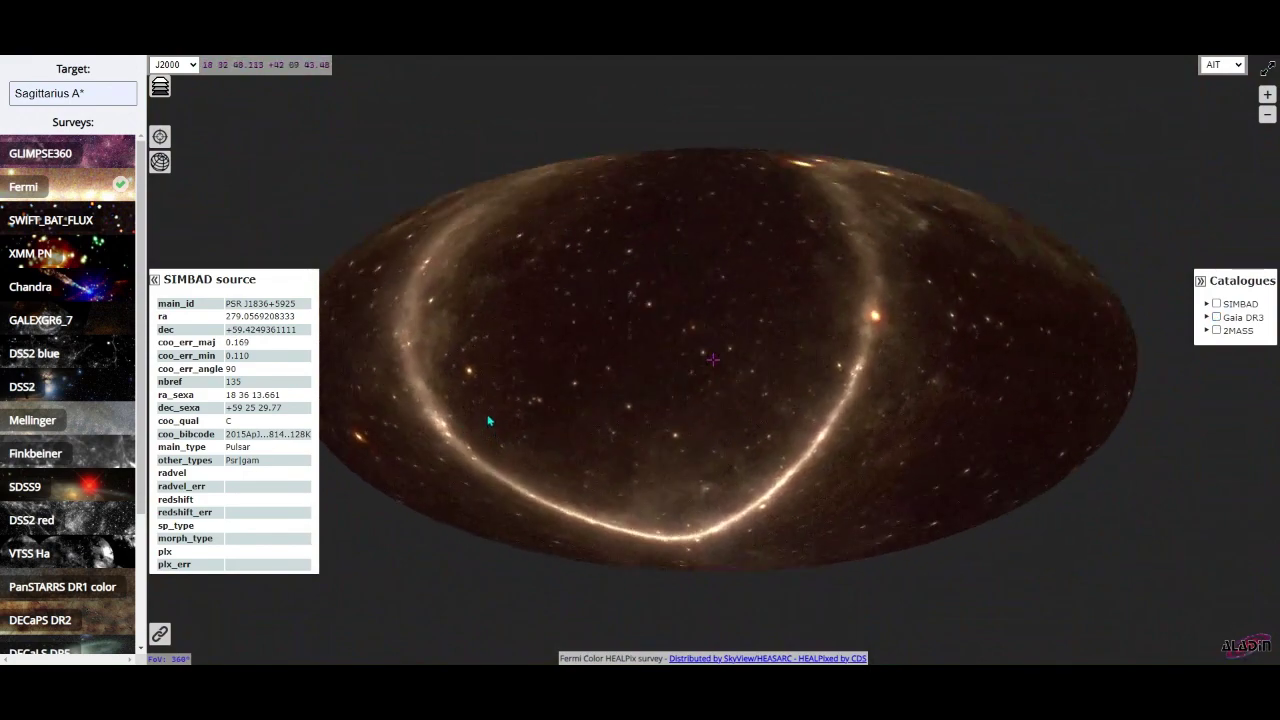
left_click(40, 220)
left_click(468, 249)
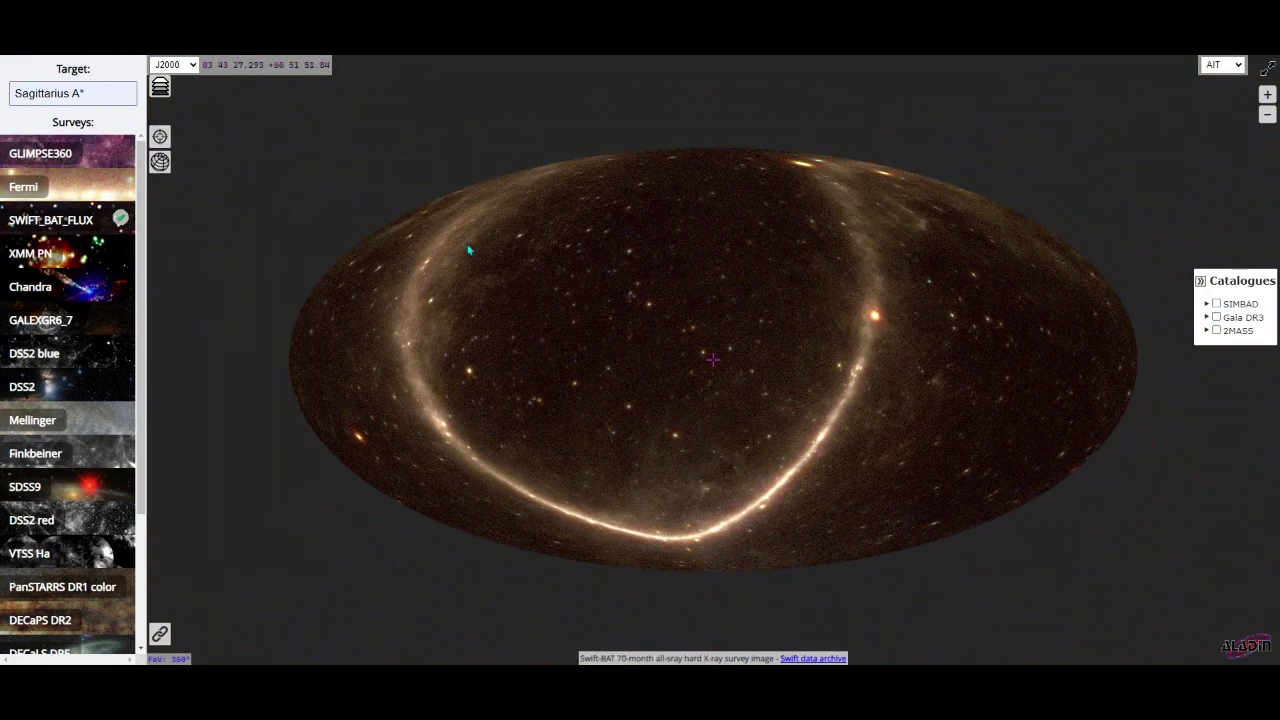
left_click_drag(660, 491, 624, 414)
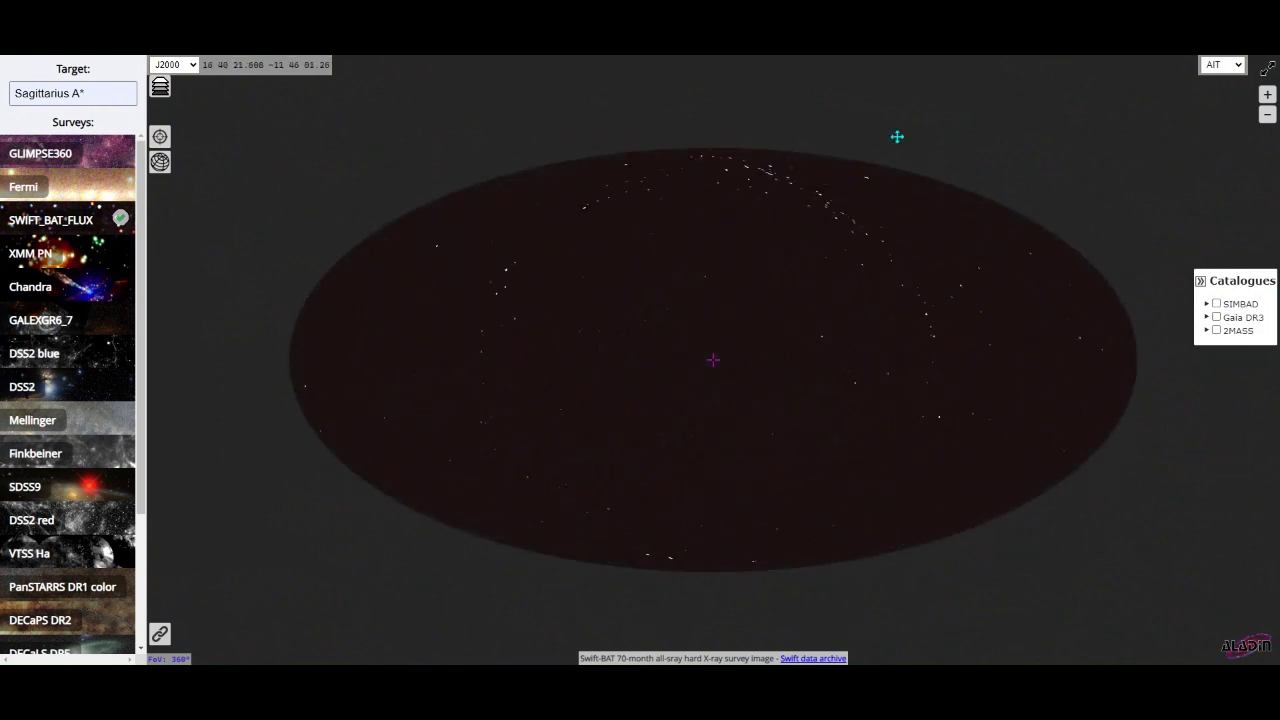
left_click_drag(584, 335, 947, 286)
- Examine the bright white X-ray source near RA 19 59, Dec +35 up close in the SWIFT_BAT_FLUX survey
scroll(740, 400, "up", 2)
scroll(790, 414, "up", 5)
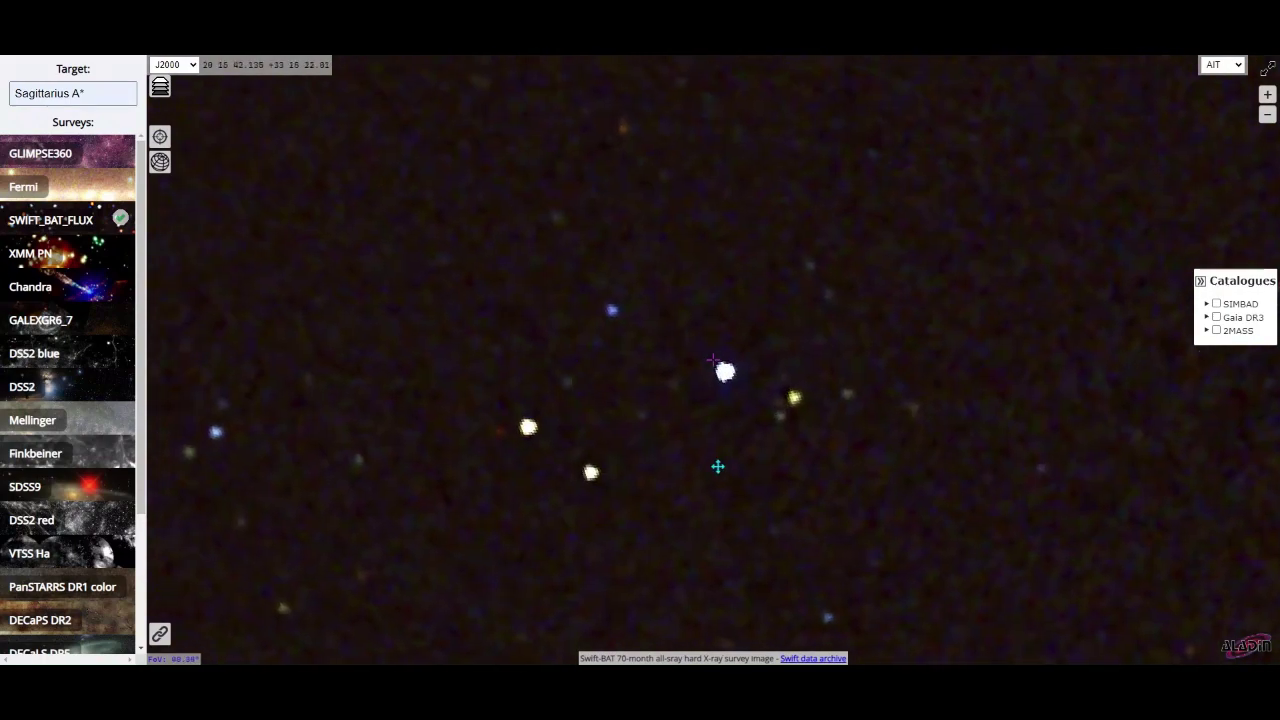
scroll(705, 445, "up", 5)
scroll(700, 471, "down", 8)
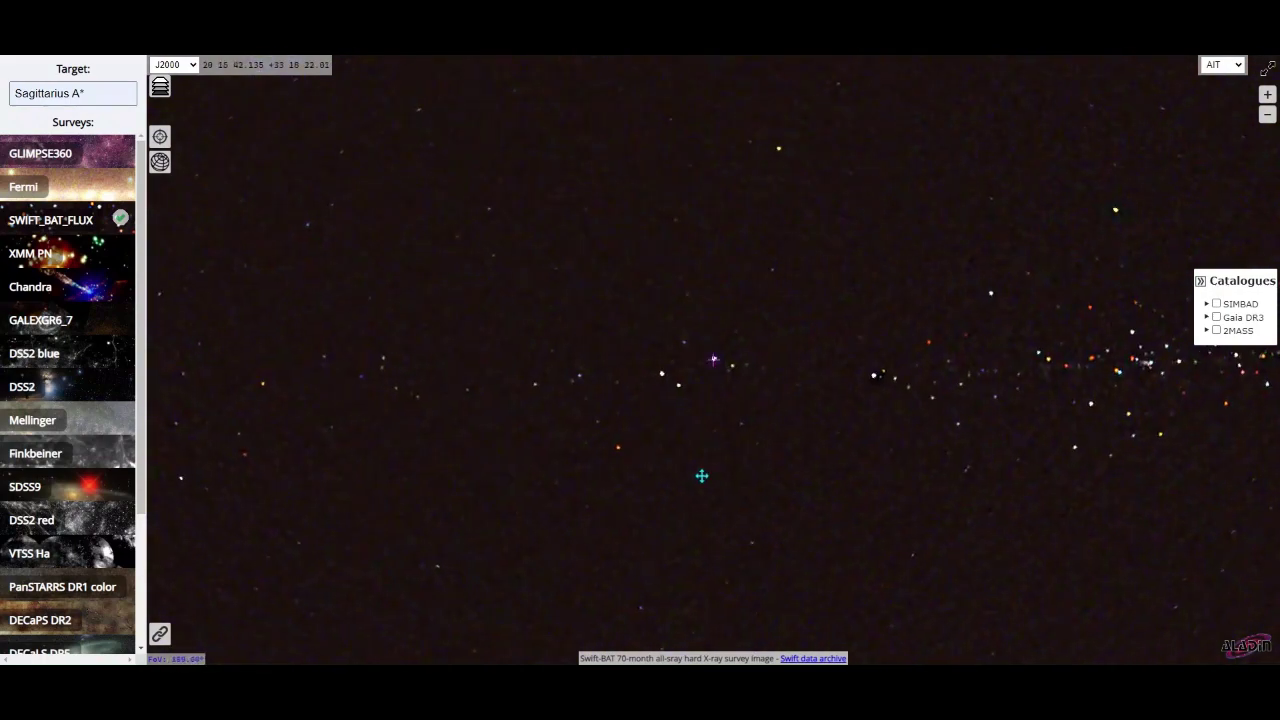
scroll(698, 476, "up", 6)
scroll(700, 477, "up", 8)
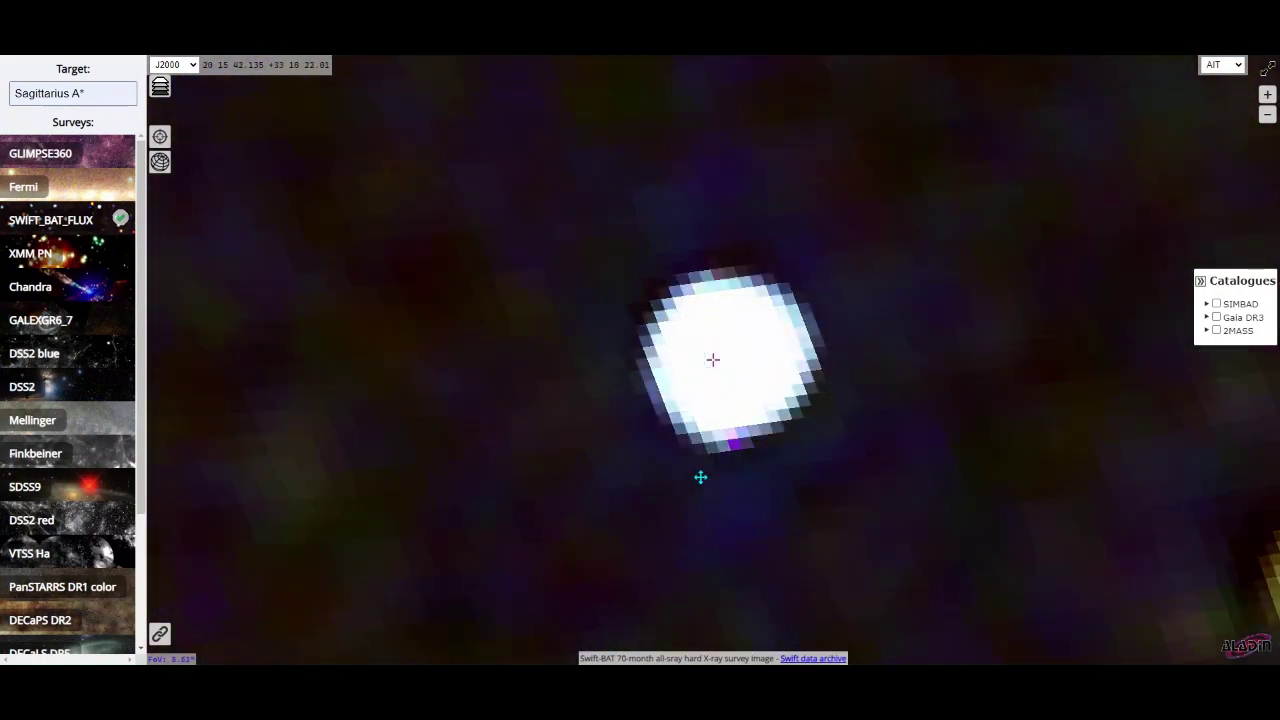
scroll(671, 469, "up", 2)
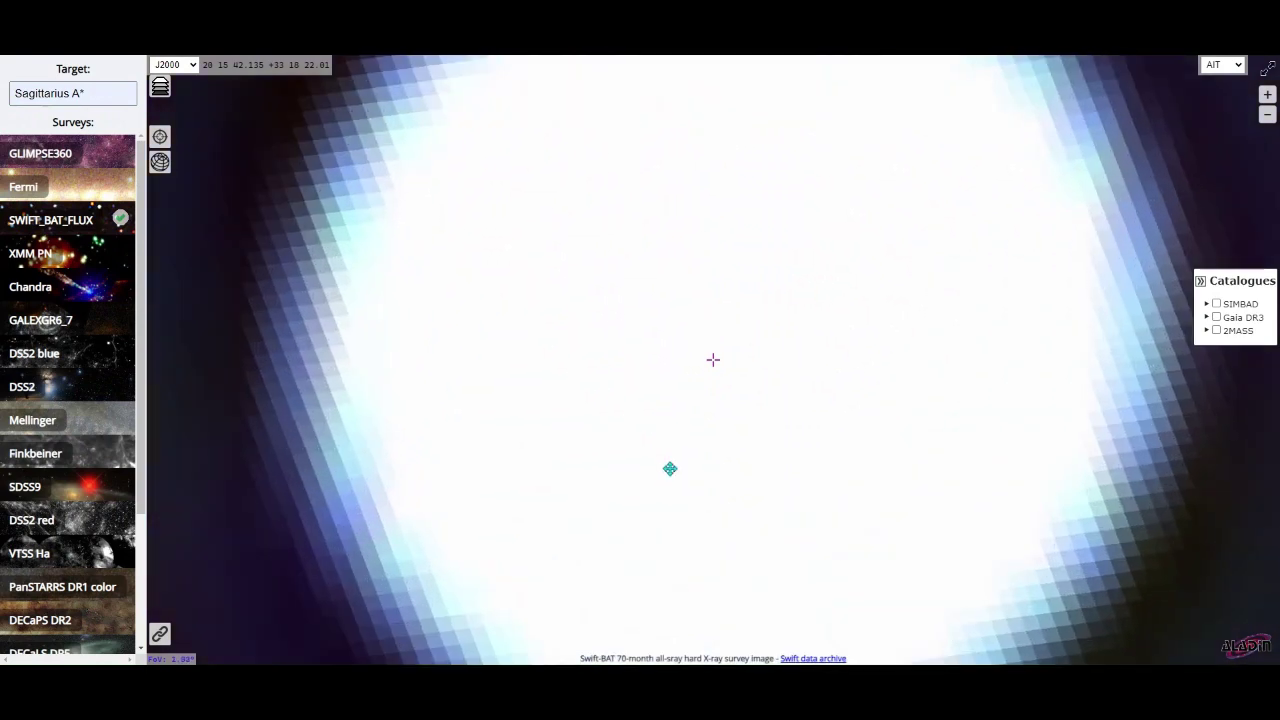
scroll(680, 467, "up", 1)
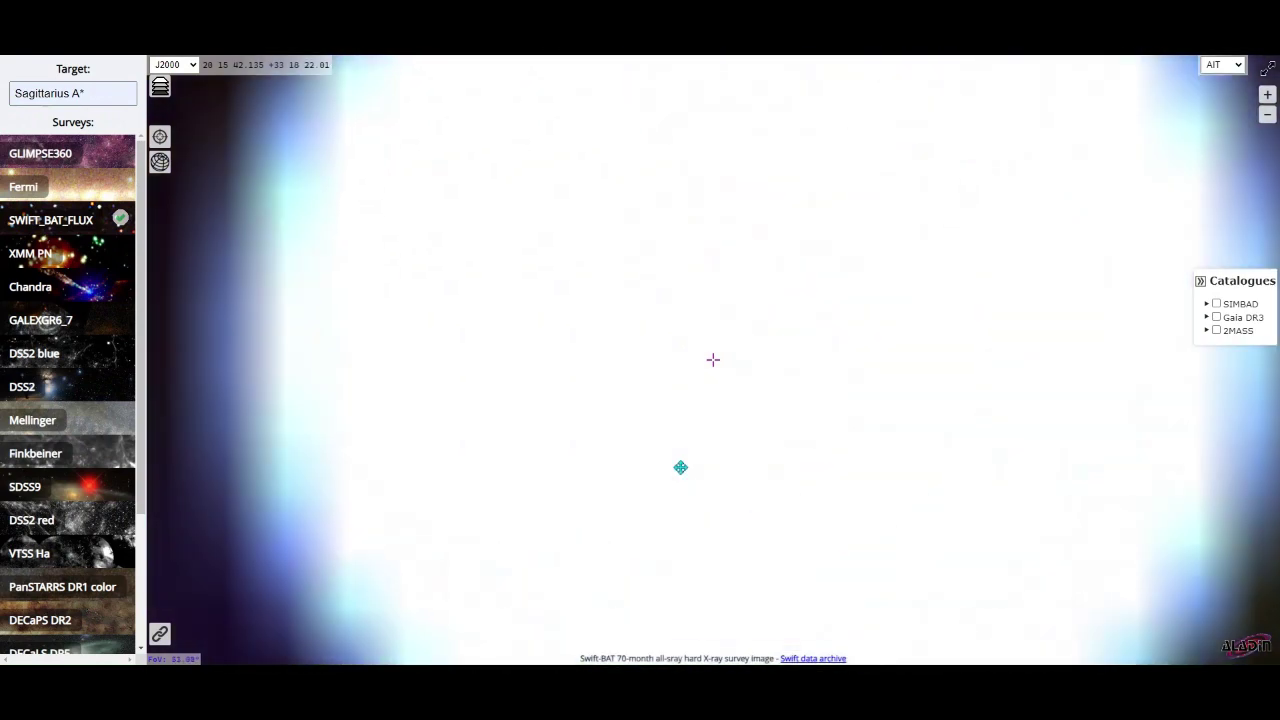
scroll(680, 467, "down", 3)
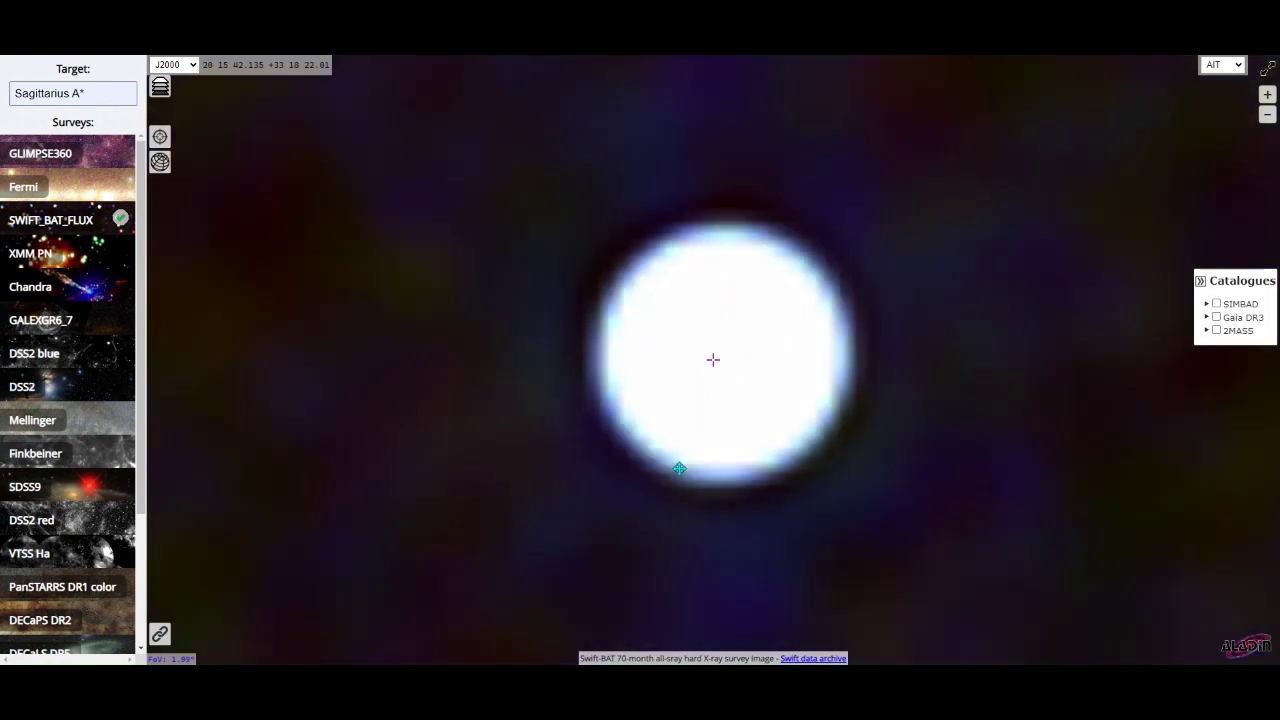
scroll(680, 470, "up", 4)
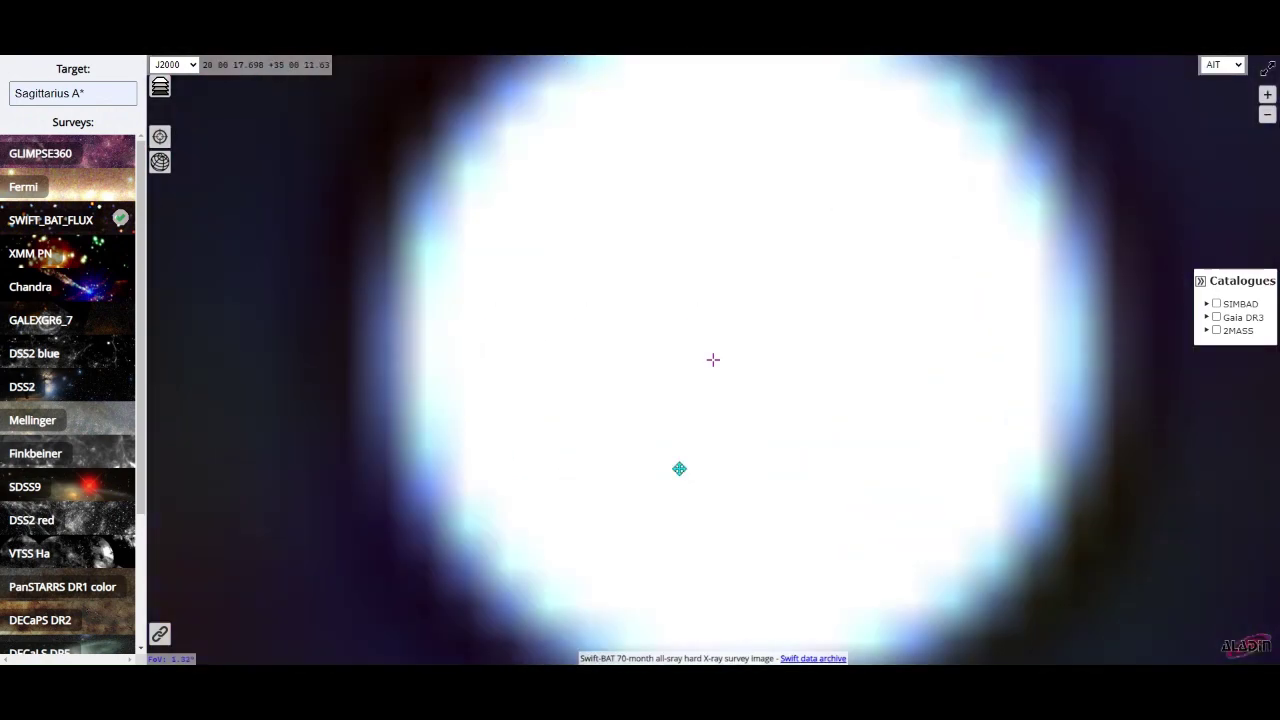
scroll(680, 470, "down", 4)
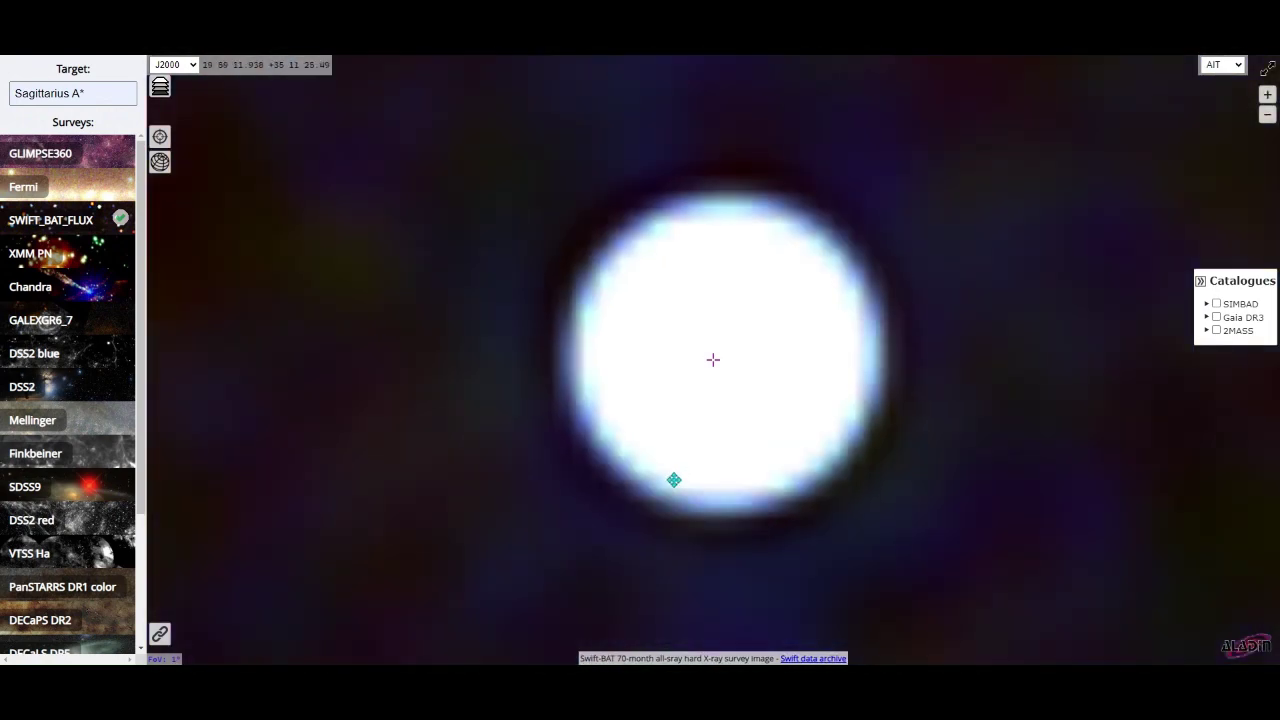
- Examine the yellow-red X-ray source near RA 18 23, Dec -30 up close in the SWIFT_BAT_FLUX survey
scroll(646, 482, "down", 10)
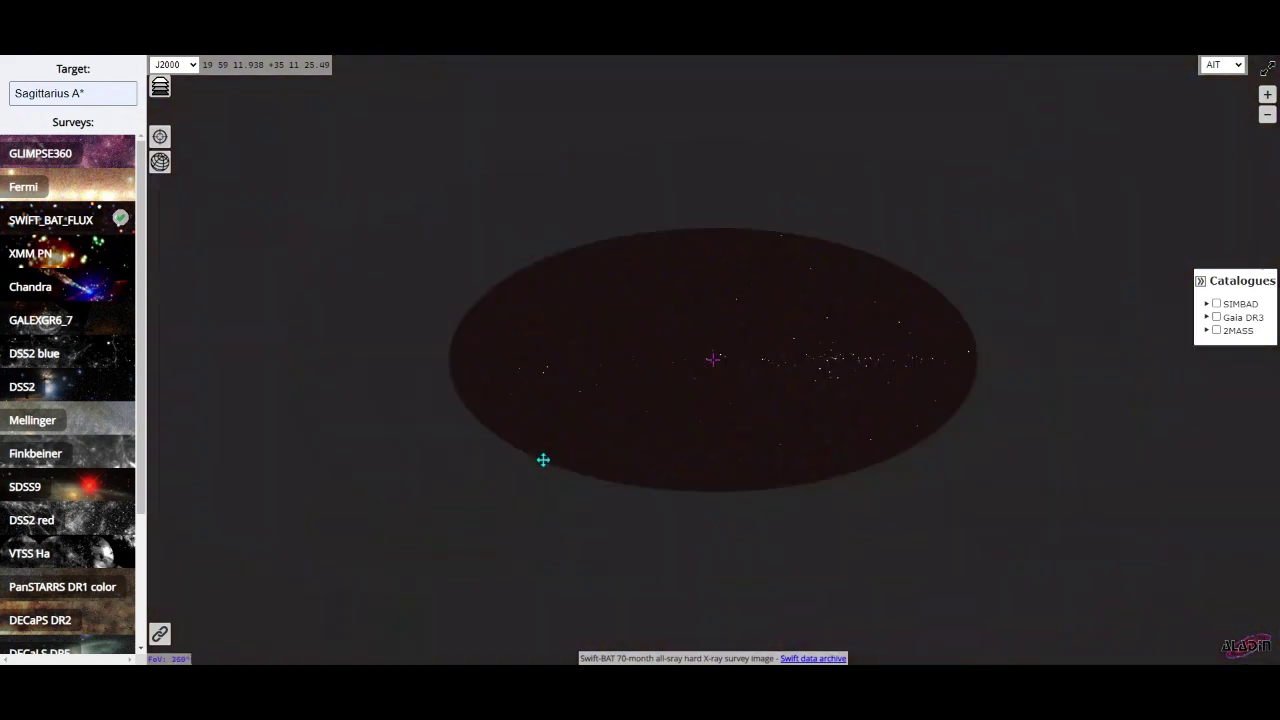
scroll(733, 339, "up", 7)
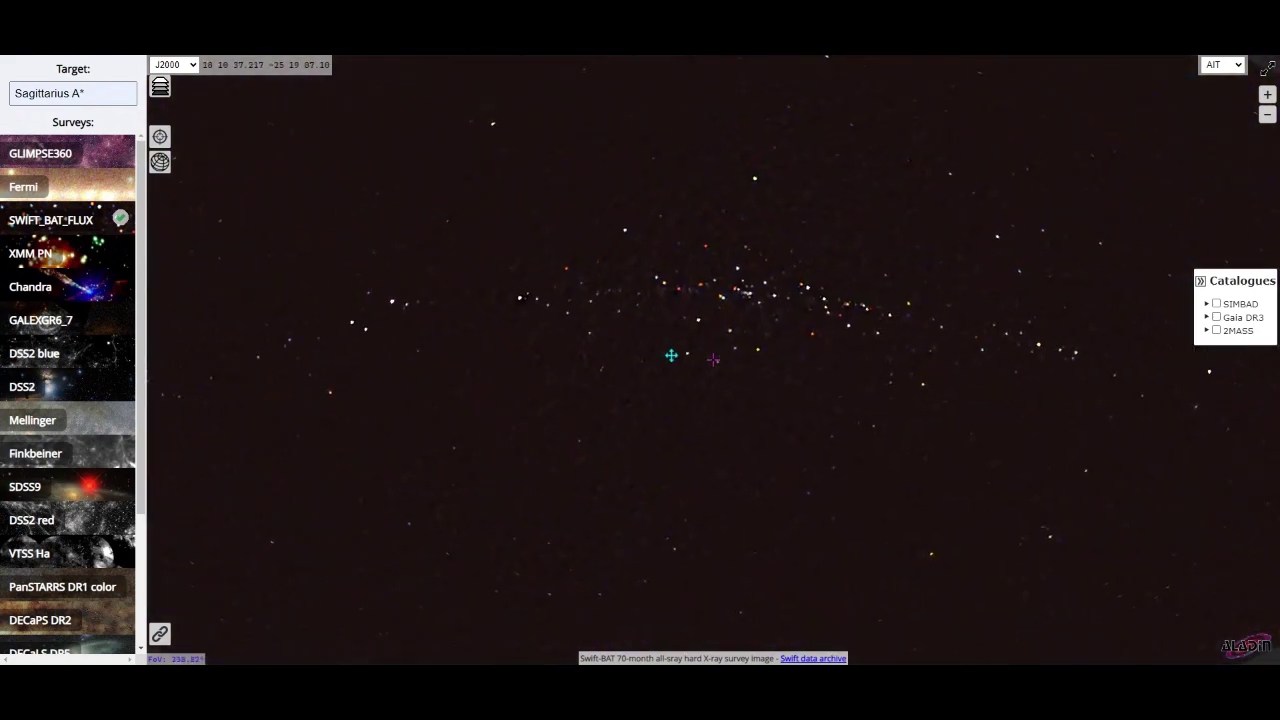
scroll(675, 379, "up", 6)
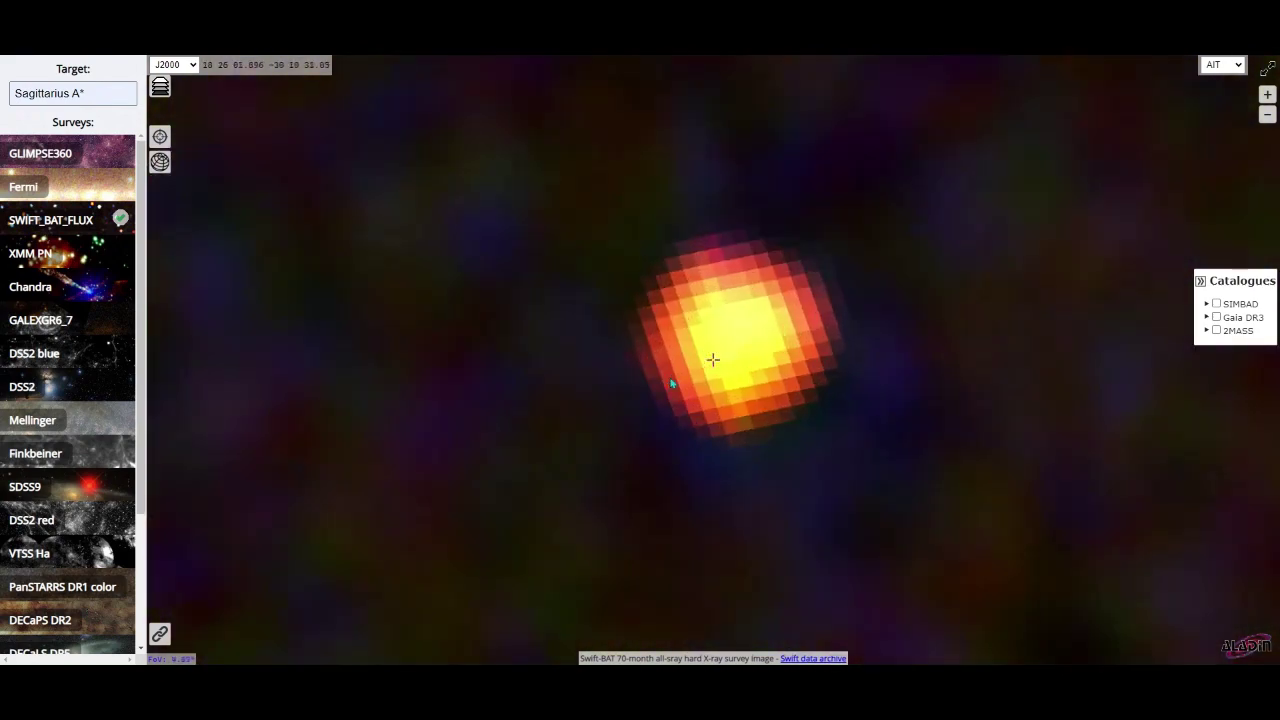
scroll(611, 425, "up", 4)
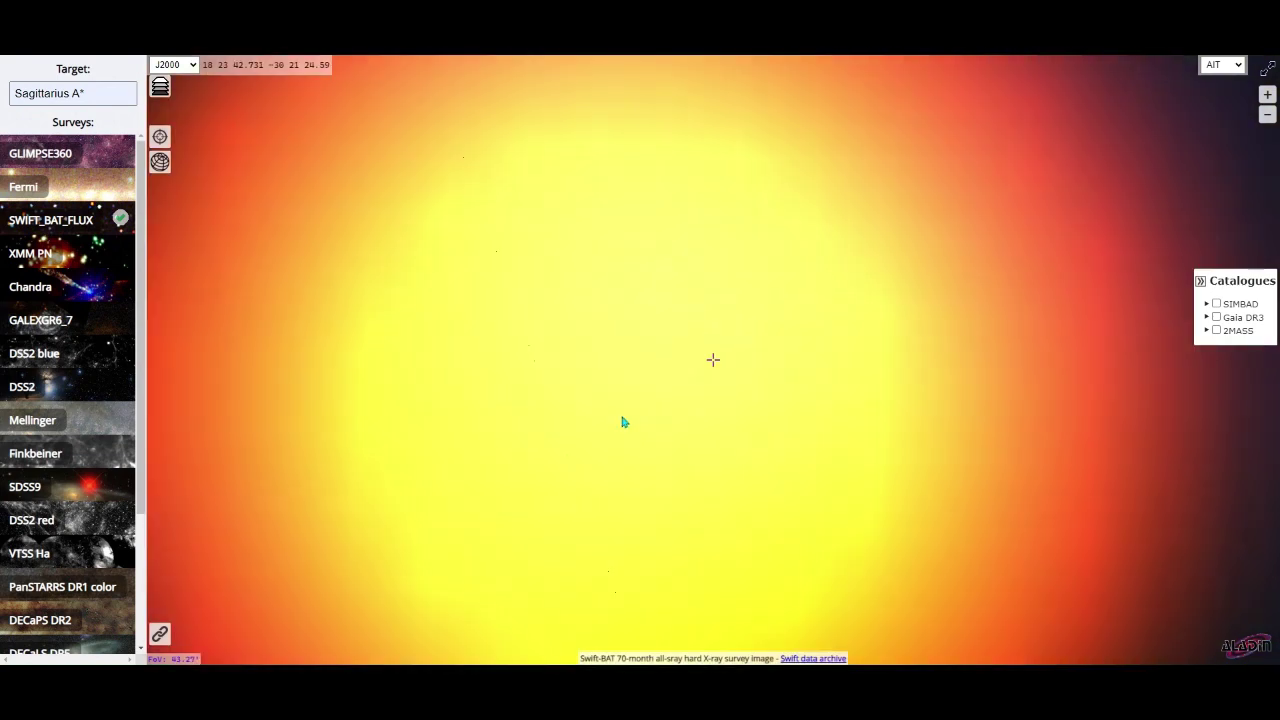
scroll(646, 394, "down", 2)
scroll(647, 395, "up", 2)
scroll(647, 395, "down", 5)
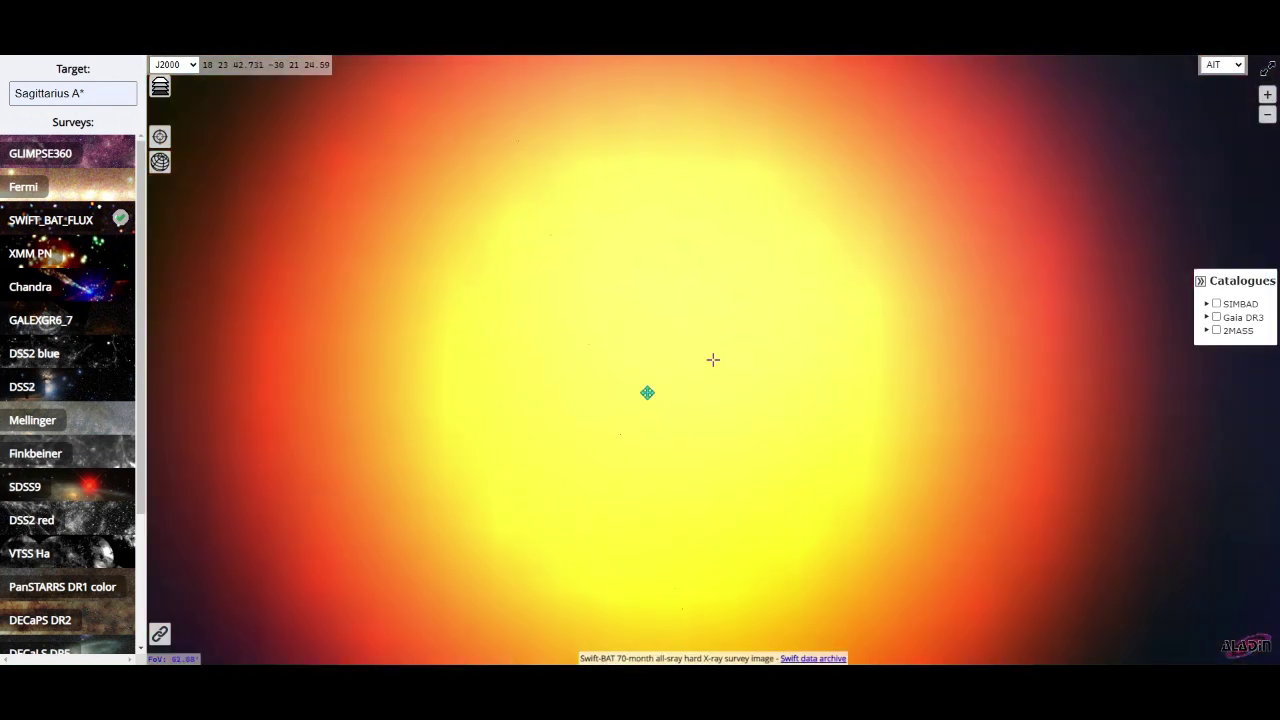
scroll(651, 378, "down", 10)
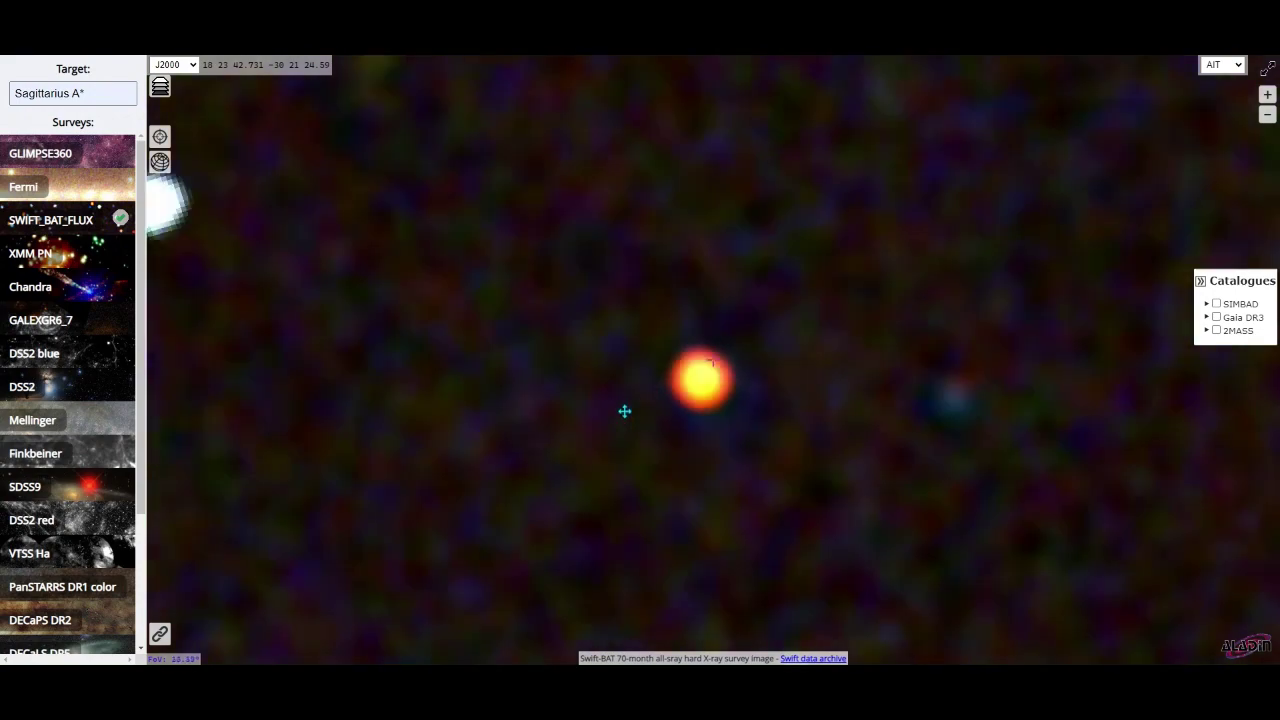
- Inspect the crowded group of coloured X-ray sources near RA 17 47, Dec -29 in the SWIFT_BAT_FLUX survey
scroll(634, 526, "up", 10)
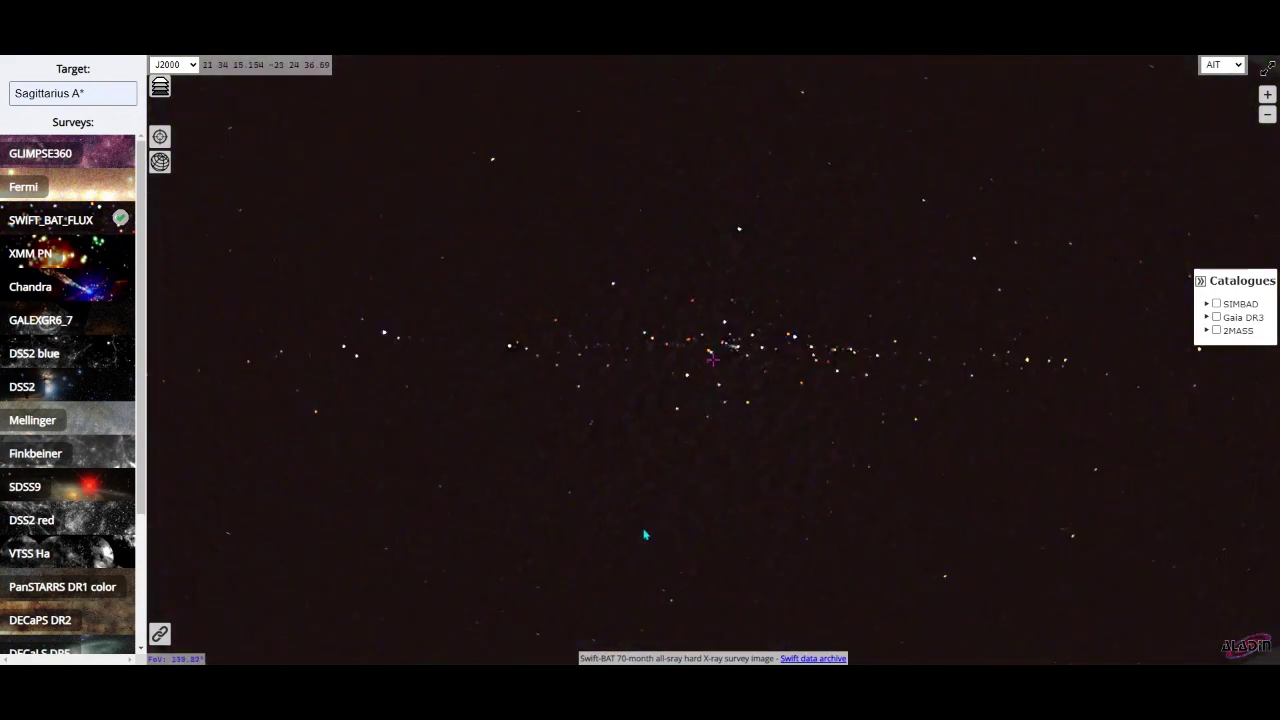
scroll(564, 419, "up", 8)
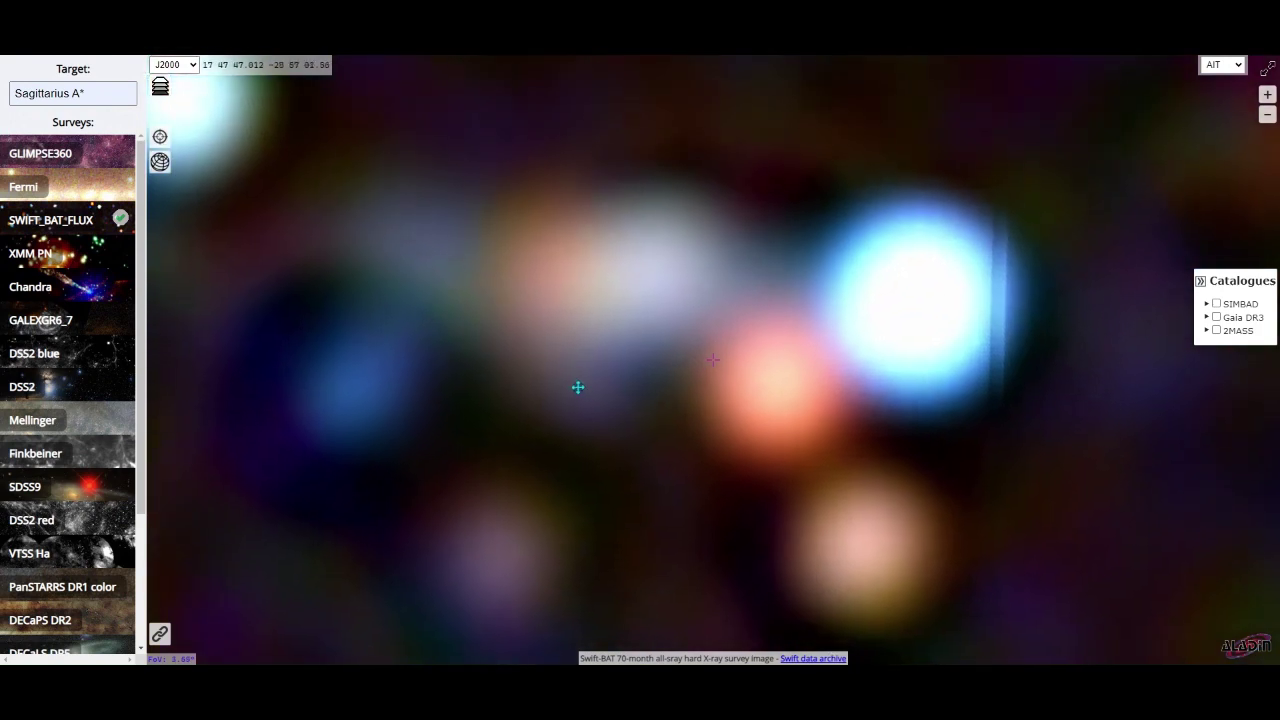
left_click_drag(578, 387, 638, 340)
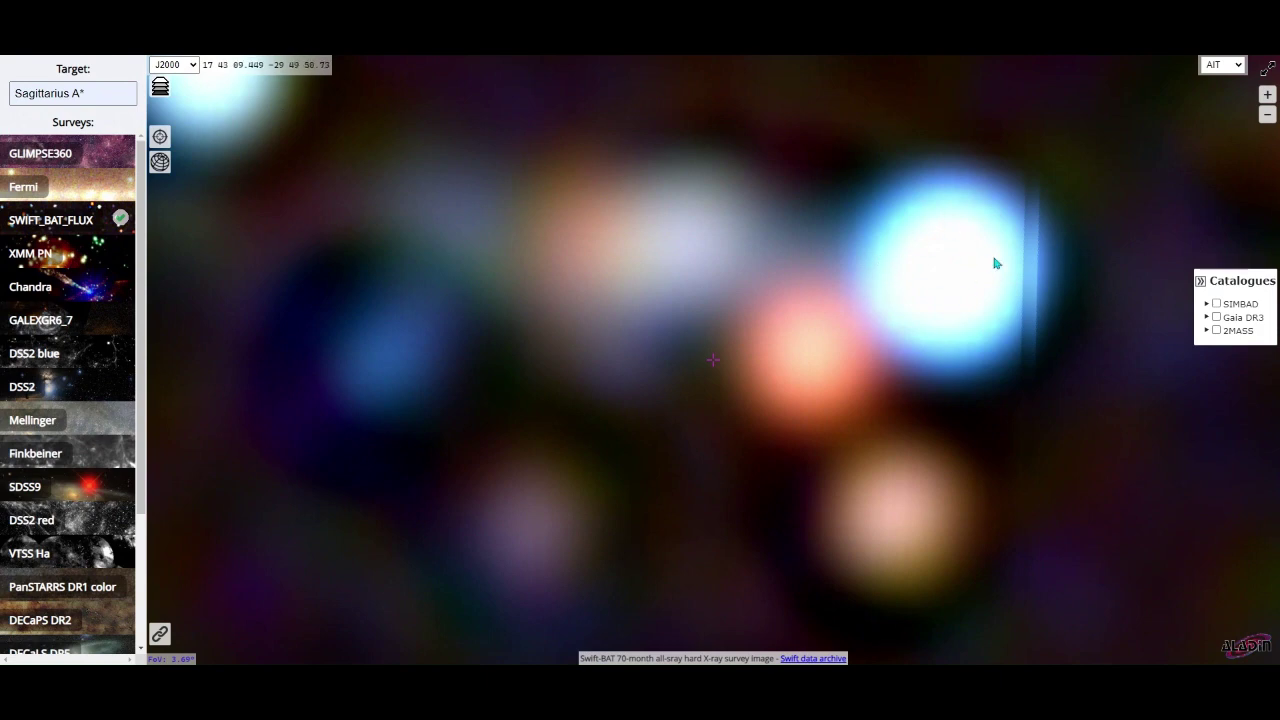
- Center on the bright blue-white source beside the red one near RA 17 44, Dec -29 and examine it up close
scroll(905, 312, "down", 5)
left_click_drag(894, 248, 664, 368)
scroll(951, 220, "up", 2)
scroll(749, 287, "up", 3)
scroll(669, 330, "up", 3)
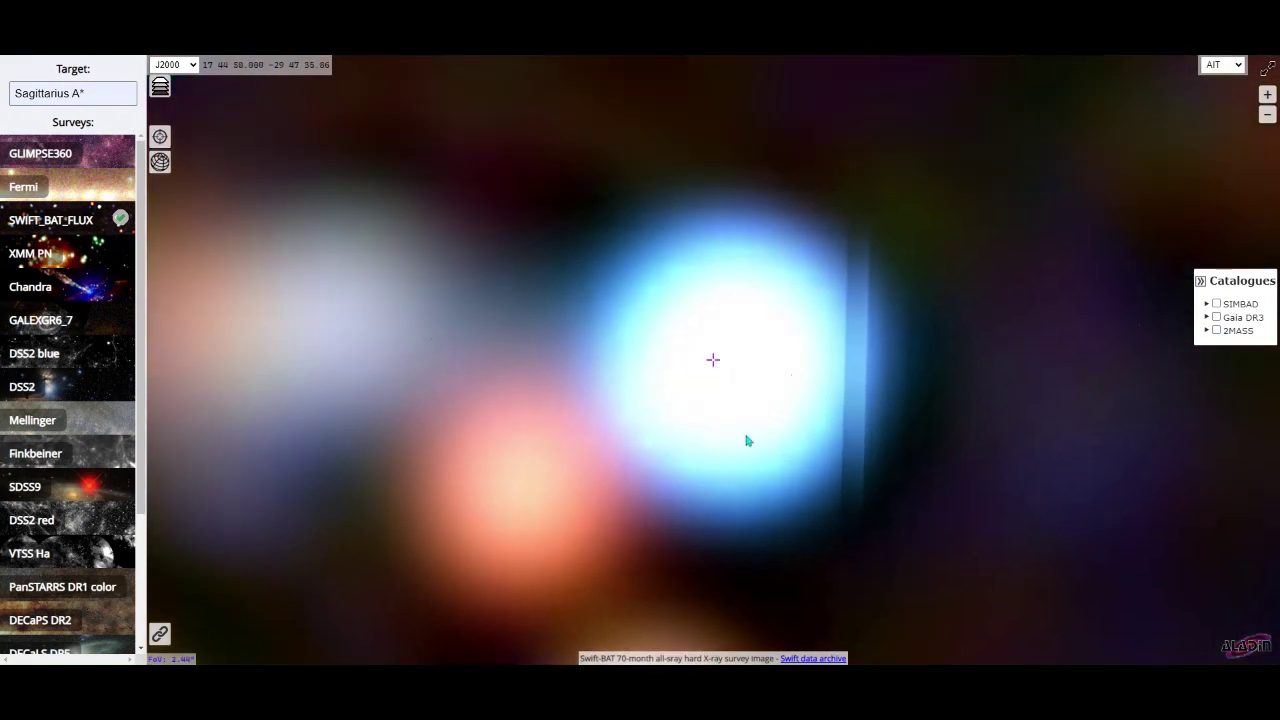
left_click_drag(746, 440, 784, 403)
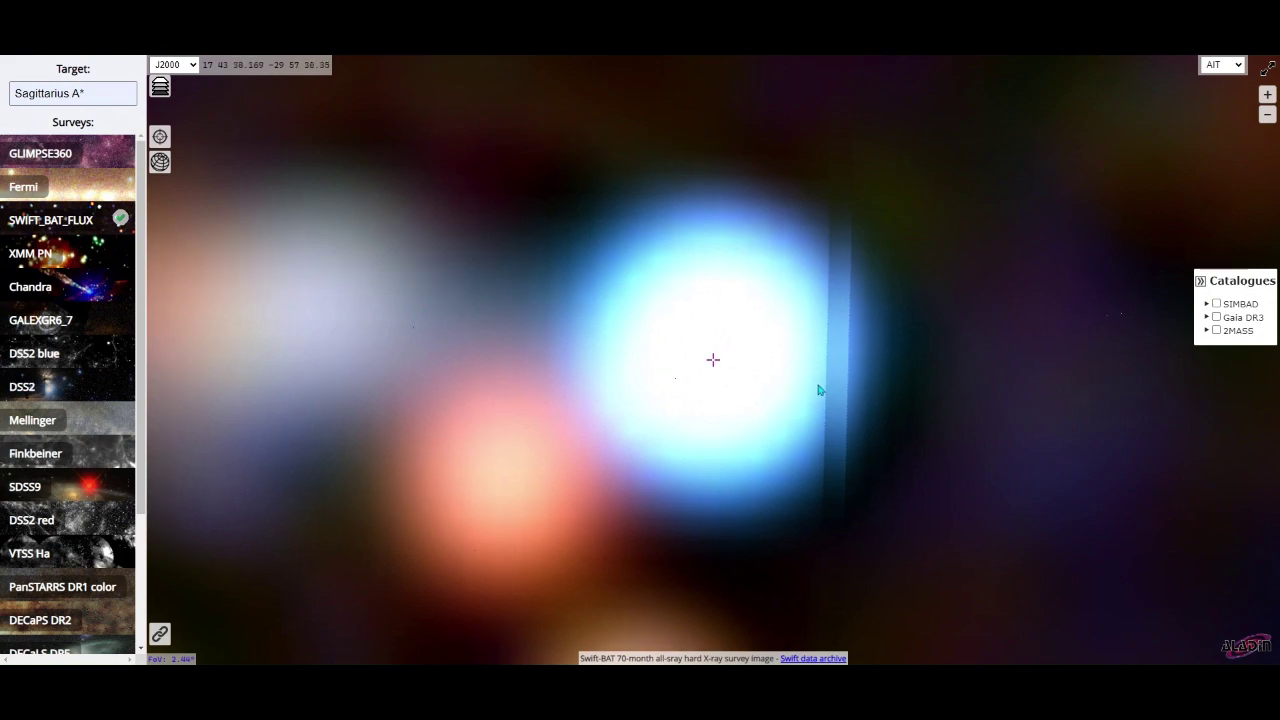
- Switch from SWIFT_BAT_FLUX to the XMM PN survey and examine the bright blue source near RA 17 43 56, Dec -29 45
scroll(822, 375, "down", 4)
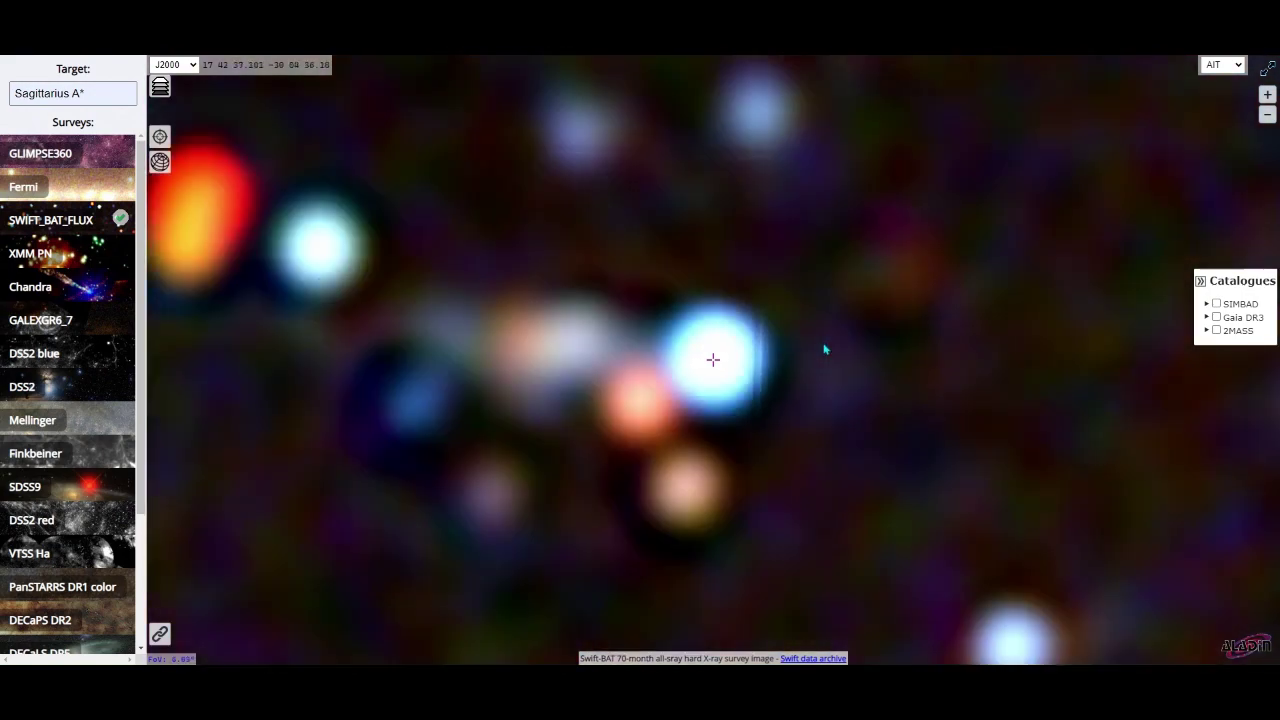
scroll(825, 350, "down", 10)
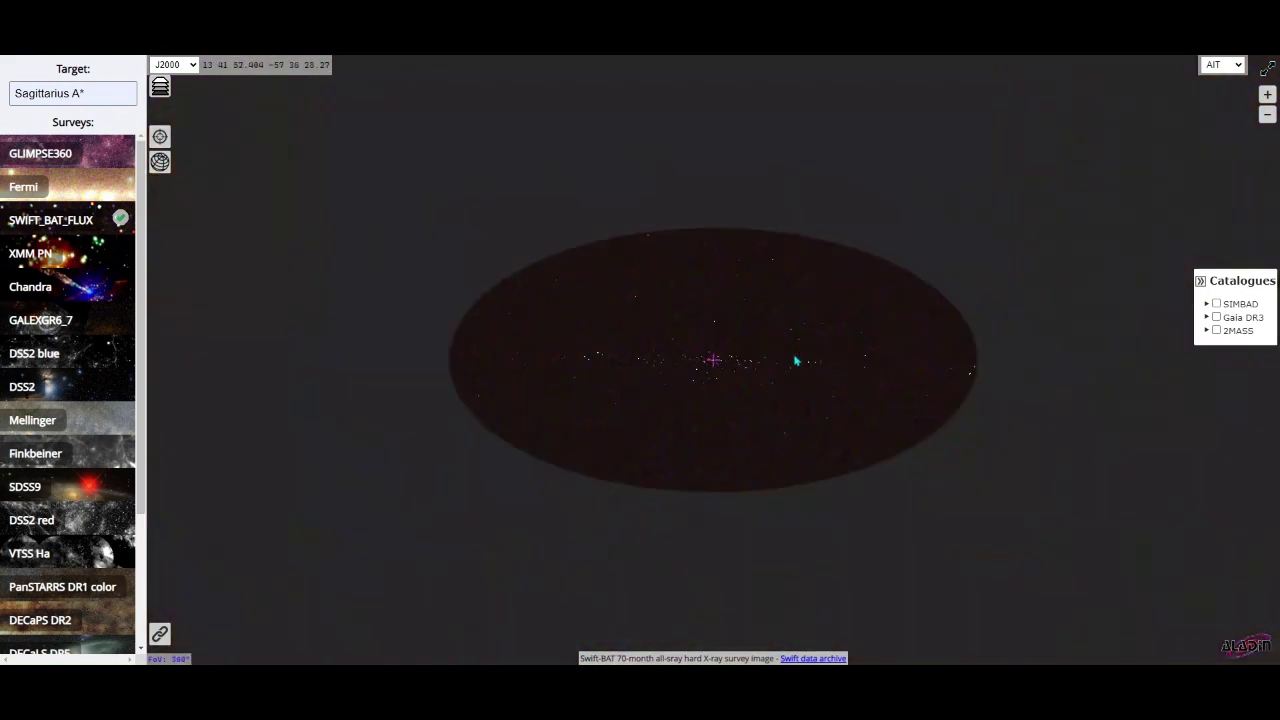
left_click(40, 255)
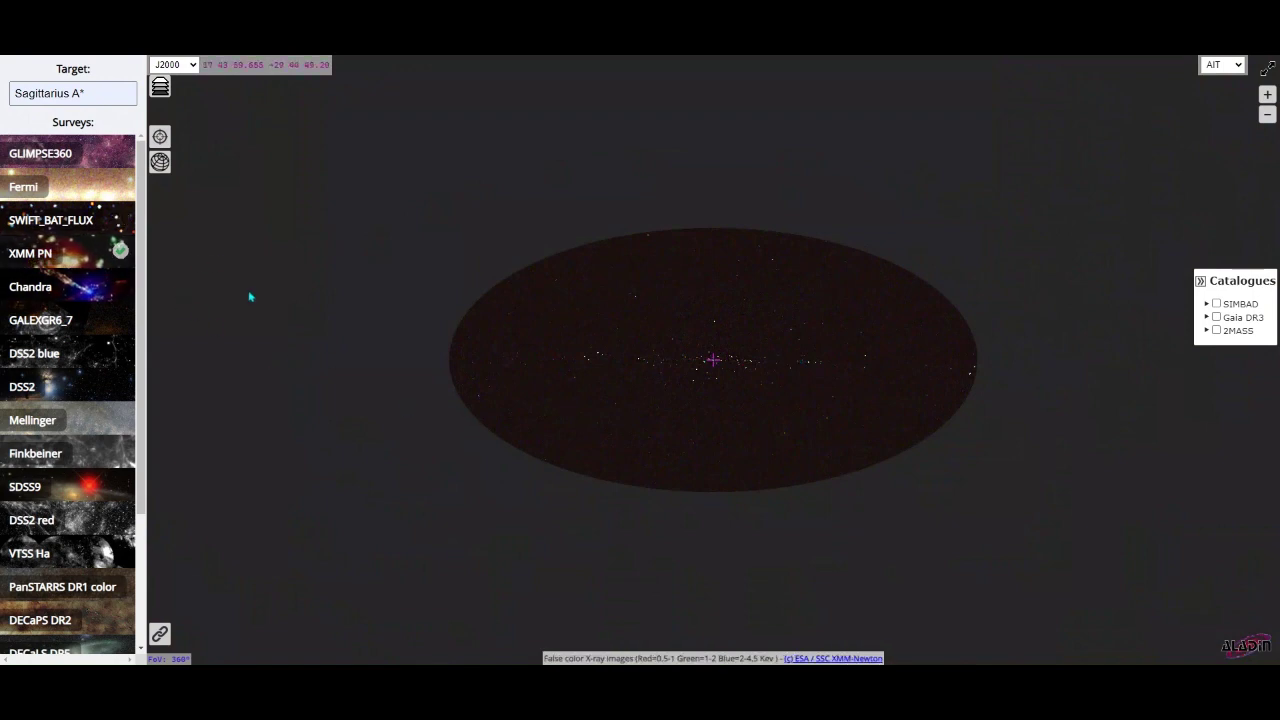
scroll(569, 395, "up", 3)
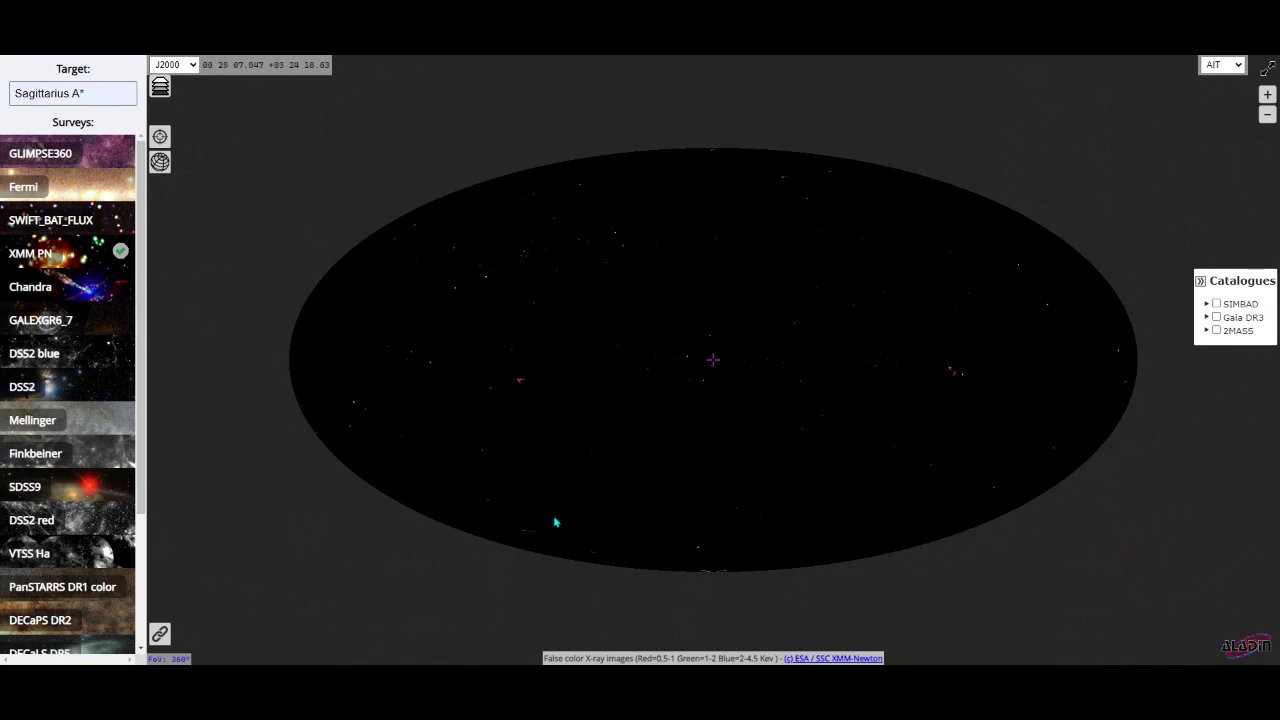
scroll(665, 453, "up", 10)
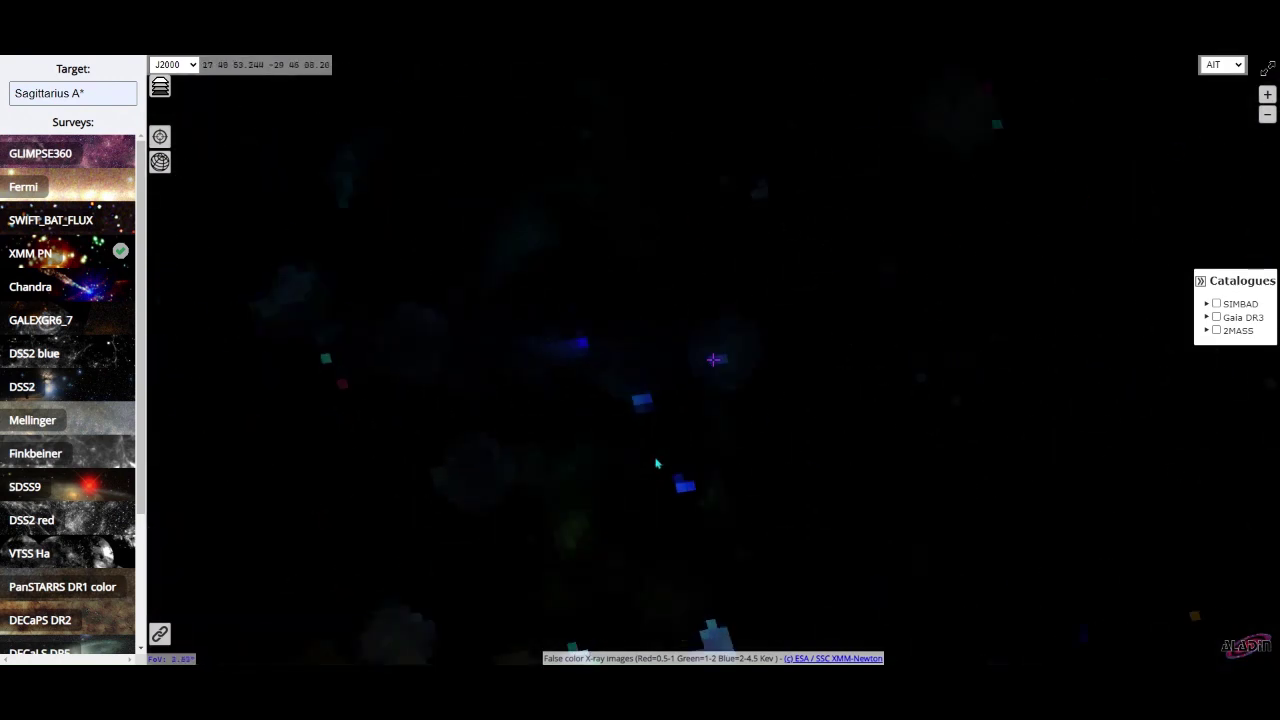
scroll(657, 463, "up", 3)
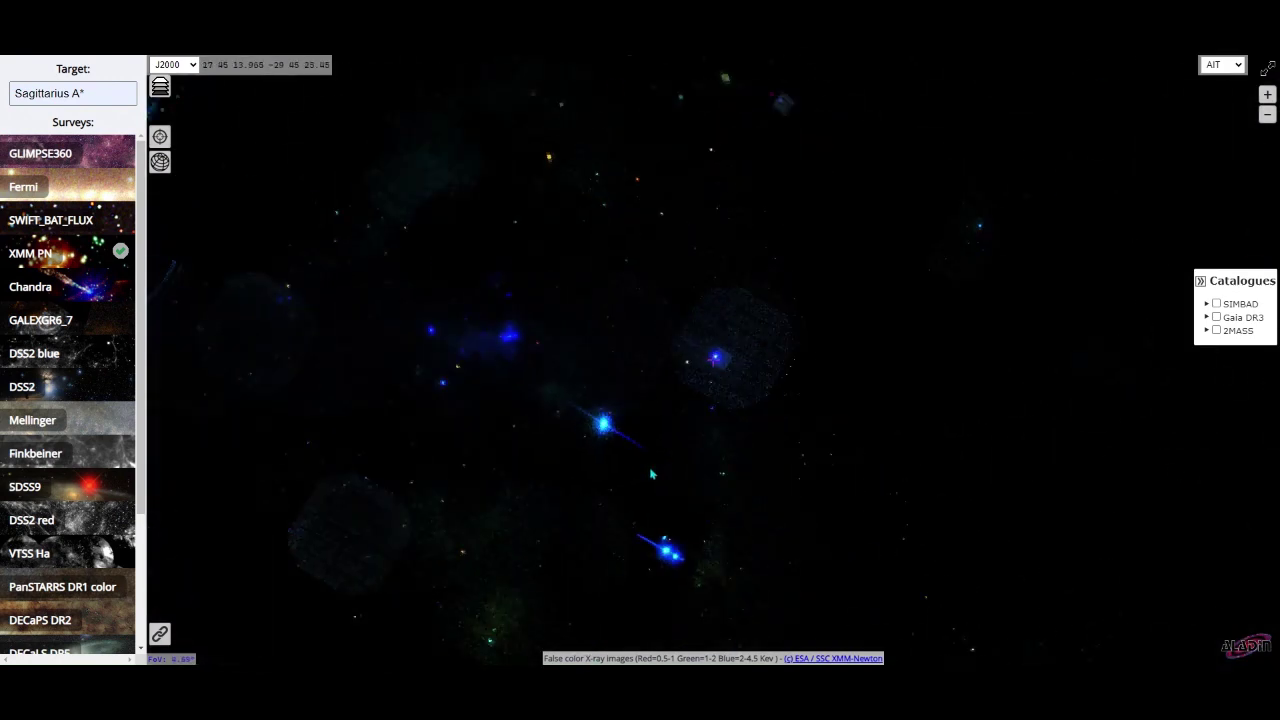
scroll(778, 398, "up", 4)
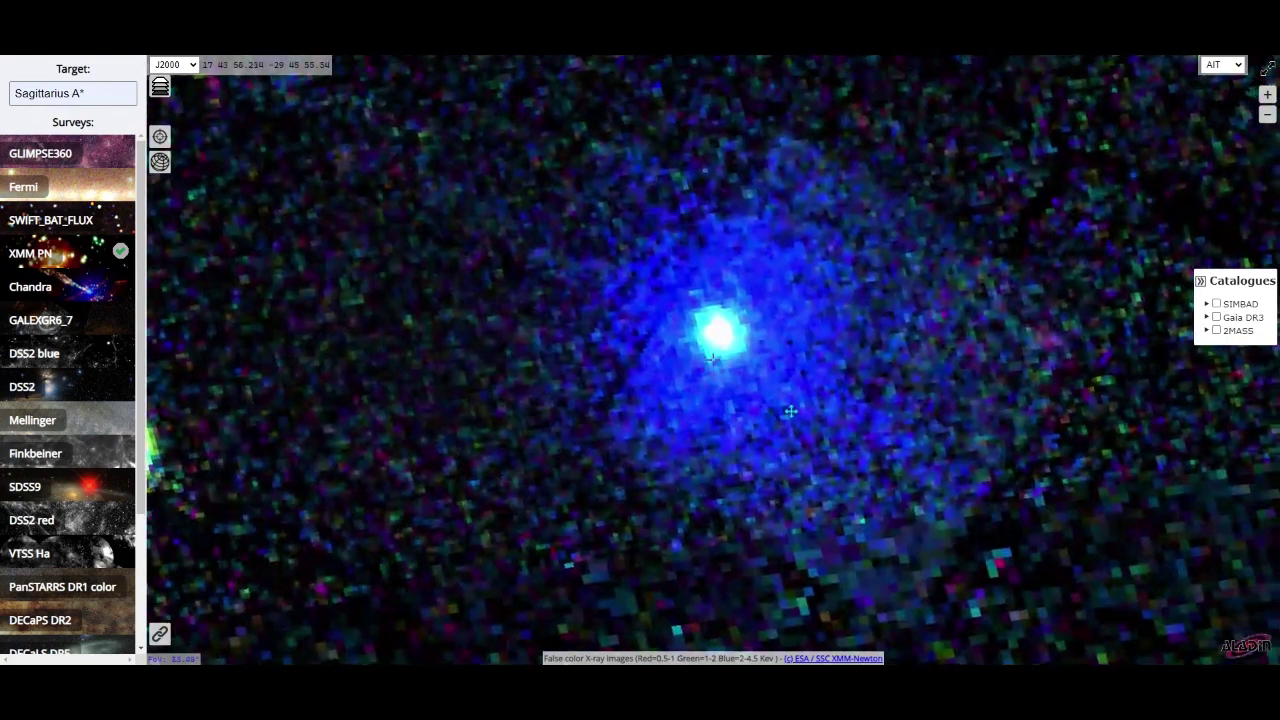
scroll(779, 365, "down", 4)
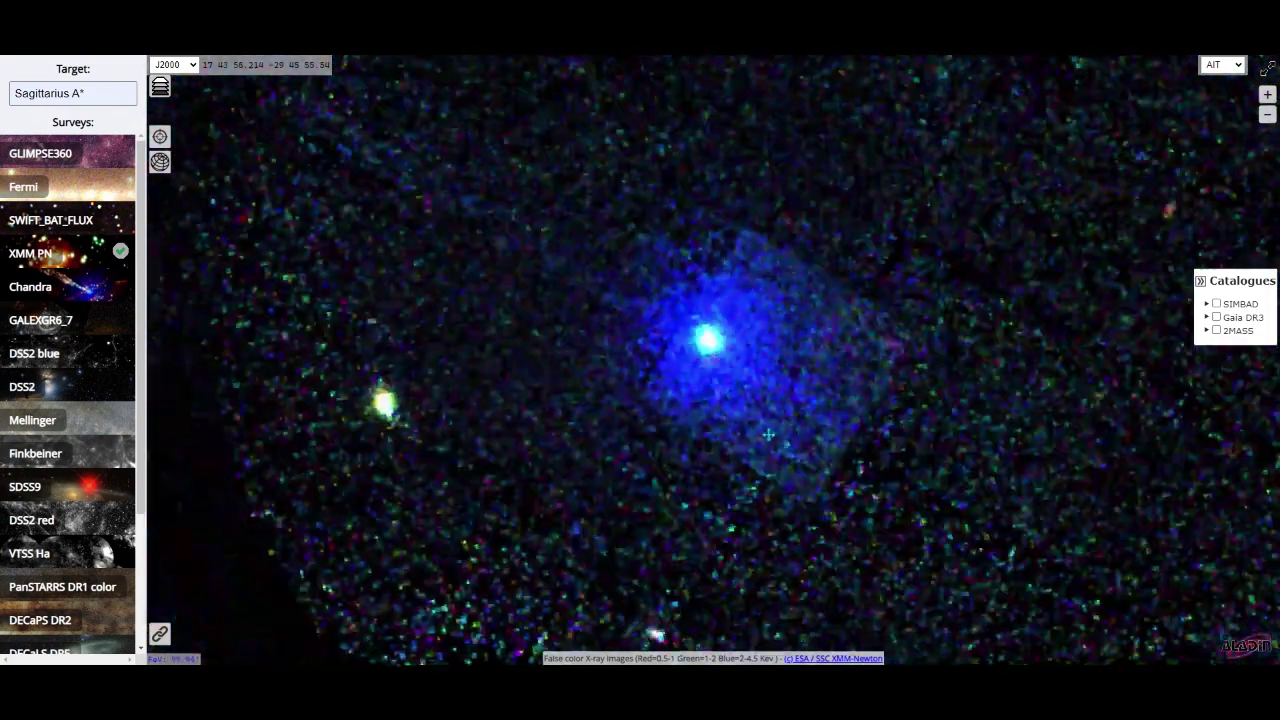
- Survey the X-ray sources across the wider field around RA 17 43, Dec -31 in XMM PN
scroll(779, 450, "down", 10)
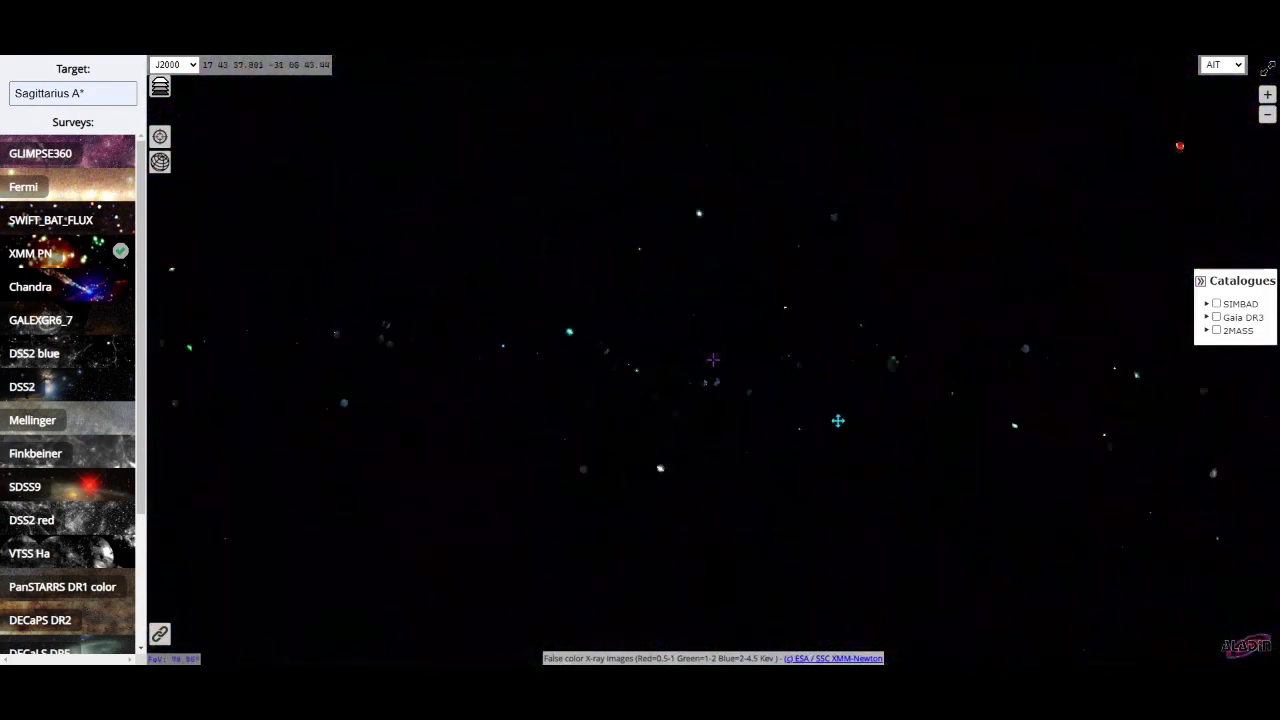
scroll(812, 452, "down", 2)
scroll(814, 440, "up", 7)
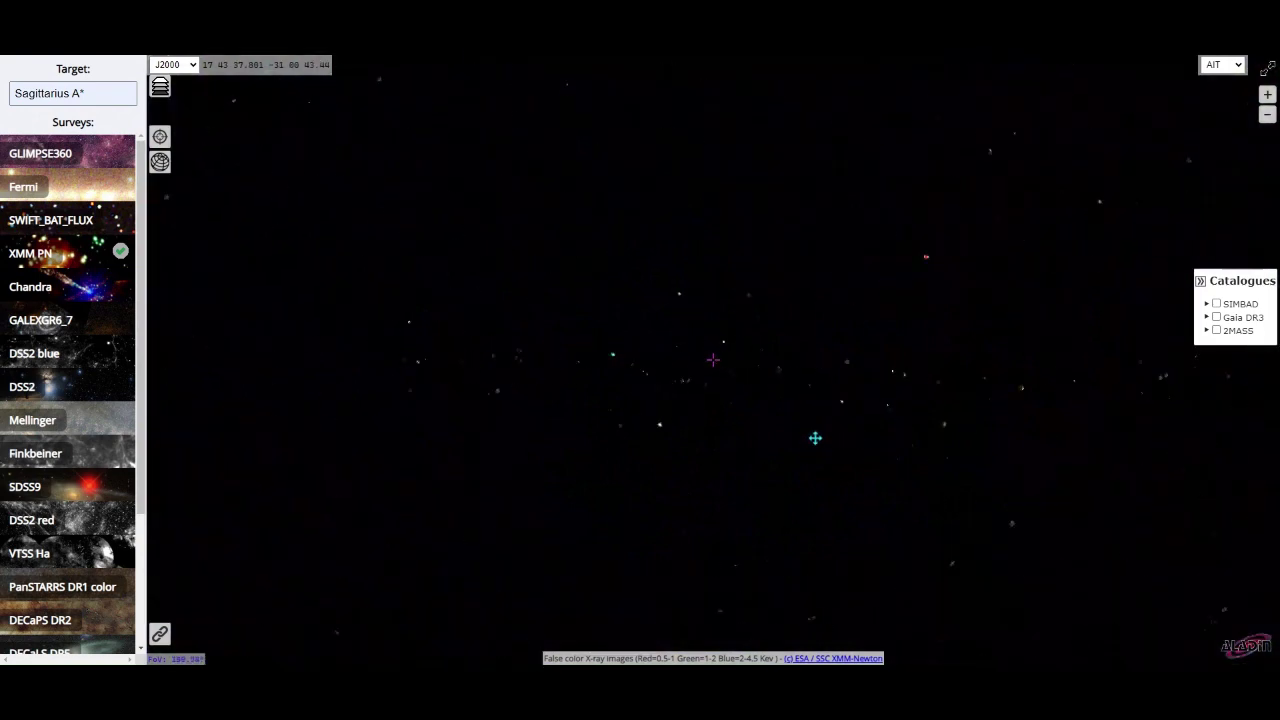
scroll(795, 458, "up", 3)
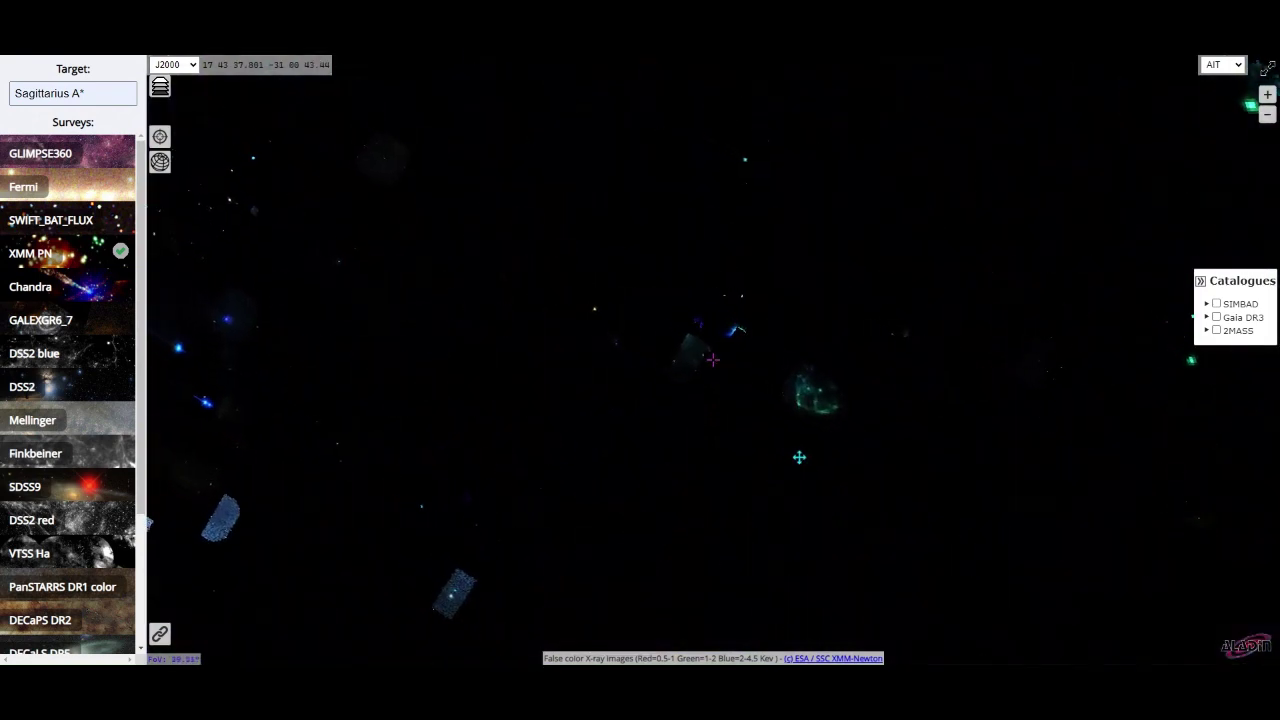
scroll(776, 518, "down", 3)
left_click_drag(757, 526, 934, 397)
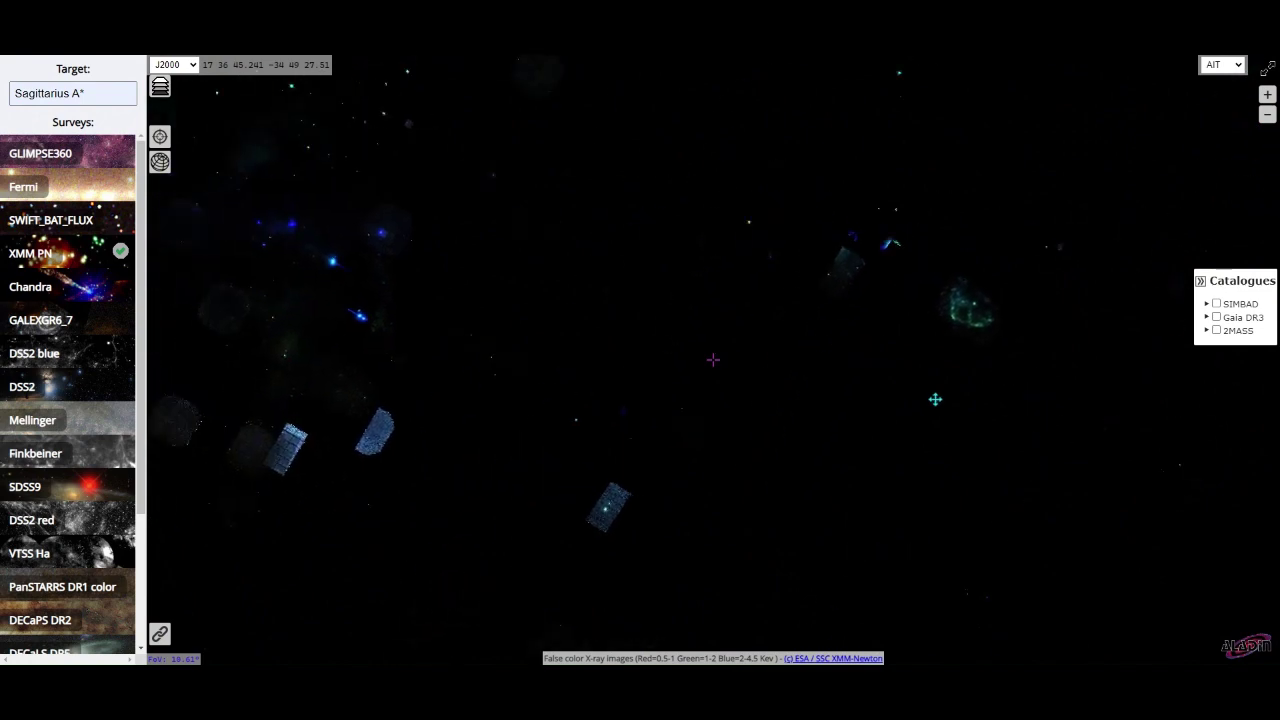
scroll(870, 388, "up", 4)
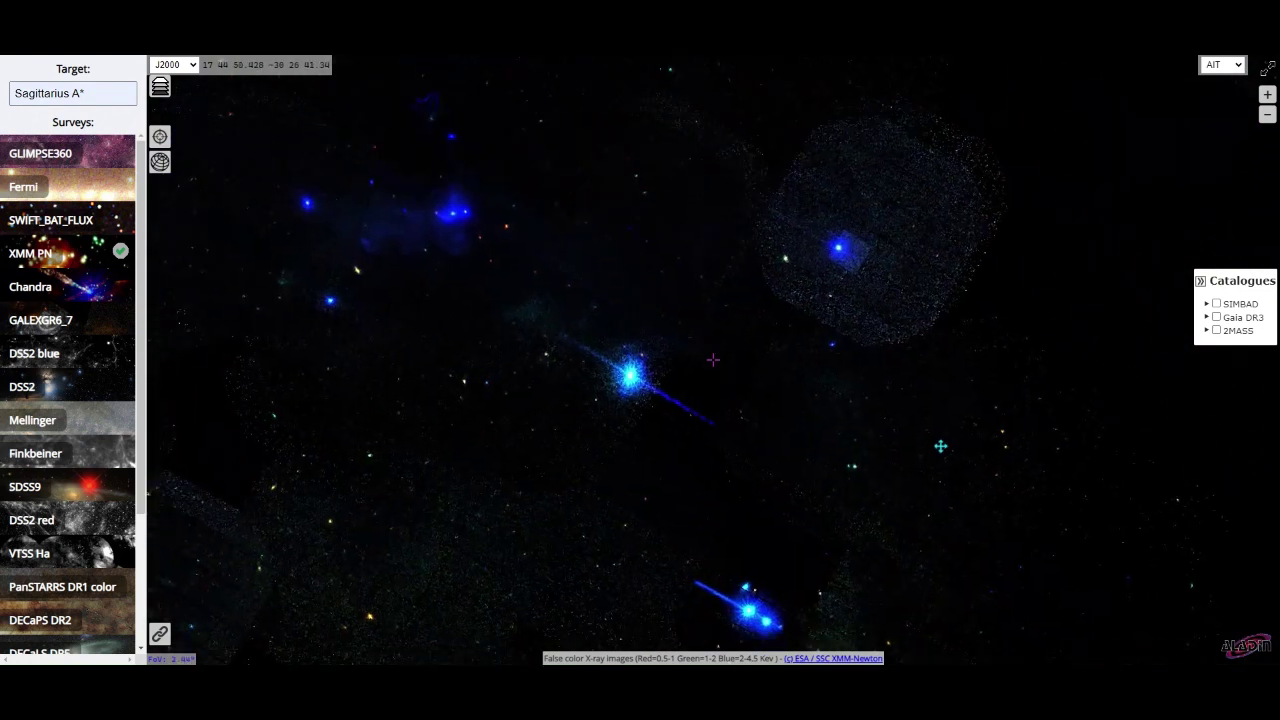
left_click_drag(940, 446, 986, 414)
scroll(962, 411, "up", 1)
scroll(953, 402, "down", 5)
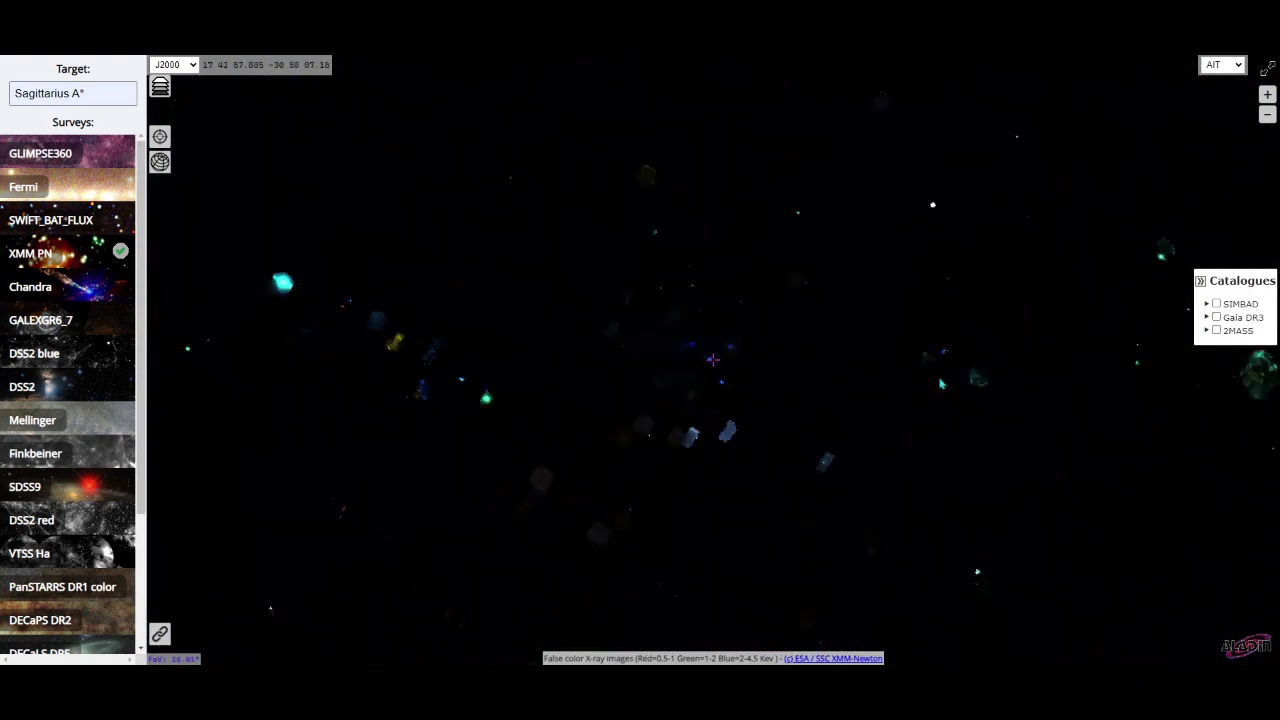
scroll(925, 391, "up", 5)
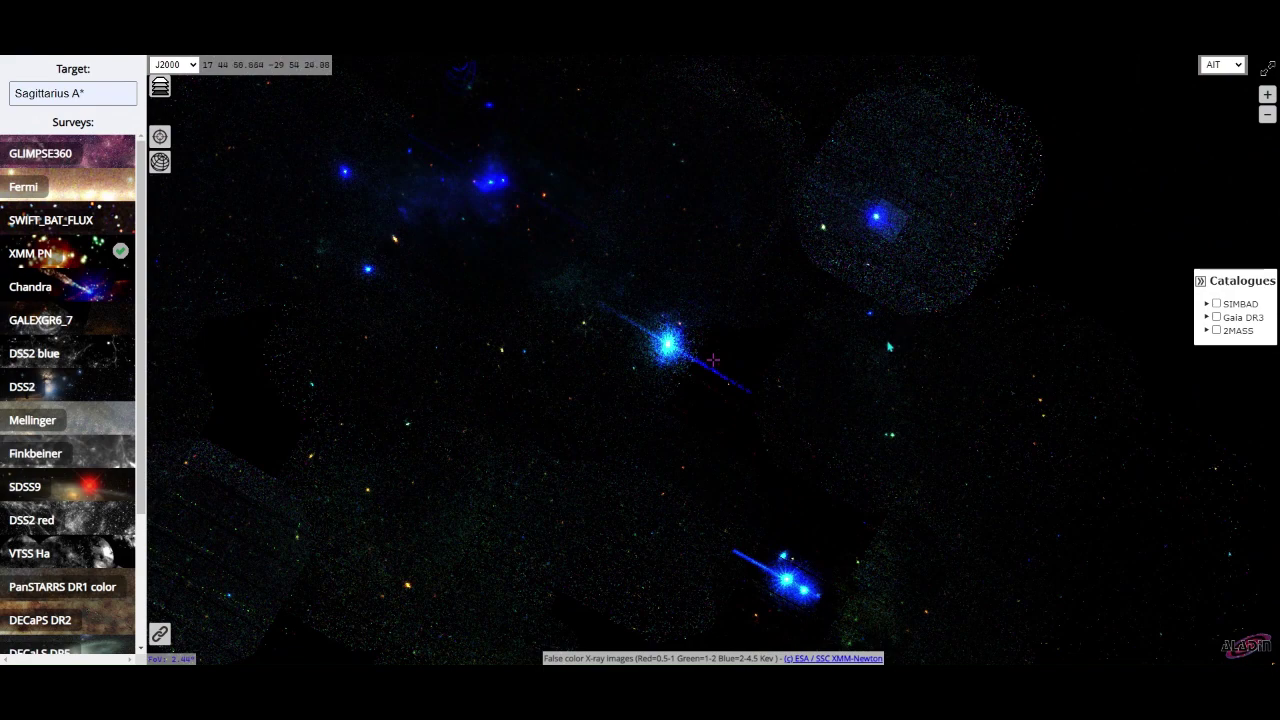
- Examine the bright compact sources inside the blue glow near RA 17 45, Dec -29 up close in XMM PN
left_click_drag(613, 260, 966, 612)
scroll(726, 363, "up", 3)
scroll(776, 468, "up", 2)
scroll(820, 371, "up", 5)
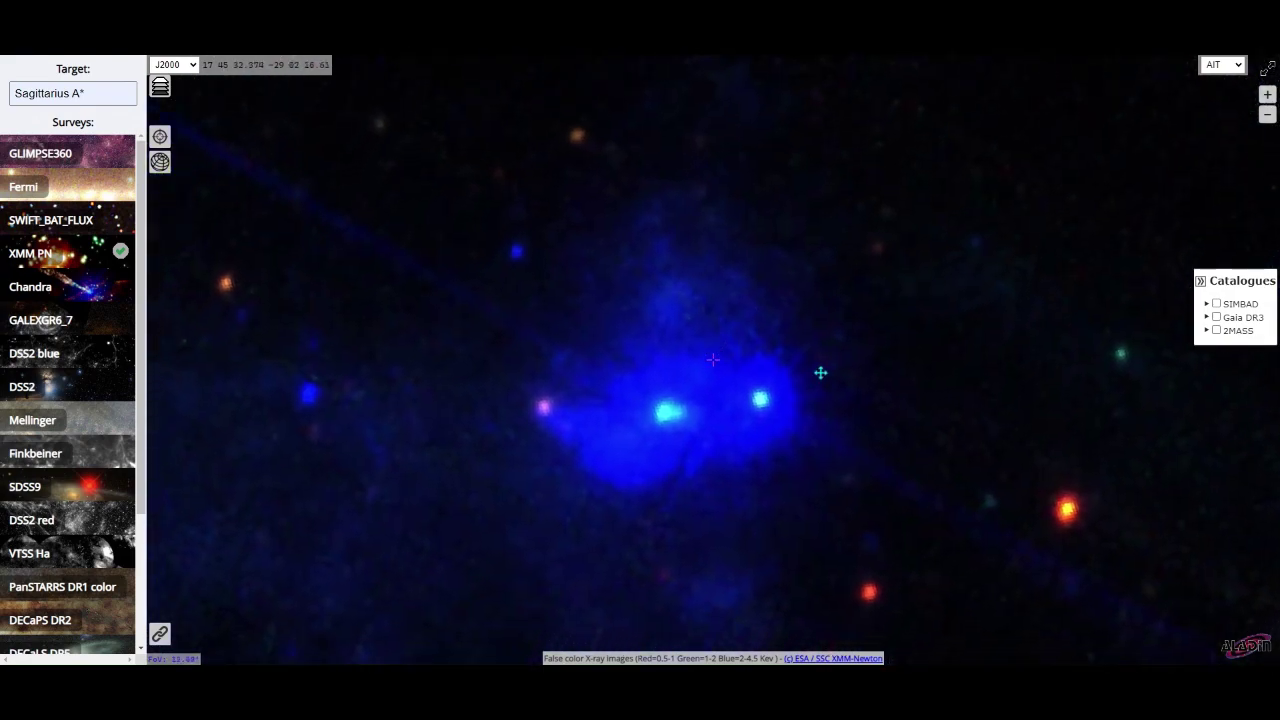
scroll(819, 335, "up", 2)
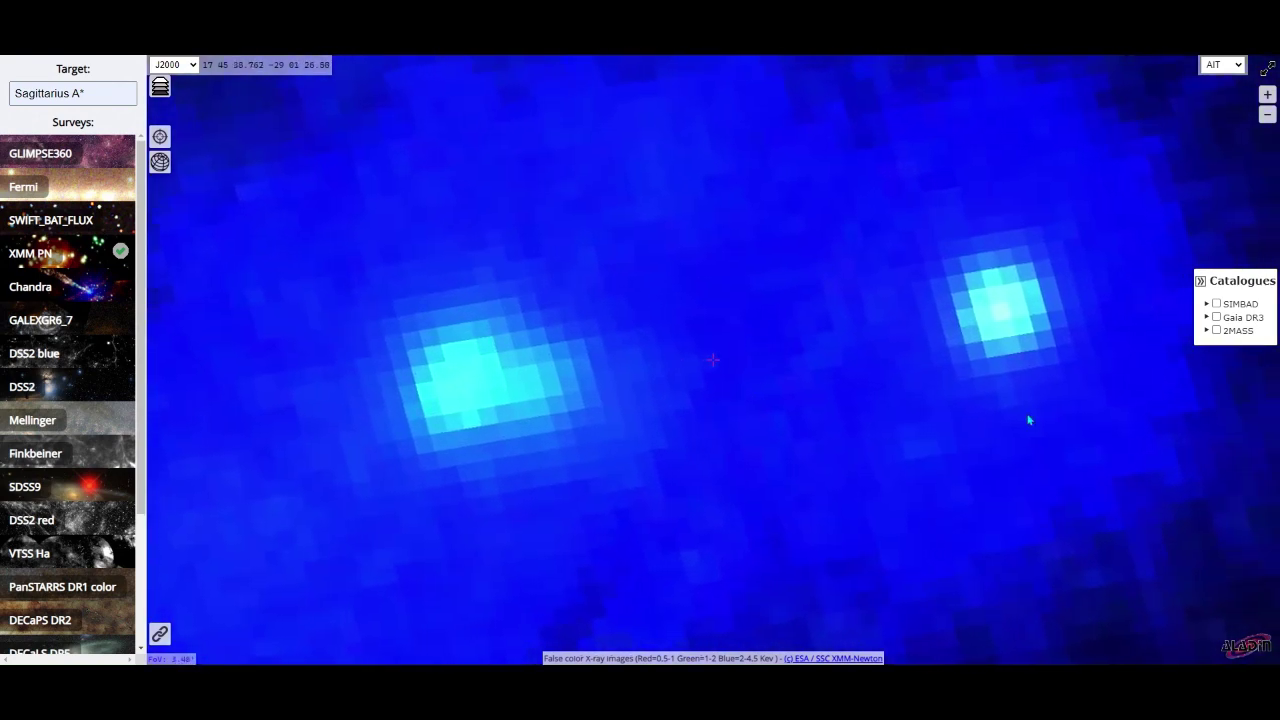
scroll(701, 365, "down", 3)
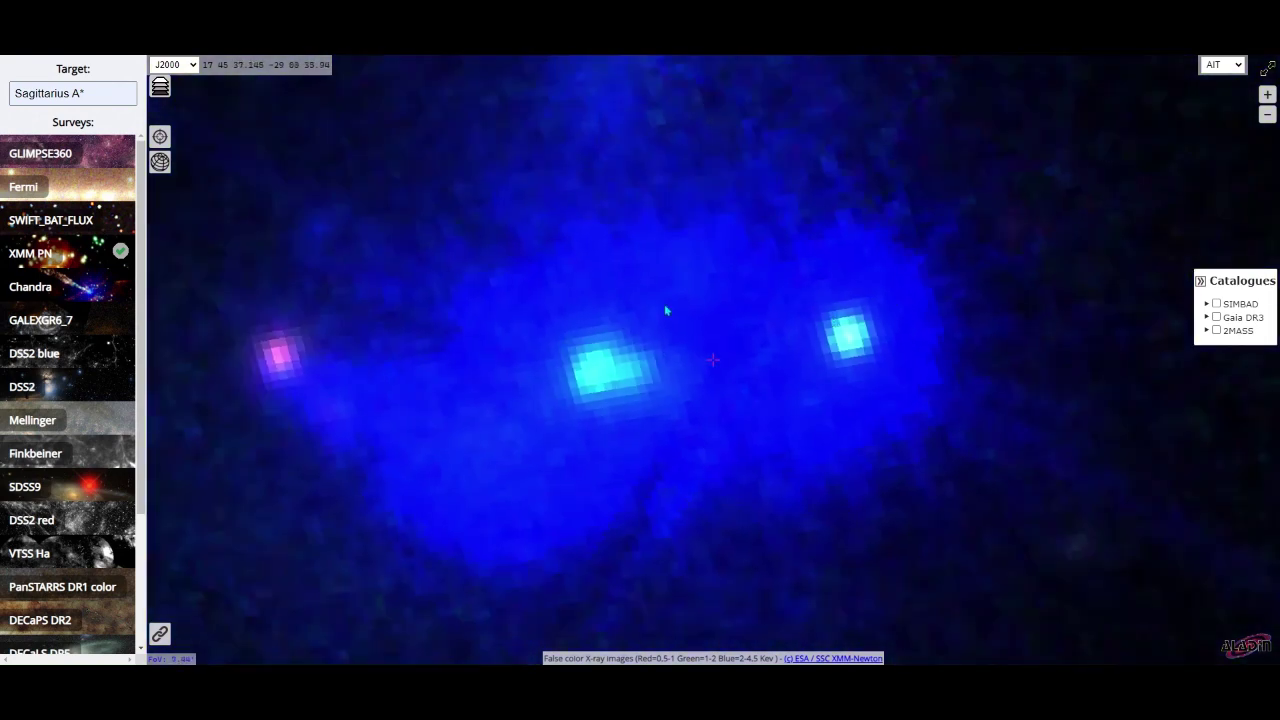
- Compare the Chandra and XMM PN views of the sources near RA 17 45, Dec -29, ending on Chandra
left_click(40, 287)
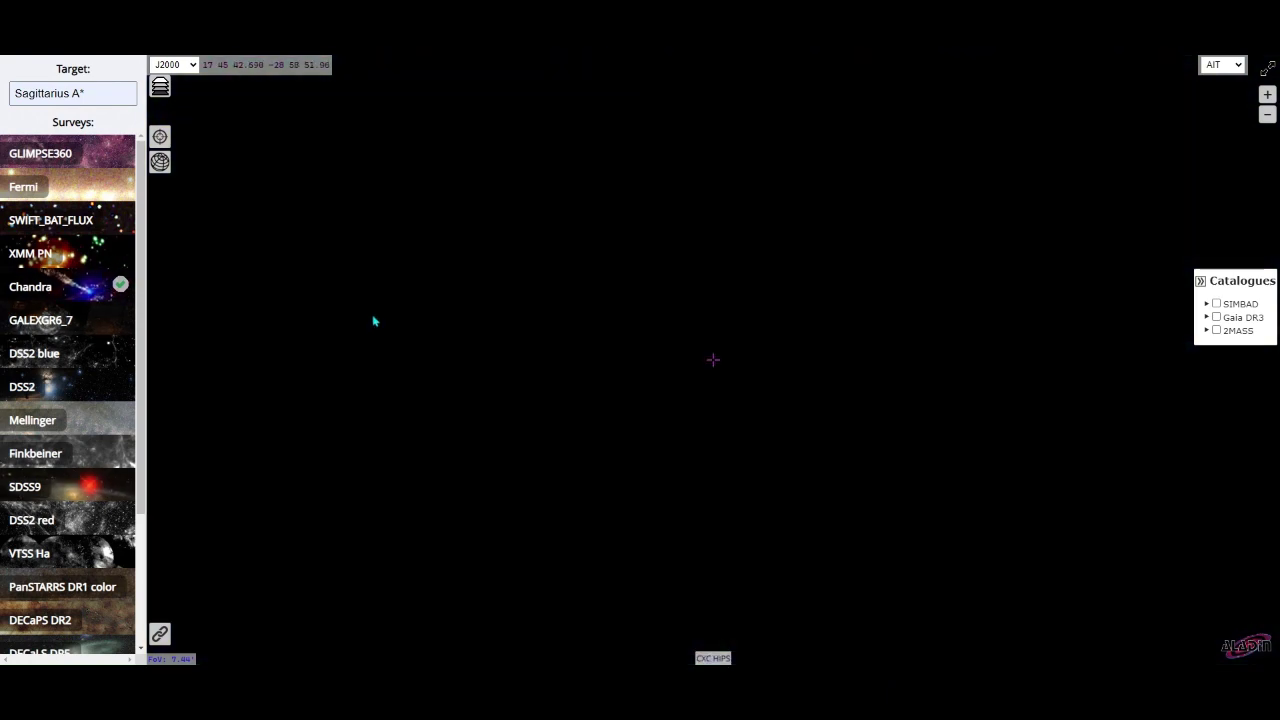
scroll(480, 400, "up", 2)
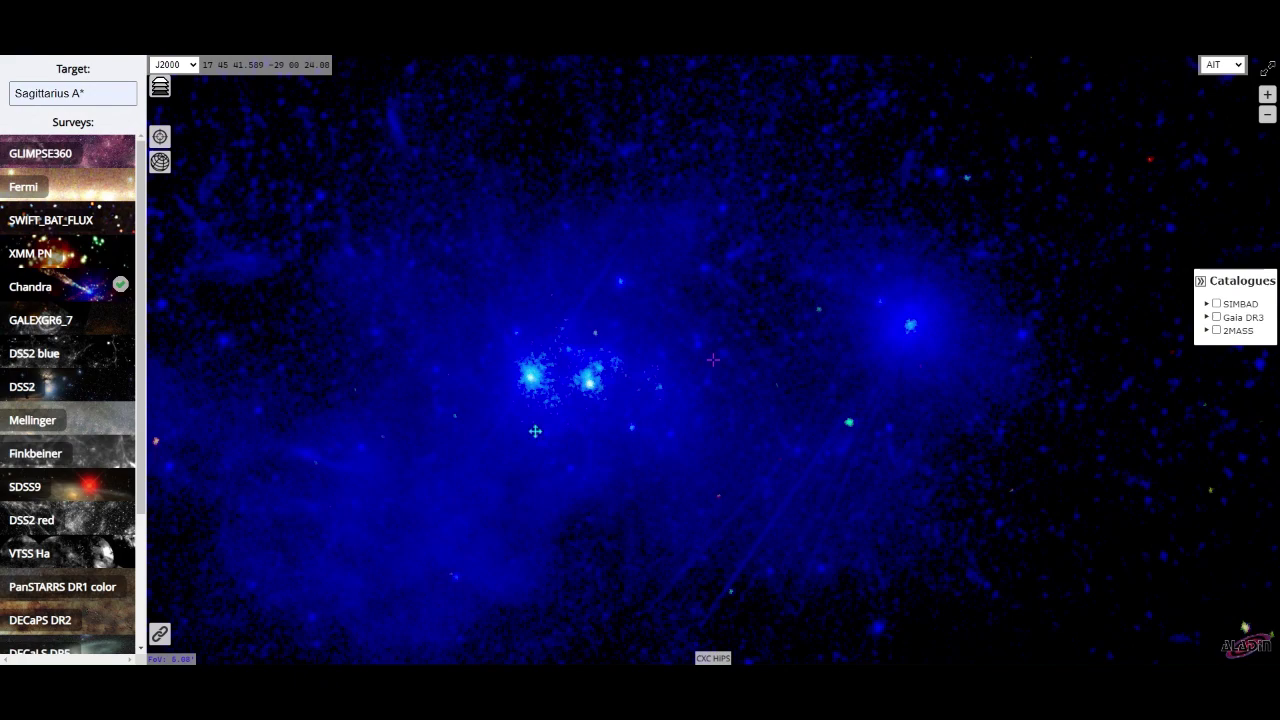
scroll(515, 400, "down", 3)
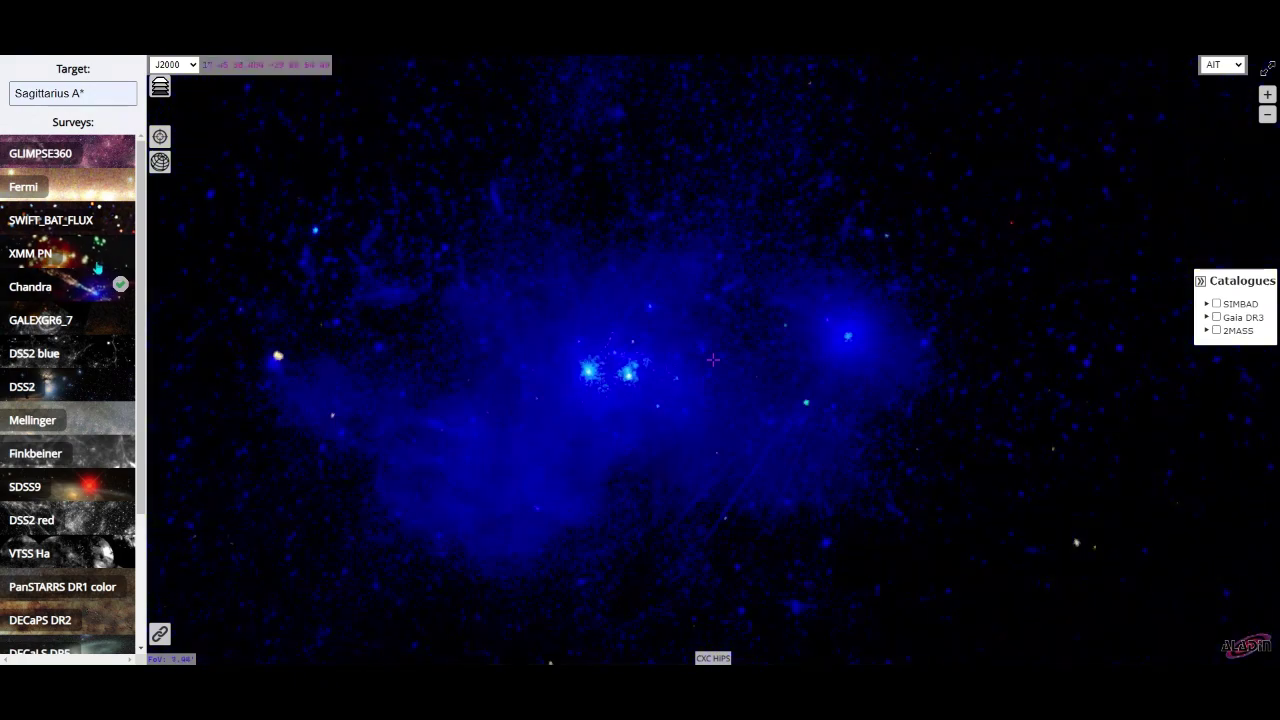
left_click(28, 245)
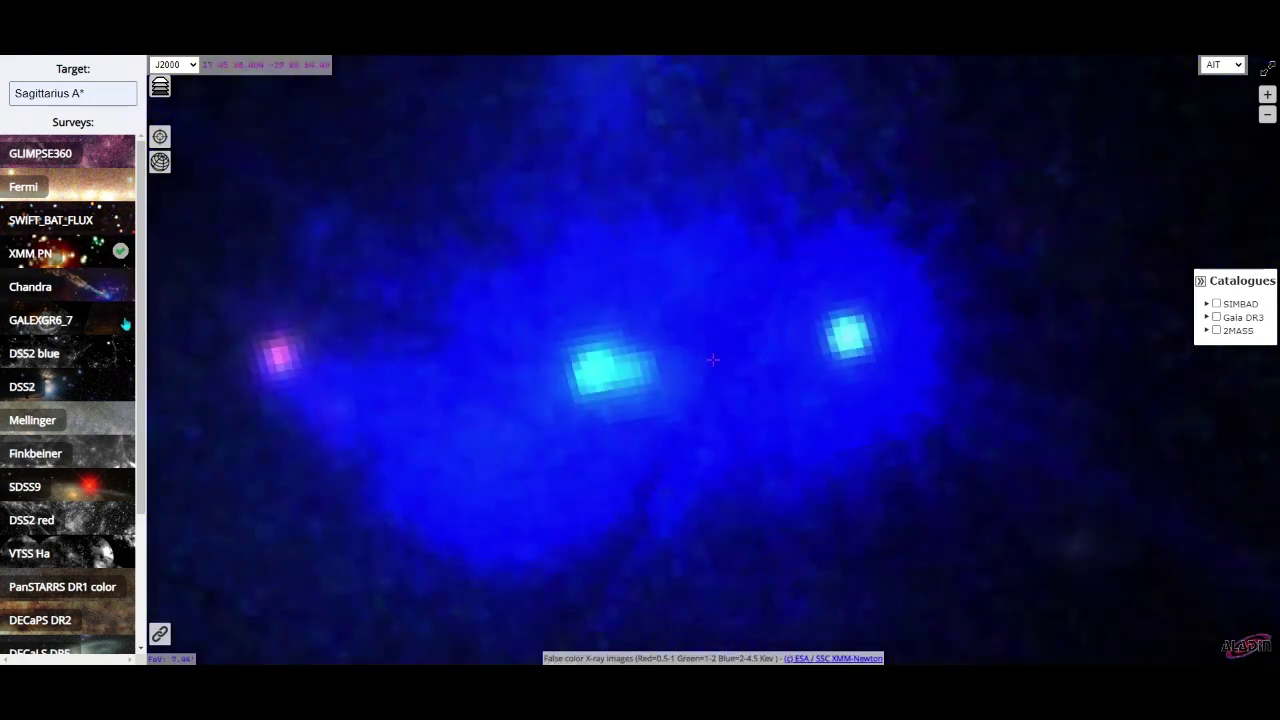
scroll(572, 400, "up", 1)
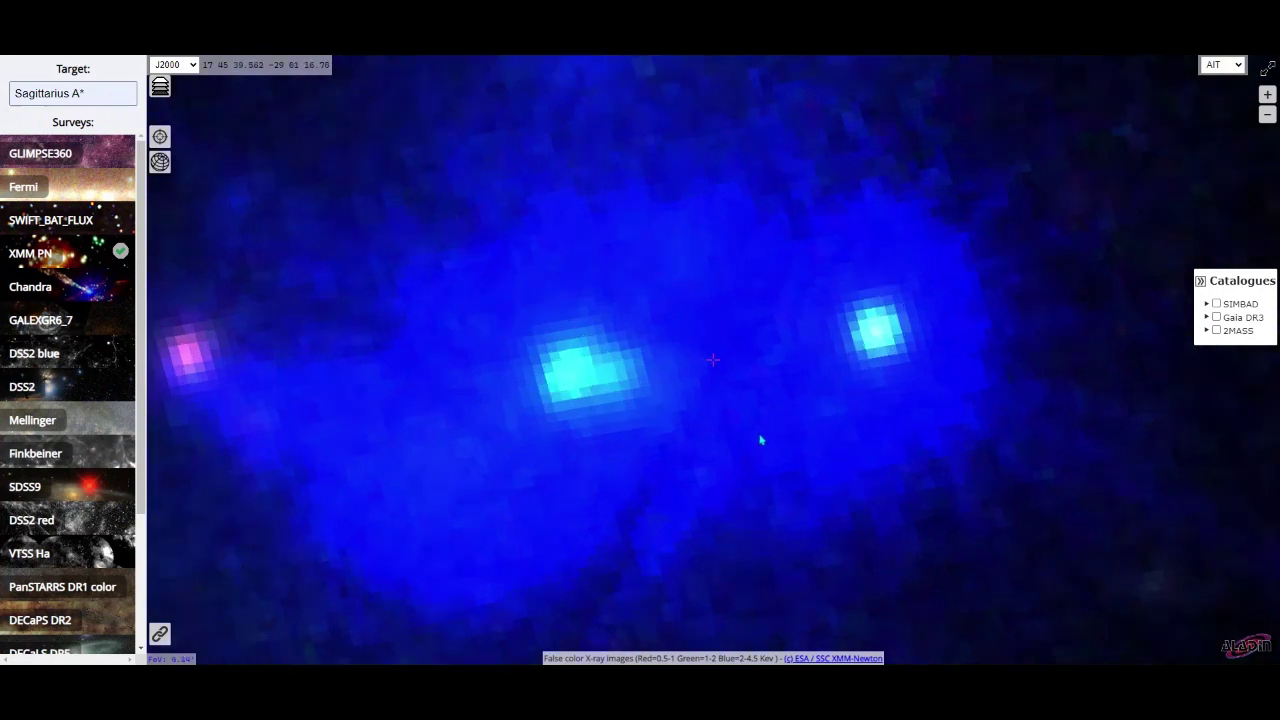
left_click(40, 290)
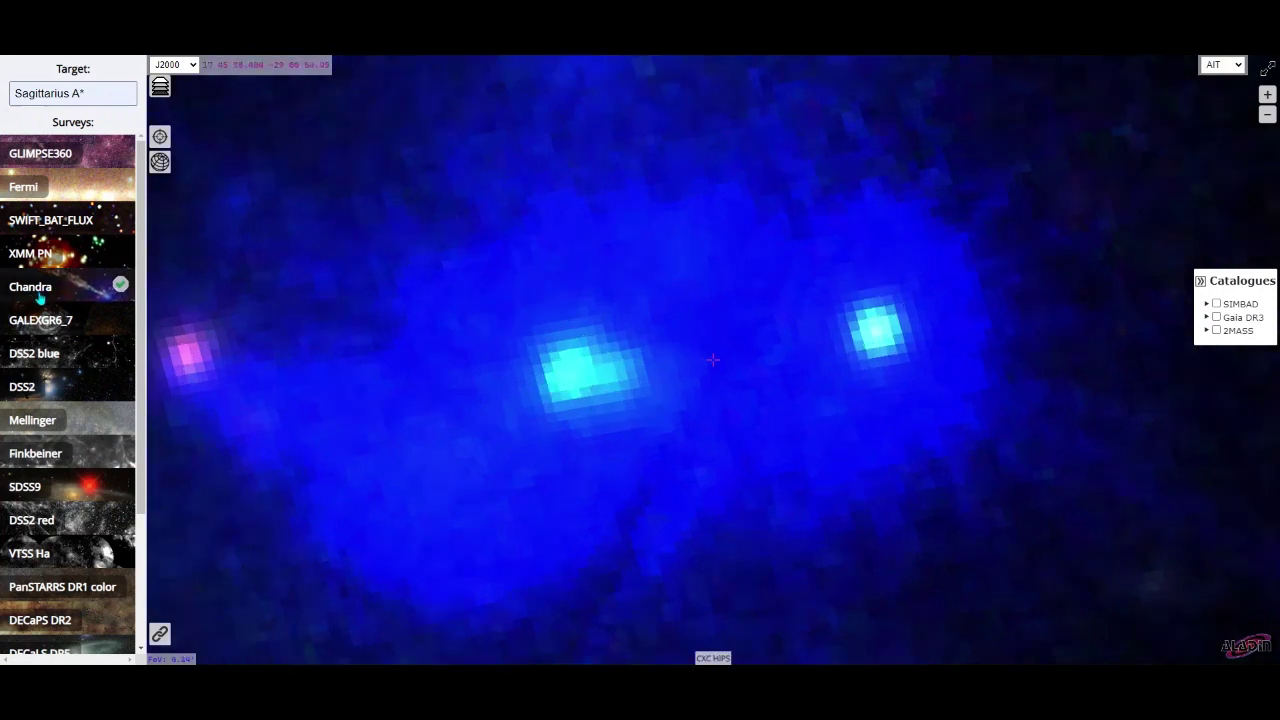
- Examine the two bright compact sources near RA 17 45 40, Dec -29 00 up close in Chandra
scroll(505, 407, "up", 2)
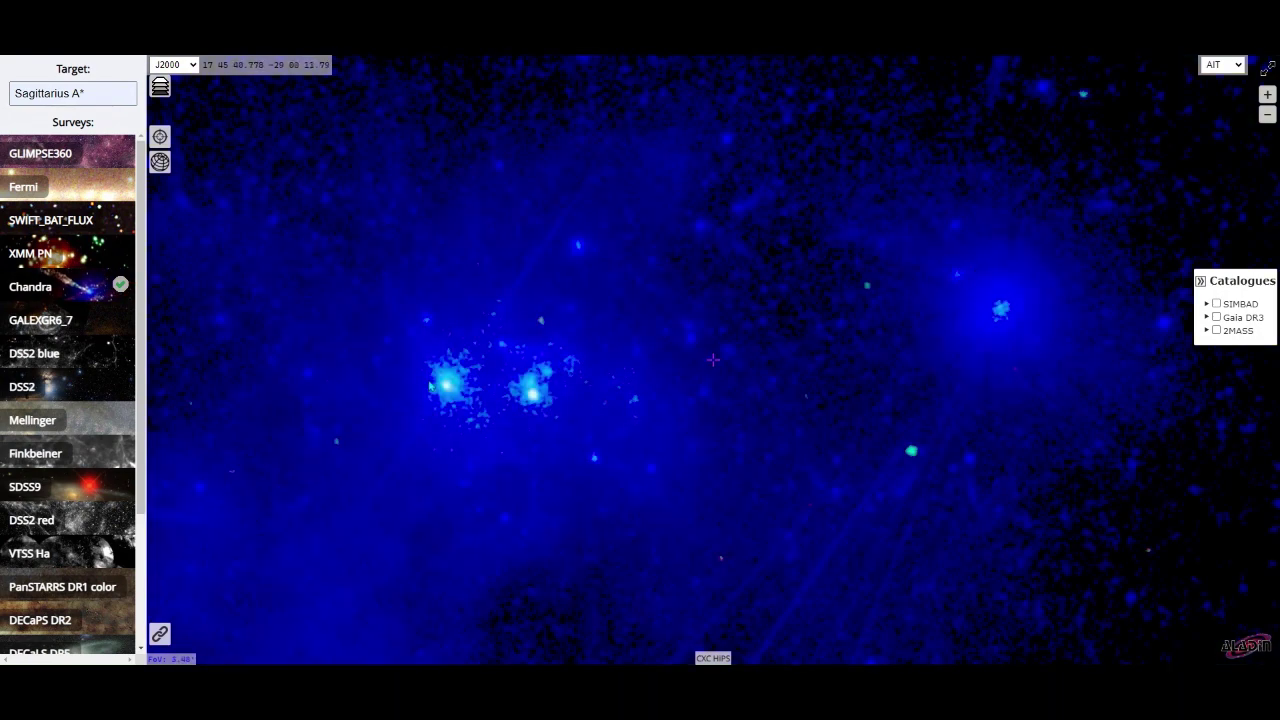
left_click_drag(478, 376, 957, 383)
scroll(655, 347, "up", 5)
scroll(958, 386, "down", 1)
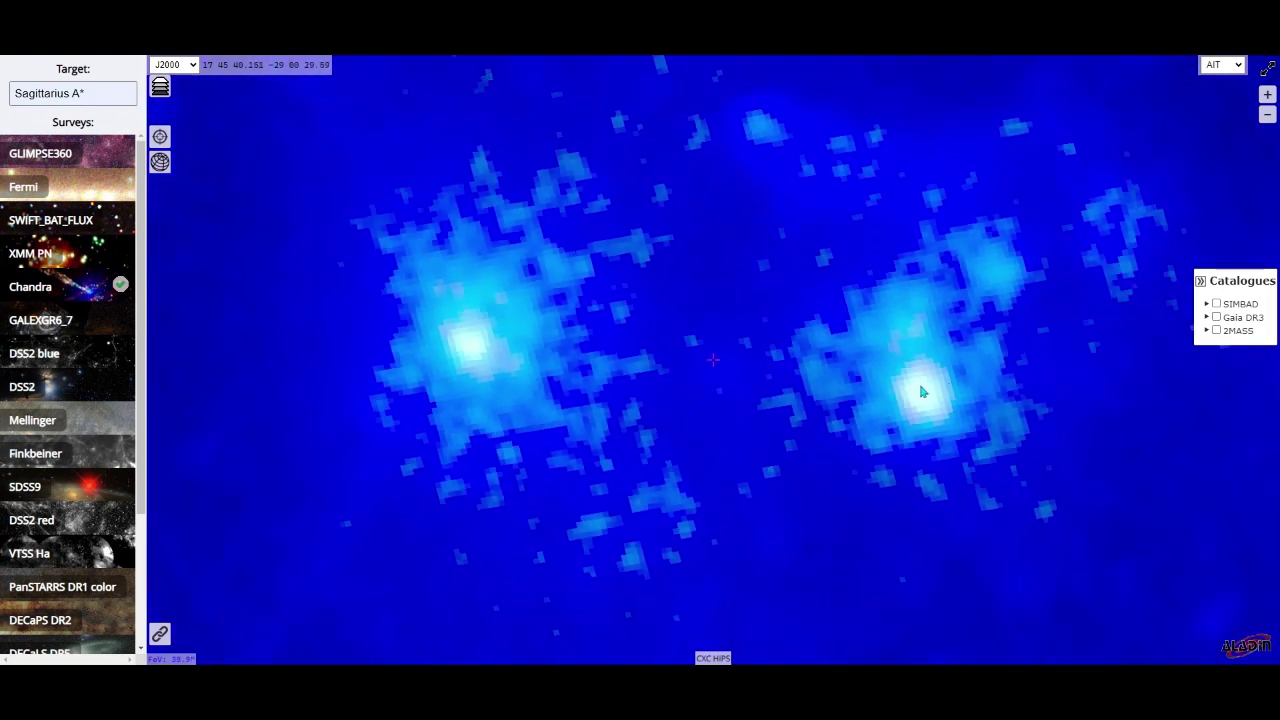
scroll(953, 355, "down", 2)
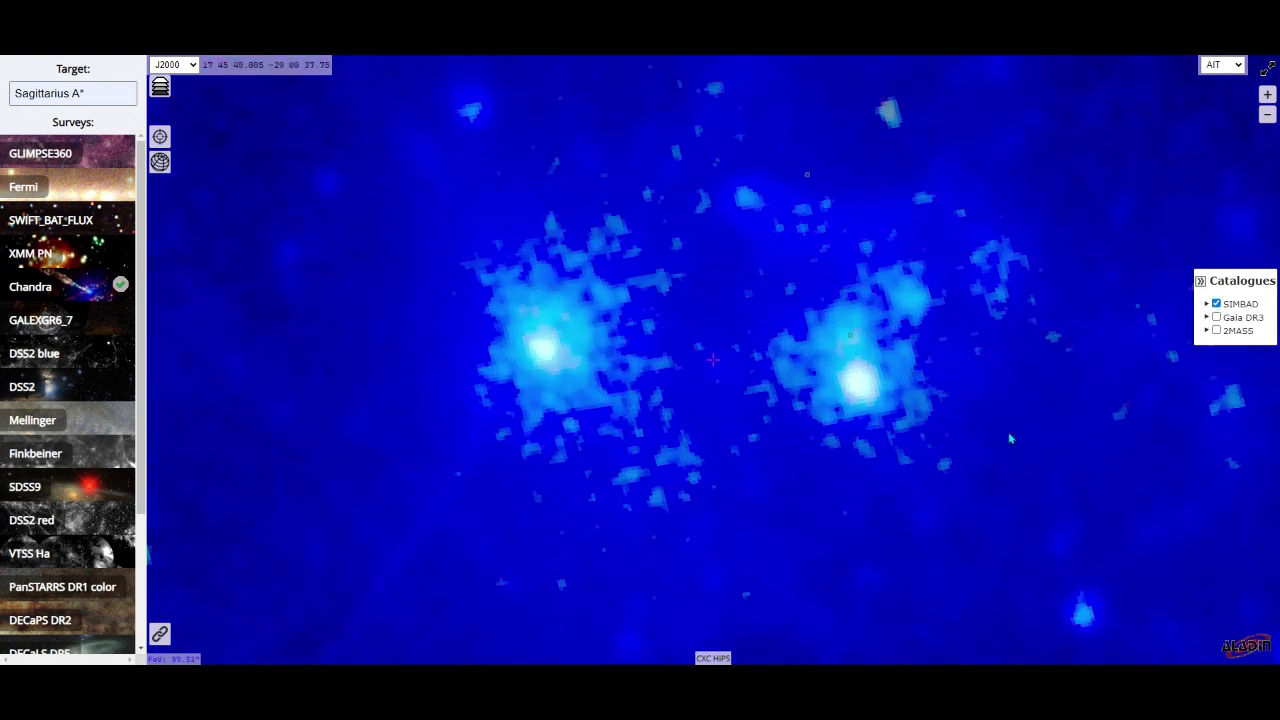
- Overlay the SIMBAD catalogue and look up the sources marked in the bright glow near RA 17 45 40.7, Dec -29 00 15
scroll(1010, 438, "up", 3)
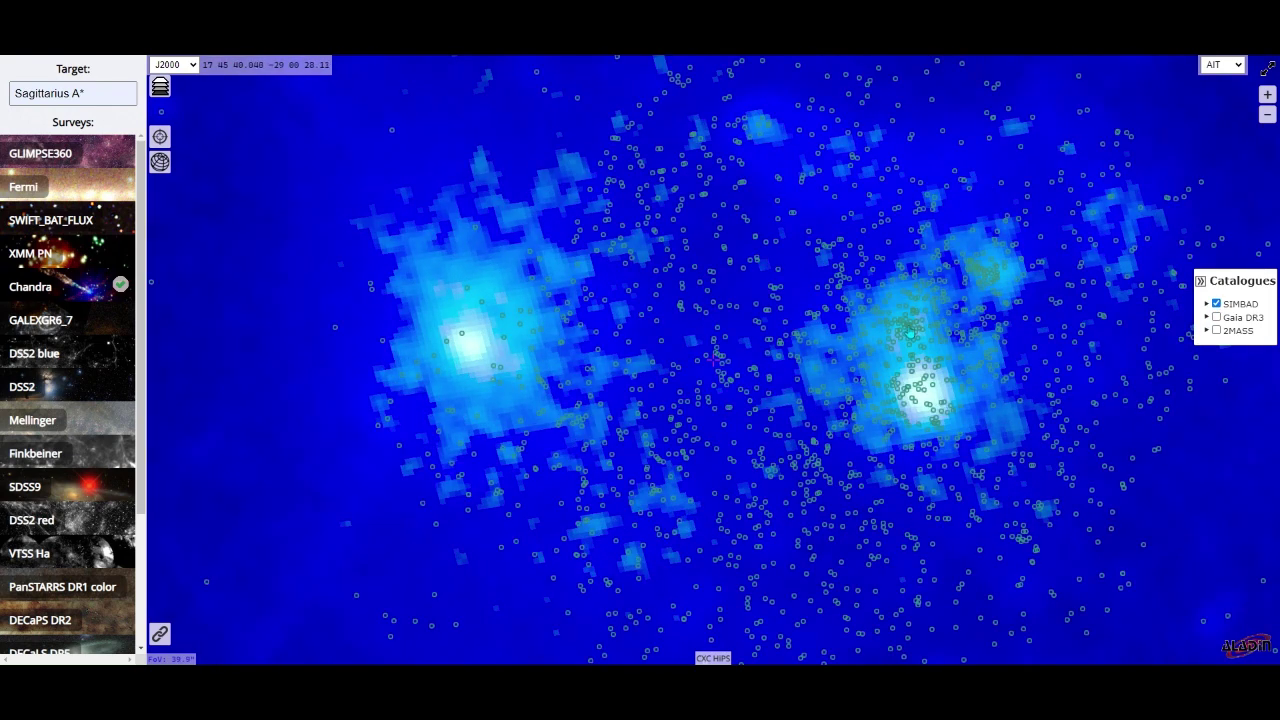
left_click(462, 334)
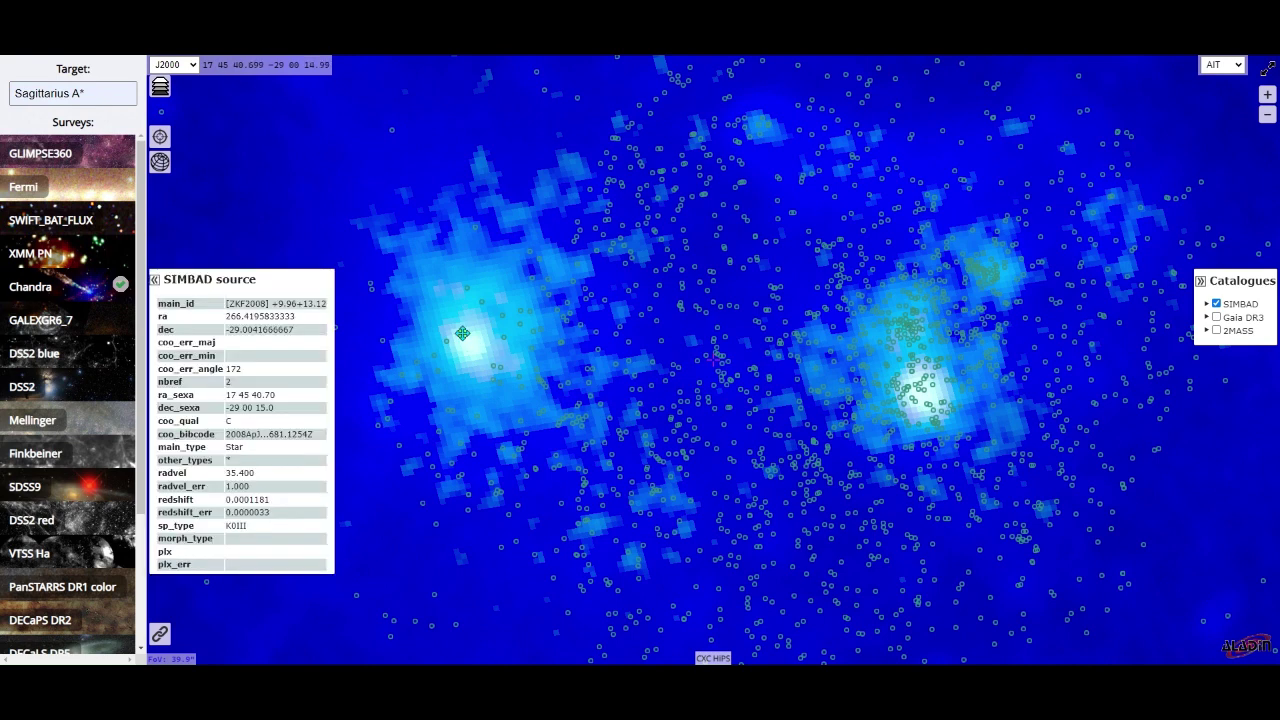
left_click(504, 341)
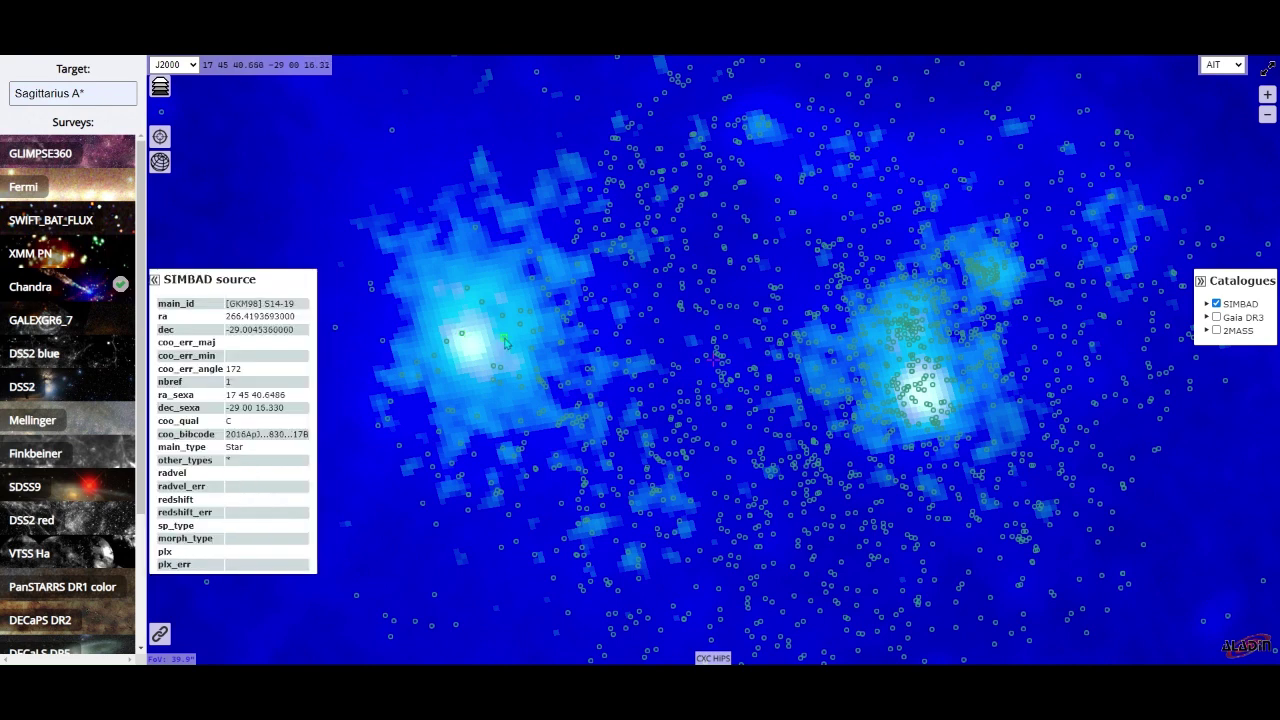
left_click(451, 348)
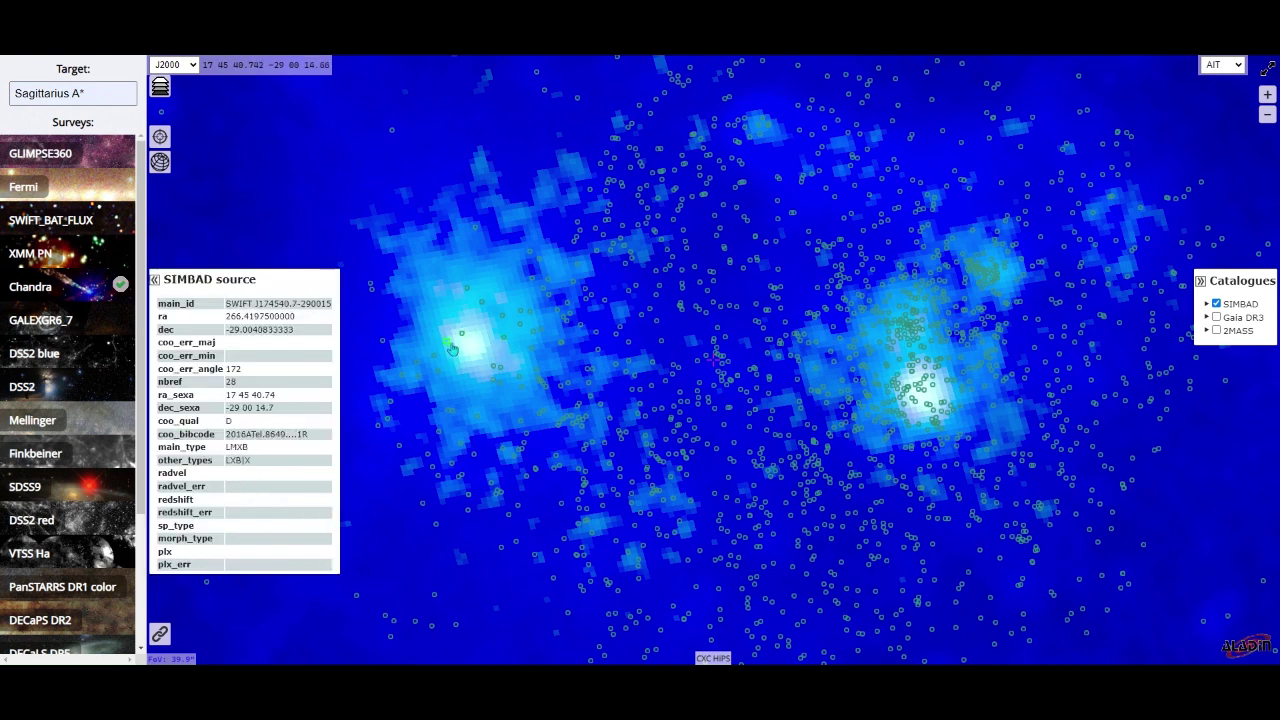
left_click(492, 372)
left_click(483, 302)
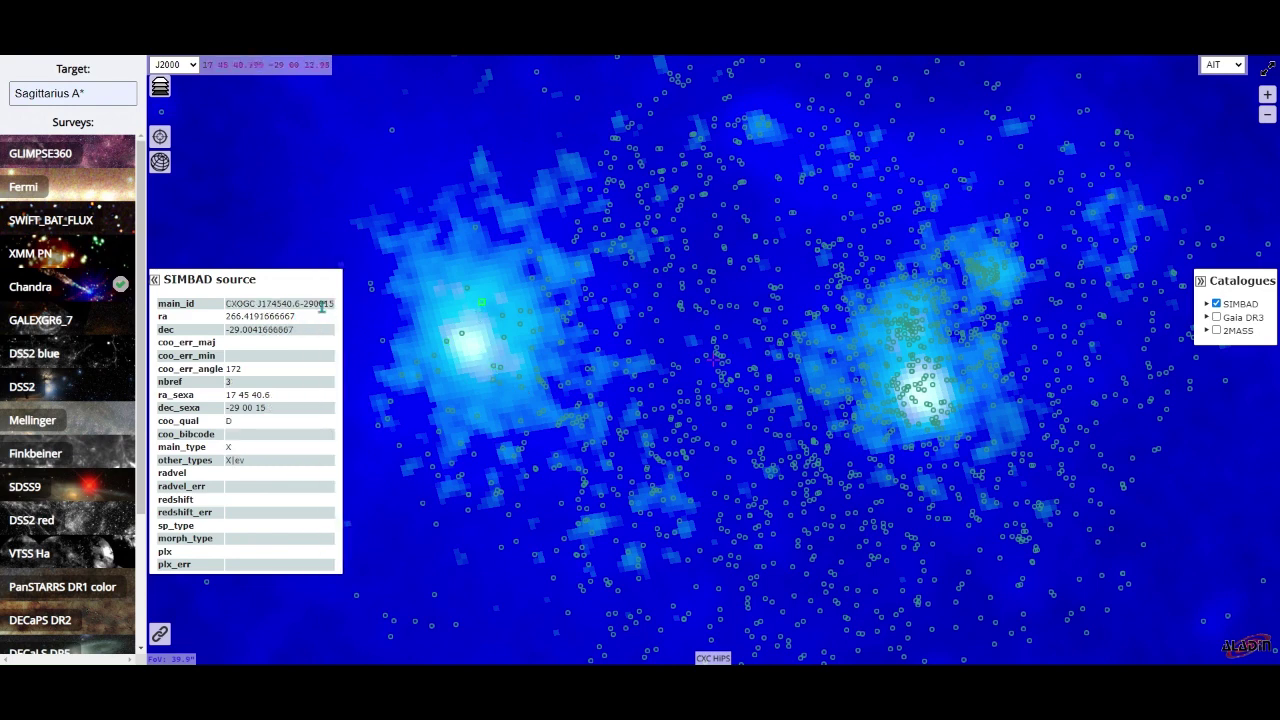
- Recheck the SIMBAD records of [ZKF2008] +9.96+13.12 and CXOGC J174540.6-290015, and hide the SIMBAD catalogue
left_click(463, 340)
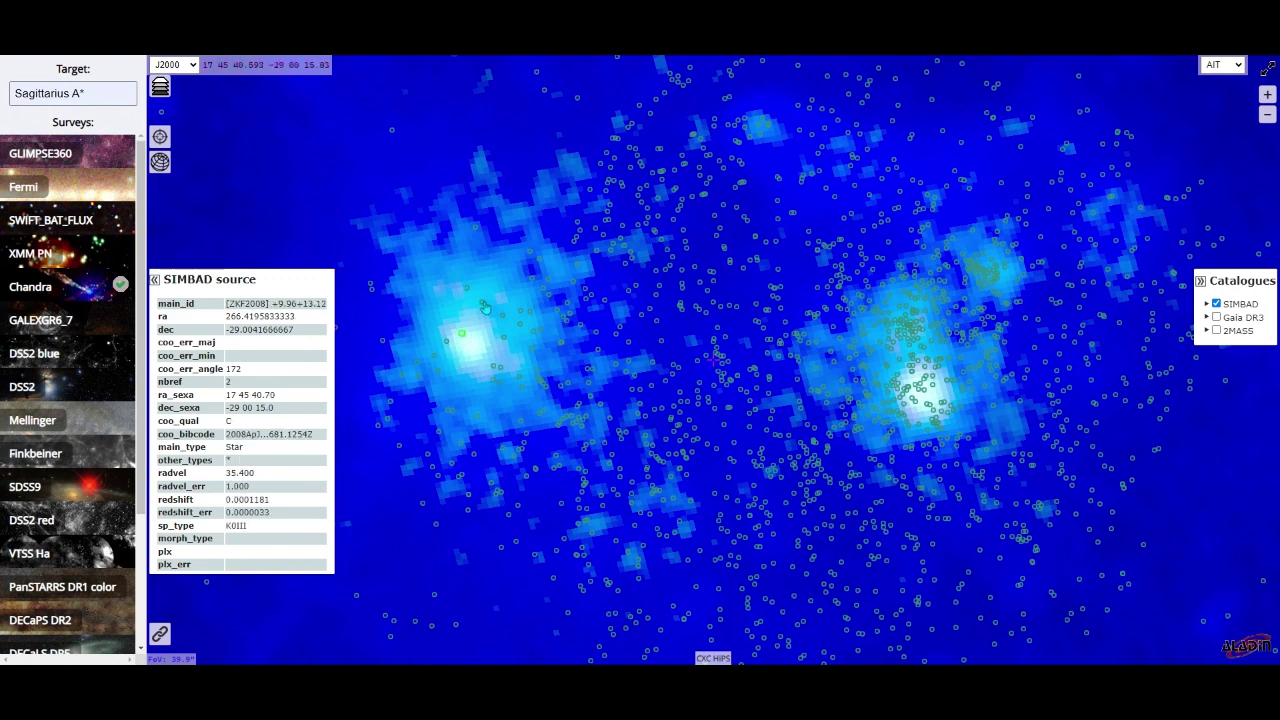
left_click(484, 306)
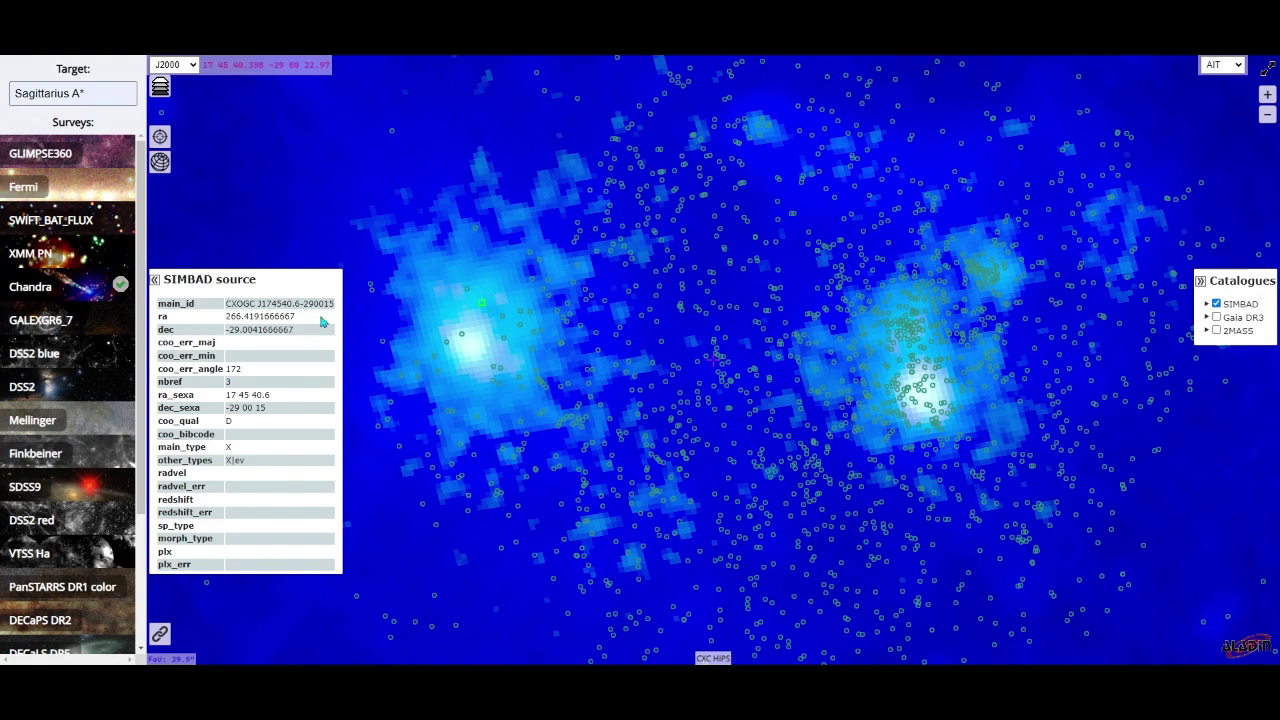
left_click(677, 402)
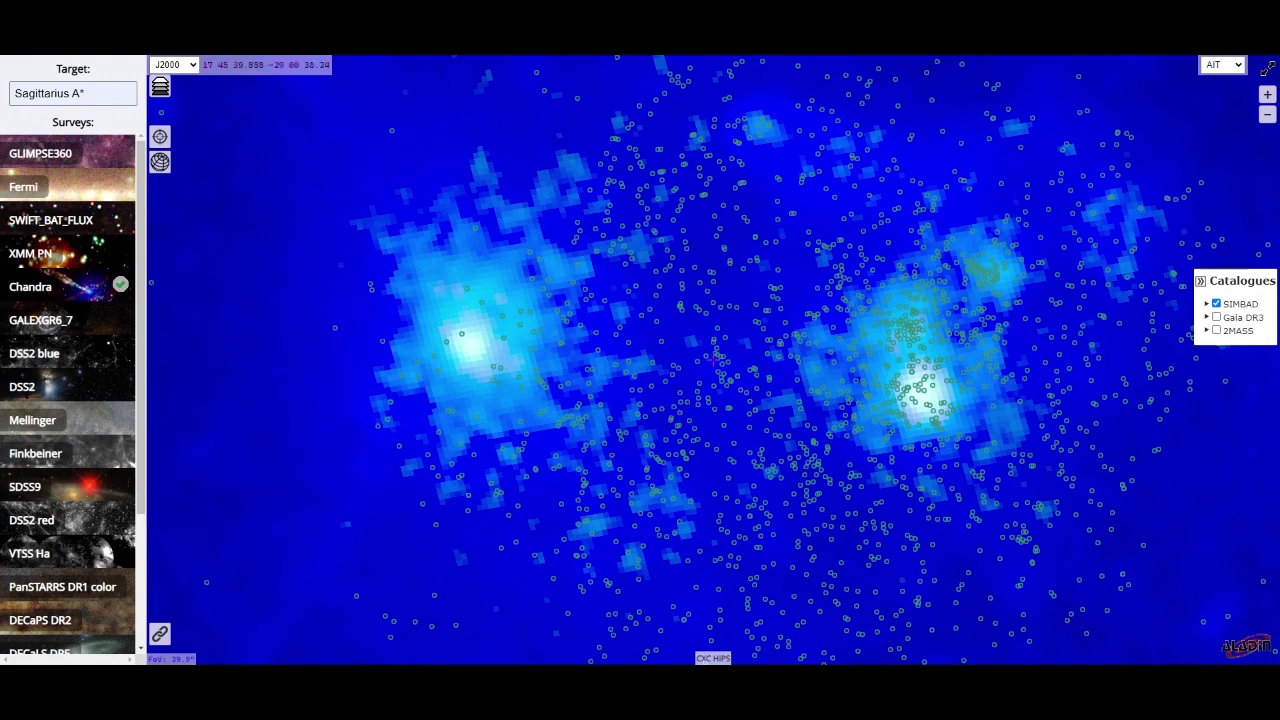
left_click(1222, 302)
- View the whole sky in Chandra and switch to XMM PN to examine its all-sky coverage
scroll(712, 408, "down", 3)
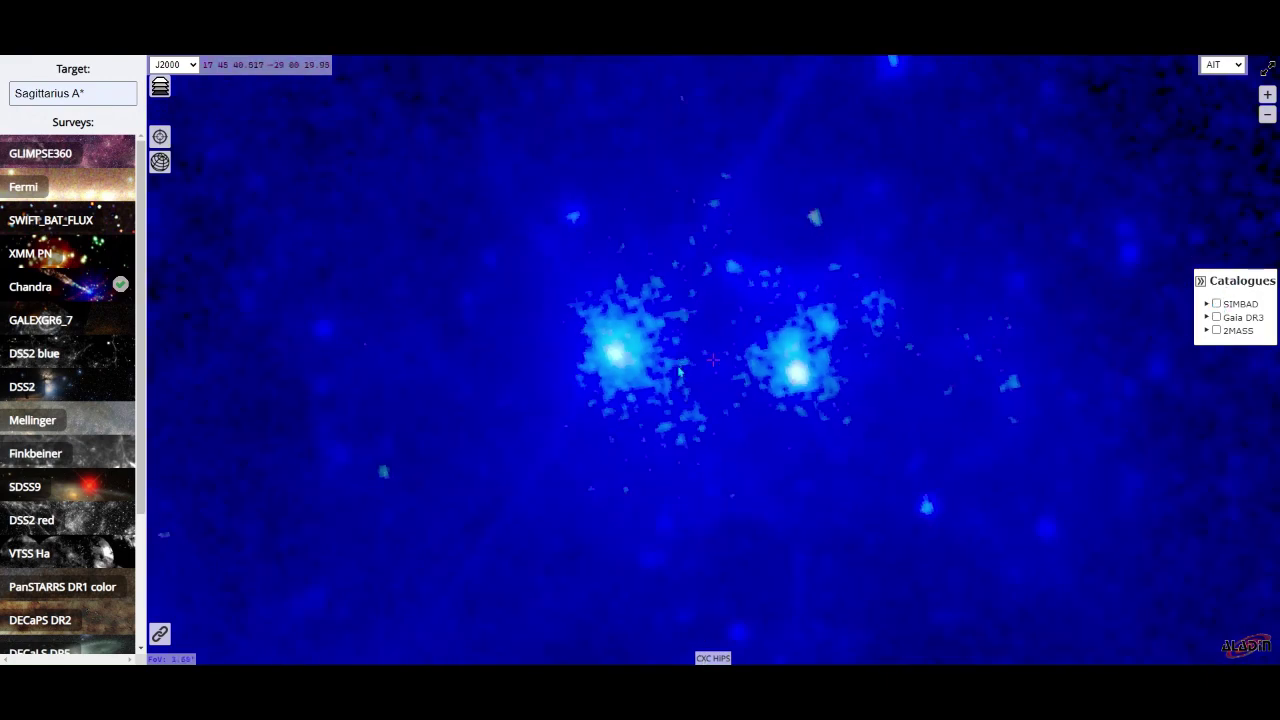
scroll(766, 382, "up", 5)
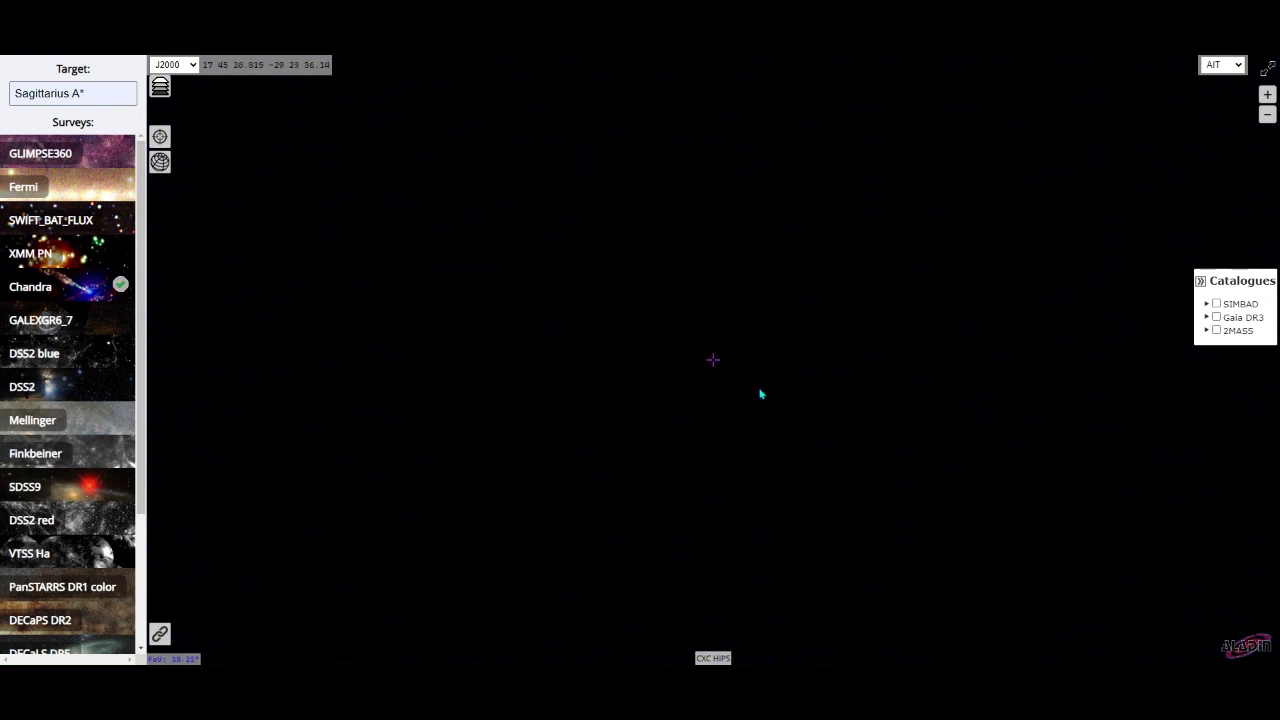
scroll(770, 386, "down", 3)
scroll(766, 383, "up", 2)
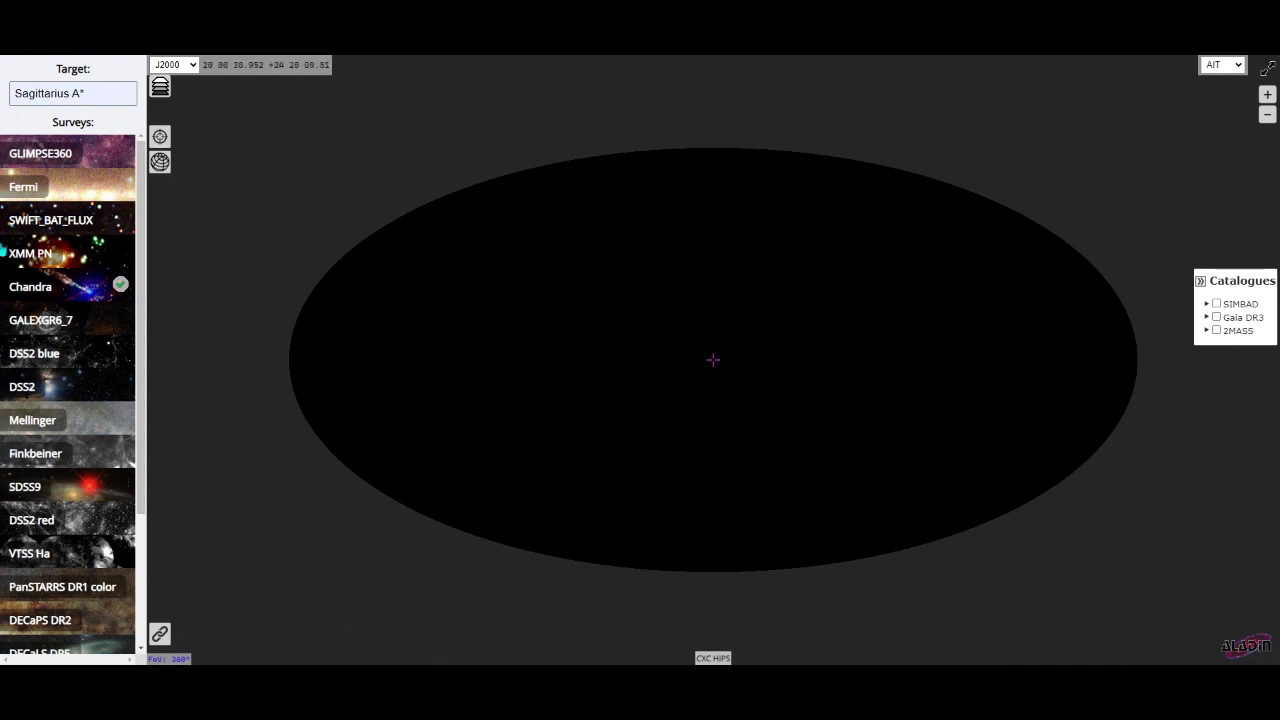
left_click(44, 254)
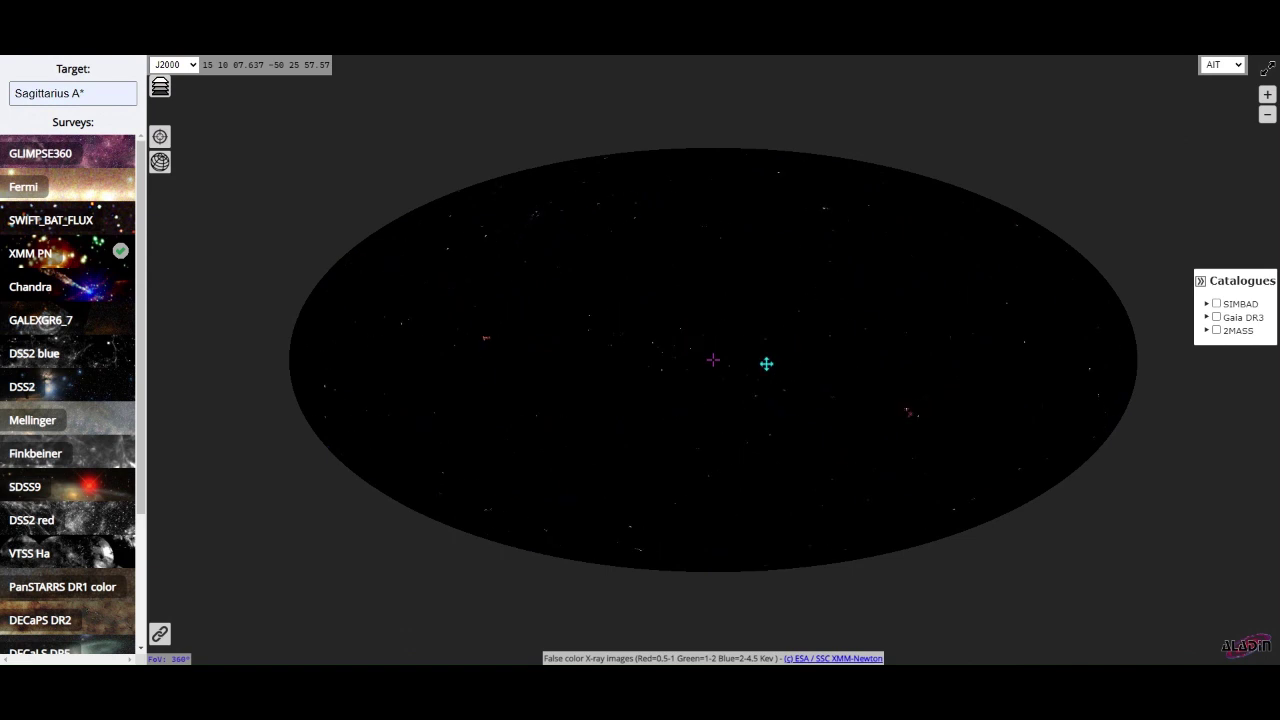
scroll(766, 364, "up", 3)
scroll(770, 350, "down", 3)
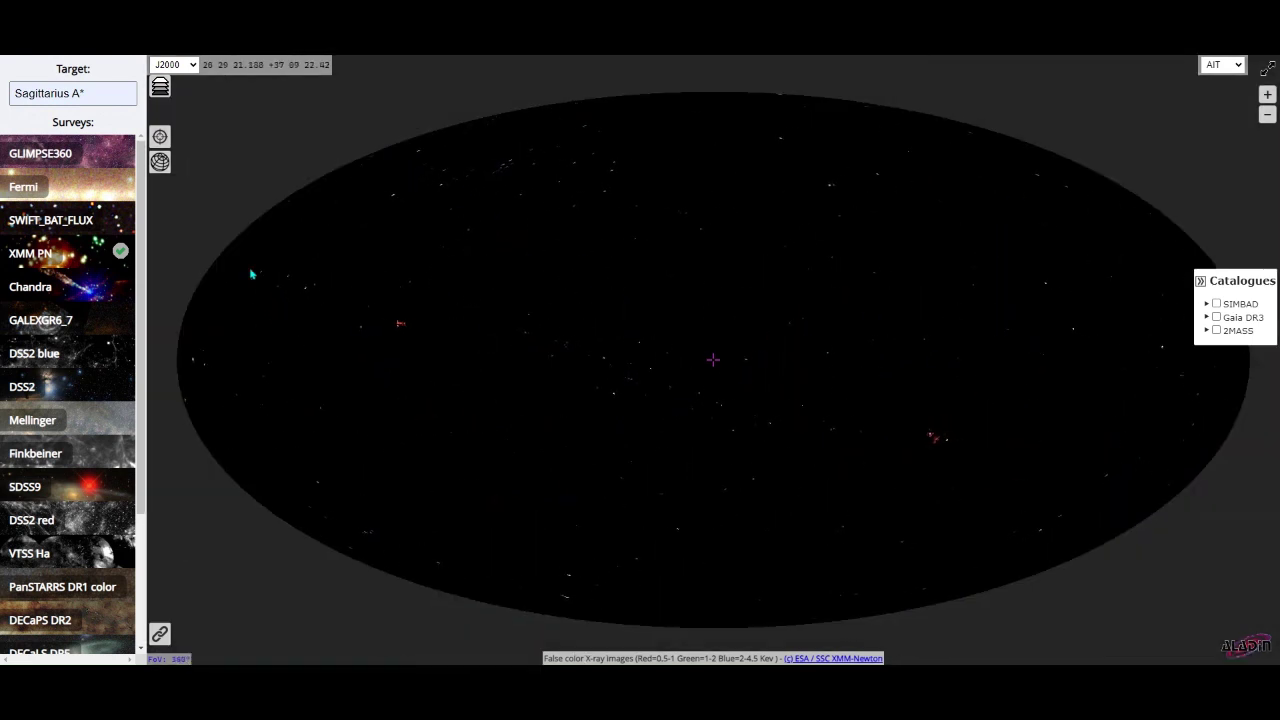
- Compare the all-sky views of SWIFT_BAT_FLUX, Chandra and XMM PN
left_click(40, 220)
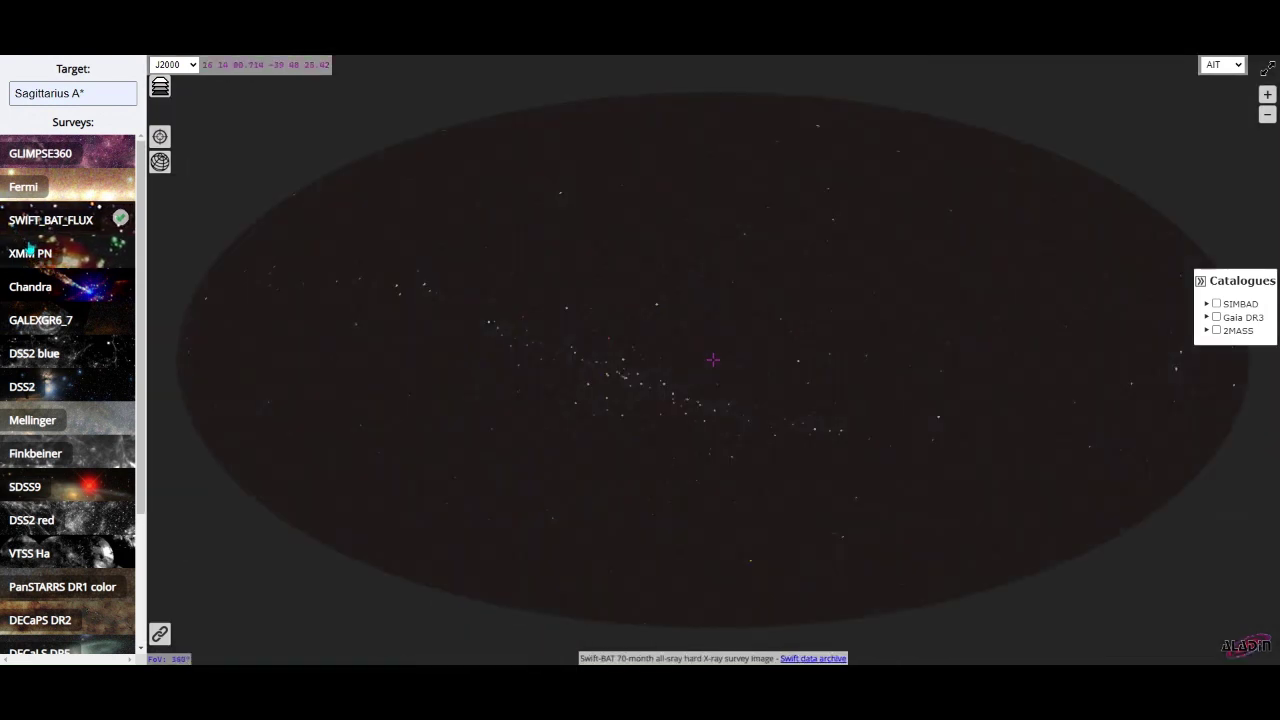
left_click_drag(331, 383, 463, 366)
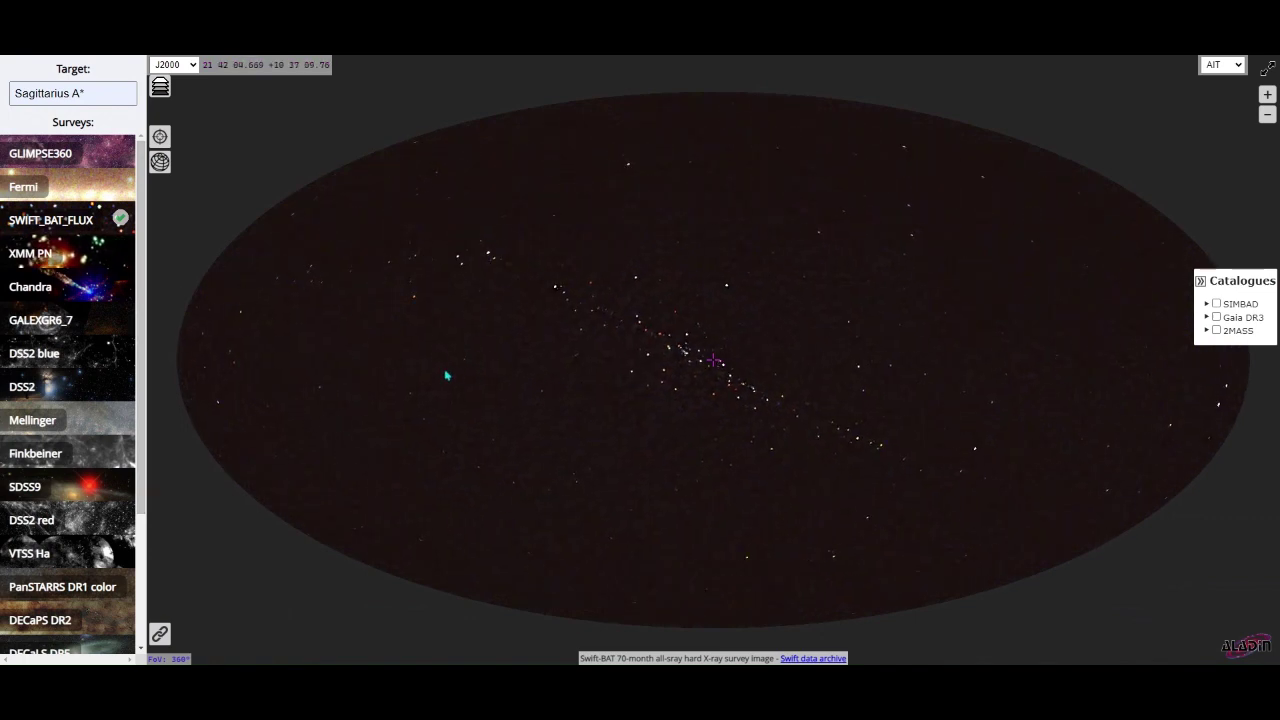
left_click(86, 278)
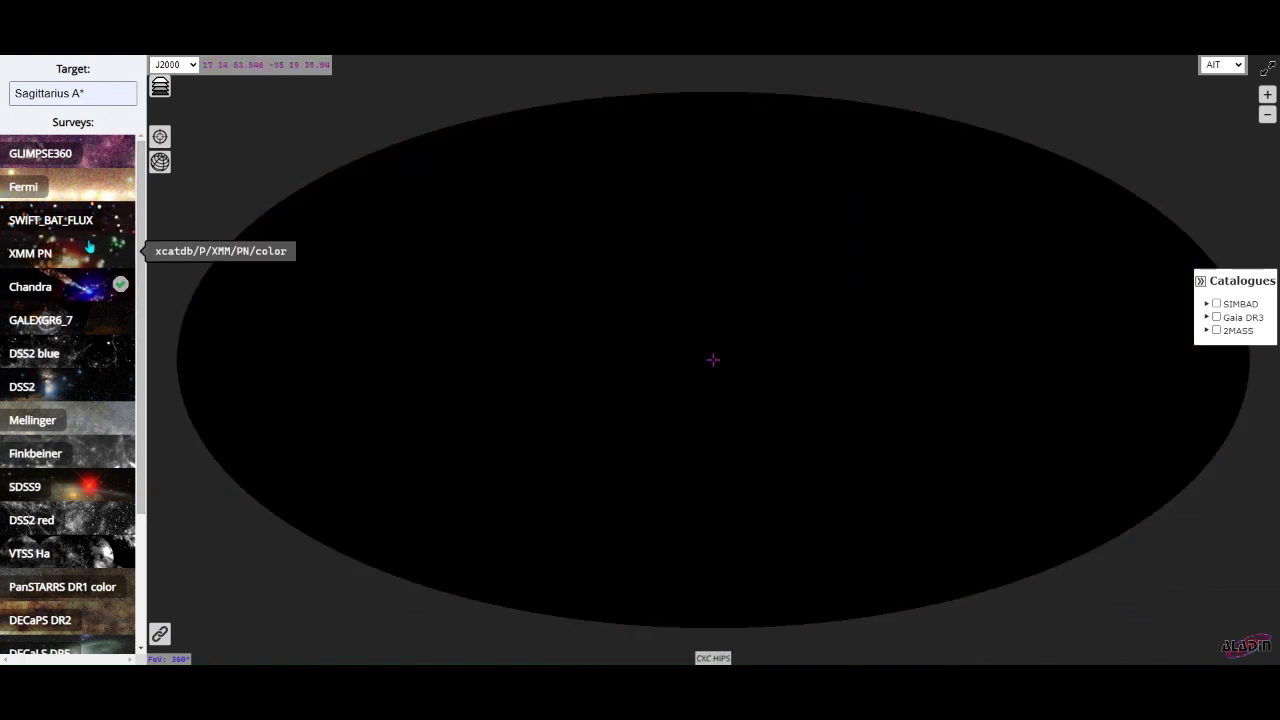
left_click(89, 246)
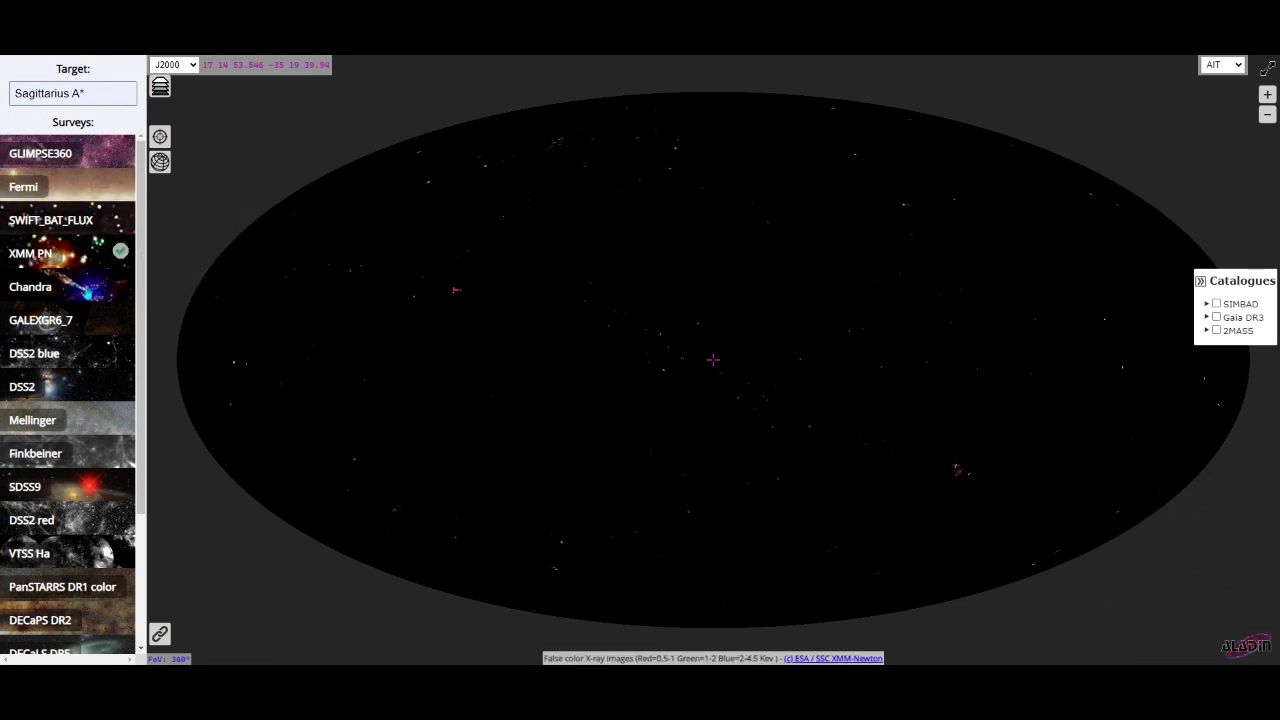
- Switch to the GALEXGR6_7 survey and examine its coverage across the whole sky
left_click(86, 314)
scroll(434, 347, "down", 2)
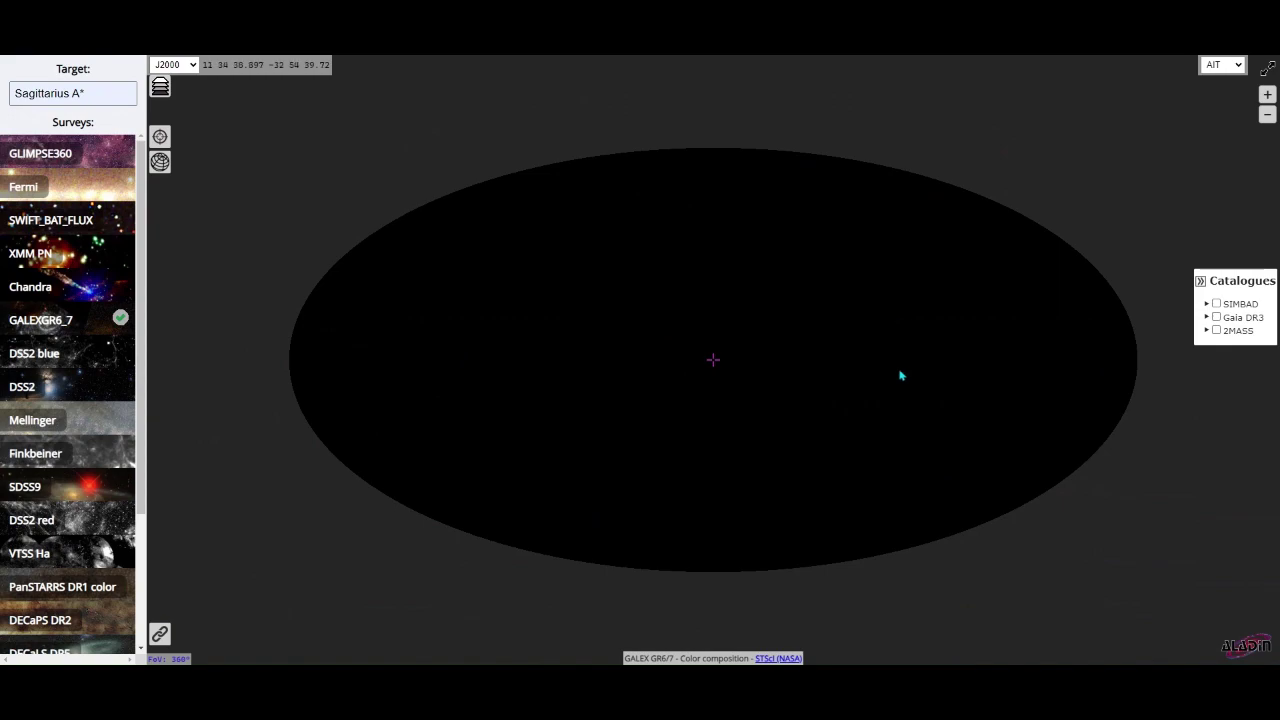
left_click_drag(900, 375, 680, 554)
left_click_drag(651, 294, 890, 441)
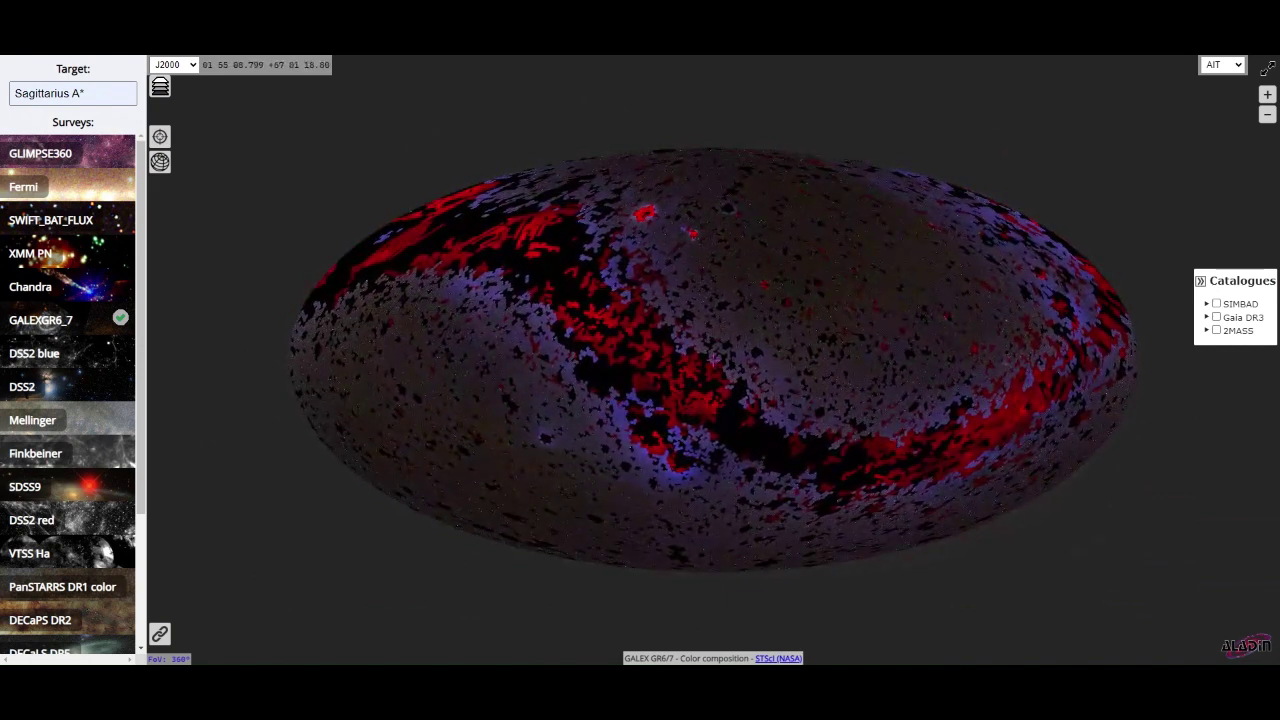
- Examine the stars and the black and red coverage gap near RA 01 48, Dec -17 up close in GALEXGR6_7
scroll(817, 251, "up", 10)
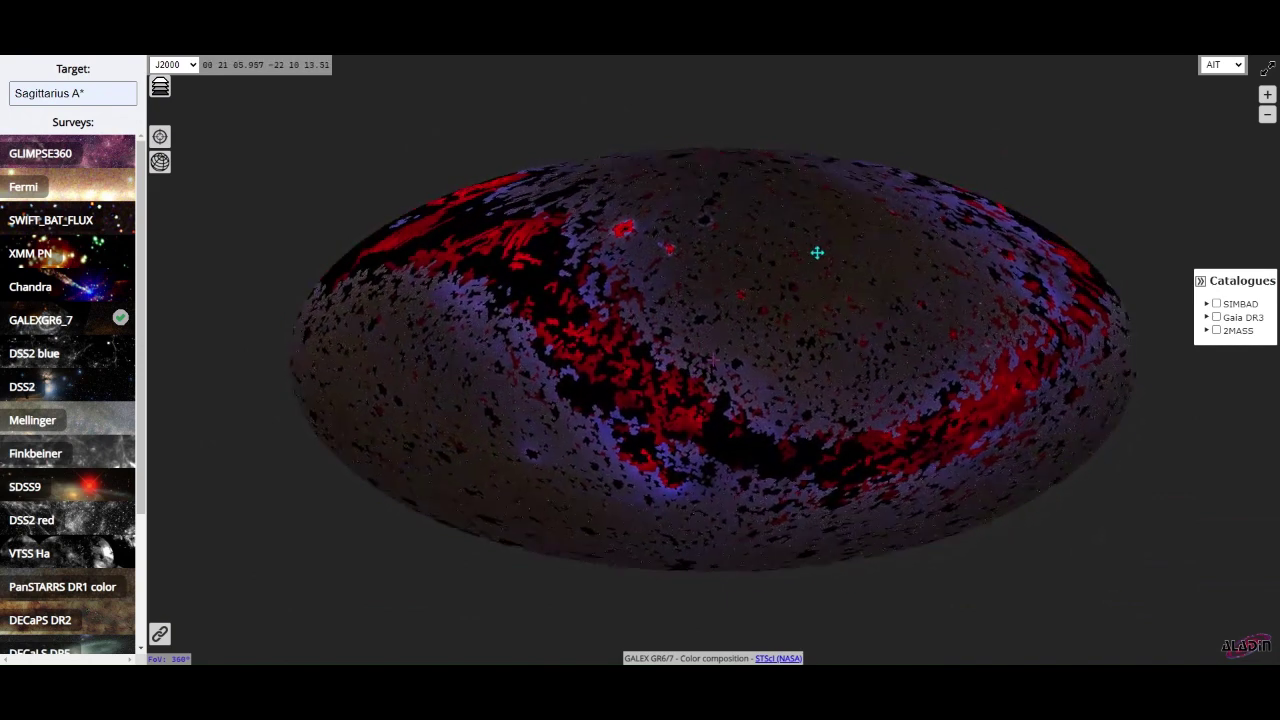
scroll(777, 357, "up", 5)
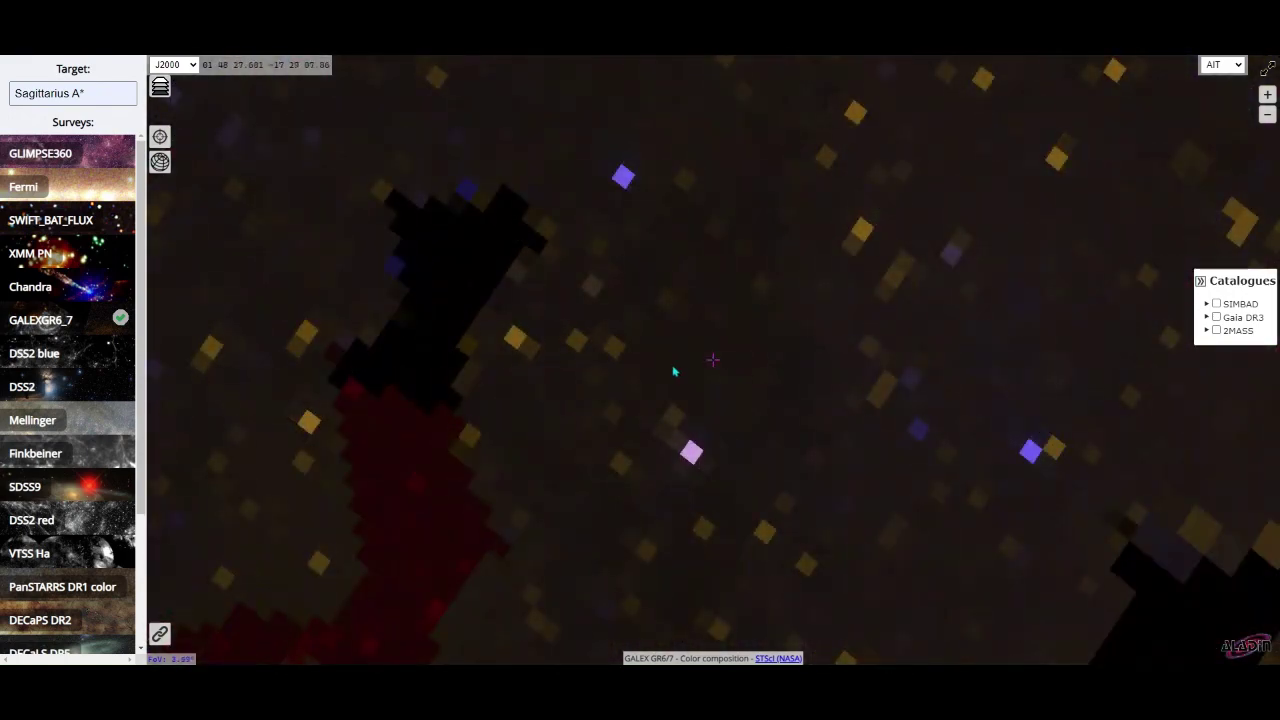
scroll(645, 365, "down", 3)
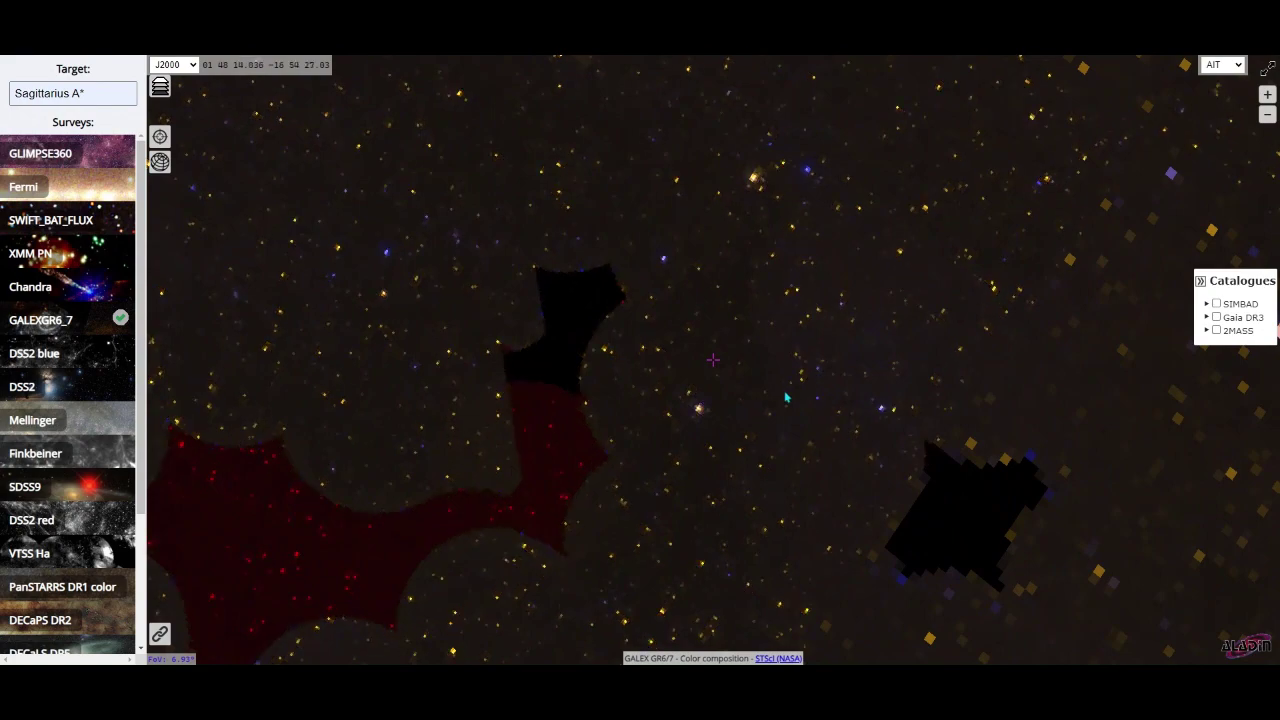
scroll(600, 375, "down", 3)
scroll(640, 395, "up", 6)
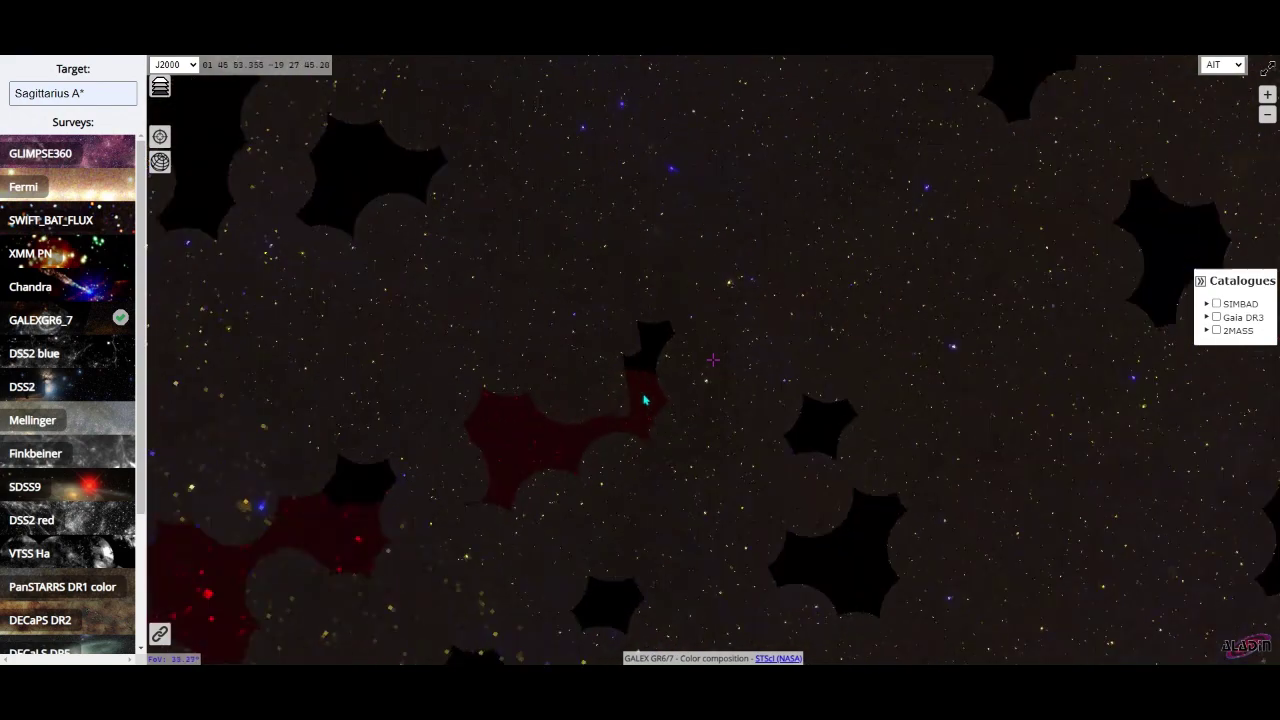
scroll(614, 328, "up", 2)
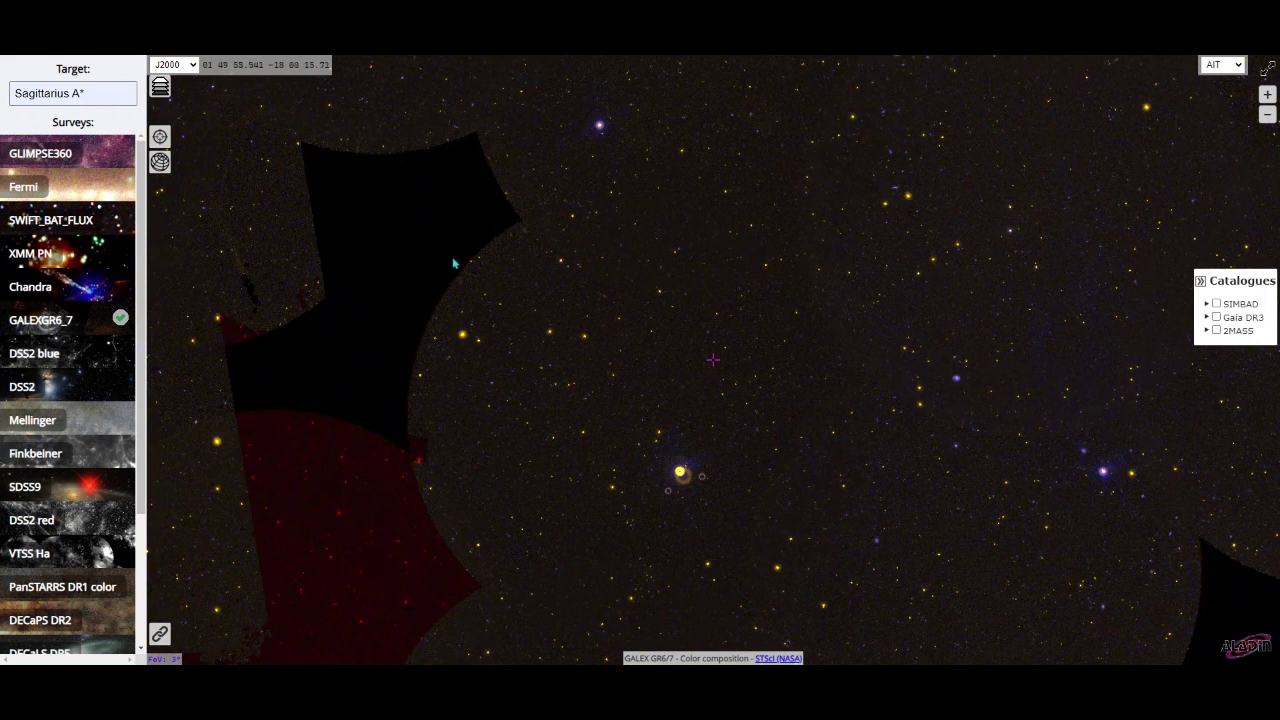
left_click_drag(632, 388, 688, 343)
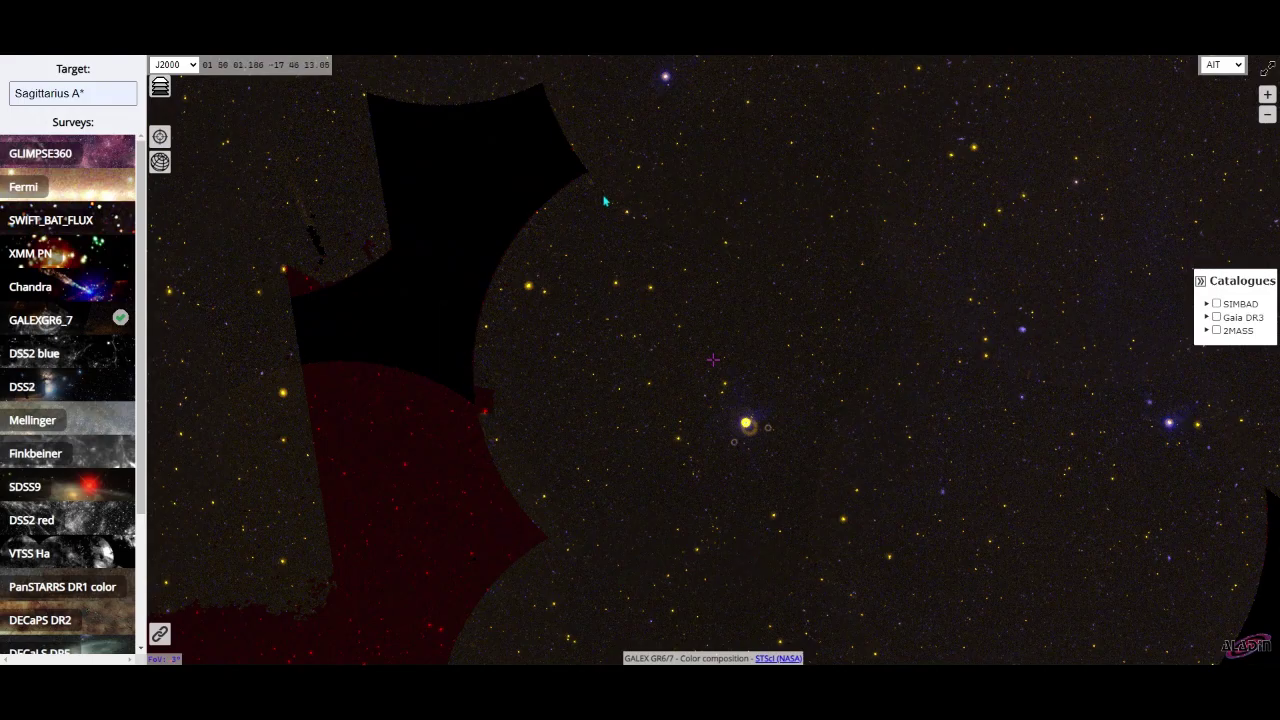
- Survey the black and red patches across the wider field around RA 01 48, Dec -18 in GALEXGR6_7
scroll(766, 305, "down", 8)
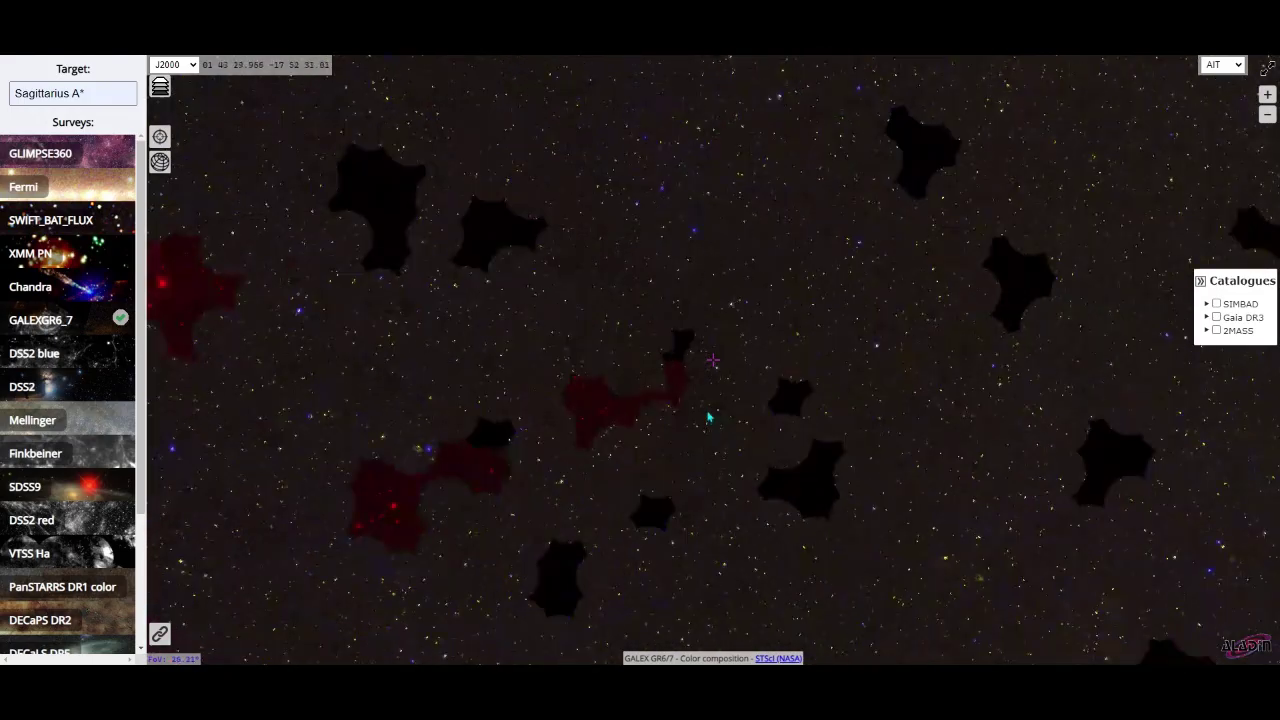
scroll(708, 418, "down", 3)
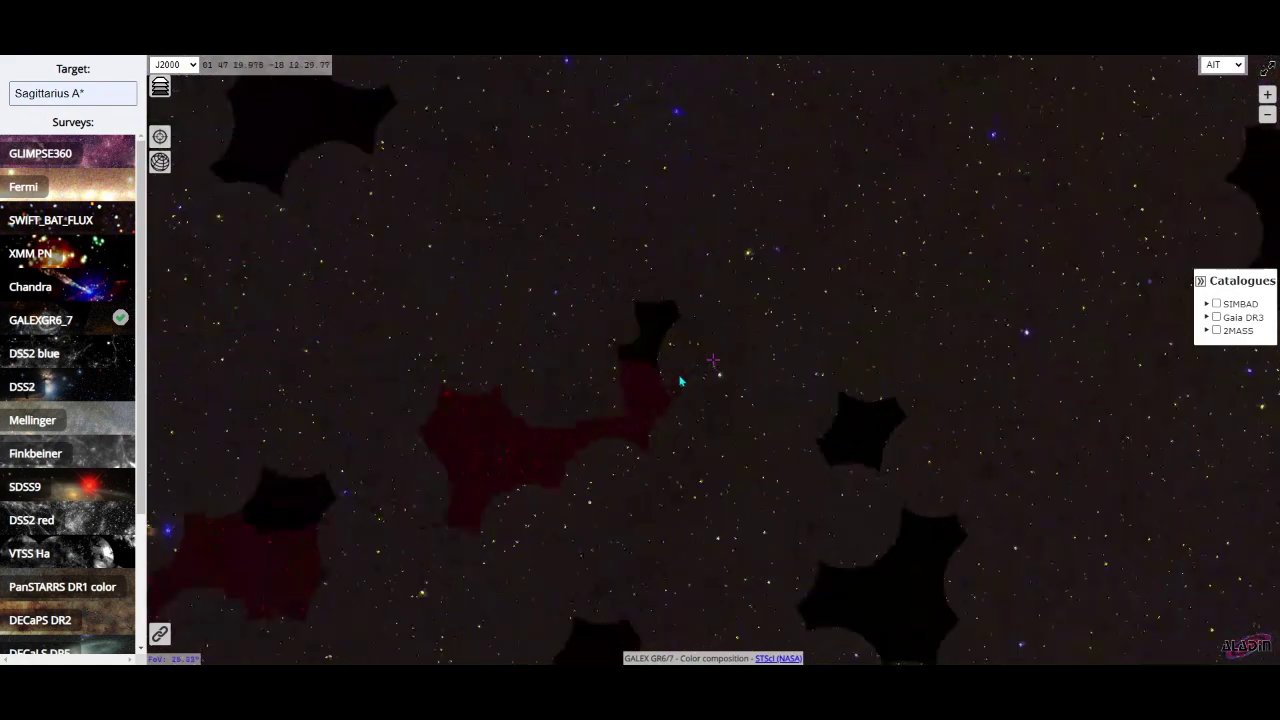
scroll(680, 381, "up", 10)
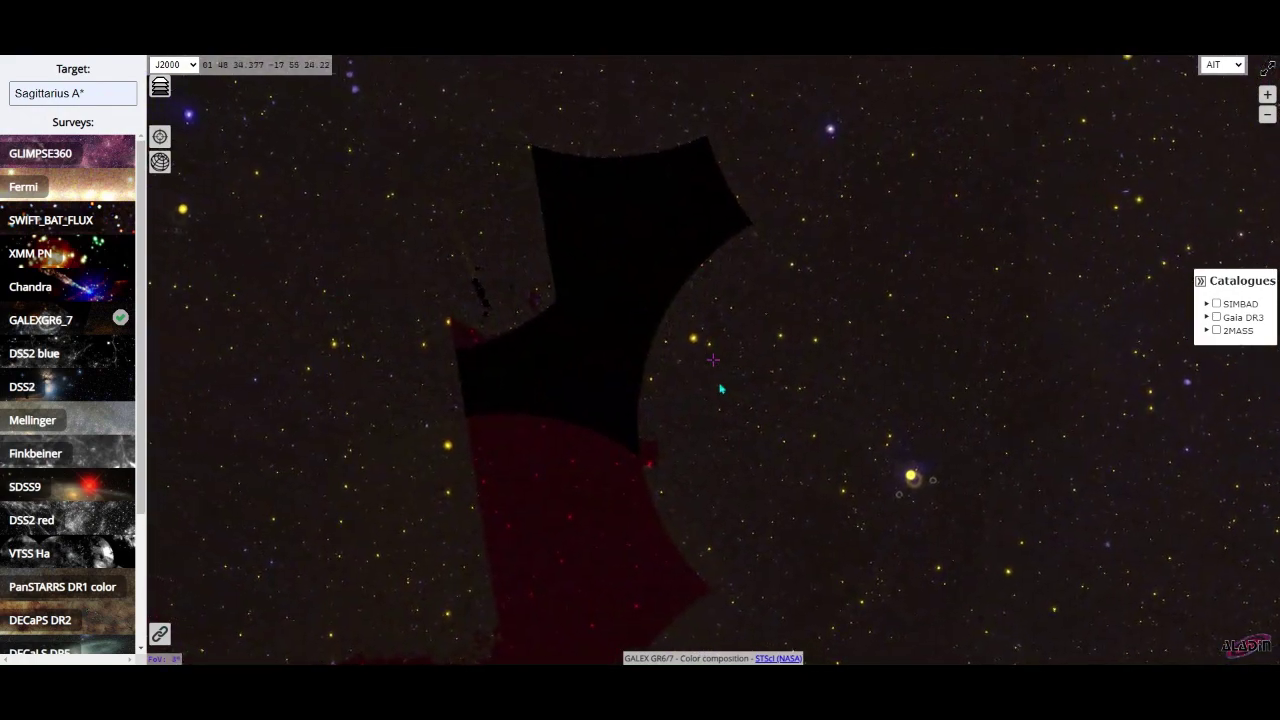
scroll(728, 400, "down", 5)
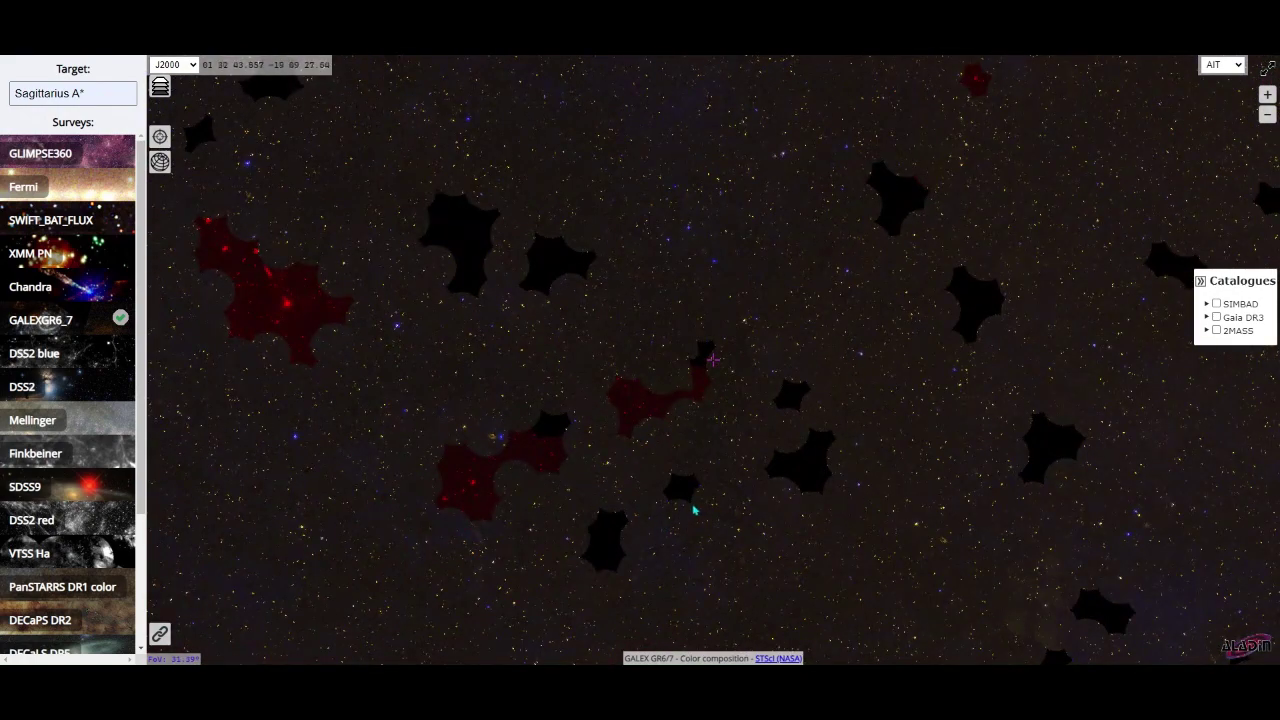
scroll(798, 470, "down", 2)
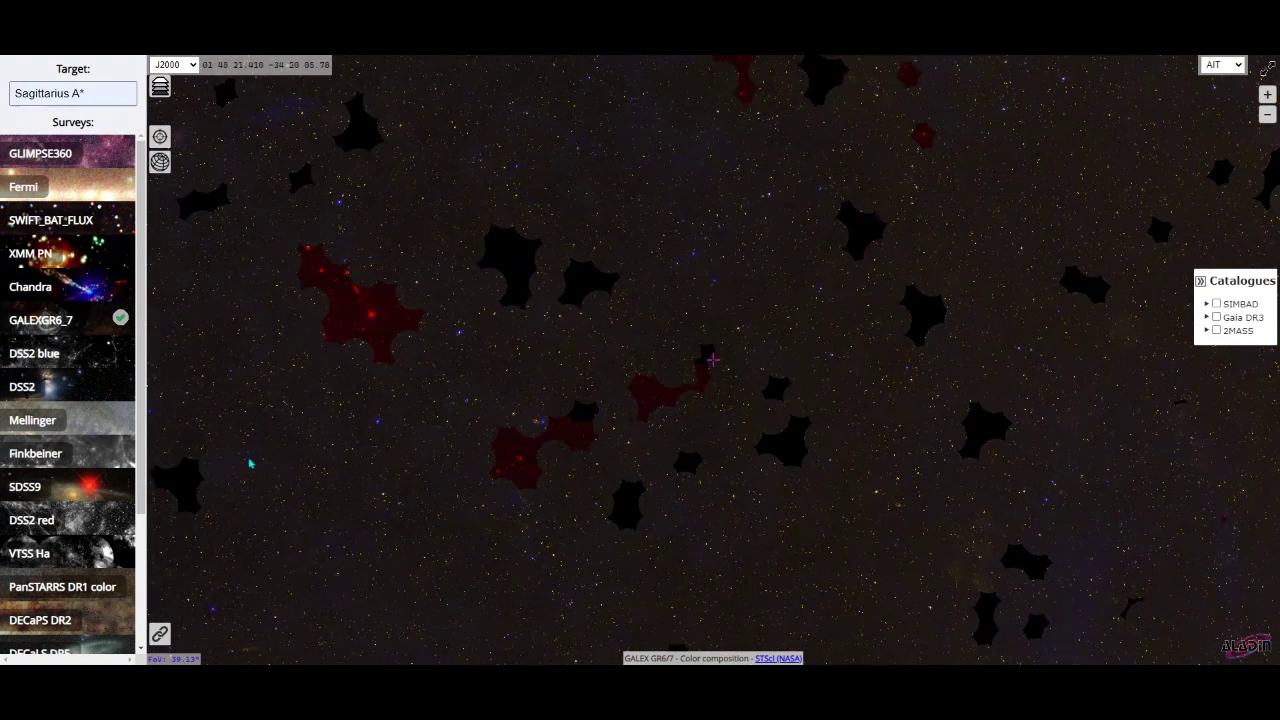
scroll(425, 425, "up", 3)
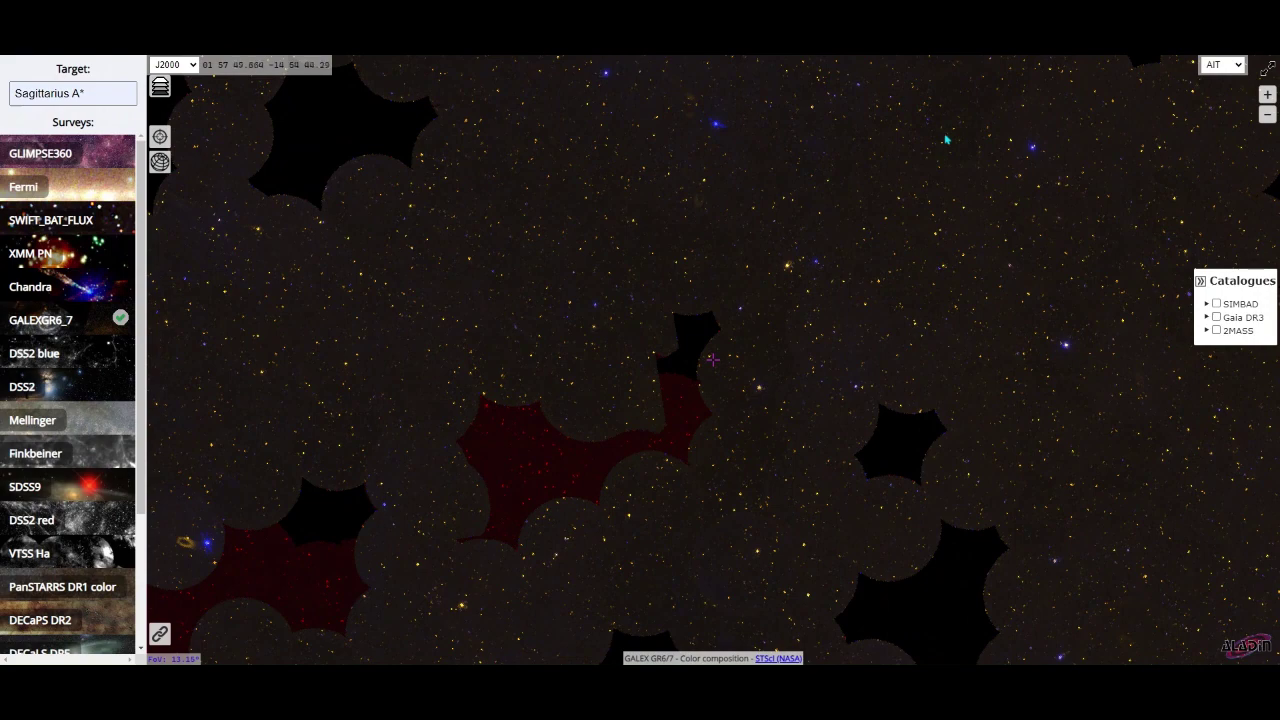
left_click_drag(722, 184, 716, 219)
scroll(790, 361, "up", 6)
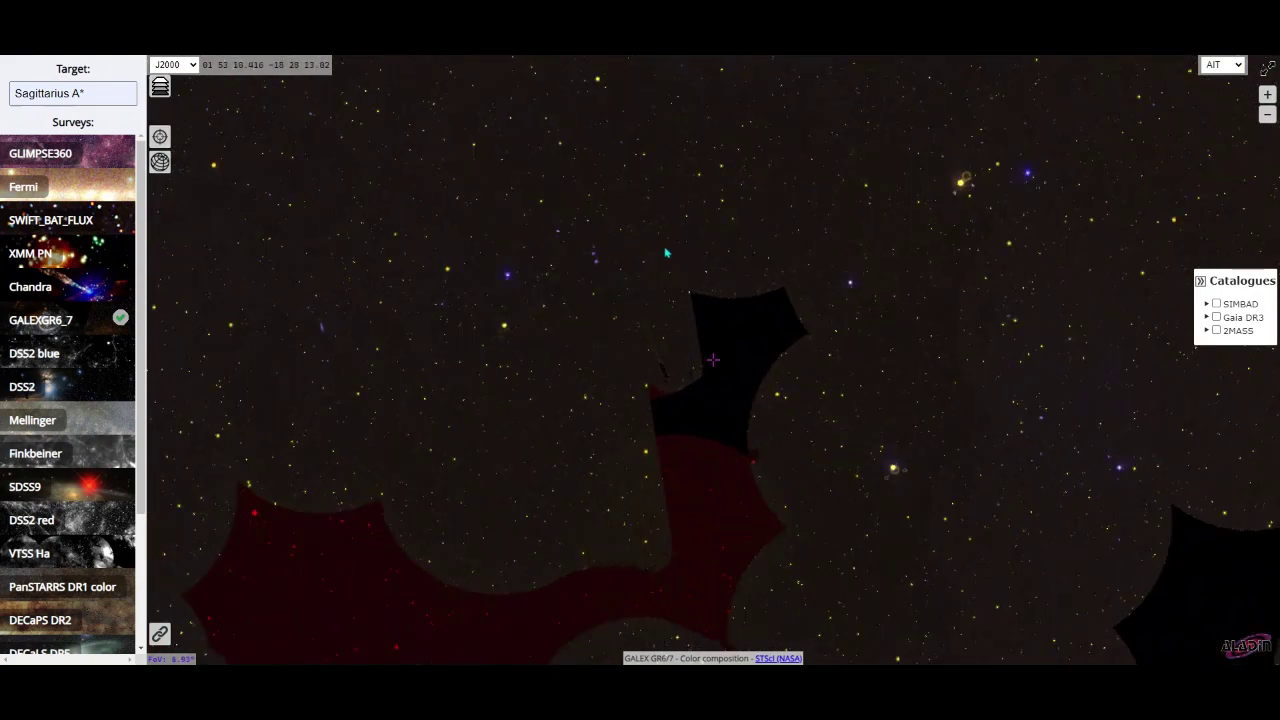
- Examine the black coverage gap near RA 03 53, Dec -24 up close in GALEXGR6_7
scroll(790, 361, "down", 10)
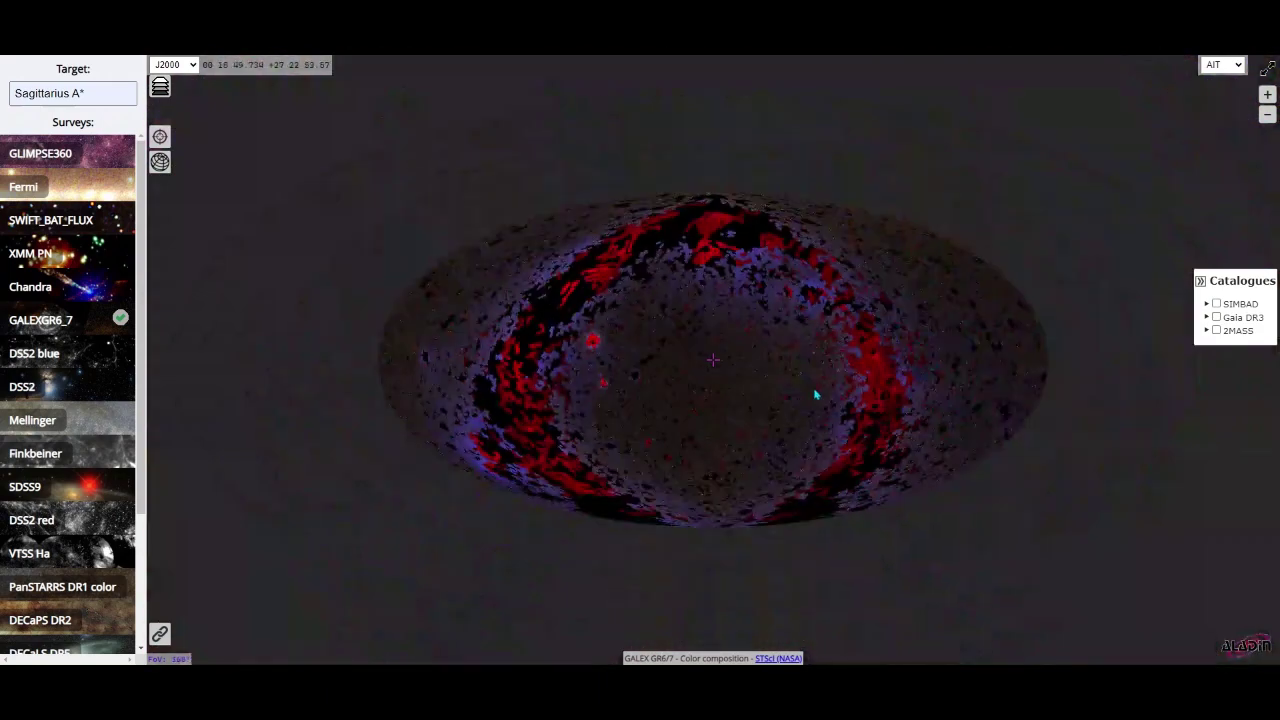
scroll(790, 361, "up", 3)
left_click_drag(691, 260, 667, 485)
scroll(646, 434, "down", 4)
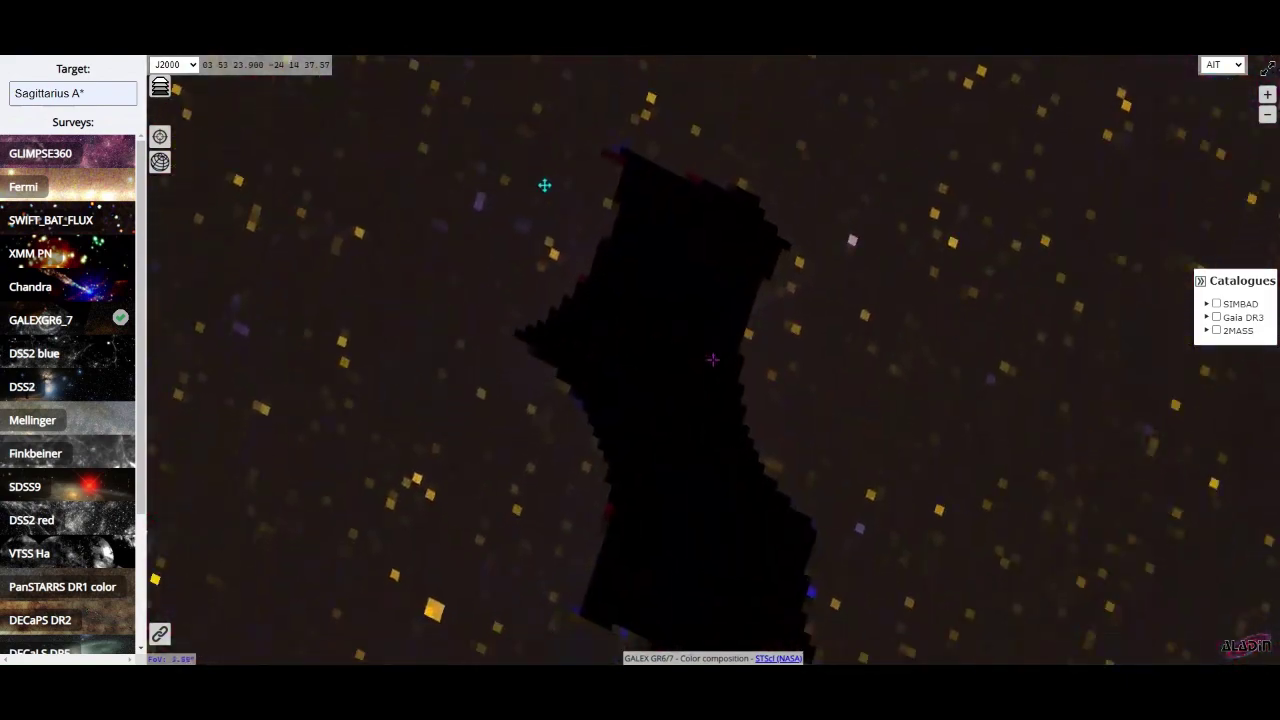
left_click_drag(545, 185, 561, 318)
scroll(561, 318, "up", 3)
scroll(530, 310, "down", 3)
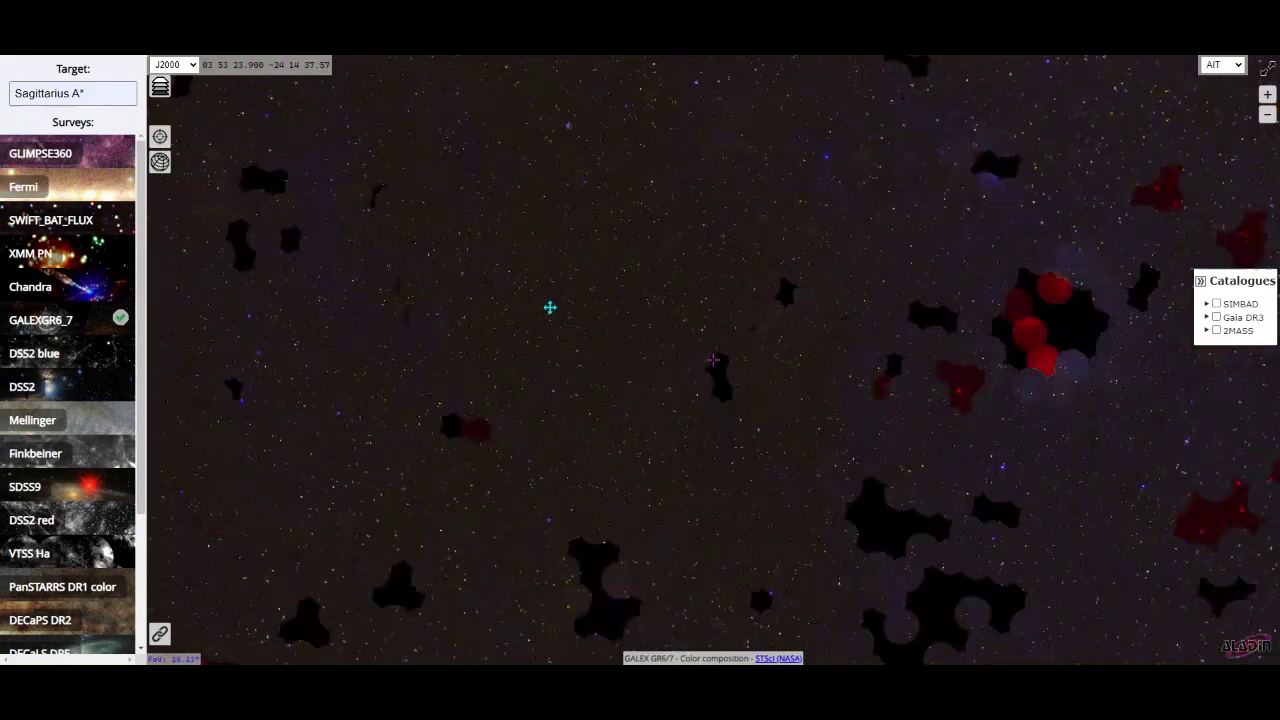
- Survey the band of black and red coverage gaps around the whole sky in GALEXGR6_7
scroll(550, 307, "down", 5)
scroll(563, 309, "down", 5)
left_click_drag(560, 315, 640, 426)
scroll(728, 353, "up", 3)
left_click_drag(728, 353, 480, 386)
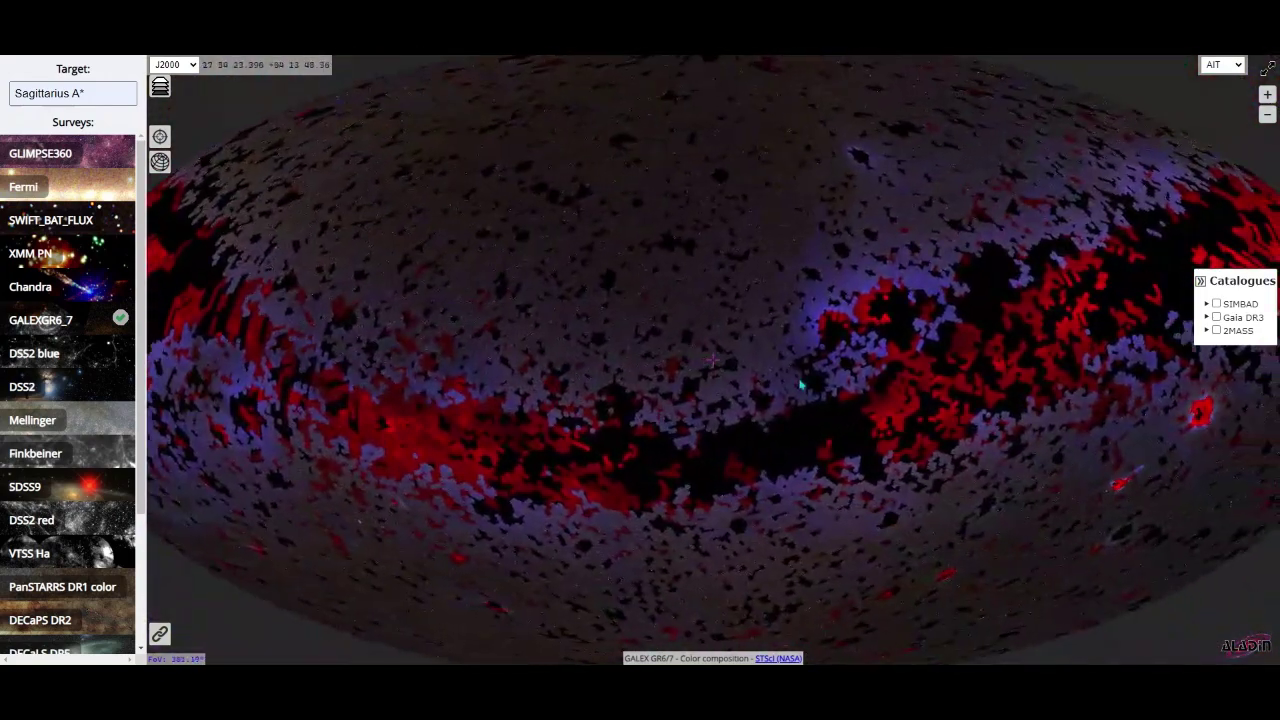
left_click_drag(803, 386, 561, 400)
left_click_drag(877, 371, 526, 378)
left_click_drag(740, 338, 409, 463)
scroll(626, 449, "up", 3)
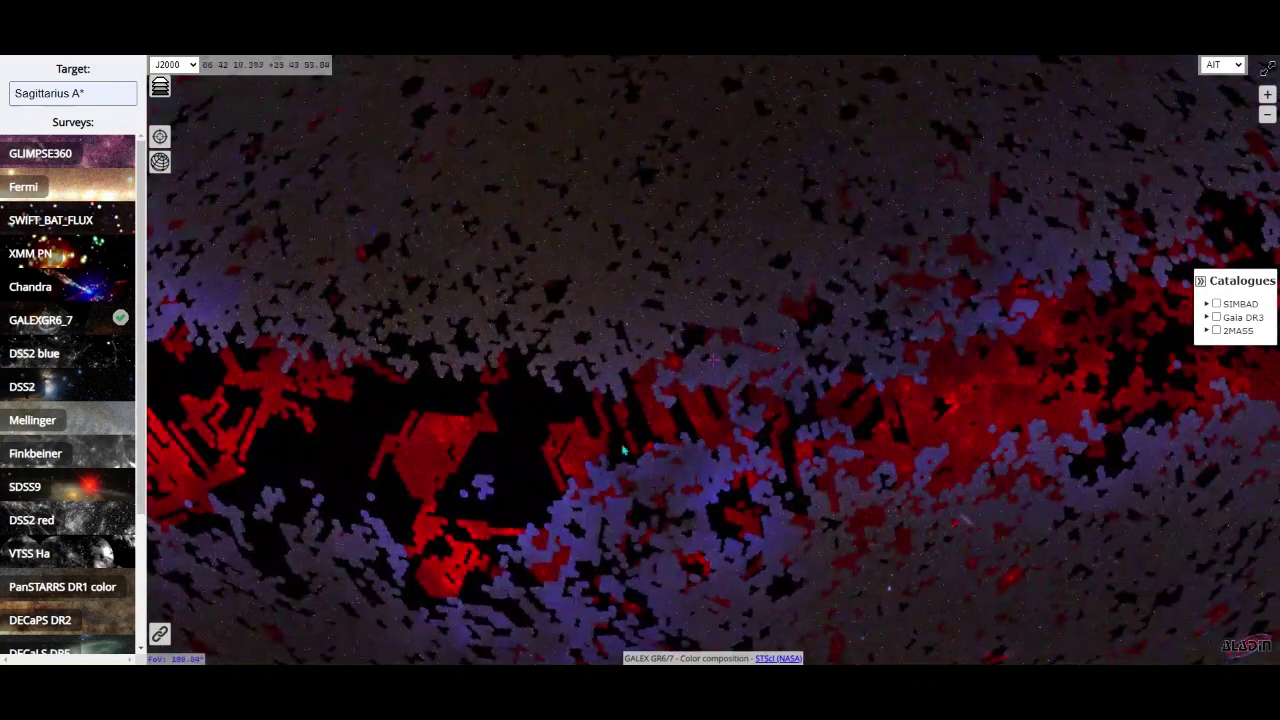
- Examine the striped red and black patches along the GALEXGR6_7 gap band and the sky beside it
left_click_drag(626, 449, 289, 651)
left_click_drag(560, 450, 382, 544)
left_click_drag(770, 330, 350, 450)
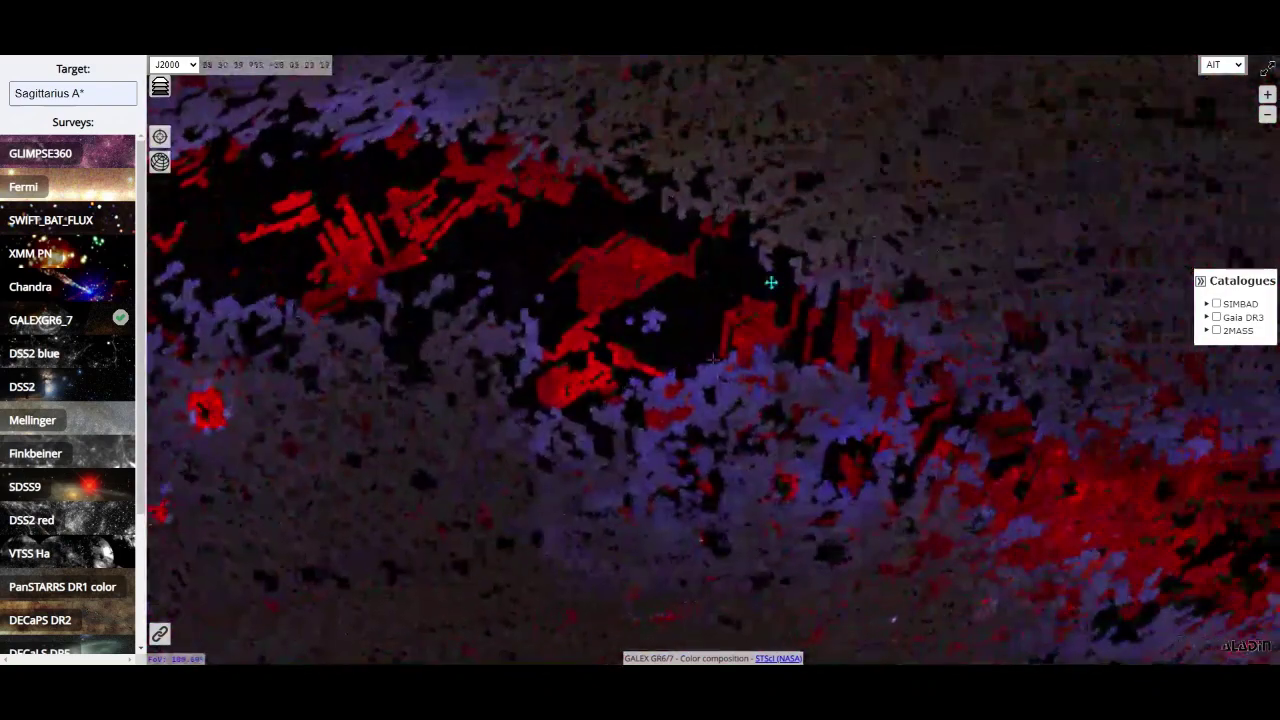
left_click_drag(771, 283, 486, 353)
left_click_drag(663, 334, 503, 417)
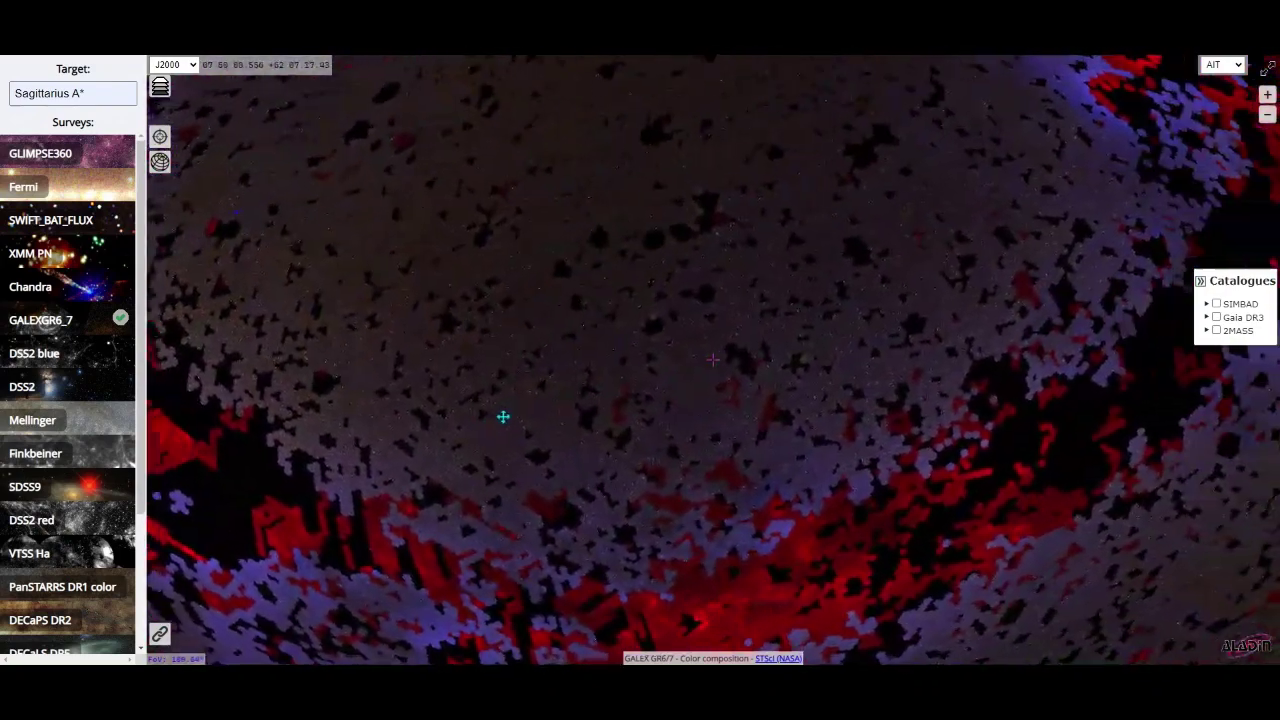
left_click_drag(954, 289, 888, 492)
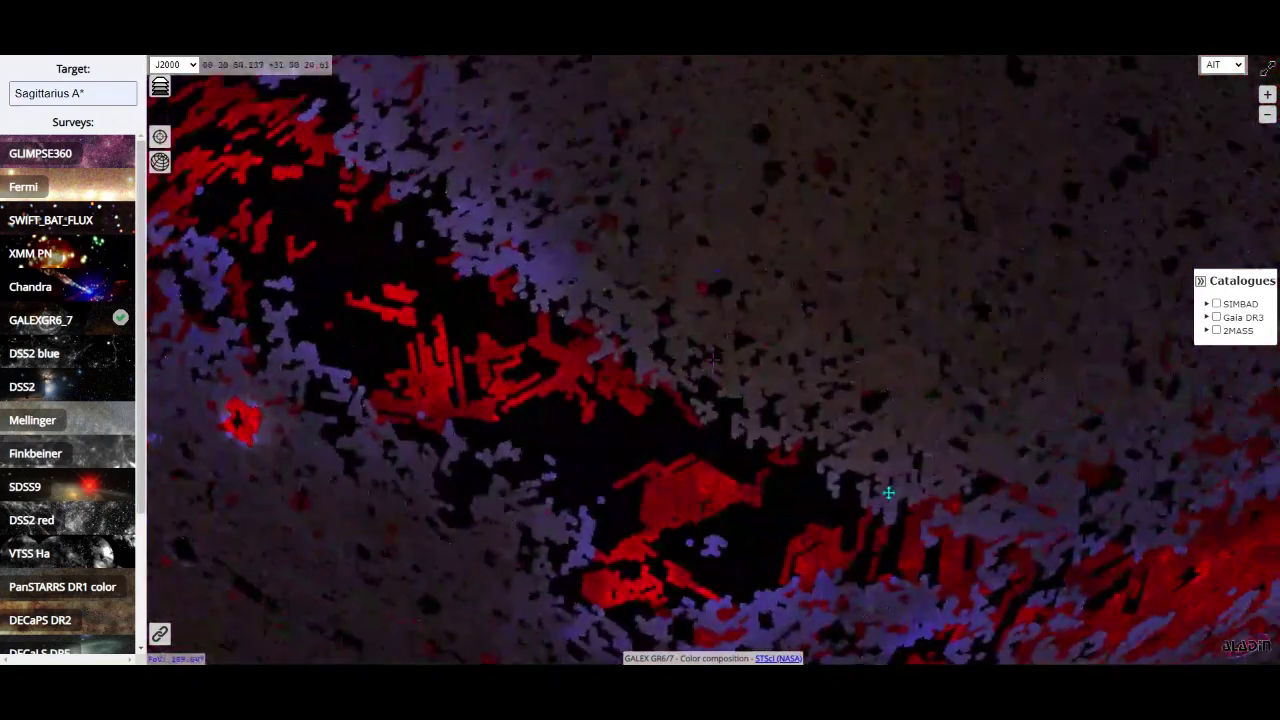
left_click_drag(790, 336, 597, 346)
left_click_drag(622, 256, 931, 414)
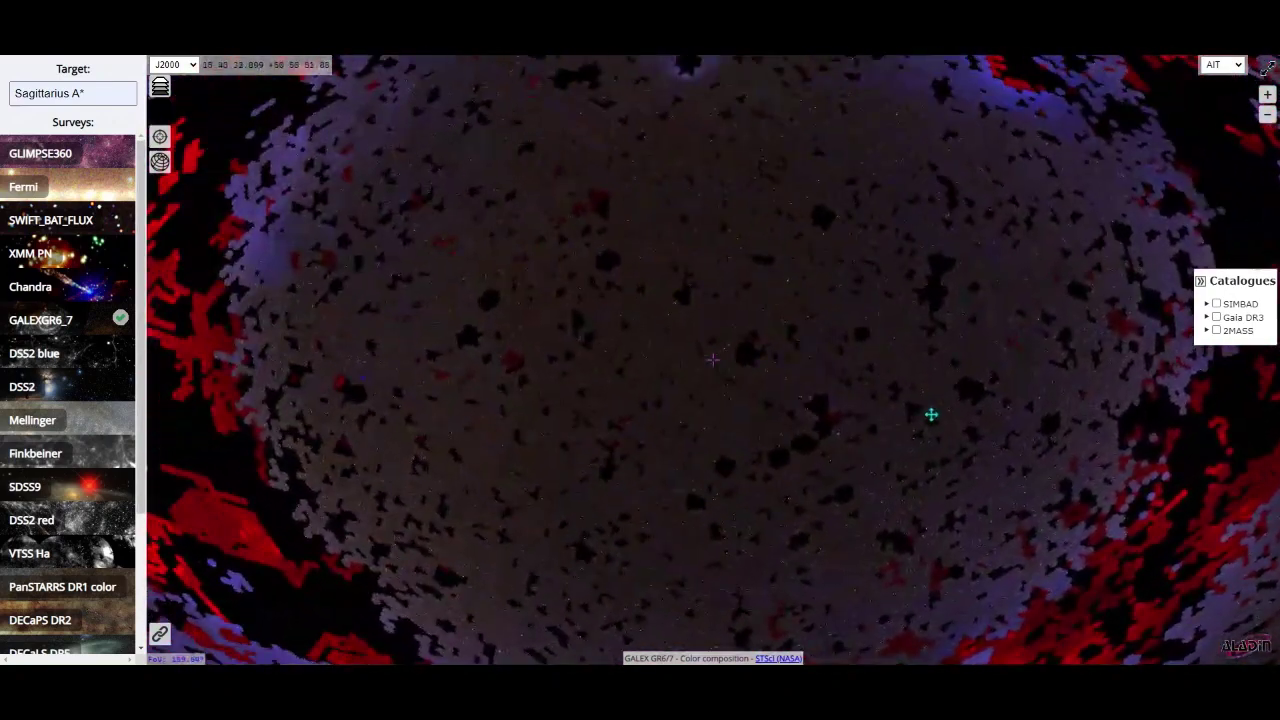
scroll(775, 434, "down", 4)
left_click_drag(775, 434, 562, 429)
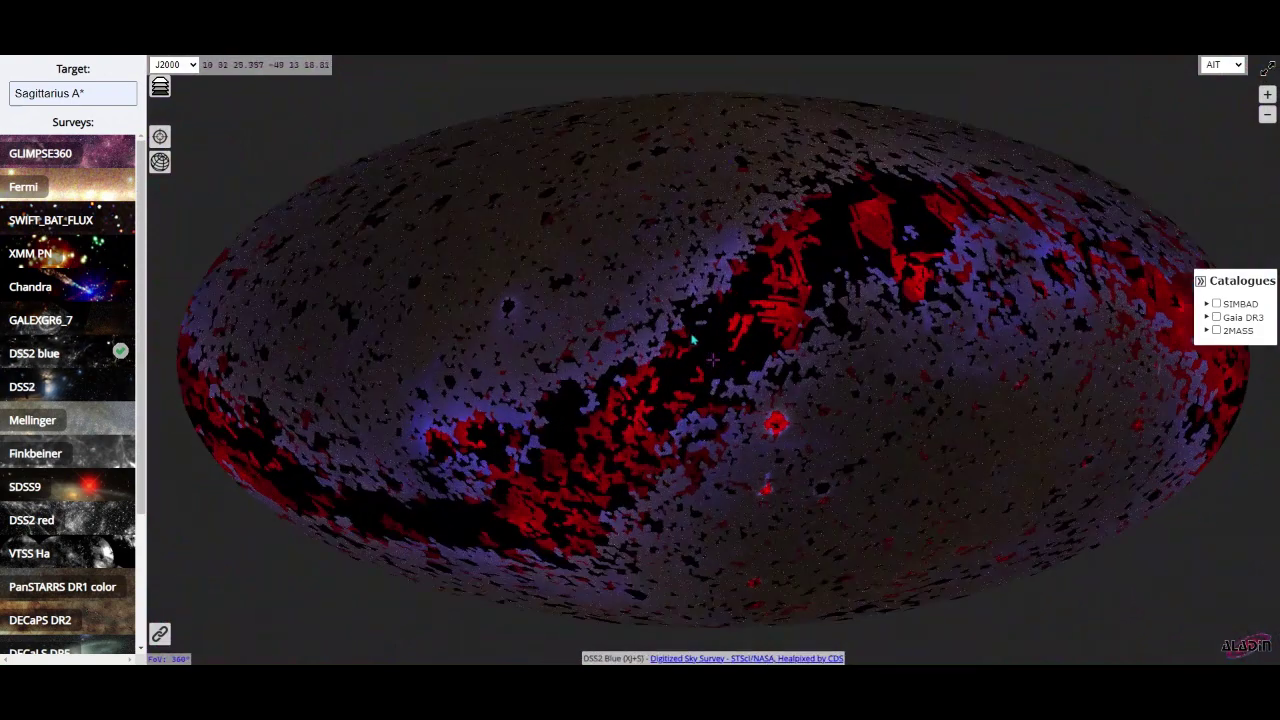
- Switch to the DSS2 blue survey and examine the bright clouds near RA 17 13, Dec -27
left_click_drag(996, 158, 963, 187)
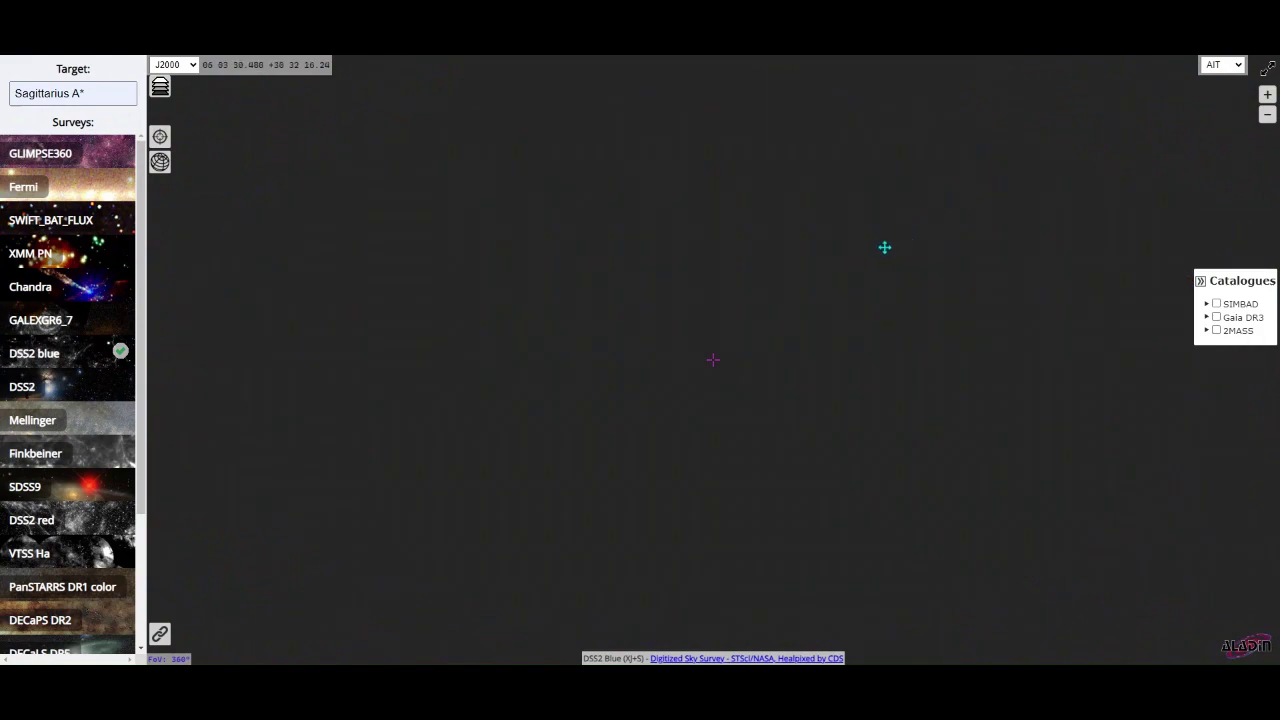
left_click_drag(884, 247, 853, 267)
left_click_drag(714, 355, 876, 338)
scroll(665, 462, "up", 4)
left_click_drag(626, 519, 700, 233)
scroll(700, 233, "up", 7)
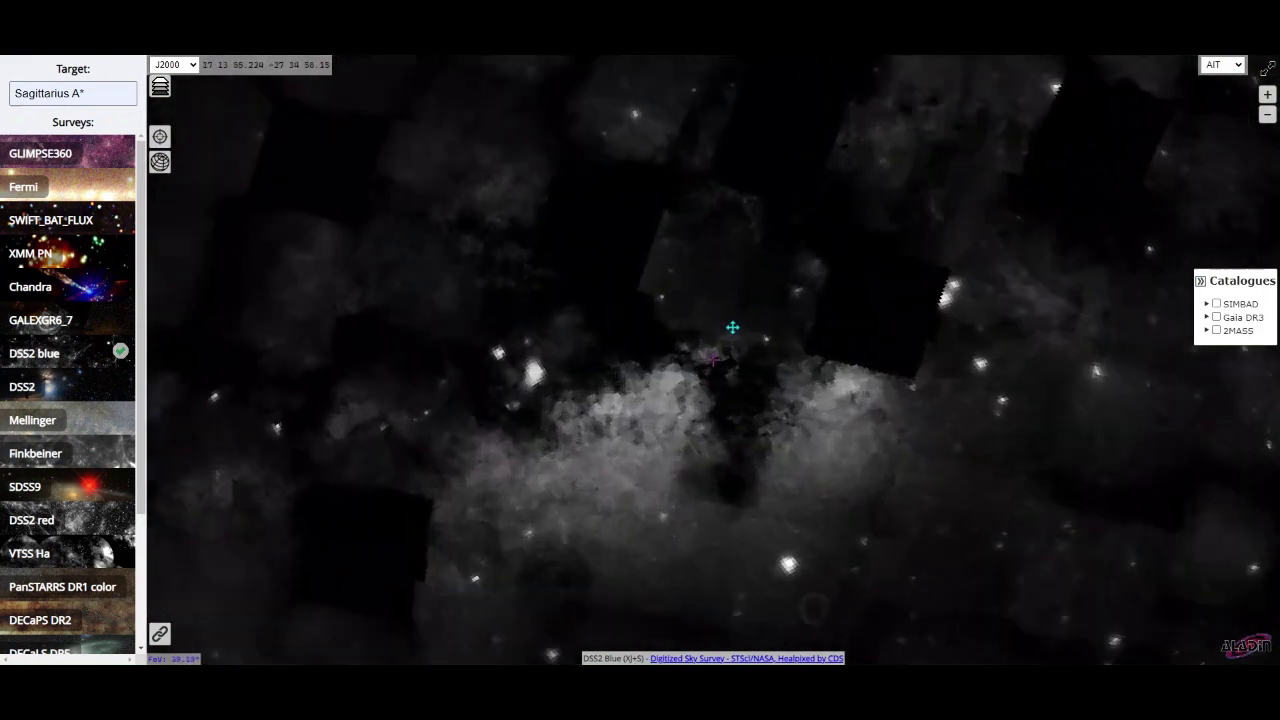
scroll(623, 380, "down", 8)
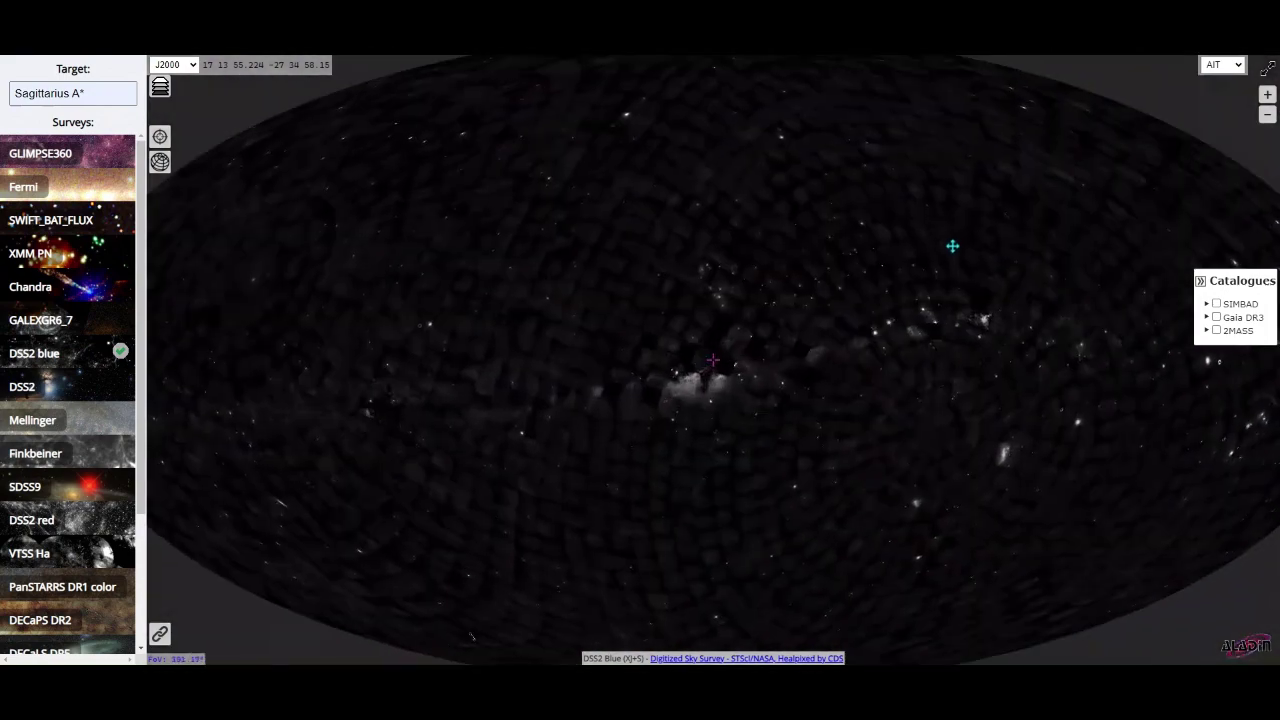
- Survey the bright clouds and objects across the whole sky in DSS2 blue
left_click_drag(951, 246, 608, 331)
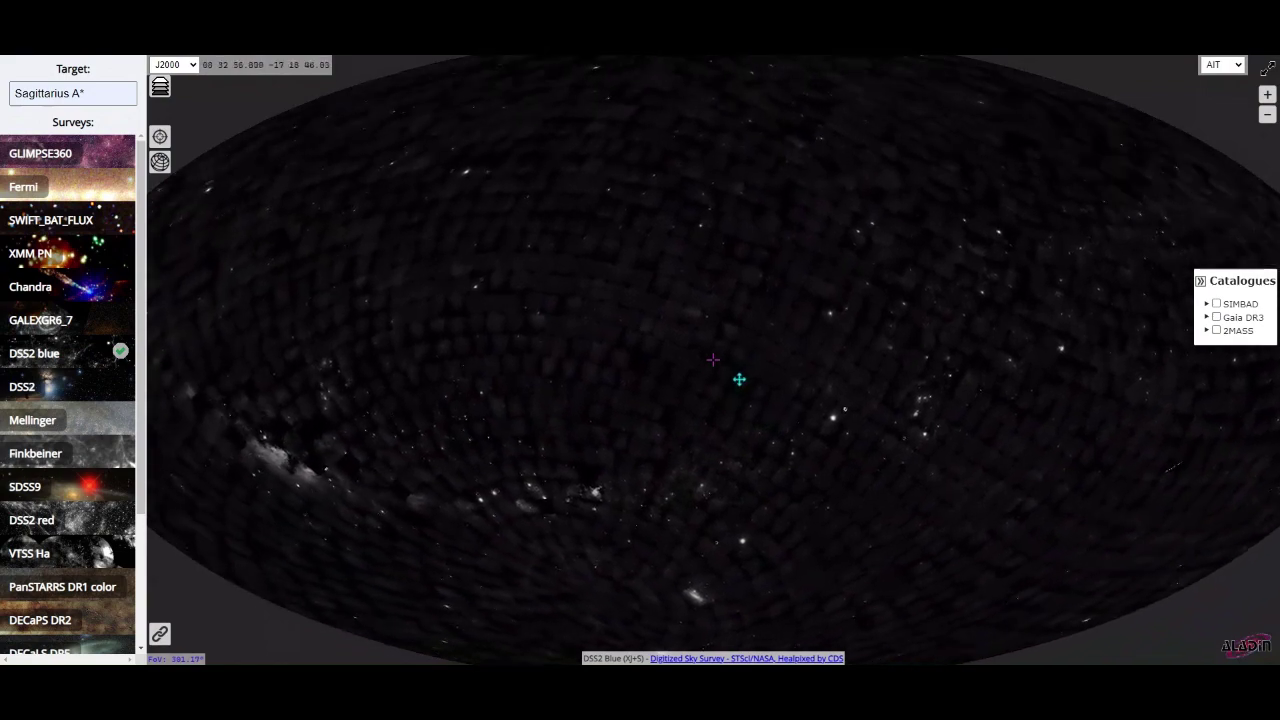
scroll(746, 320, "down", 3)
left_click_drag(726, 268, 654, 354)
left_click_drag(905, 225, 959, 302)
left_click_drag(596, 276, 669, 303)
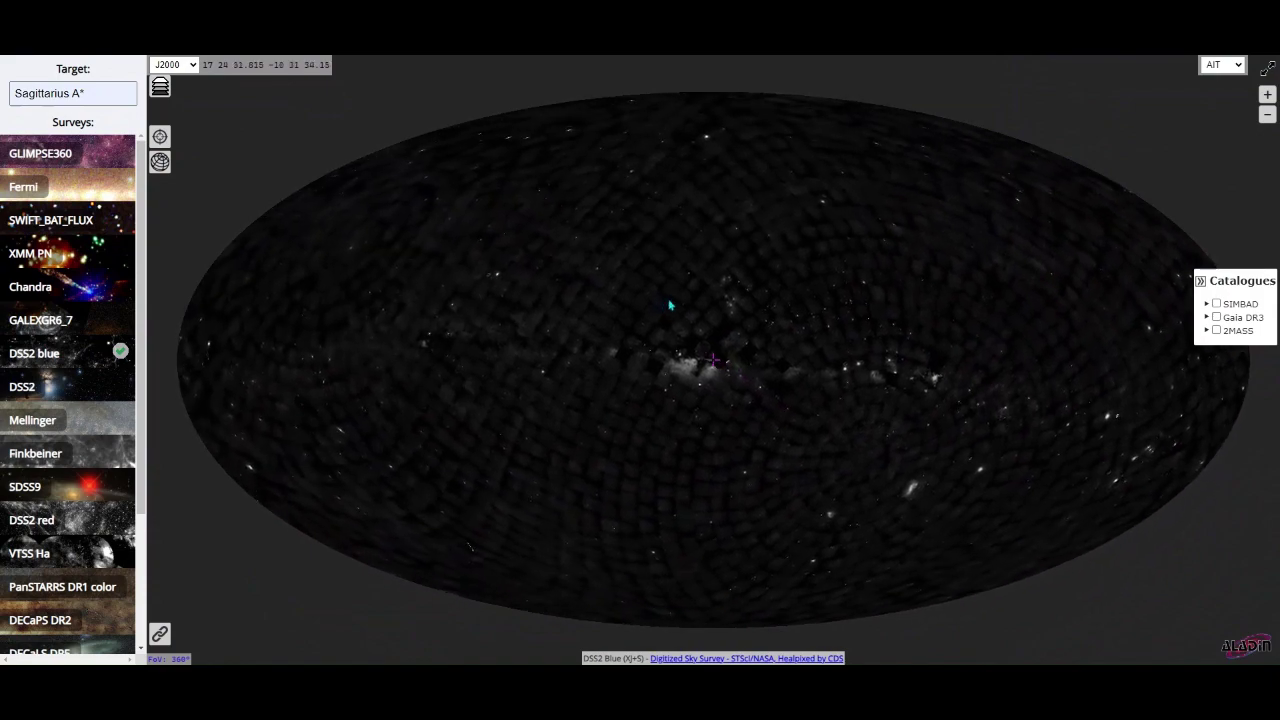
scroll(686, 294, "up", 4)
scroll(710, 280, "down", 4)
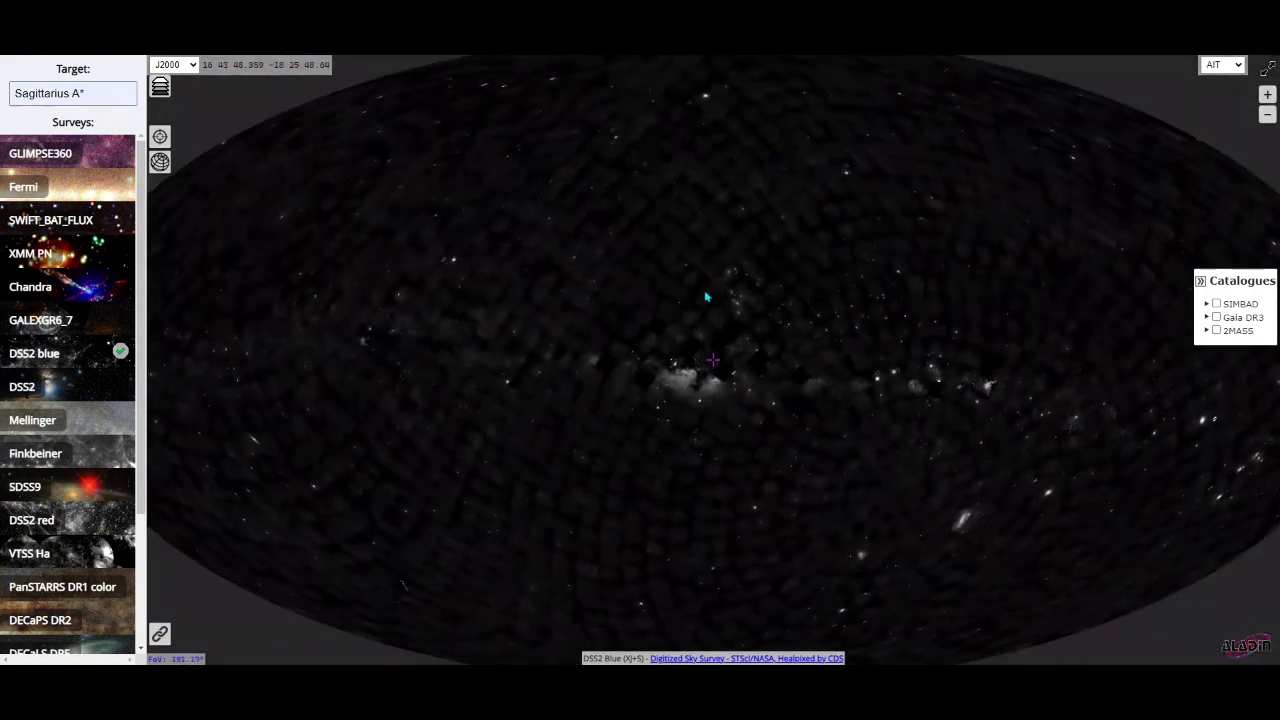
- Switch to the DSS2 colour survey and examine the Milky Way band around the galactic centre
left_click(79, 434)
scroll(402, 324, "up", 3)
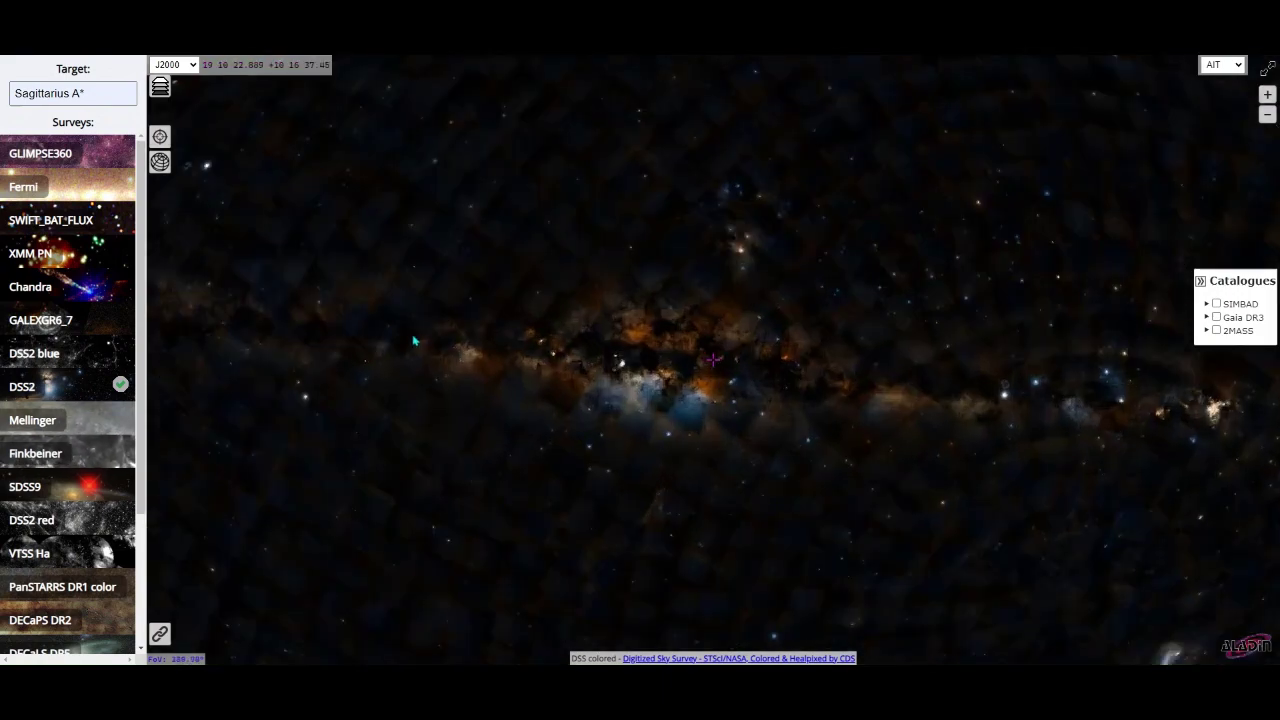
scroll(504, 412, "down", 3)
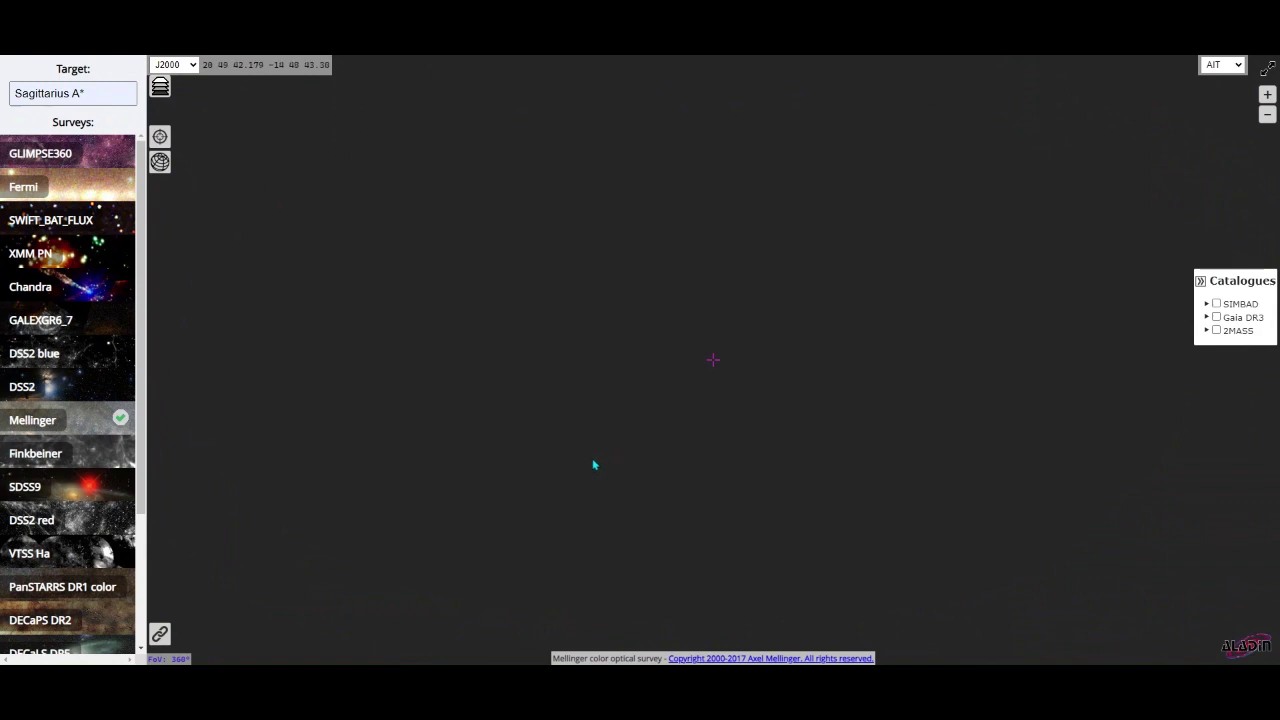
- Switch to the Mellinger survey and examine the Milky Way band across the whole sky
left_click_drag(594, 463, 1231, 442)
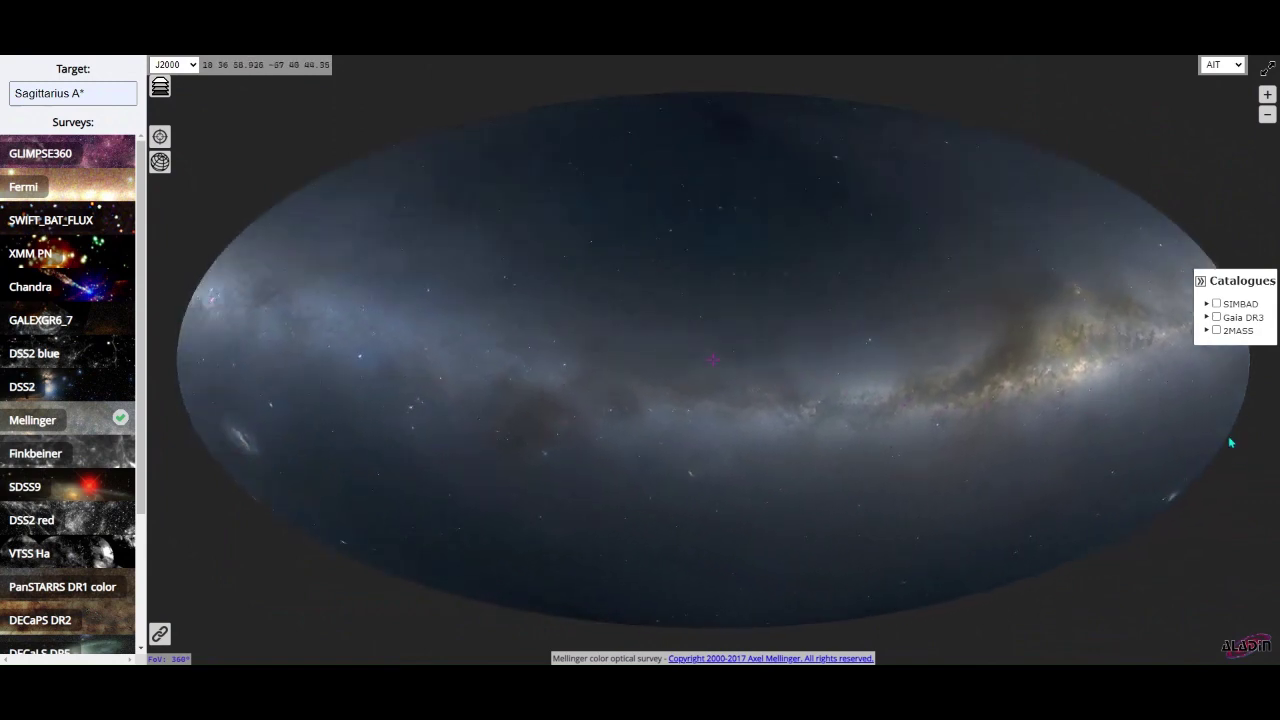
left_click_drag(700, 471, 690, 297)
left_click_drag(600, 449, 561, 391)
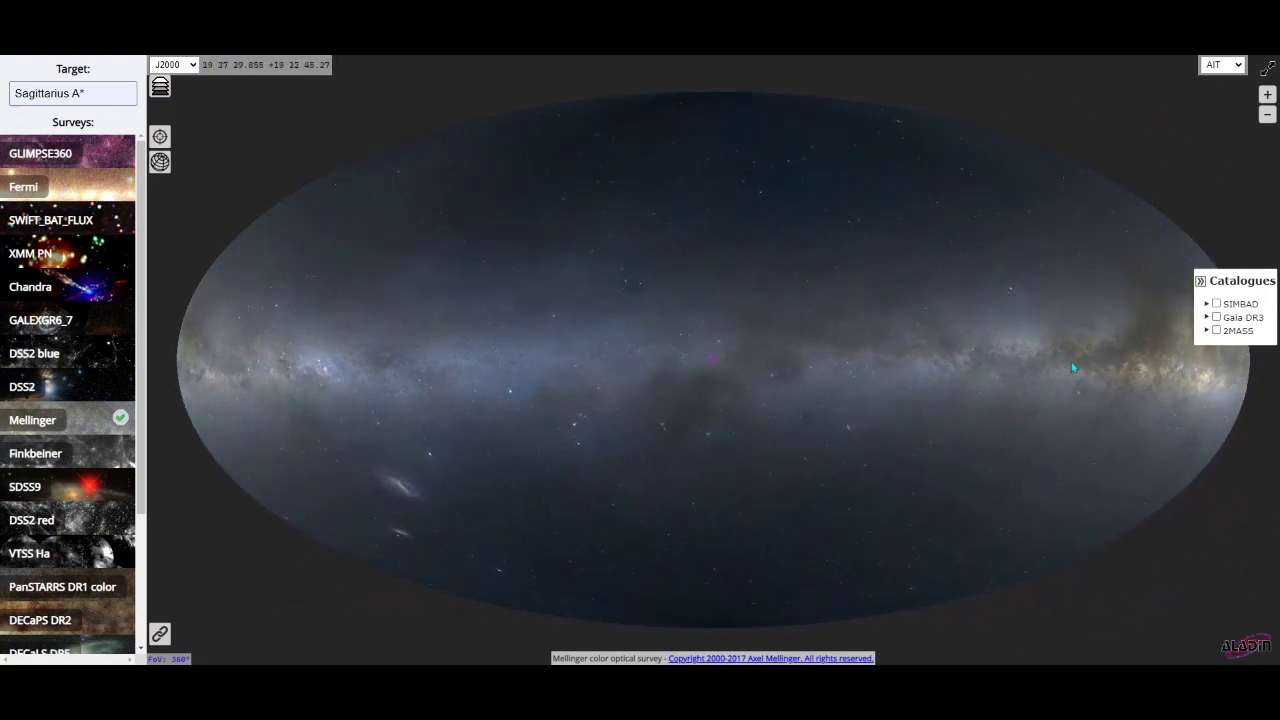
left_click_drag(1071, 368, 786, 381)
- Examine the stars near RA 19 23, Dec +25 and the reddish nebulae near RA 19 41, Dec +36 in Mellinger
scroll(810, 373, "up", 15)
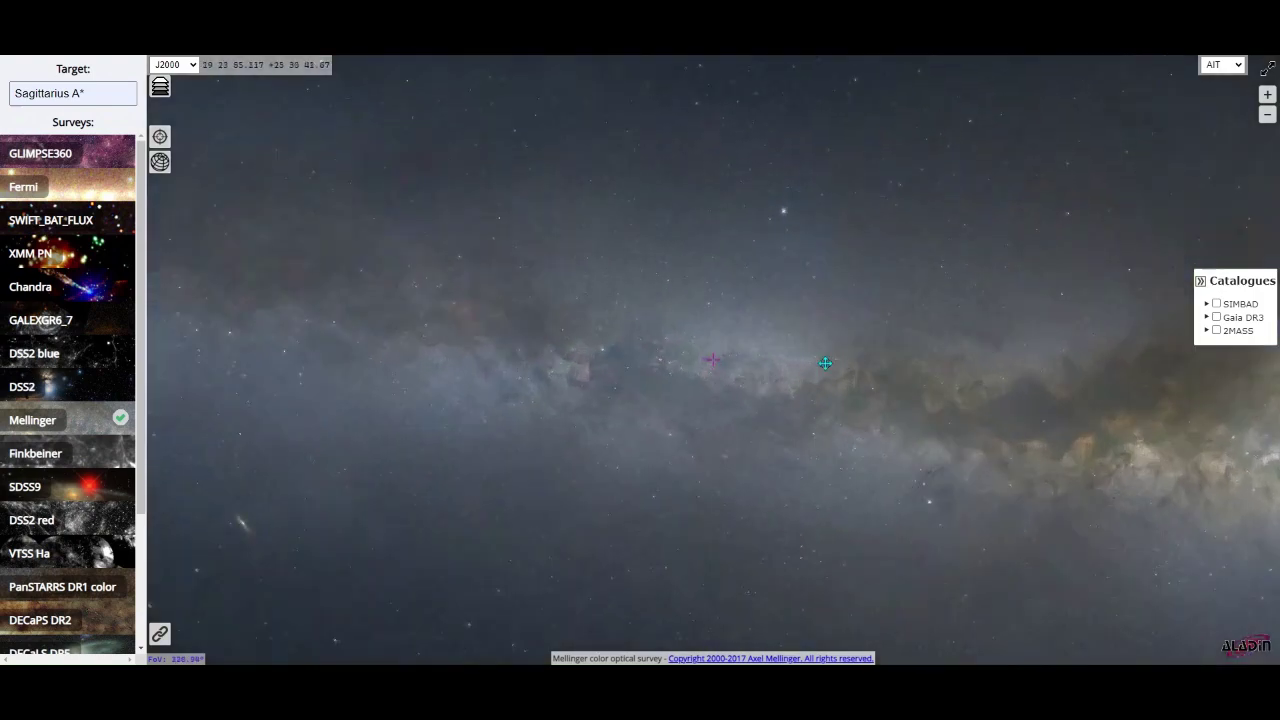
scroll(855, 372, "up", 15)
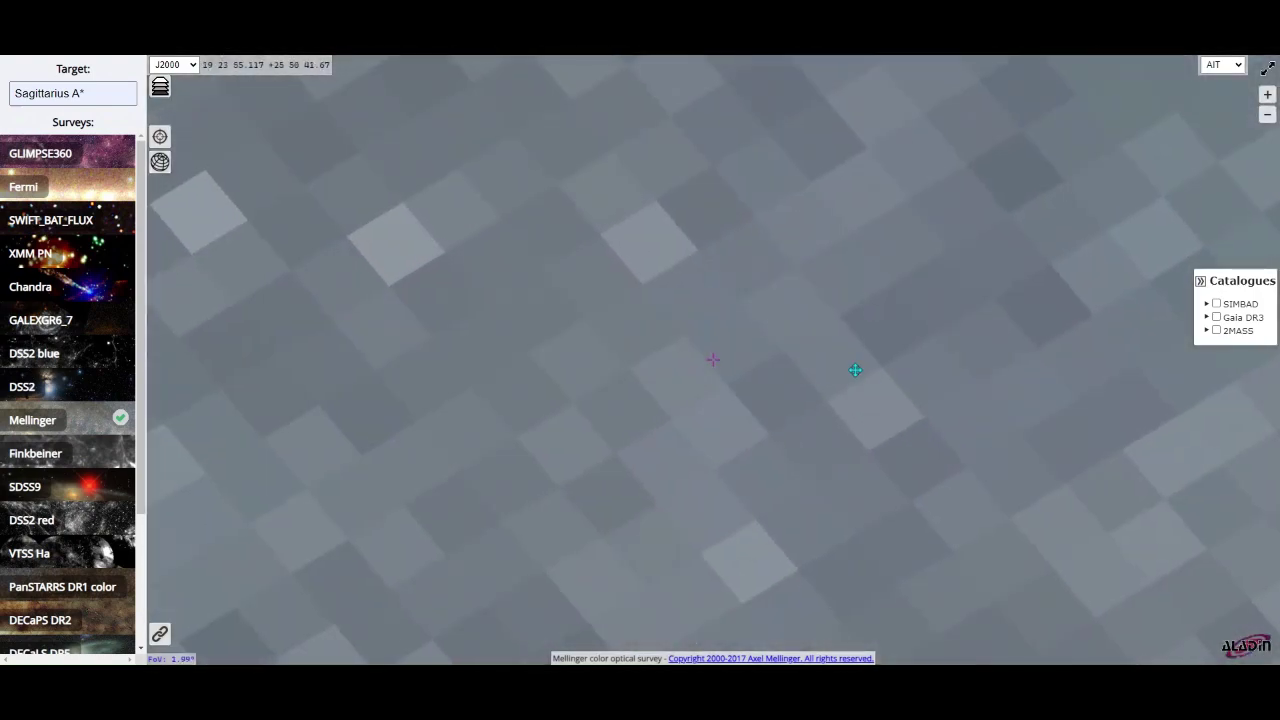
scroll(870, 350, "down", 10)
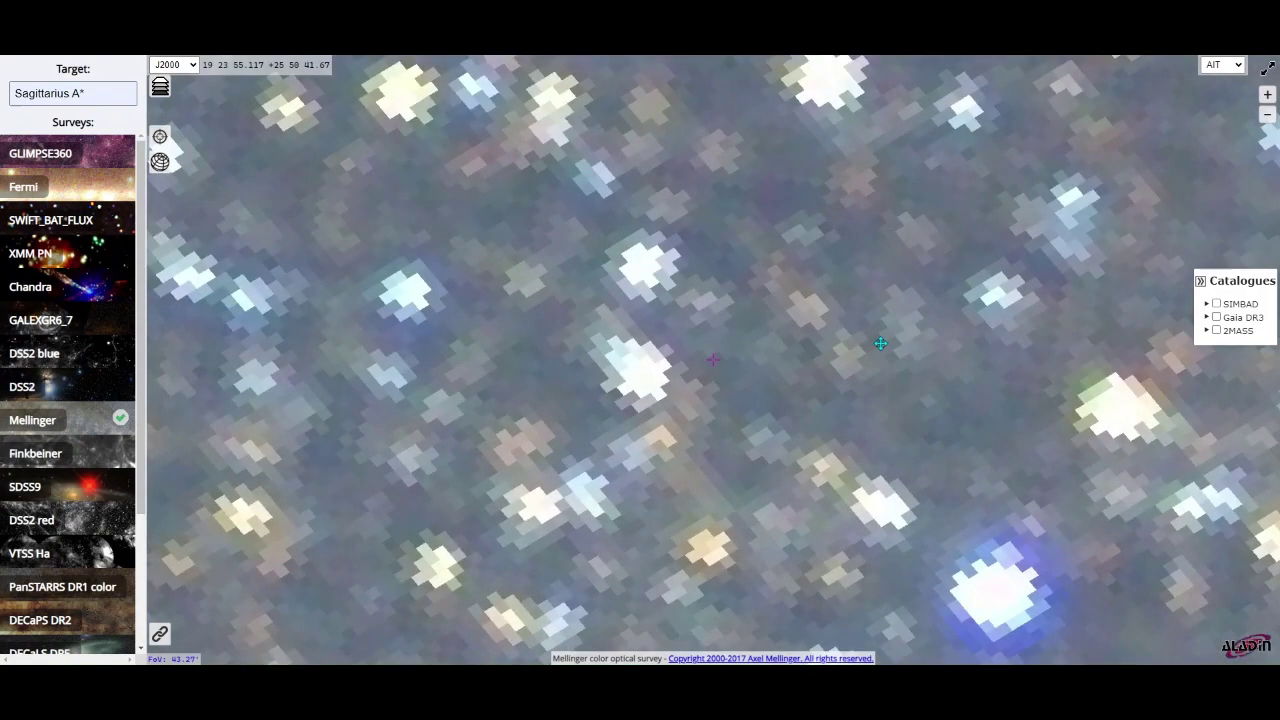
scroll(913, 315, "down", 5)
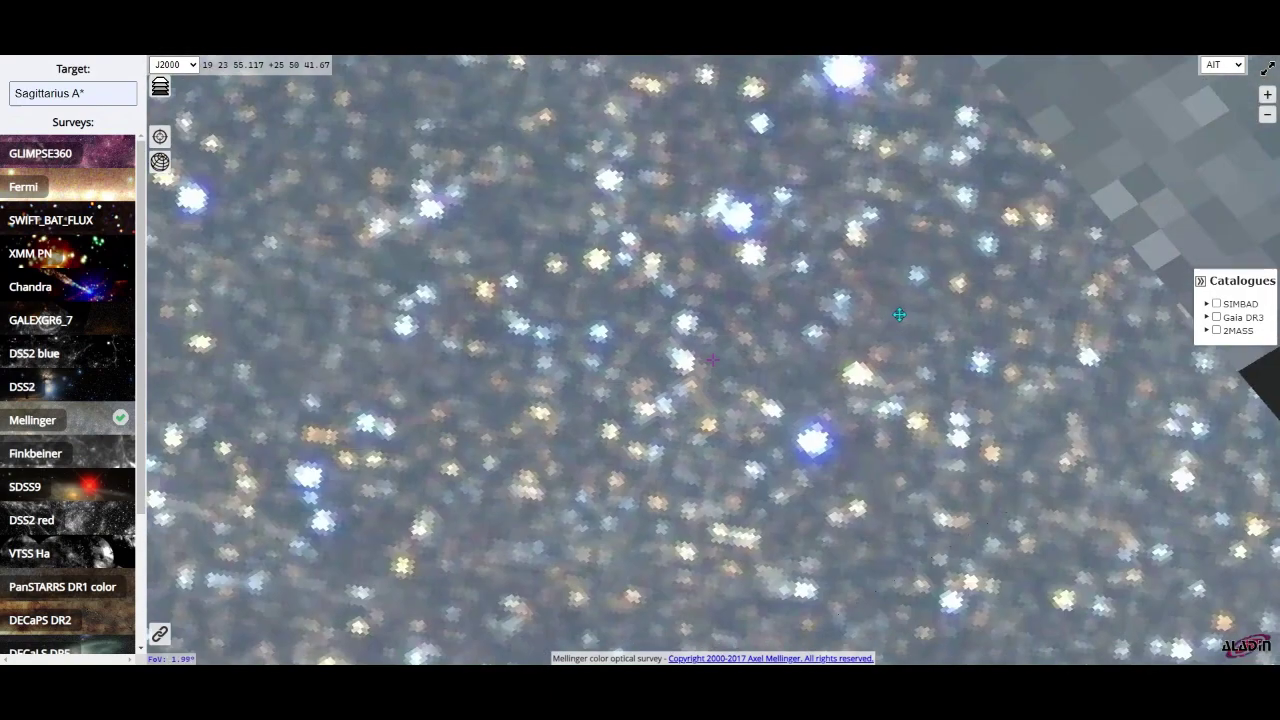
scroll(897, 314, "up", 10)
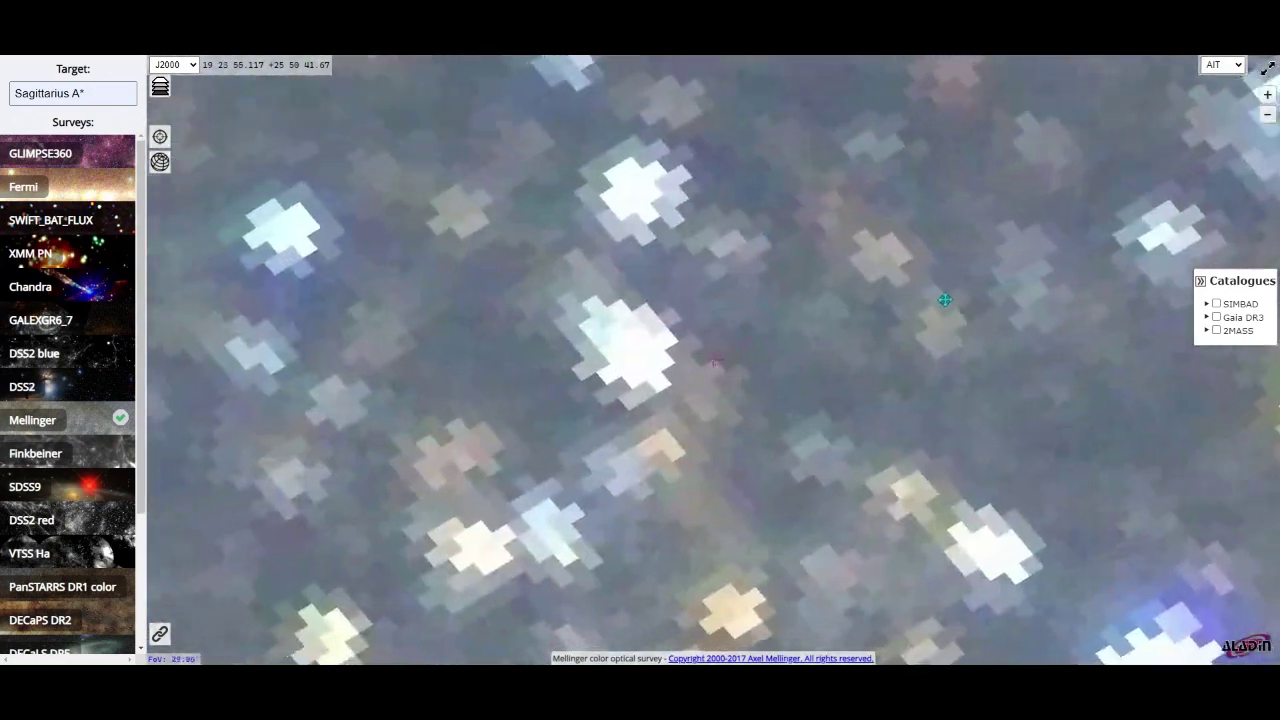
scroll(999, 289, "down", 15)
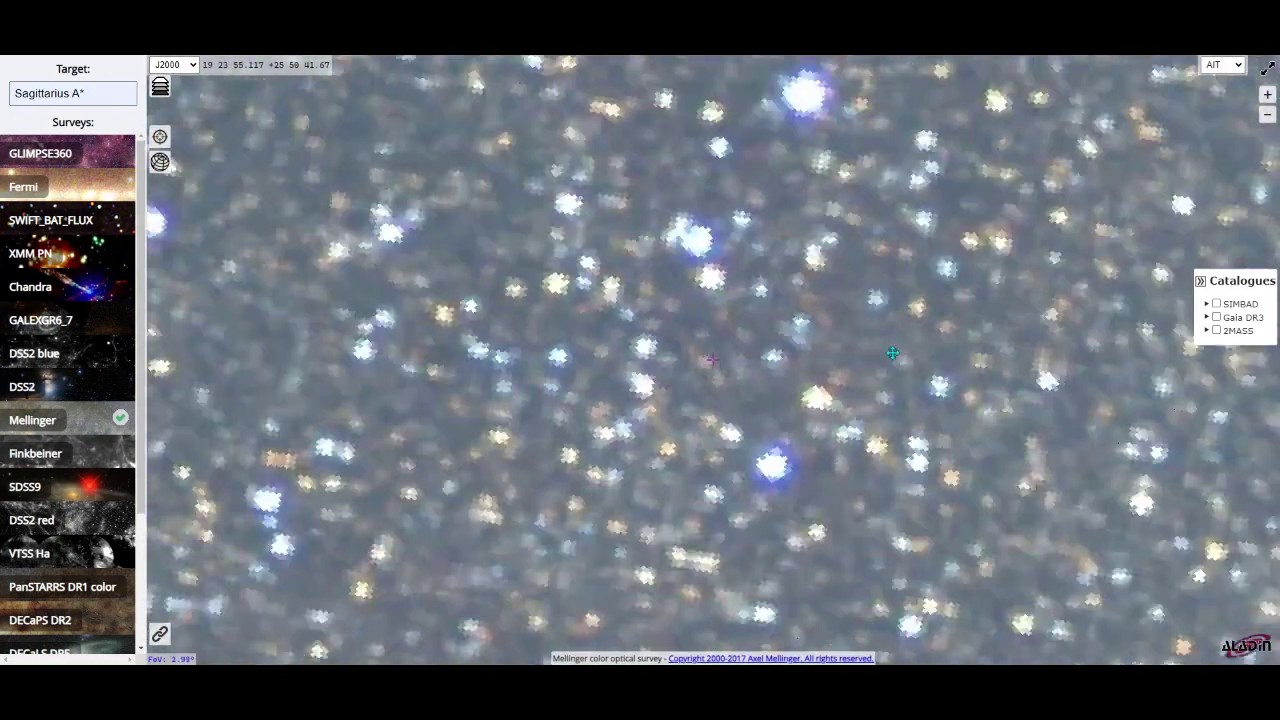
scroll(700, 266, "up", 8)
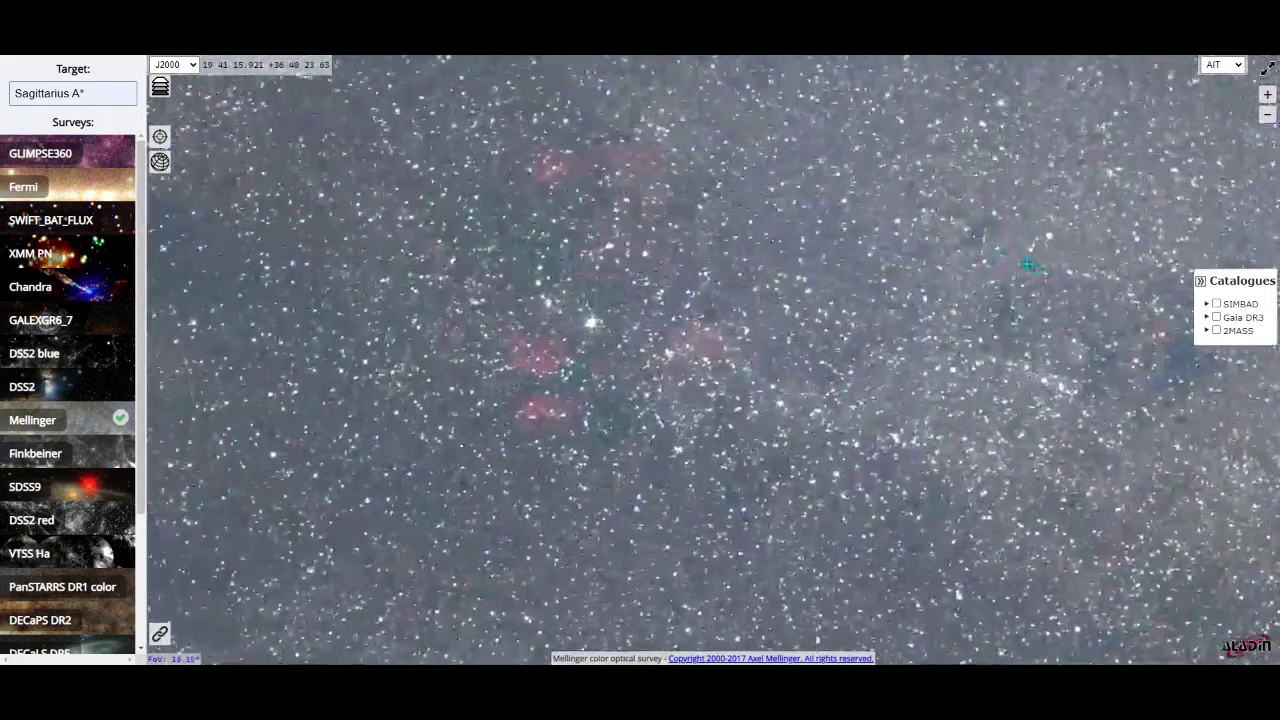
left_click_drag(1028, 265, 1013, 362)
scroll(691, 443, "down", 10)
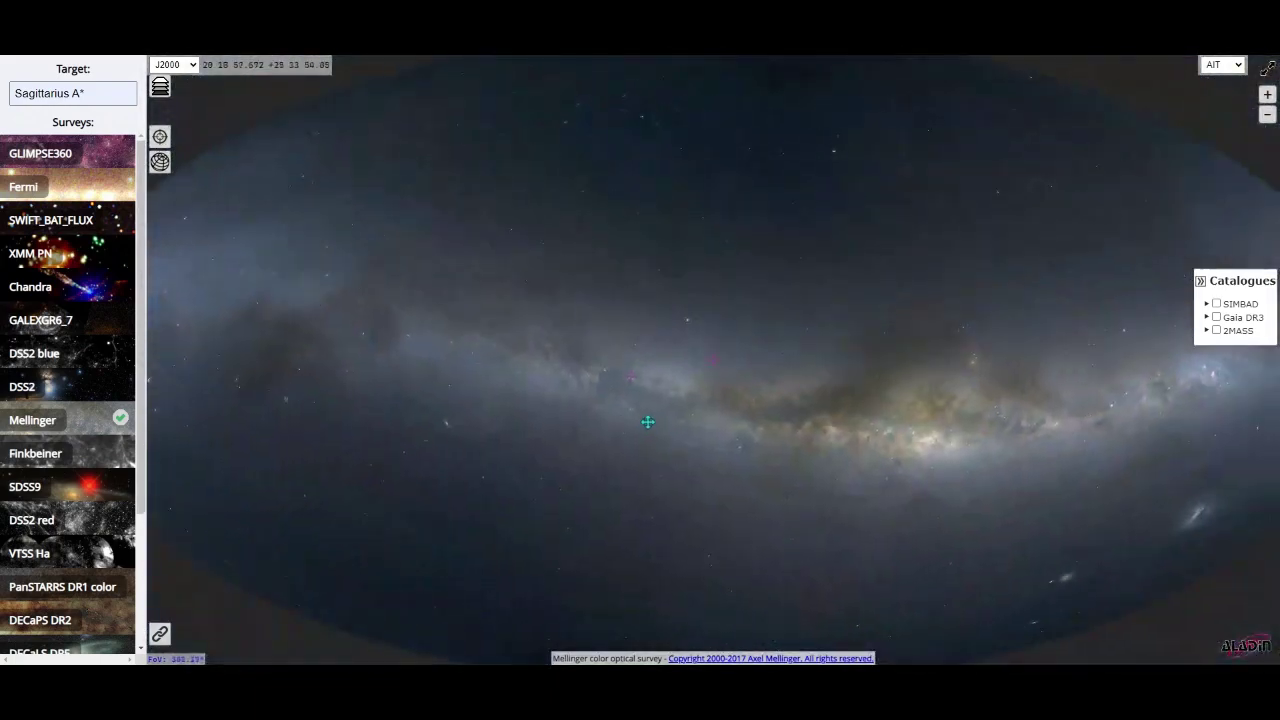
- Follow the Milky Way around the whole Mellinger sky and centre its bright core in the all-sky view
left_click_drag(648, 422, 560, 432)
left_click_drag(795, 405, 590, 387)
left_click_drag(797, 340, 260, 385)
left_click_drag(1006, 366, 177, 380)
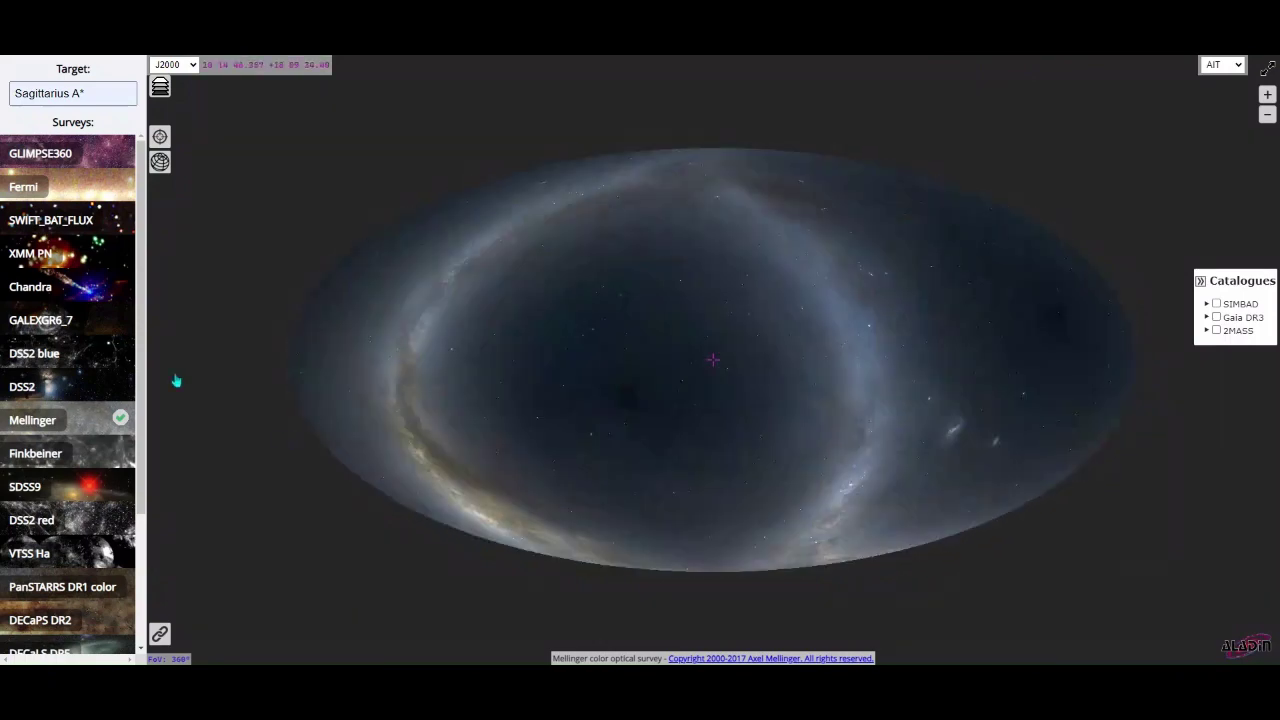
left_click_drag(660, 390, 52, 416)
left_click_drag(842, 391, 626, 355)
left_click_drag(935, 330, 912, 309)
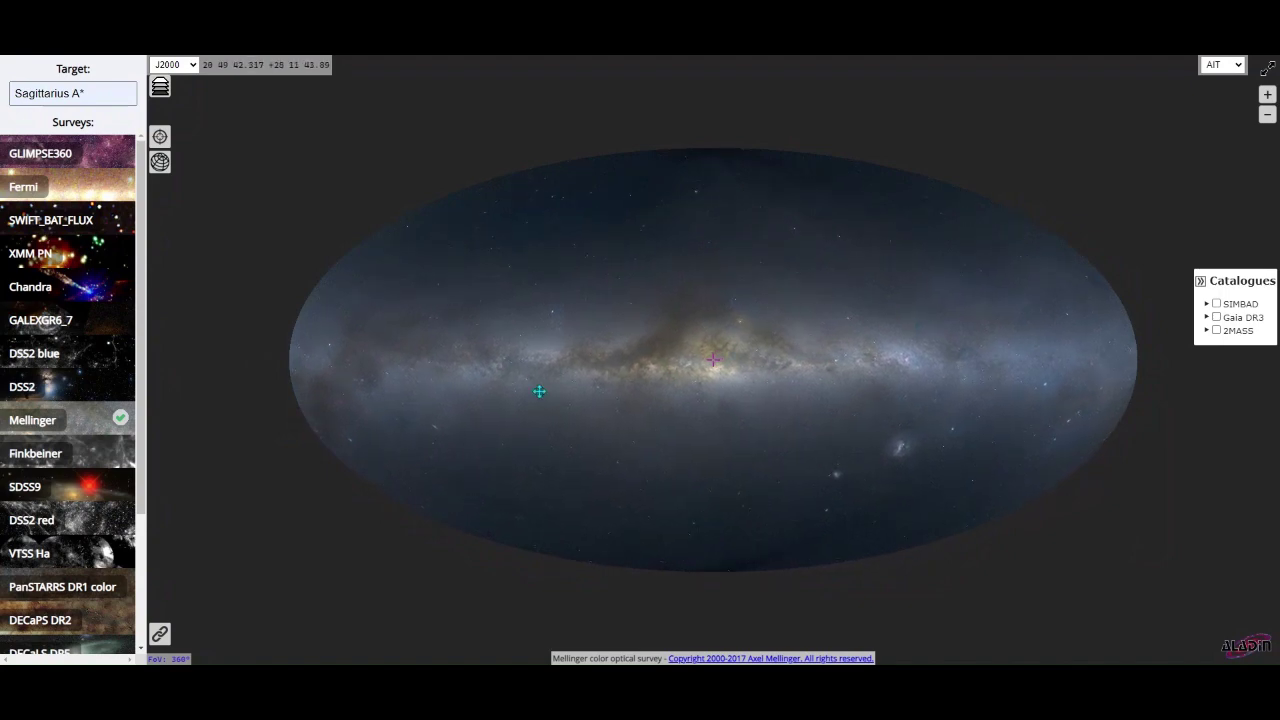
- Rotate the Mellinger all-sky view to examine the region around the Magellanic Clouds
left_click_drag(539, 391, 573, 389)
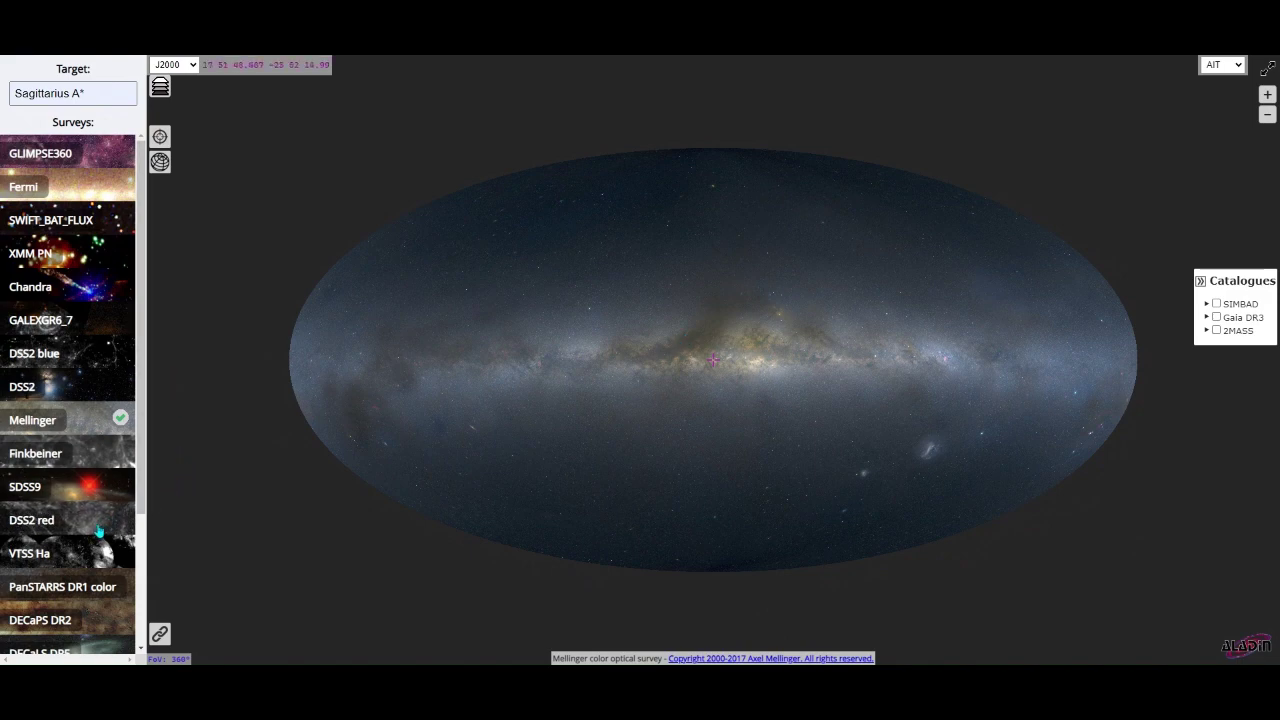
left_click_drag(640, 397, 695, 306)
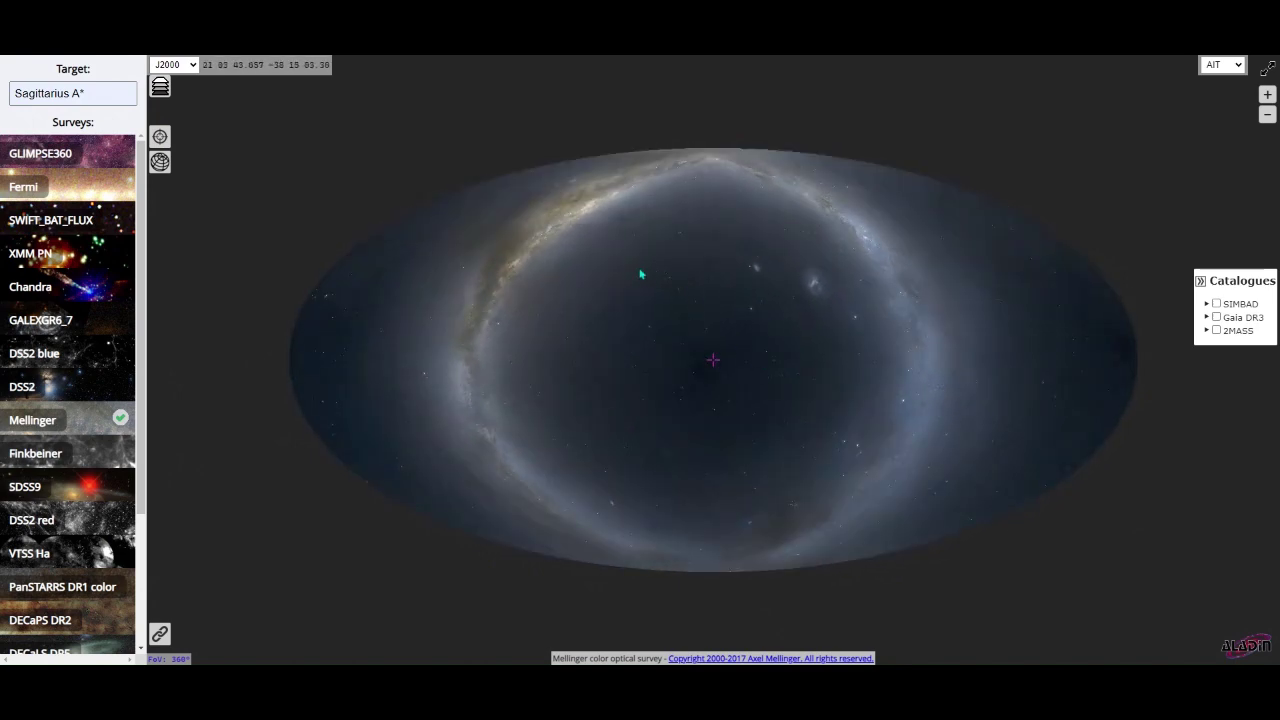
left_click_drag(641, 273, 772, 358)
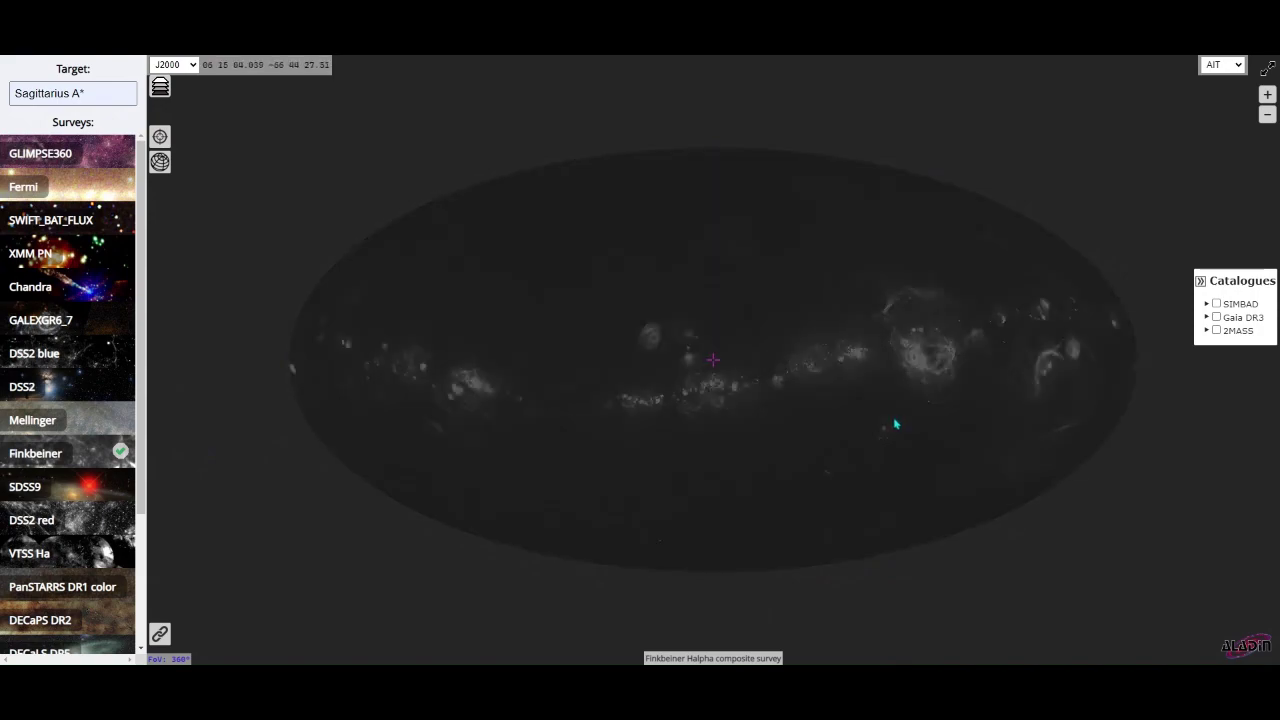
- Switch to the Finkbeiner survey and examine the bright H-alpha clouds along the galactic plane up close
left_click_drag(840, 414, 724, 432)
left_click_drag(946, 388, 715, 366)
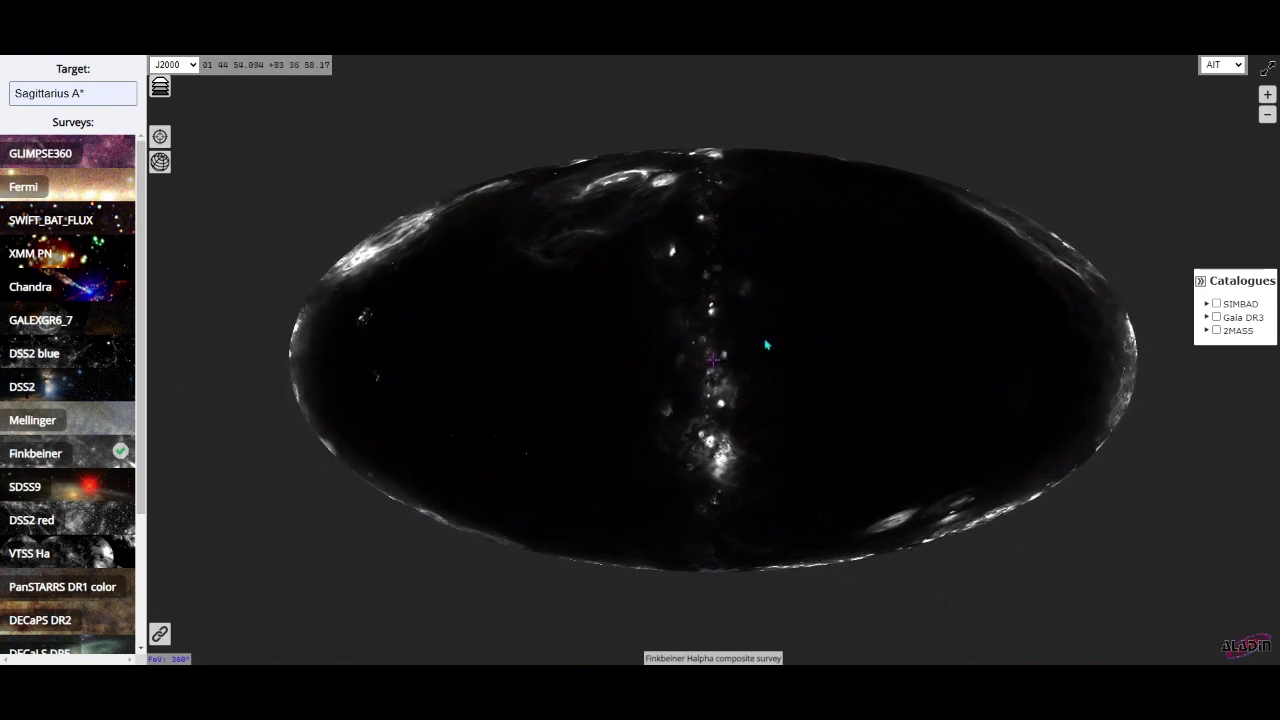
scroll(767, 345, "up", 8)
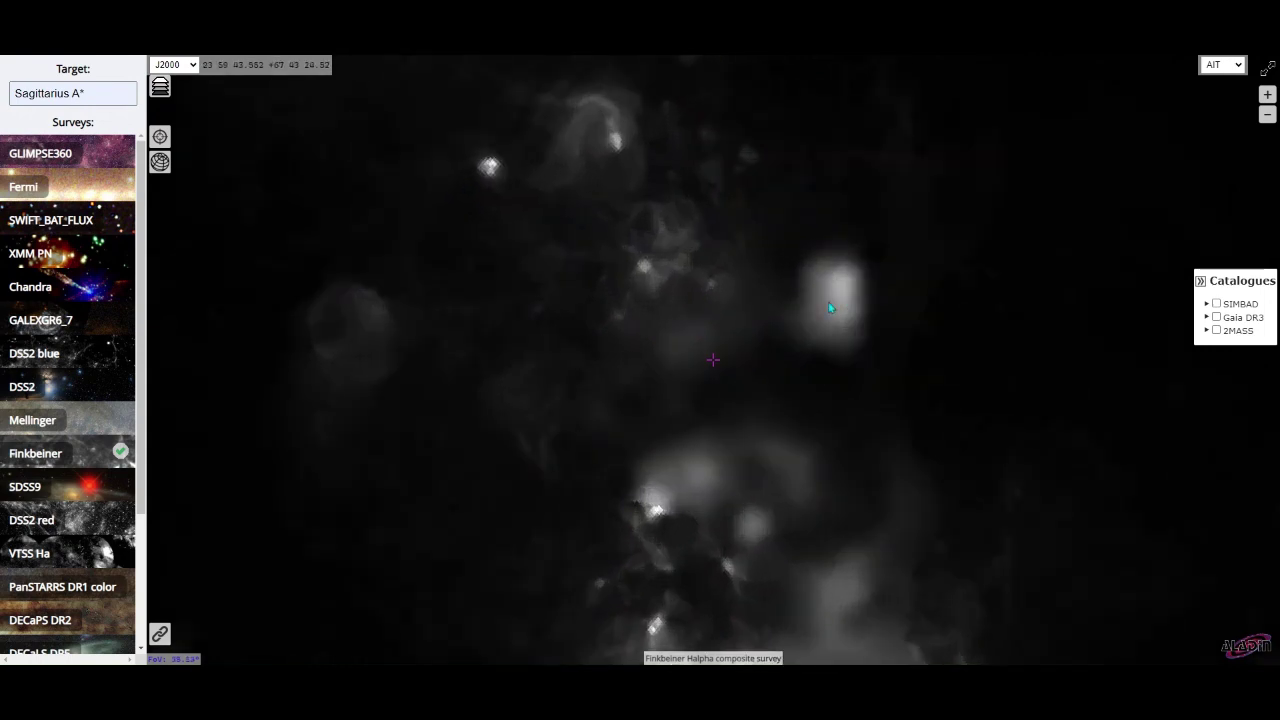
- Return to the Finkbeiner all-sky view and rotate it to follow the H-alpha clouds along the galactic plane
scroll(830, 308, "down", 2)
scroll(815, 323, "down", 5)
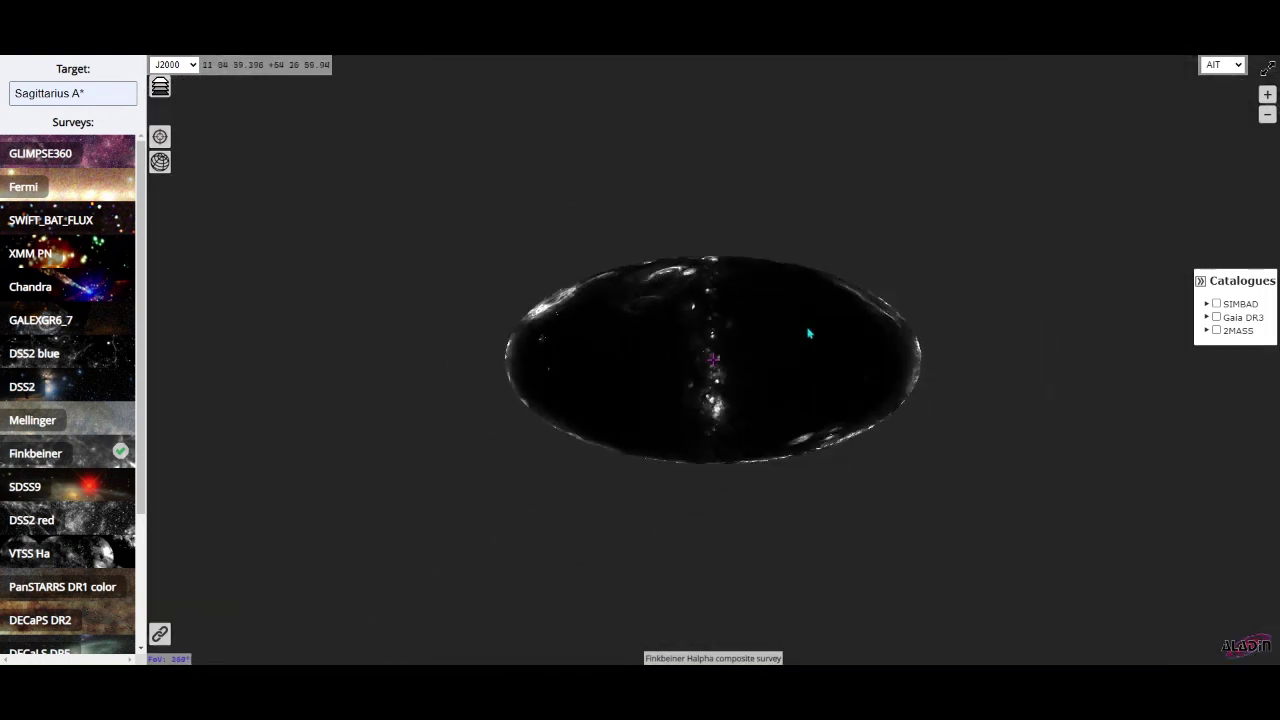
scroll(810, 333, "up", 3)
left_click_drag(725, 460, 677, 315)
left_click_drag(695, 553, 614, 403)
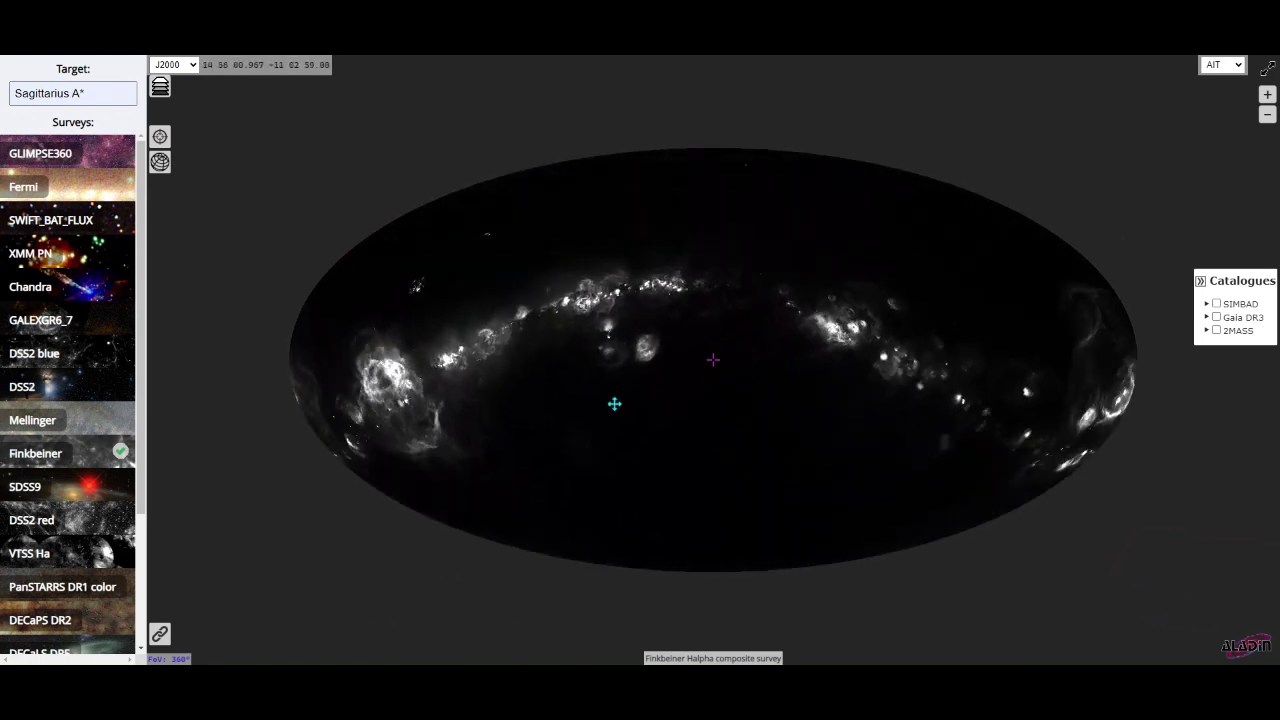
left_click_drag(706, 329, 795, 330)
left_click_drag(708, 343, 660, 360)
scroll(702, 362, "up", 2)
scroll(700, 361, "down", 2)
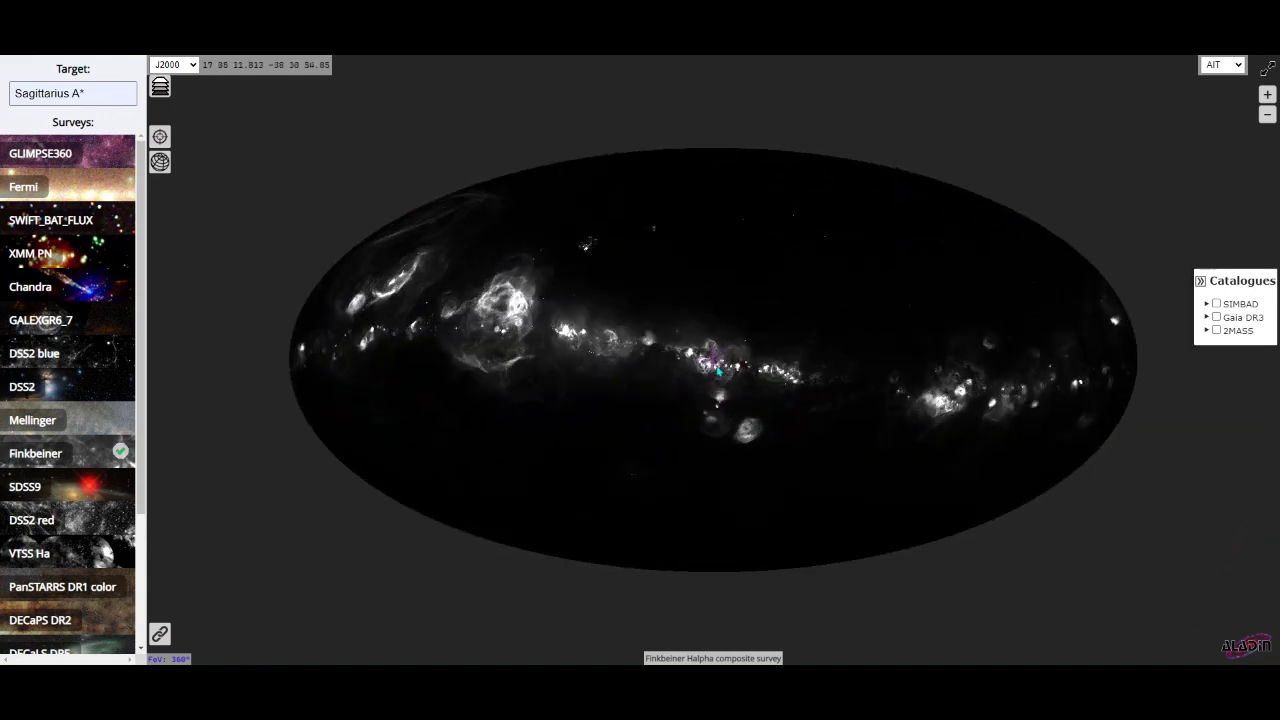
- Examine the Magellanic Clouds up close in Finkbeiner, zooming in on the brightest patch of the larger cloud
left_click_drag(672, 419, 729, 466)
scroll(737, 398, "up", 4)
scroll(735, 396, "down", 4)
scroll(731, 468, "up", 4)
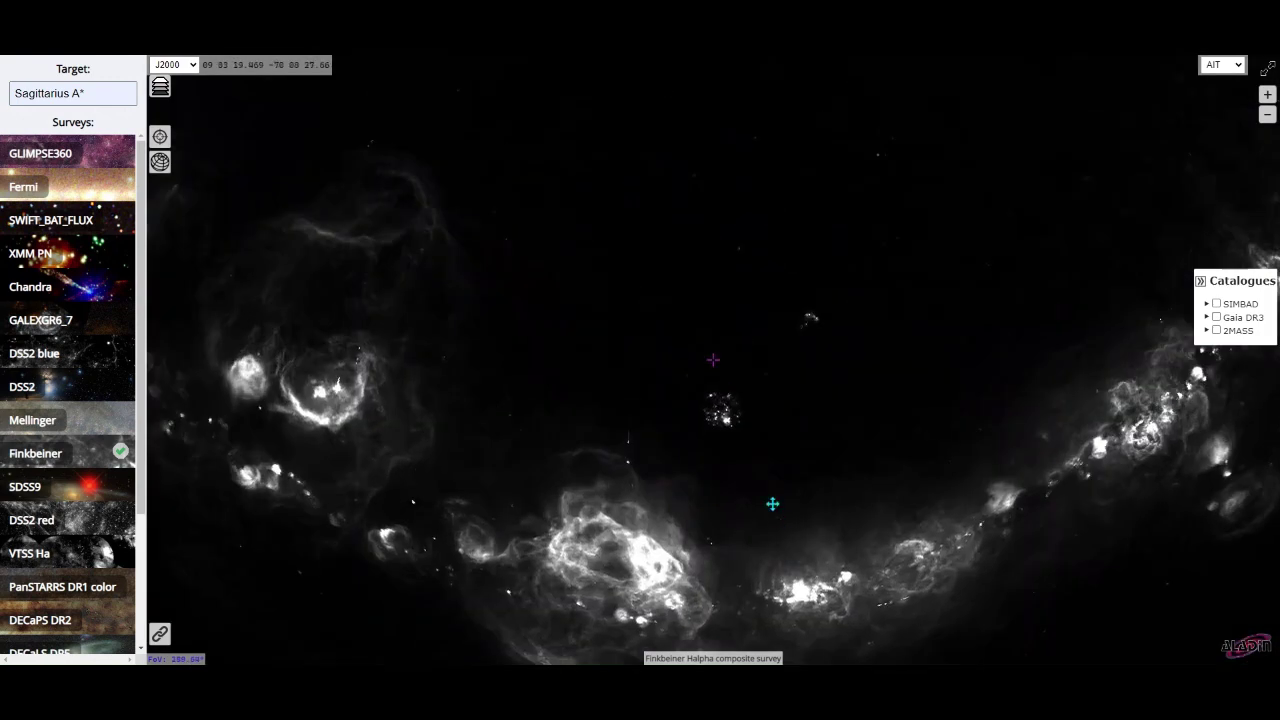
scroll(767, 473, "up", 5)
left_click_drag(771, 503, 769, 397)
scroll(769, 397, "up", 6)
left_click_drag(857, 429, 849, 449)
scroll(766, 454, "down", 3)
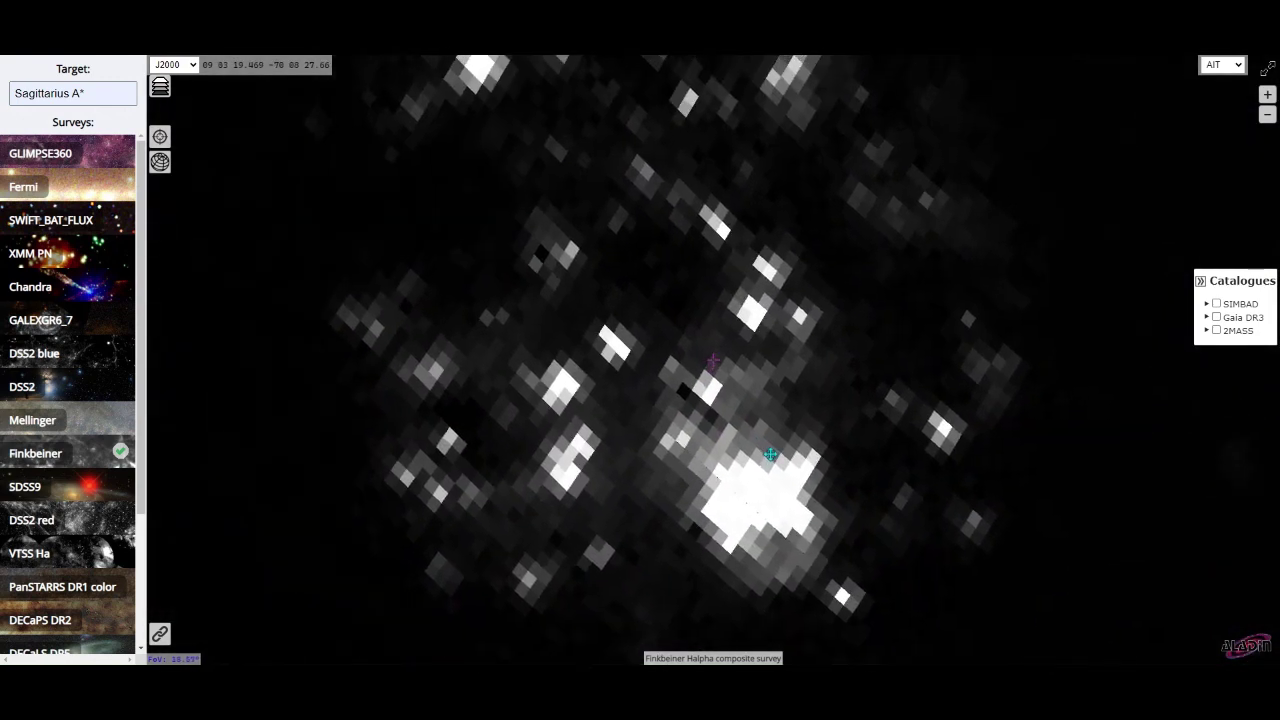
scroll(773, 461, "down", 10)
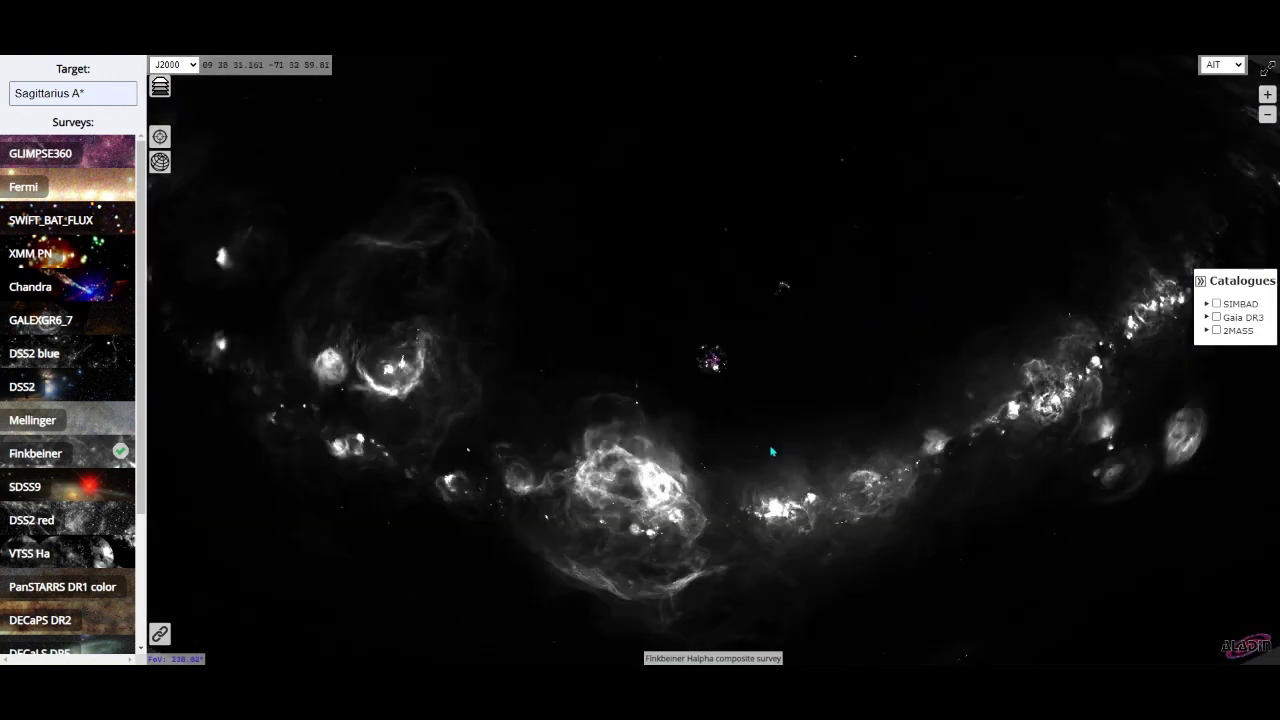
- Rotate the Finkbeiner all-sky view along the galactic plane and inspect the large filamentary nebula up close
scroll(790, 410, "down", 3)
left_click_drag(744, 617, 599, 490)
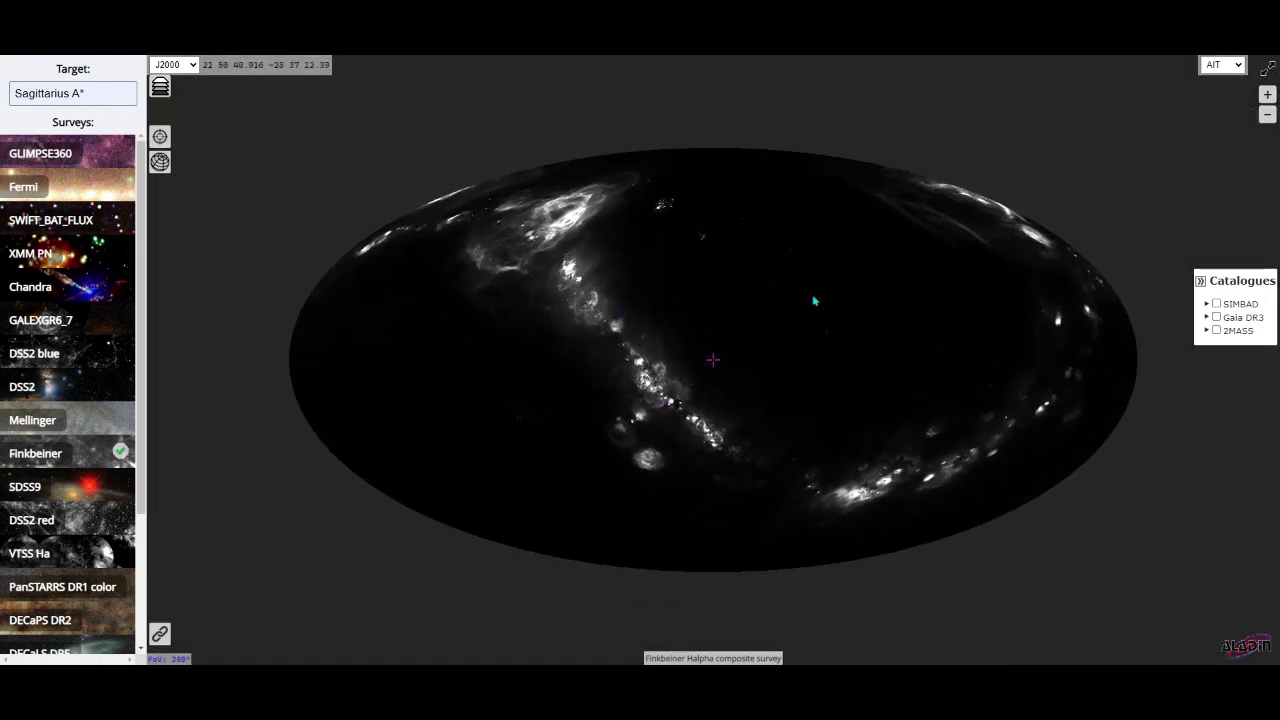
left_click_drag(814, 300, 924, 295)
left_click_drag(837, 437, 808, 425)
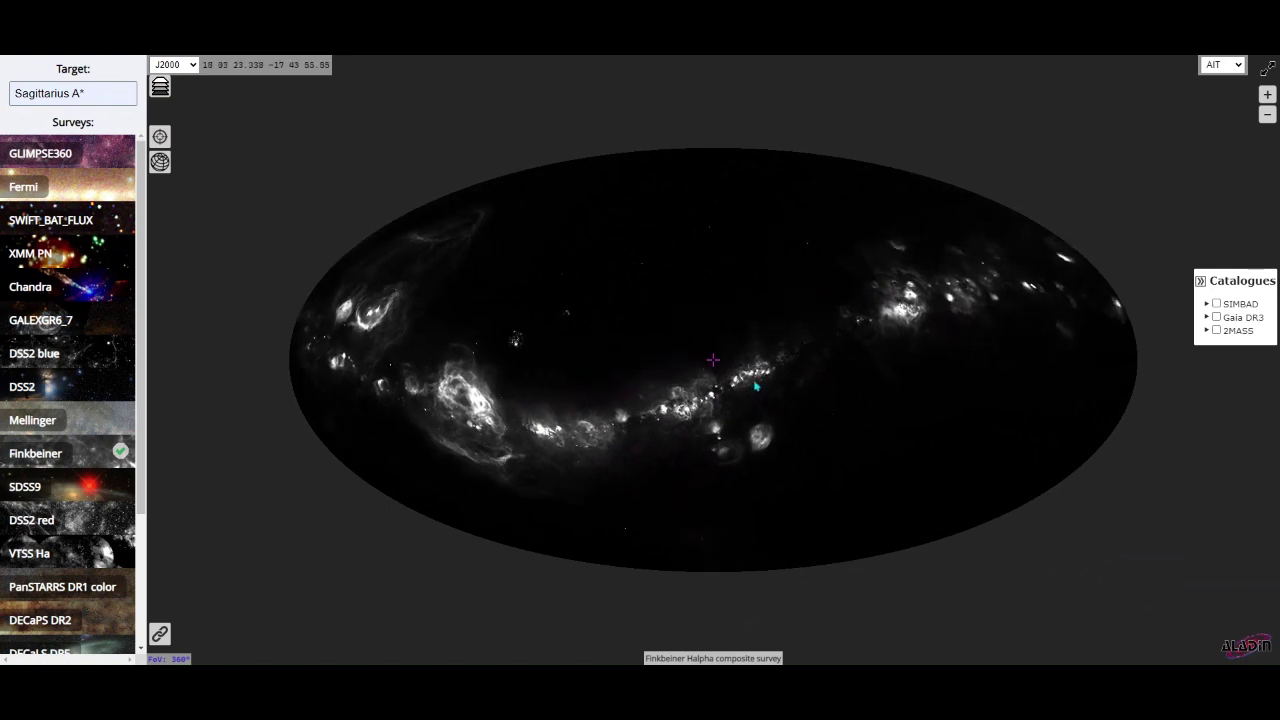
left_click_drag(791, 374, 680, 446)
scroll(654, 417, "up", 5)
scroll(655, 413, "up", 3)
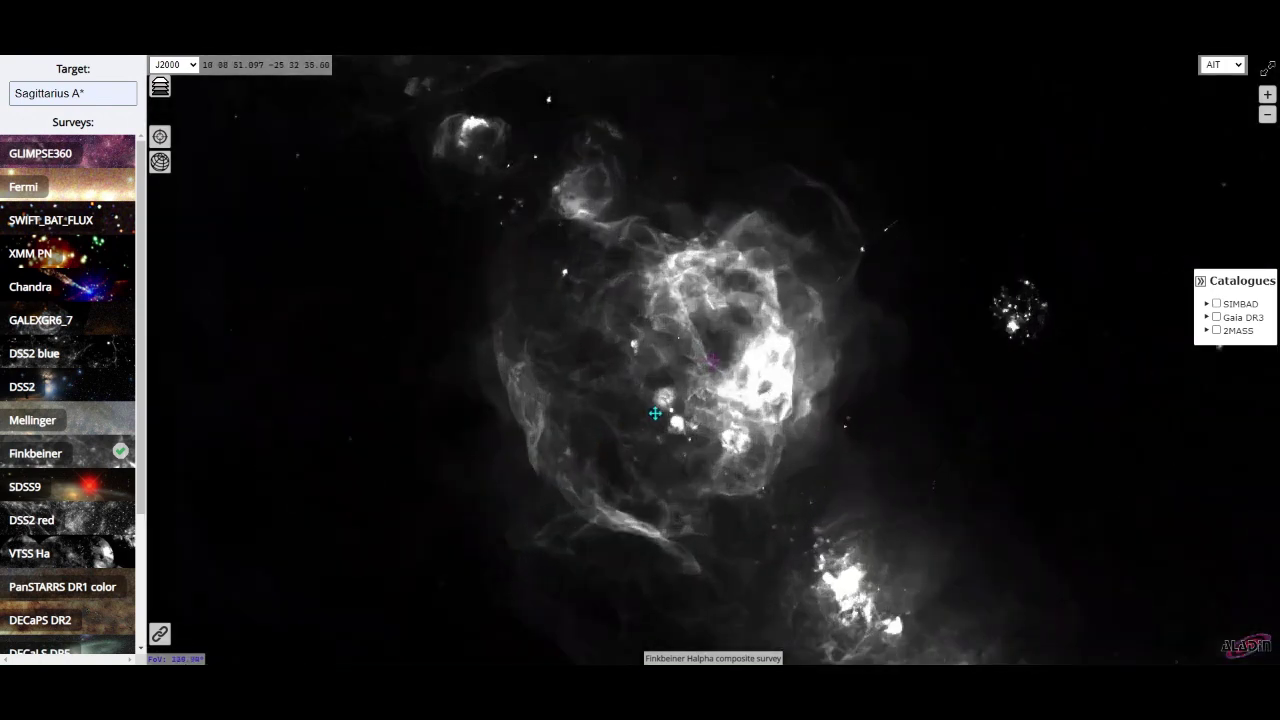
scroll(655, 414, "down", 5)
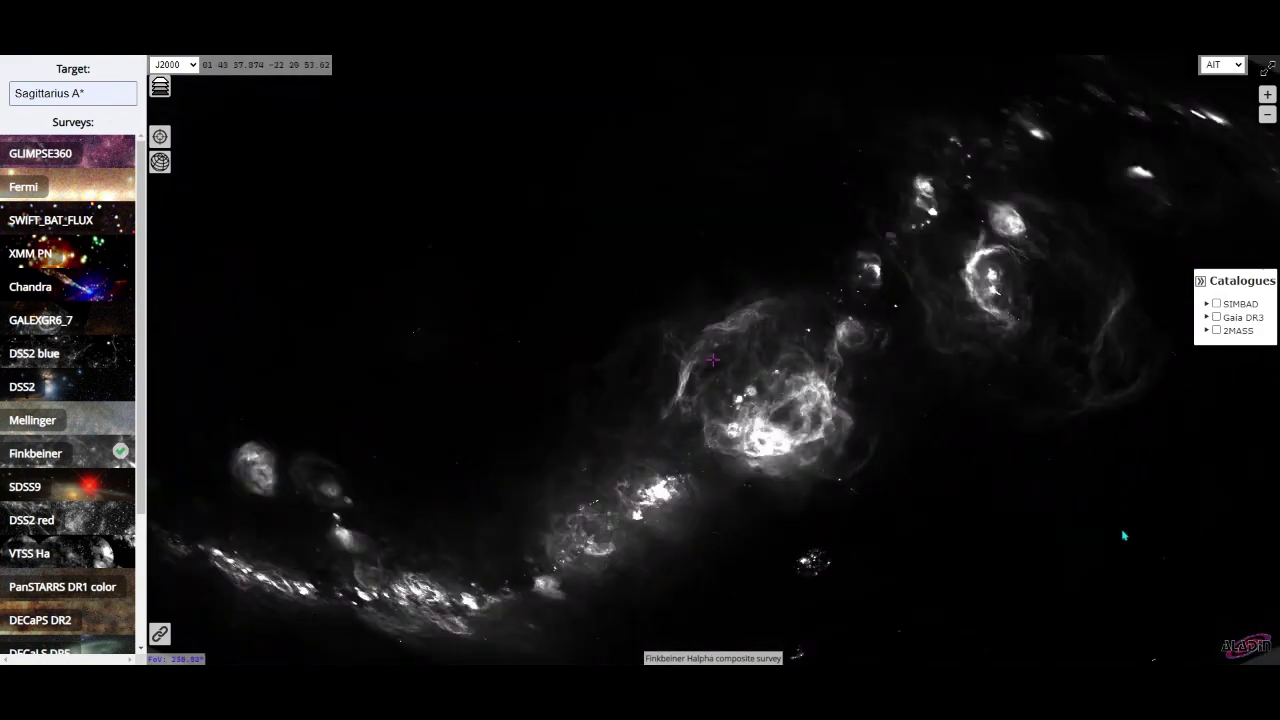
- Compare the large filamentary nebula with its surroundings near RA 06 21, Dec -41 at several zoom levels
scroll(1124, 536, "down", 3)
scroll(737, 408, "up", 6)
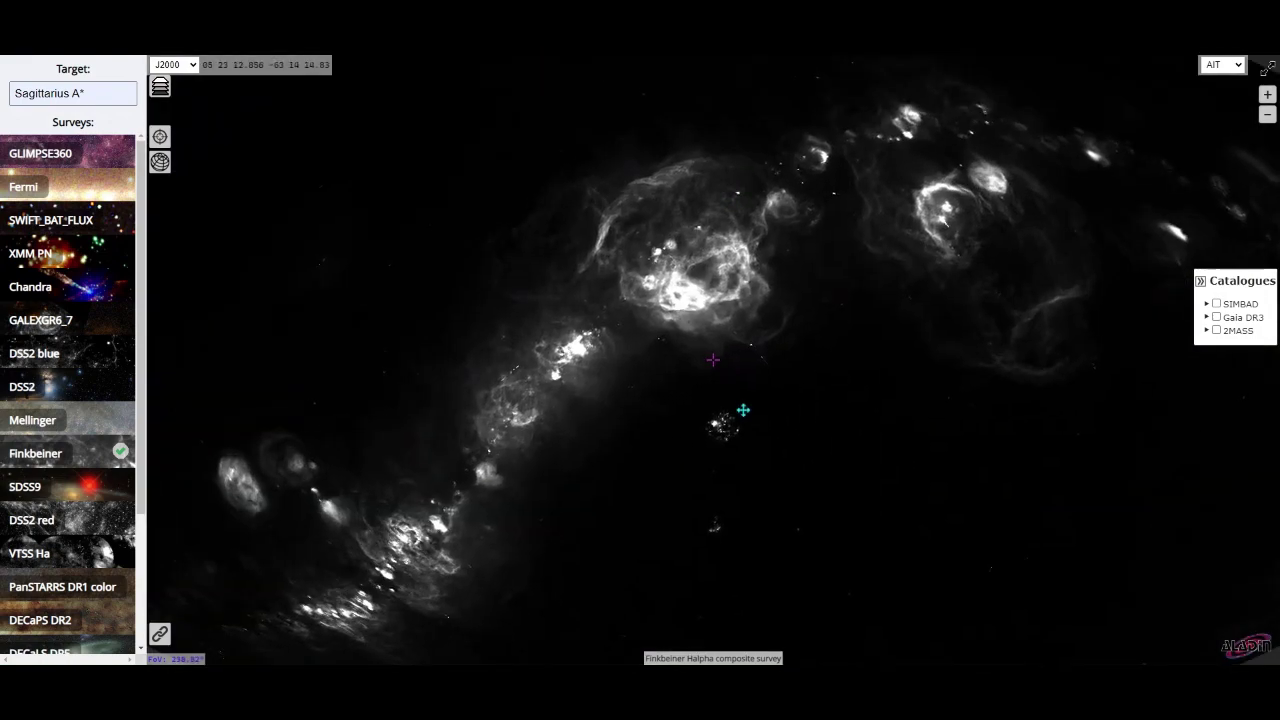
scroll(640, 463, "down", 5)
scroll(646, 460, "up", 5)
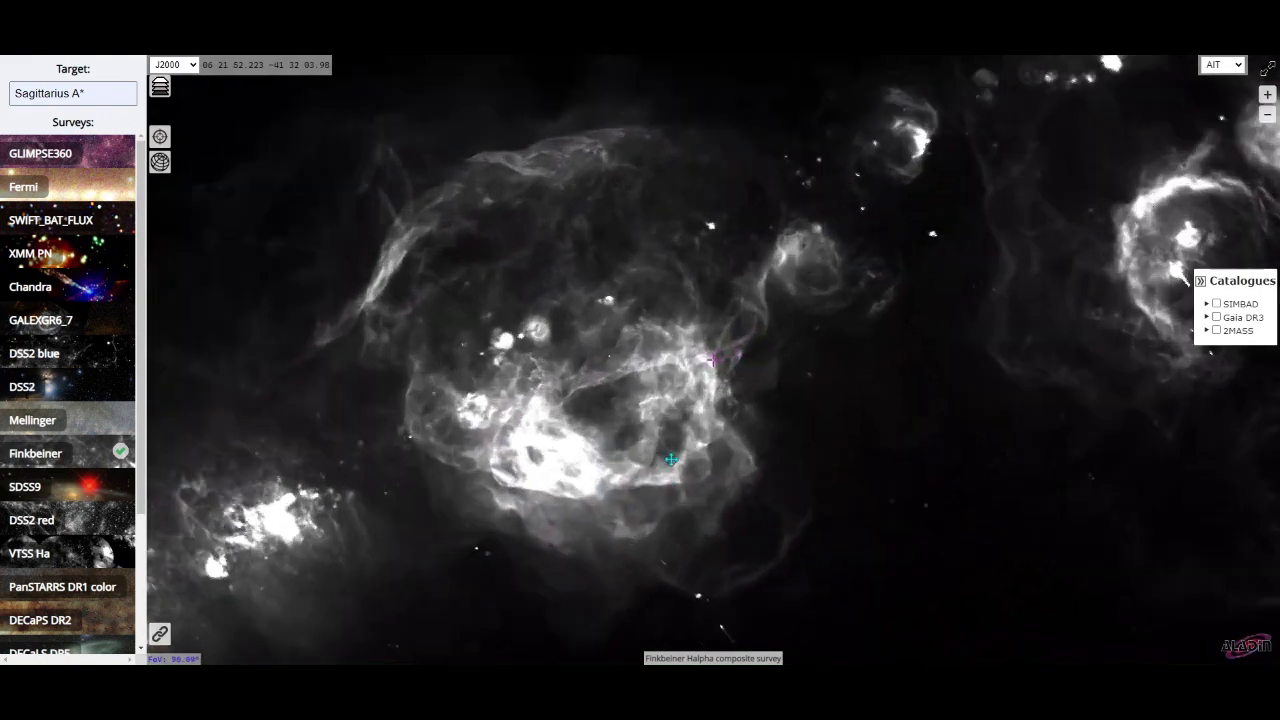
left_click_drag(671, 459, 785, 436)
scroll(397, 451, "down", 4)
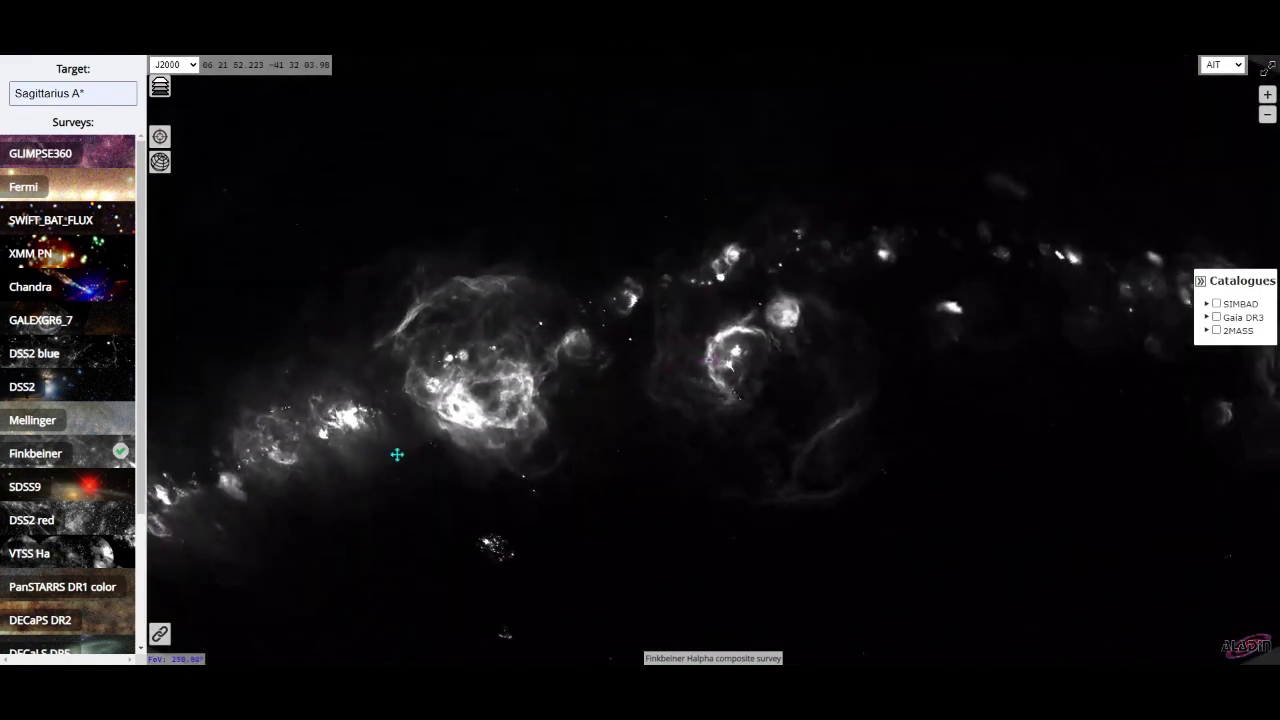
- Inspect the bright arc-shaped nebula in Orion up close and return to a wide Finkbeiner view
scroll(849, 409, "up", 2)
scroll(826, 446, "up", 2)
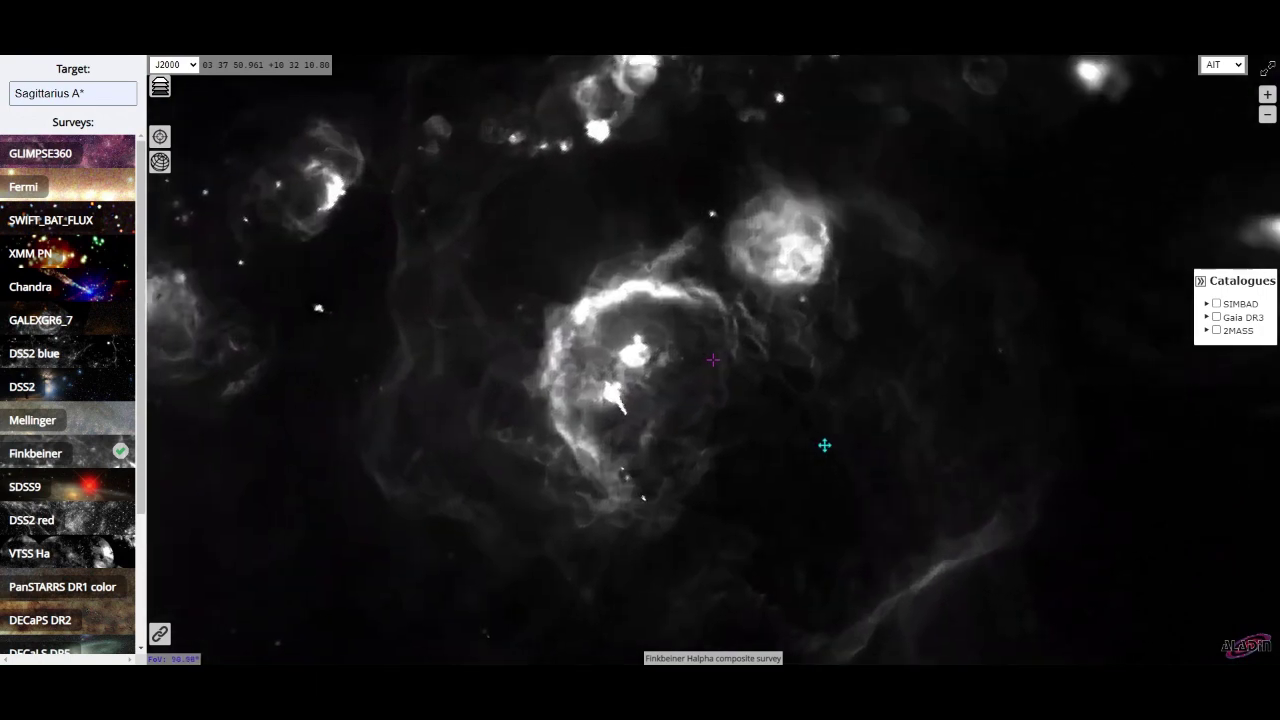
scroll(820, 446, "down", 2)
scroll(821, 449, "down", 1)
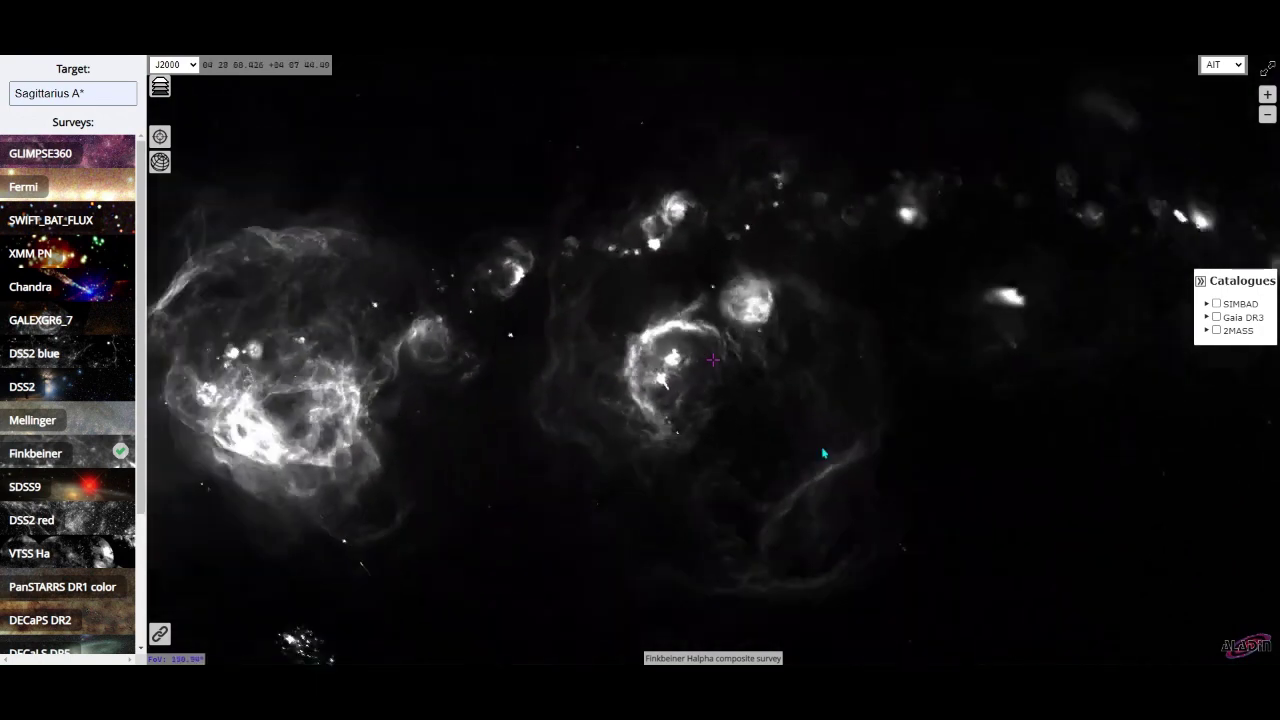
scroll(735, 463, "down", 1)
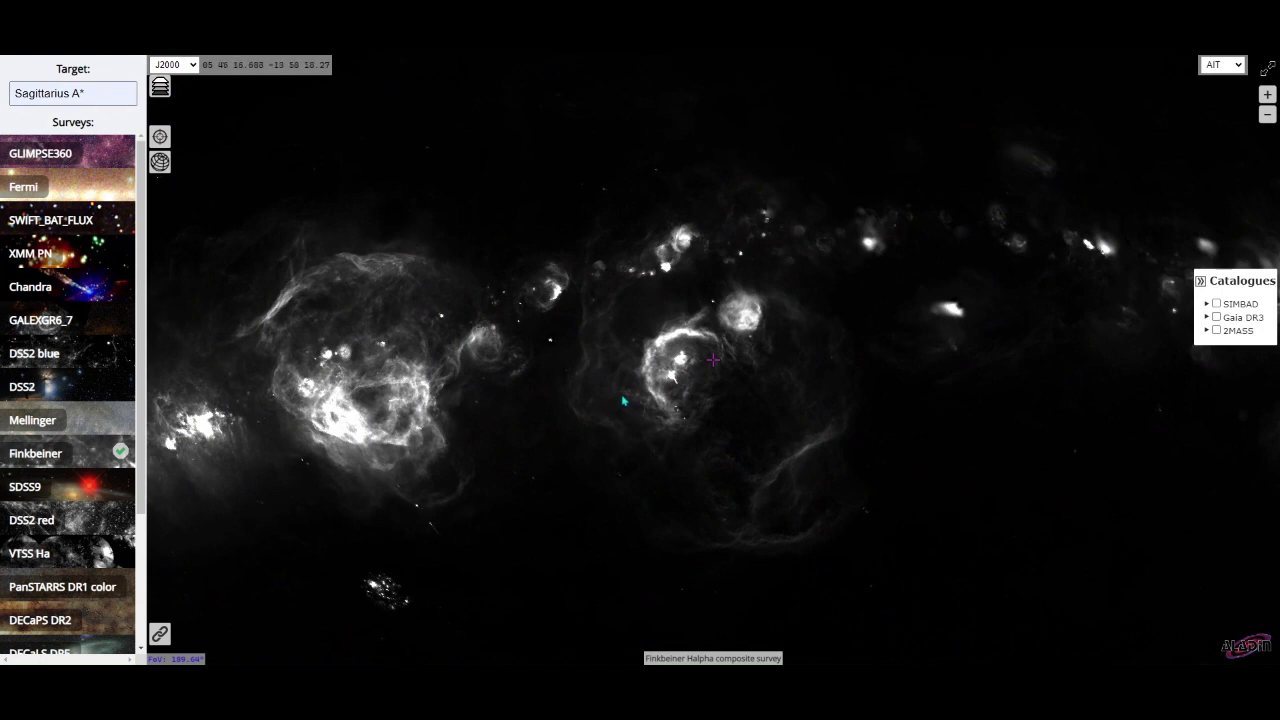
scroll(622, 401, "down", 3)
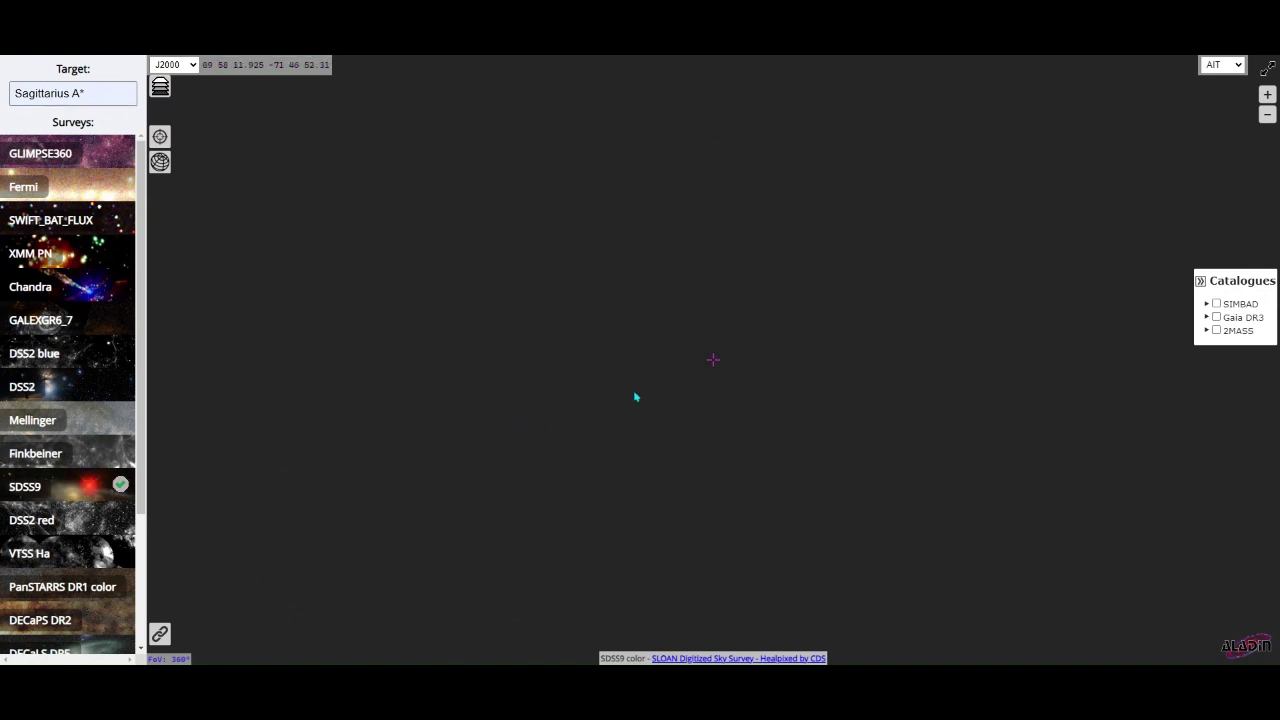
- Switch to the SDSS9 survey and zoom in on the spiral galaxy near RA 09 32, Dec +21 30
scroll(727, 379, "up", 5)
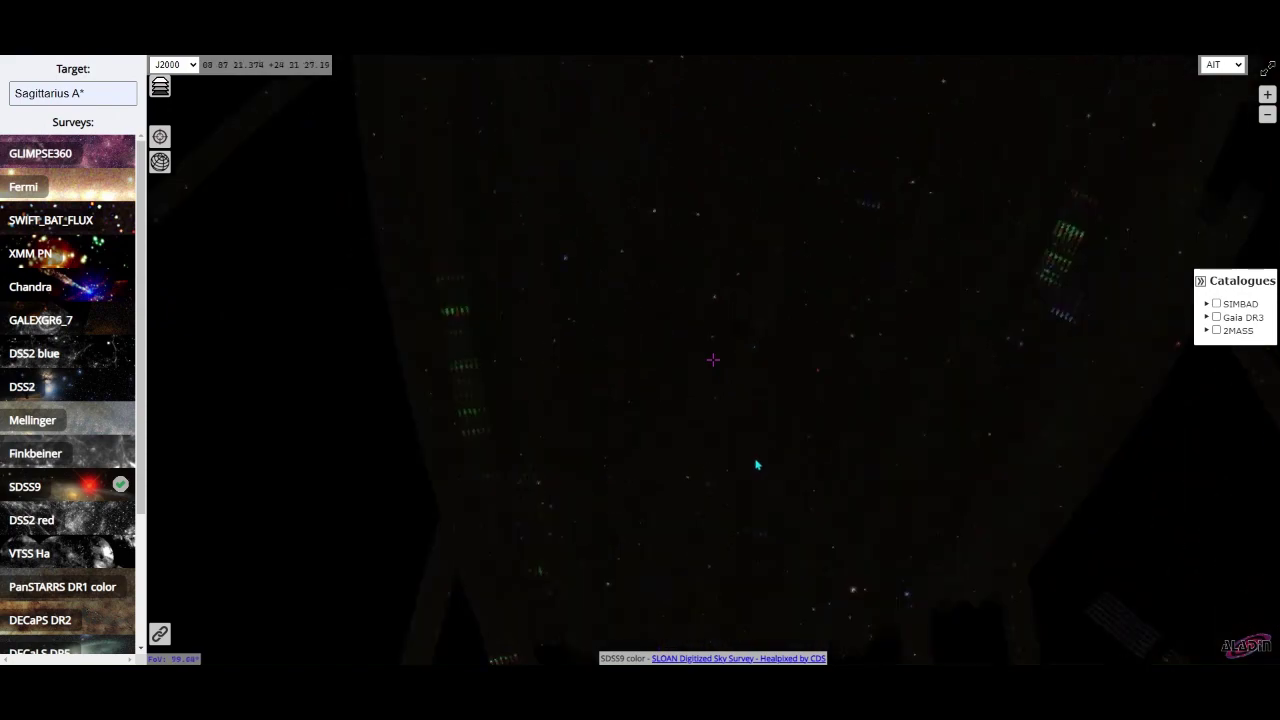
scroll(818, 354, "up", 5)
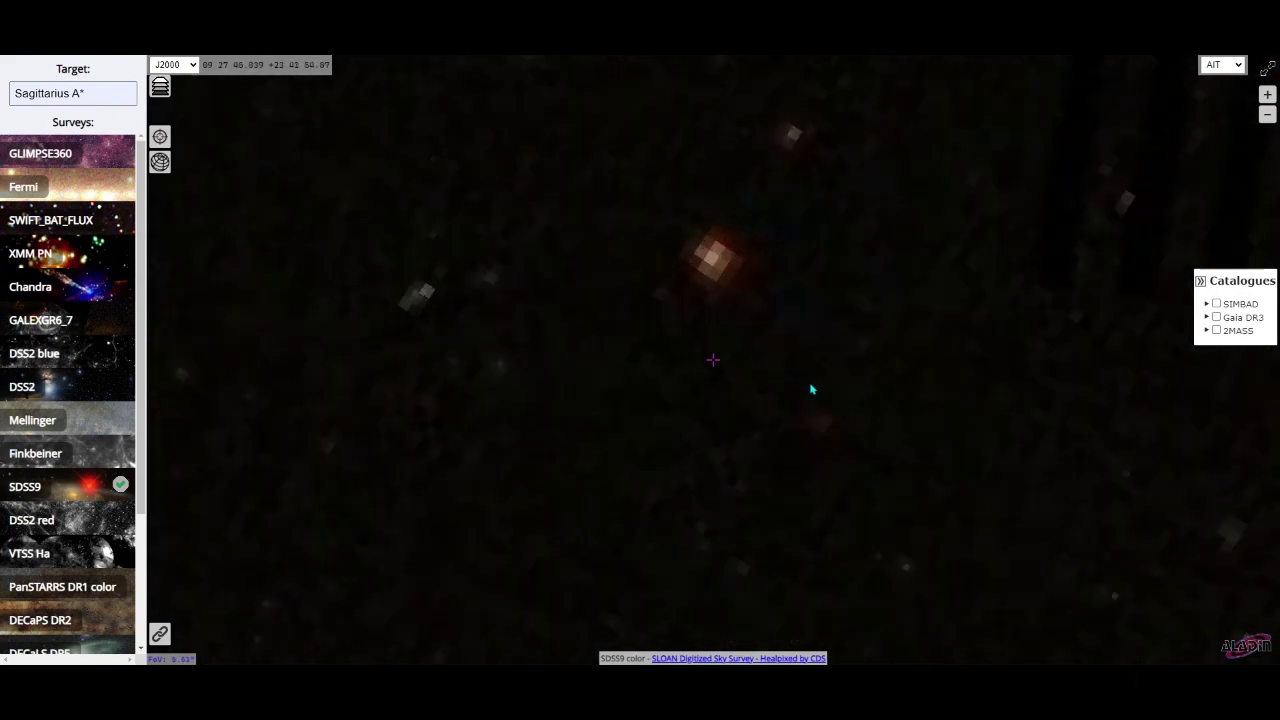
left_click_drag(549, 463, 885, 424)
scroll(528, 275, "up", 2)
left_click_drag(525, 278, 739, 377)
scroll(739, 377, "up", 3)
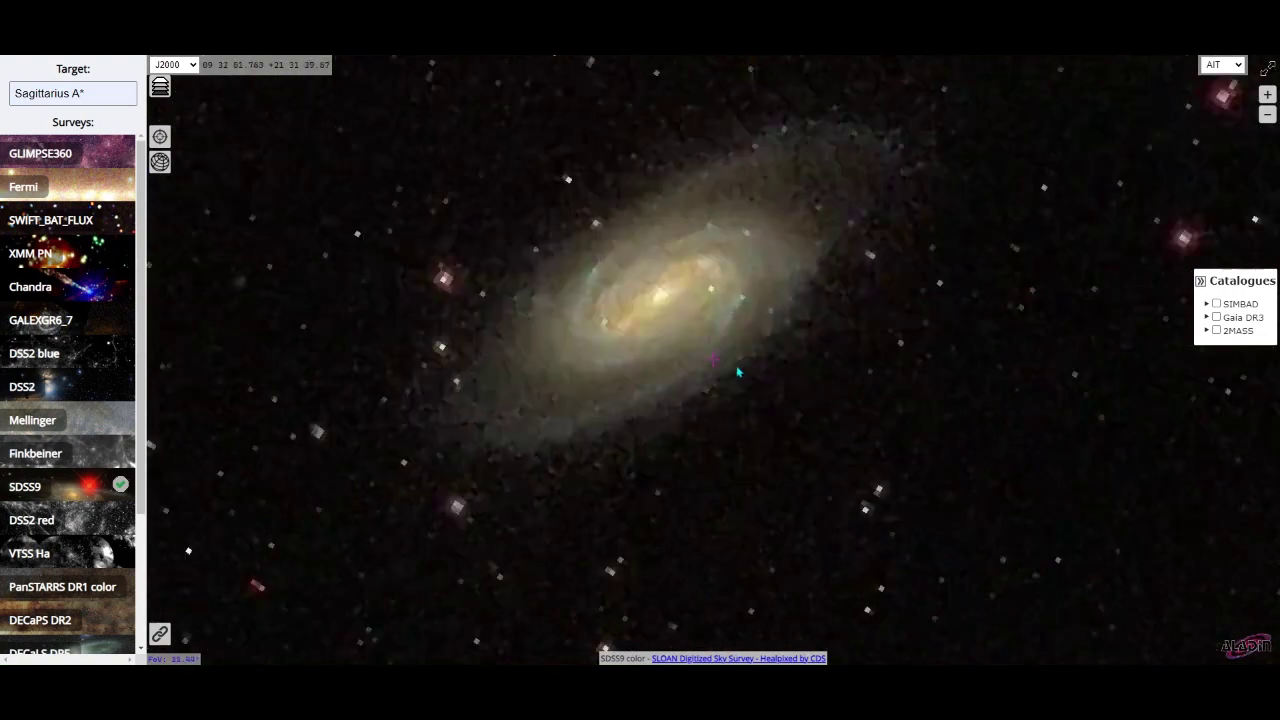
scroll(766, 437, "down", 1)
scroll(768, 440, "up", 4)
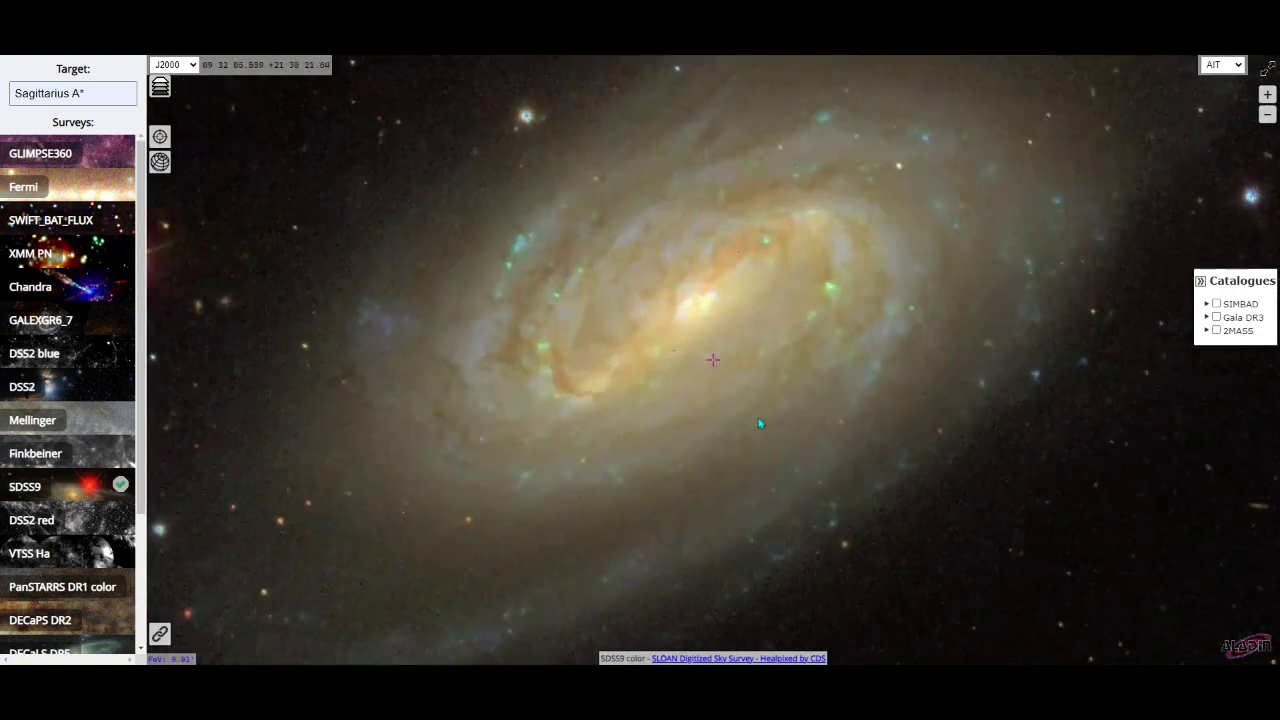
- Examine the sky field surrounding the spiral galaxy near RA 09 32, Dec +21 30 at several zoom levels
scroll(758, 495, "down", 2)
left_click_drag(757, 500, 1097, 240)
scroll(901, 302, "up", 1)
scroll(901, 302, "up", 1)
scroll(1097, 240, "up", 3)
left_click_drag(517, 400, 942, 636)
scroll(899, 574, "up", 2)
scroll(899, 574, "down", 3)
left_click_drag(542, 377, 497, 586)
scroll(534, 490, "down", 1)
scroll(534, 490, "down", 2)
left_click_drag(768, 340, 497, 503)
left_click_drag(724, 427, 688, 322)
scroll(688, 322, "down", 1)
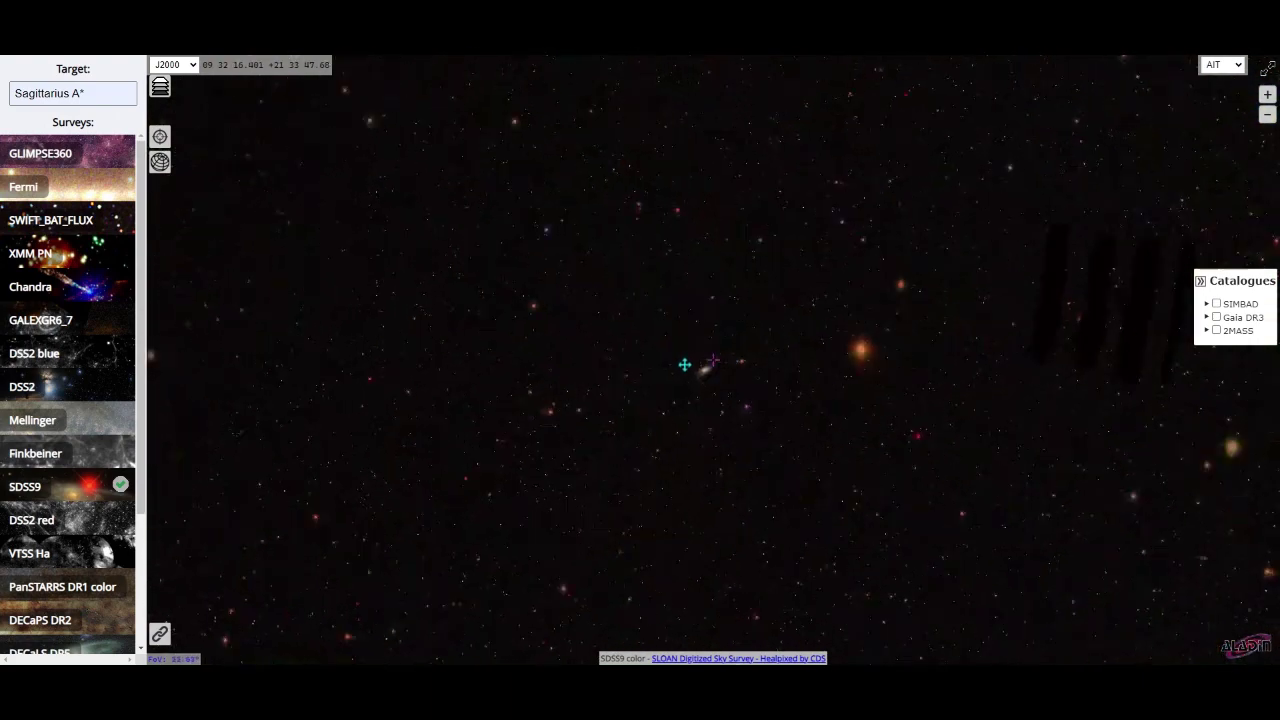
- Rotate the SDSS9 all-sky view to inspect the survey's coverage strips and gaps
scroll(747, 313, "down", 8)
scroll(686, 417, "up", 3)
left_click_drag(686, 417, 843, 375)
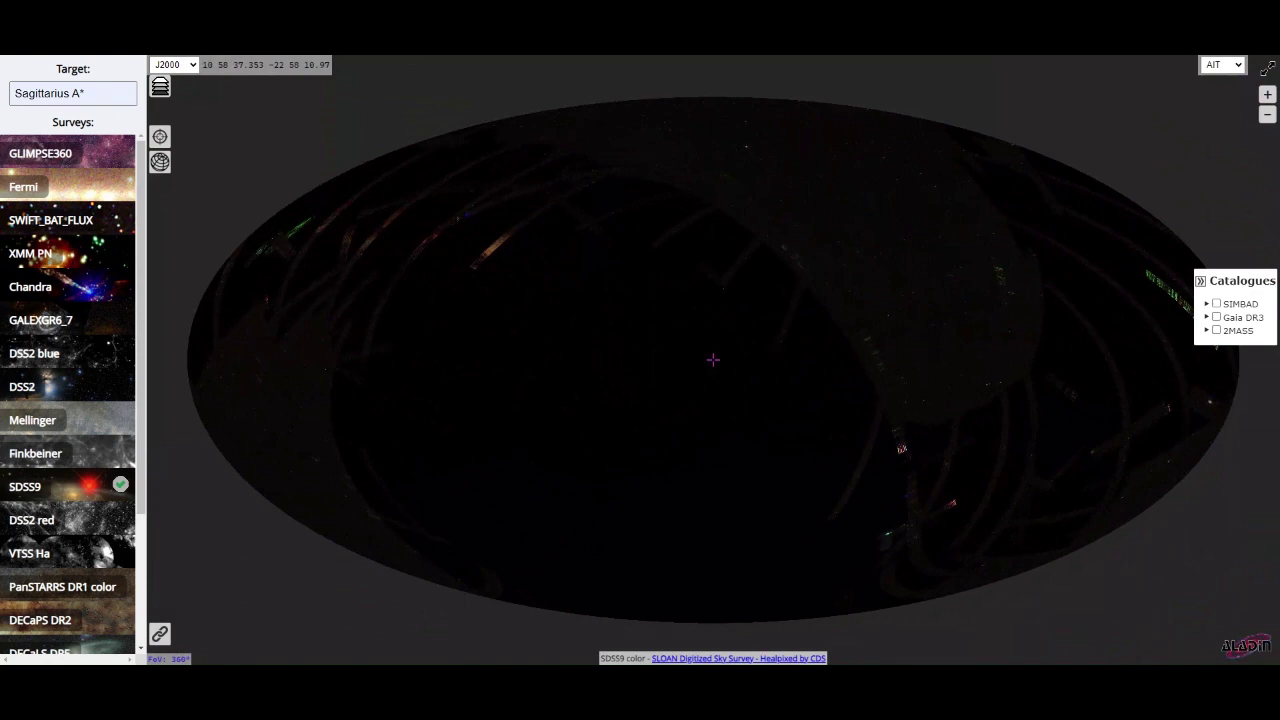
left_click_drag(960, 262, 782, 526)
left_click_drag(836, 446, 497, 448)
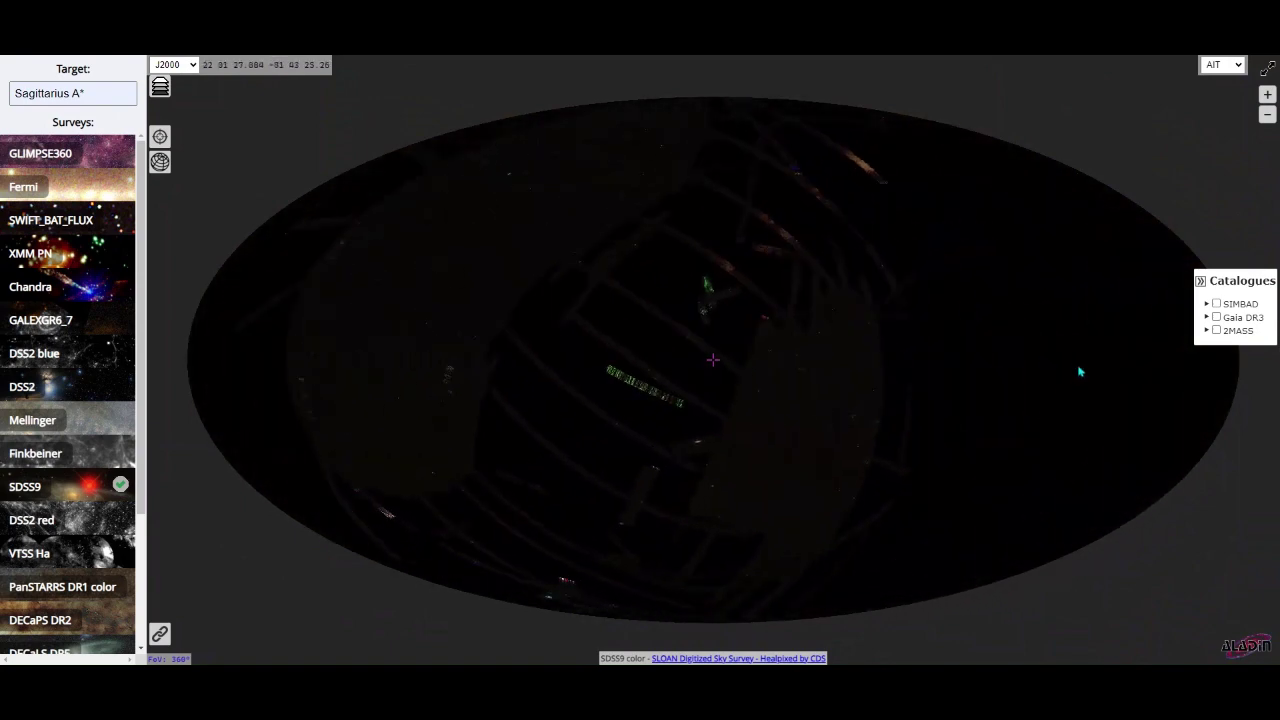
- Examine the stars and galaxies near RA 12 40, Dec +40 in SDSS9 and return to the all-sky view
scroll(734, 325, "up", 5)
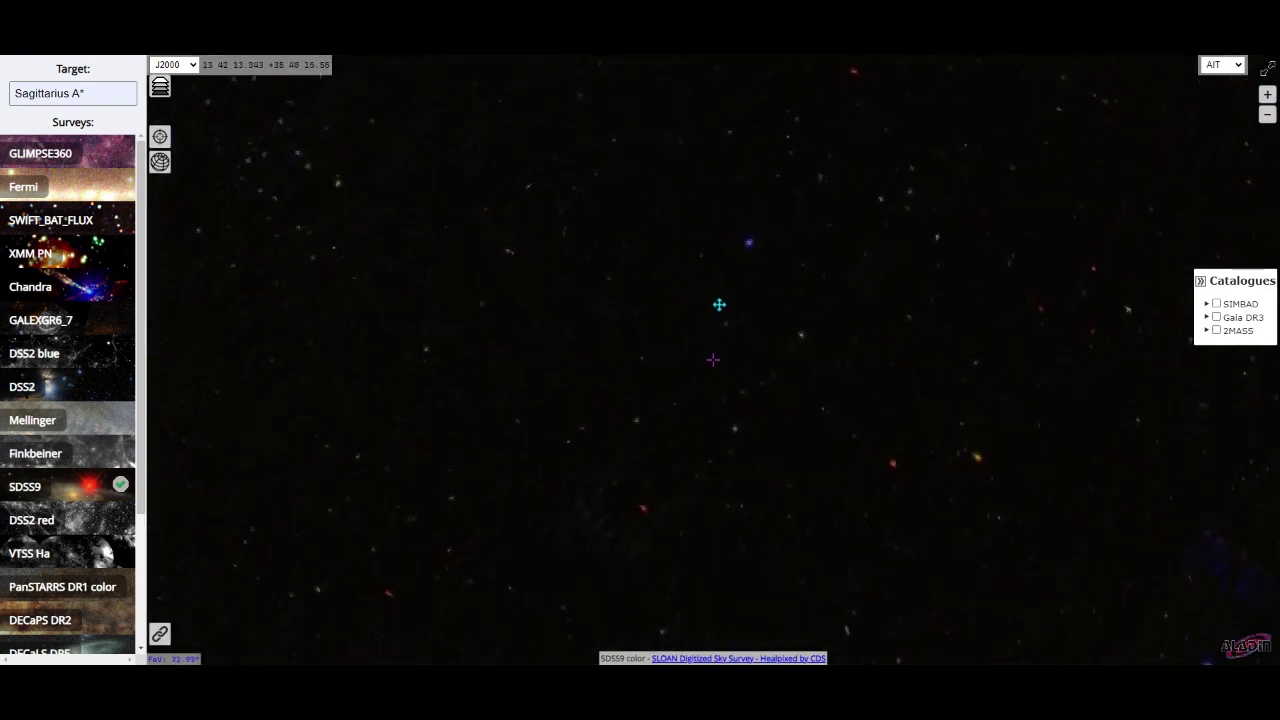
scroll(724, 291, "up", 4)
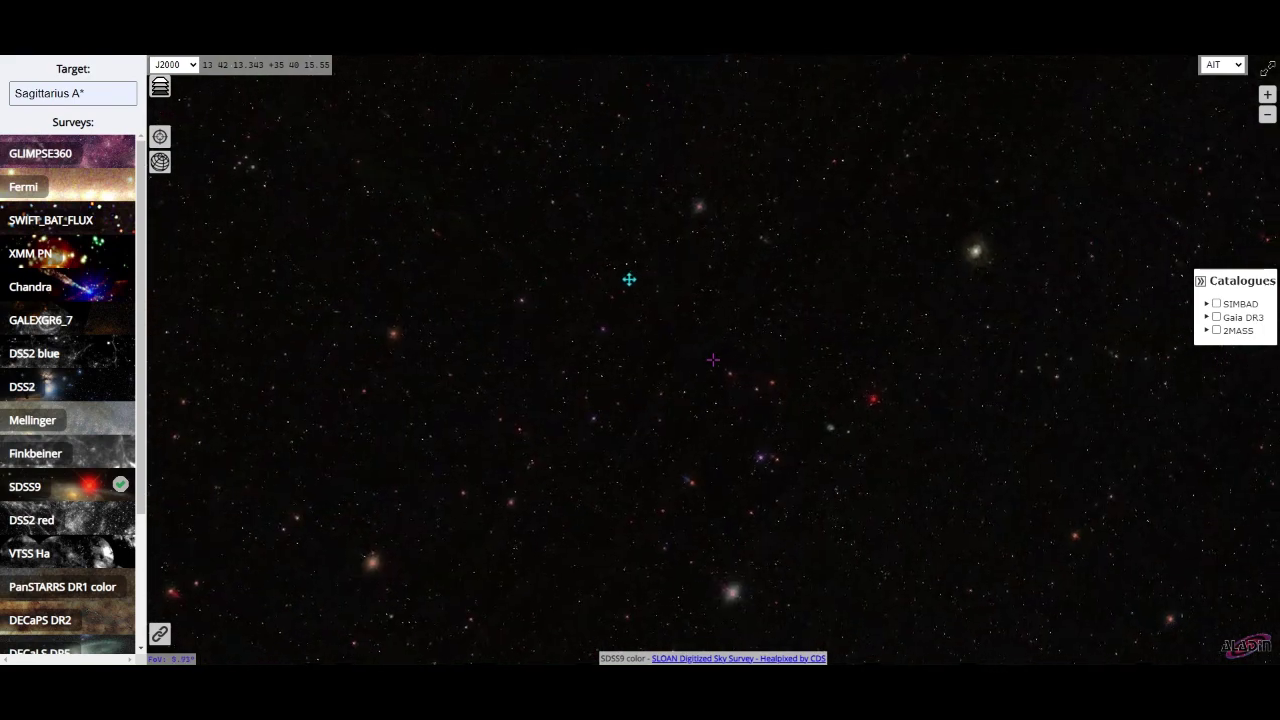
scroll(628, 280, "up", 4)
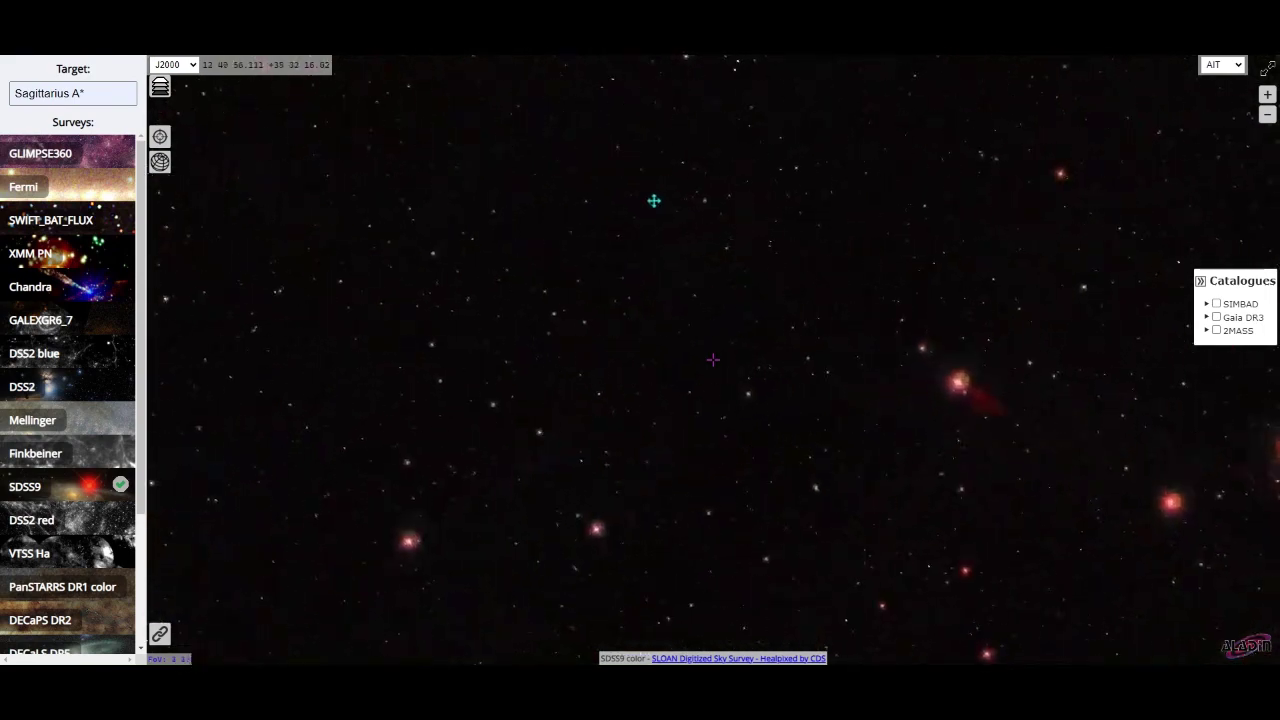
left_click_drag(618, 194, 626, 163)
scroll(627, 169, "up", 5)
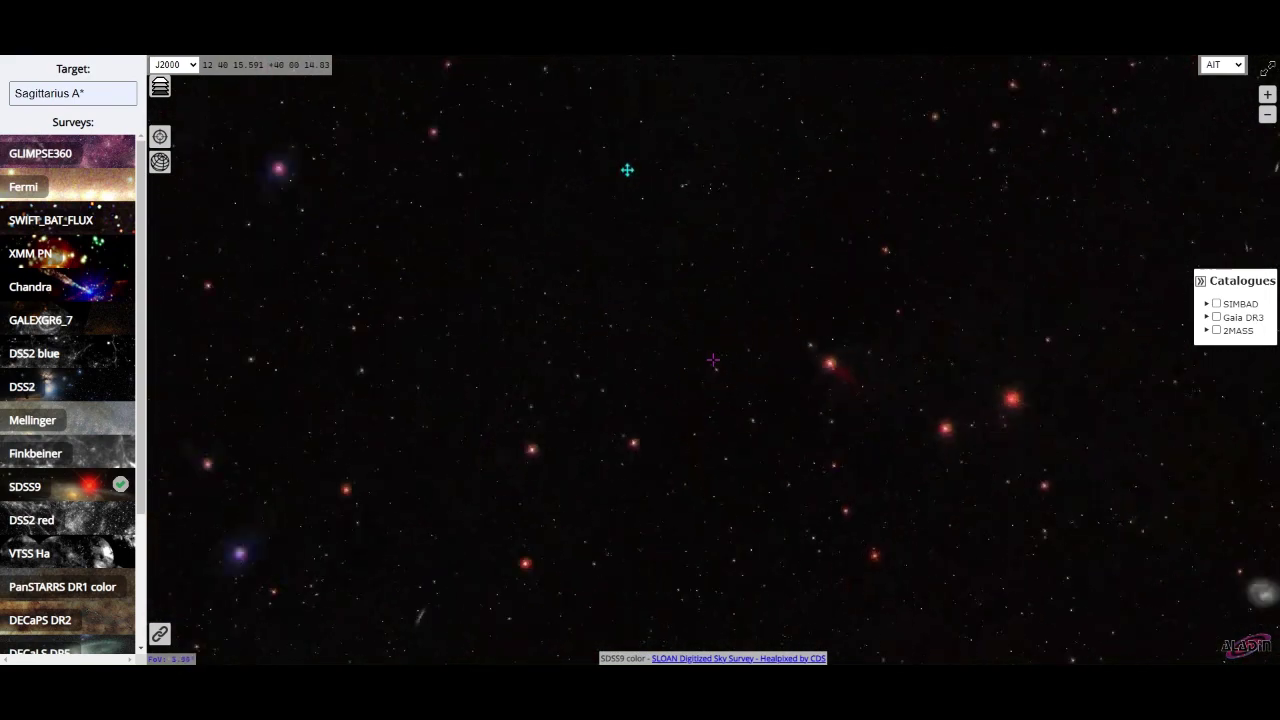
scroll(580, 166, "down", 10)
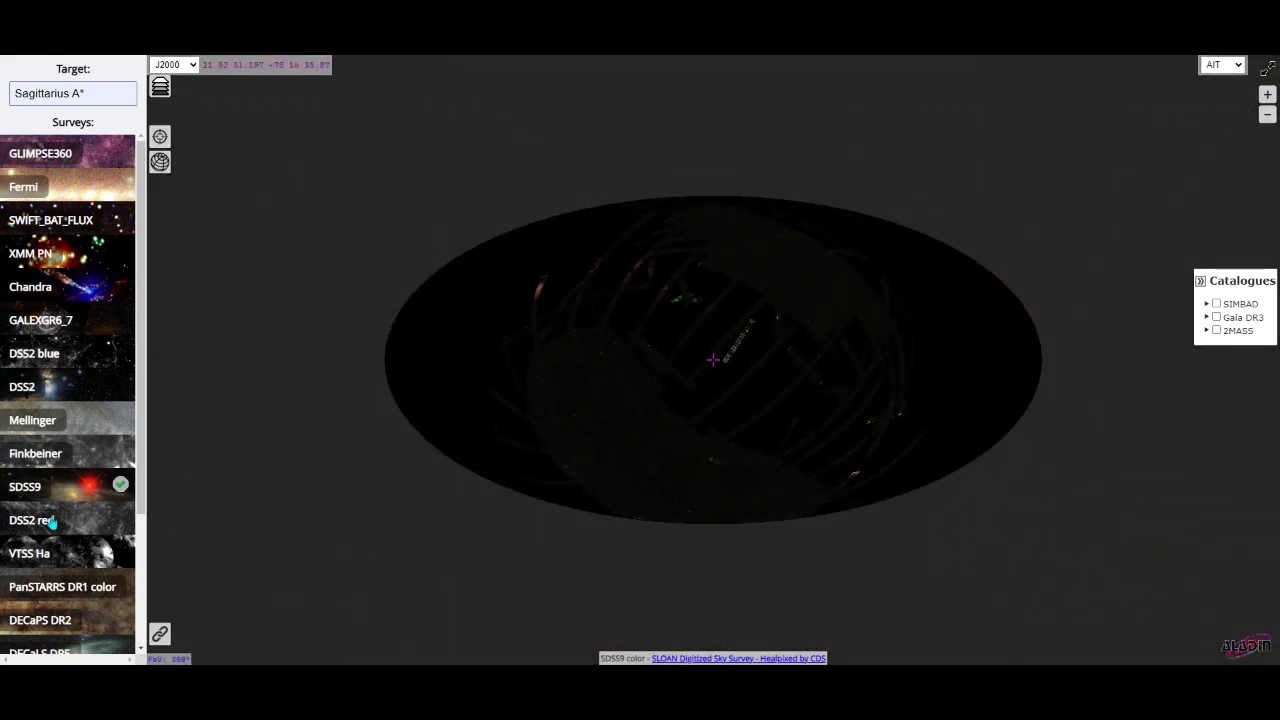
- Switch to the DSS2 red survey and examine the bright central stretch of the Milky Way
left_click_drag(624, 422, 618, 428)
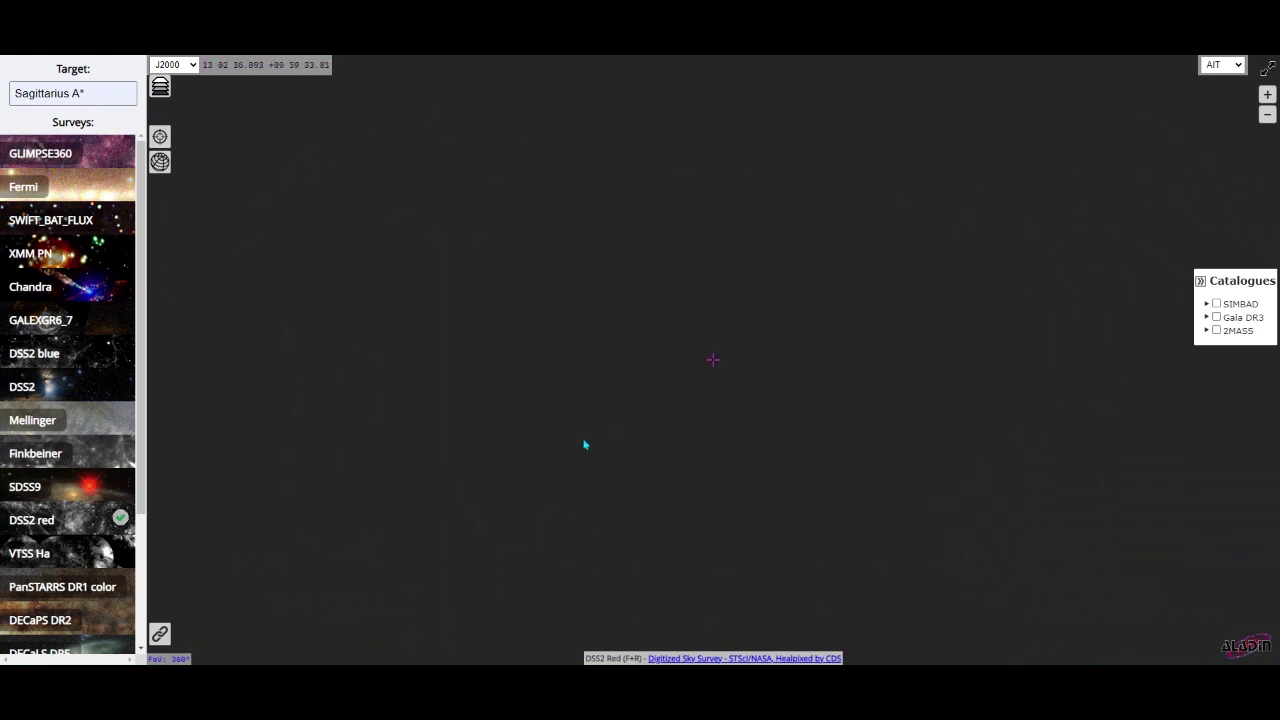
scroll(532, 568, "up", 5)
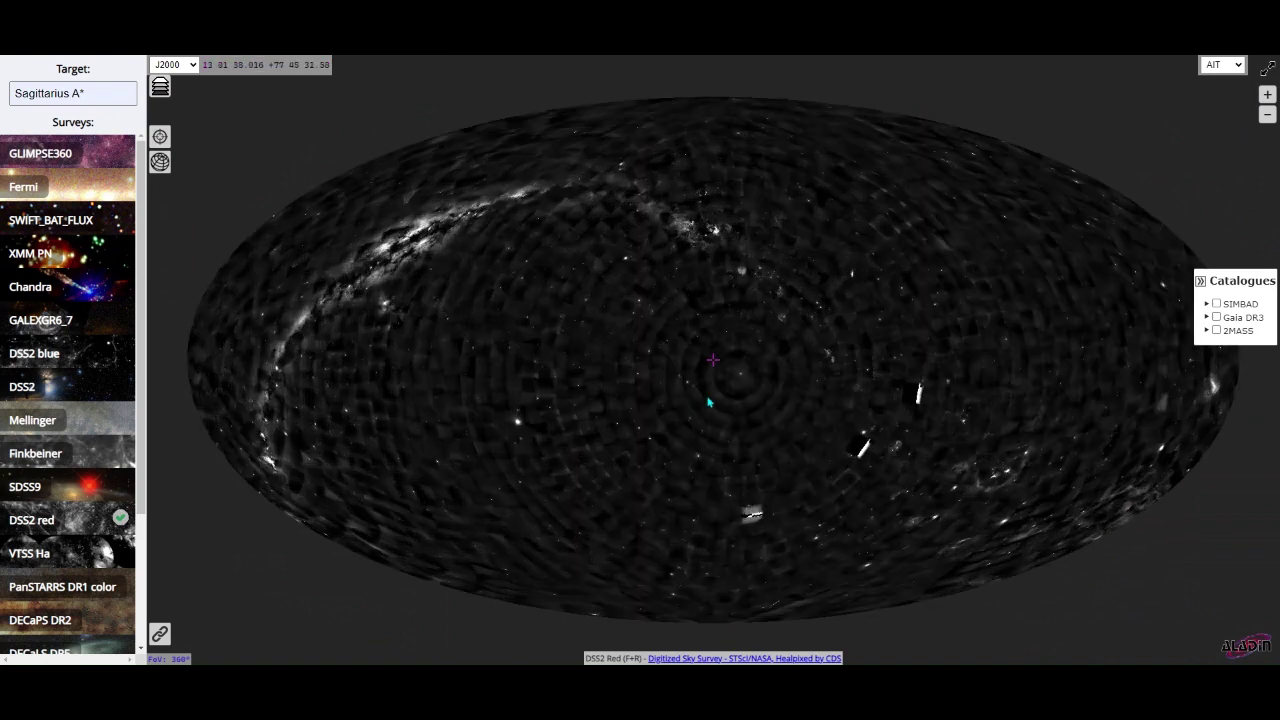
left_click_drag(668, 361, 856, 476)
scroll(755, 452, "up", 5)
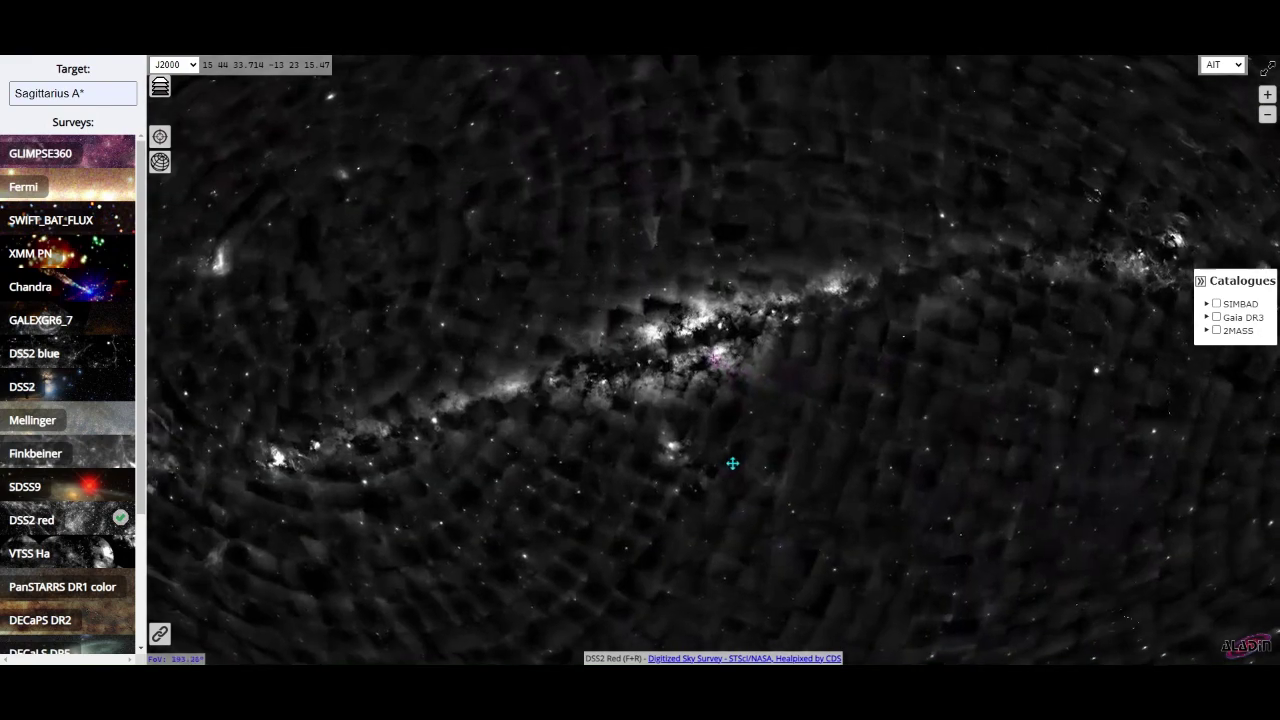
- Switch to the VTSS Ha survey and rotate the all-sky view to its covered region
scroll(757, 471, "down", 5)
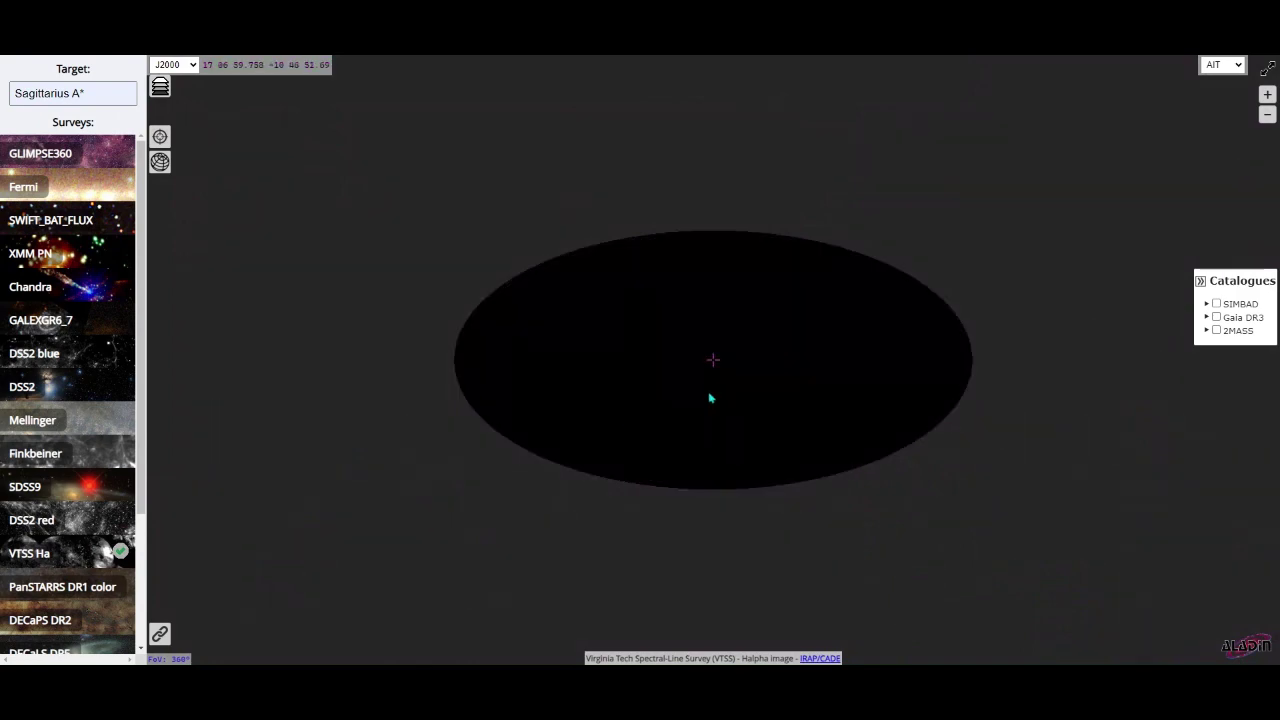
scroll(690, 400, "up", 2)
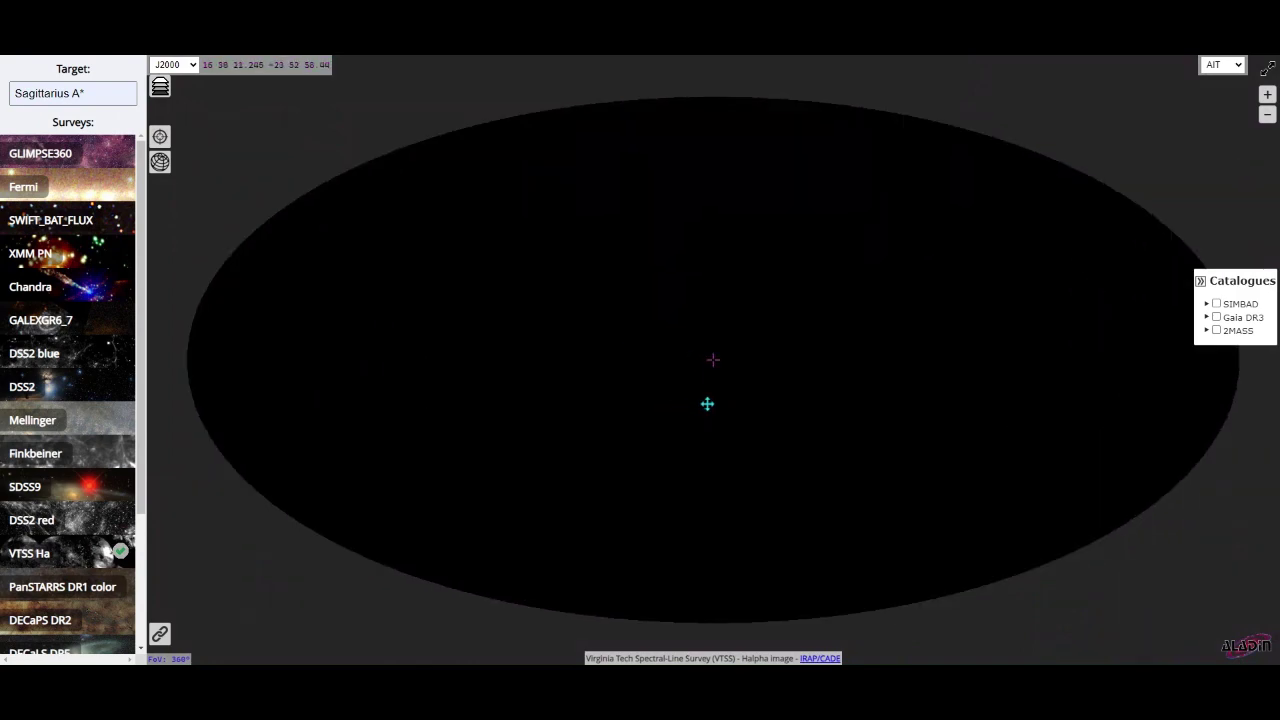
left_click_drag(672, 418, 820, 457)
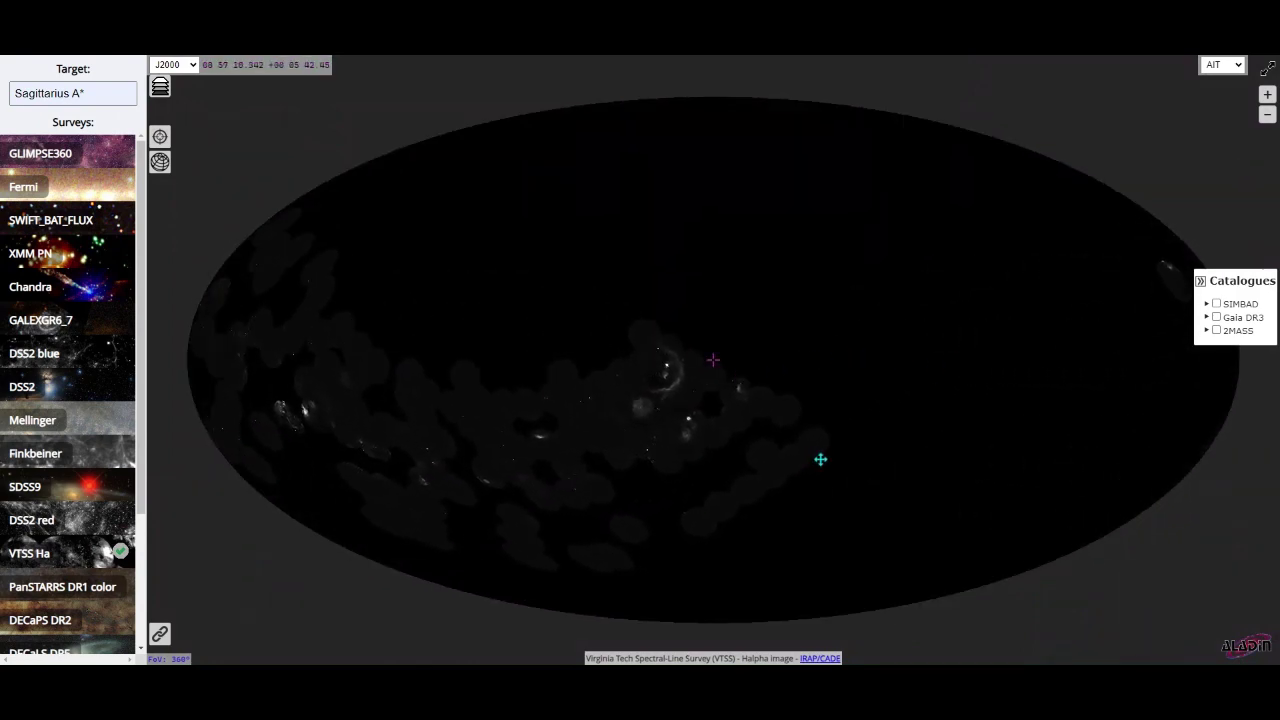
- Rotate the VTSS Ha all-sky view to inspect how far the survey's covered band extends
scroll(857, 417, "up", 4)
scroll(839, 403, "down", 4)
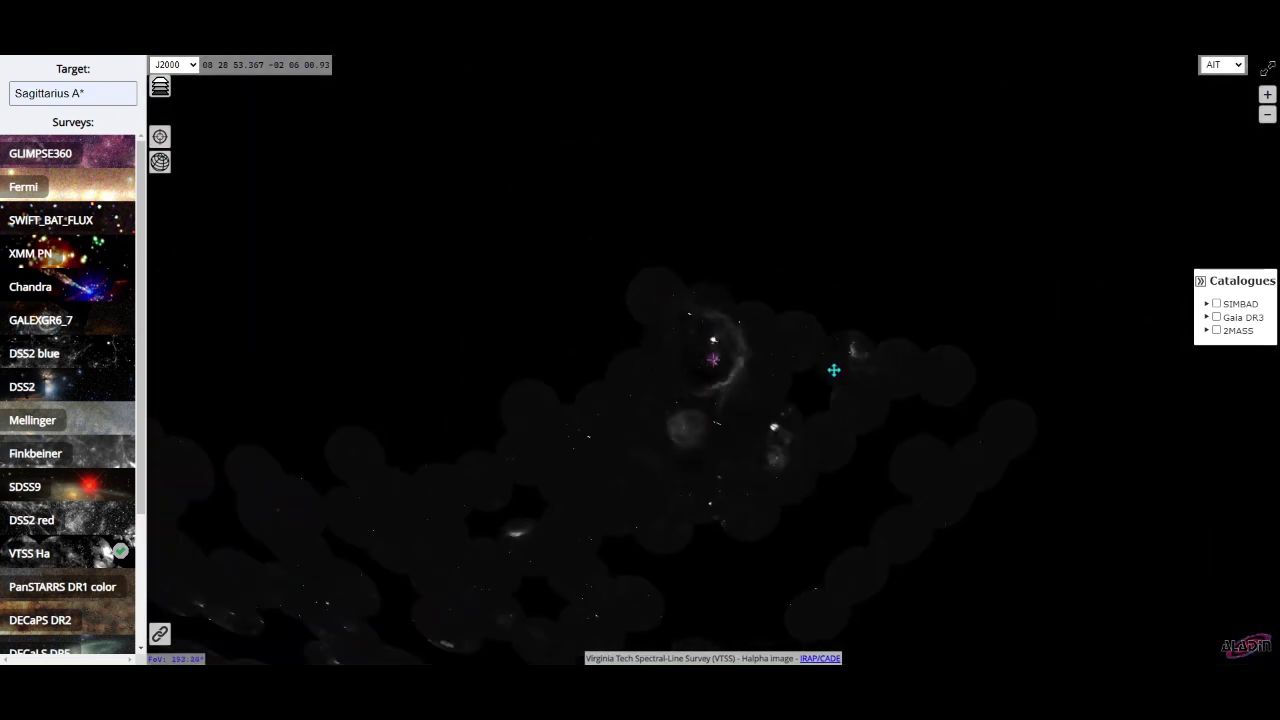
scroll(875, 378, "down", 2)
left_click_drag(1029, 389, 620, 494)
scroll(620, 494, "down", 1)
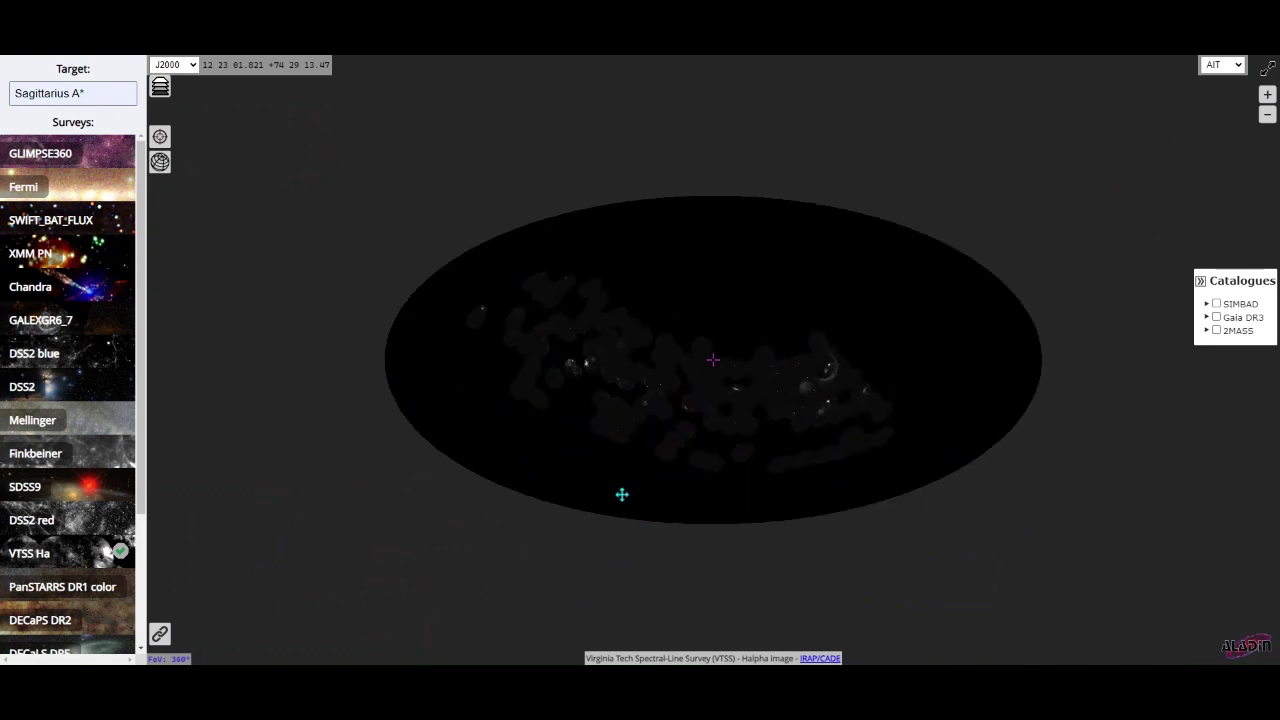
- Examine the large arc-shaped nebula and the round nebula beside it in VTSS Ha, and return to the all-sky view
scroll(626, 457, "up", 4)
left_click_drag(1034, 437, 736, 415)
scroll(736, 415, "up", 3)
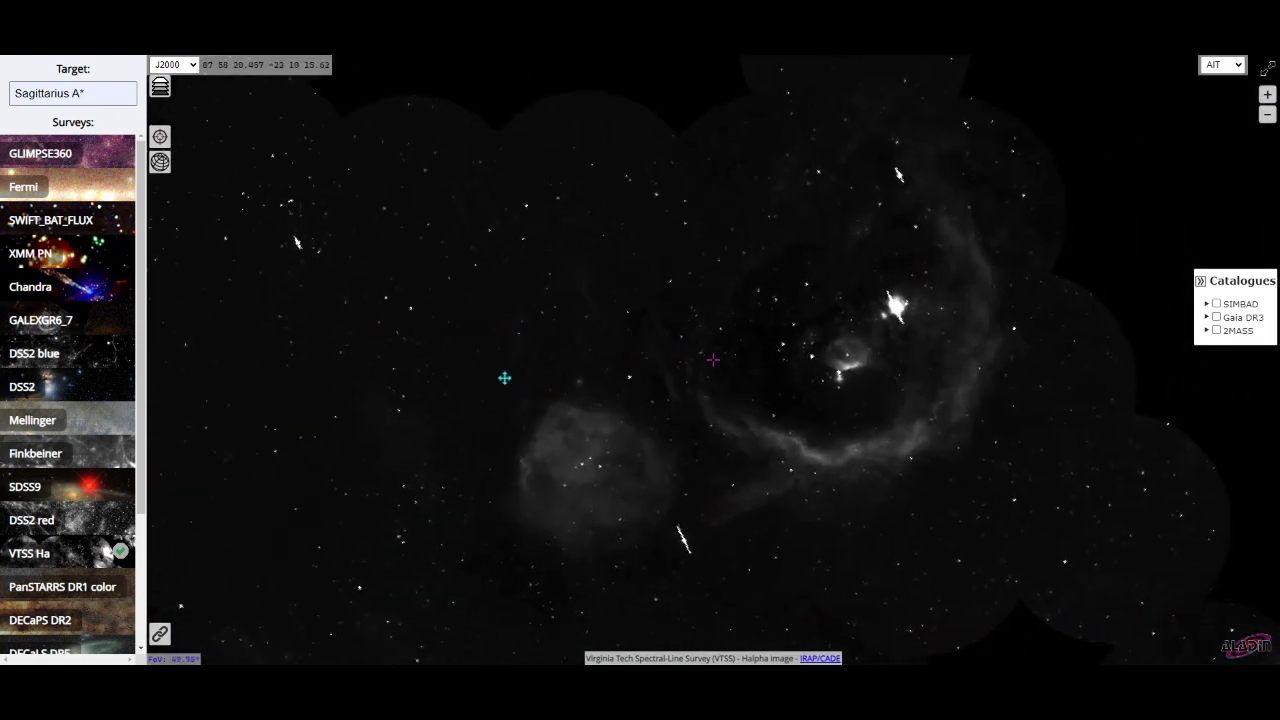
scroll(763, 392, "up", 3)
scroll(763, 392, "down", 5)
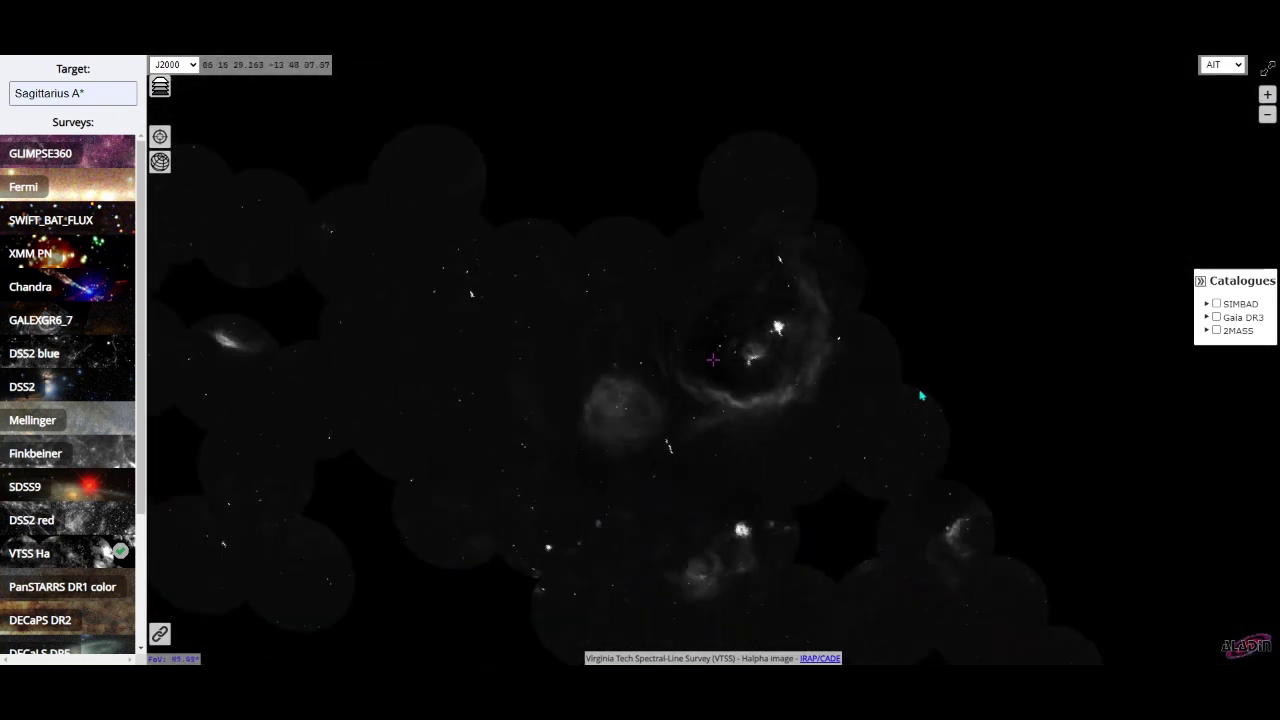
left_click_drag(863, 414, 730, 425)
scroll(829, 405, "up", 2)
scroll(822, 393, "down", 4)
scroll(720, 434, "down", 2)
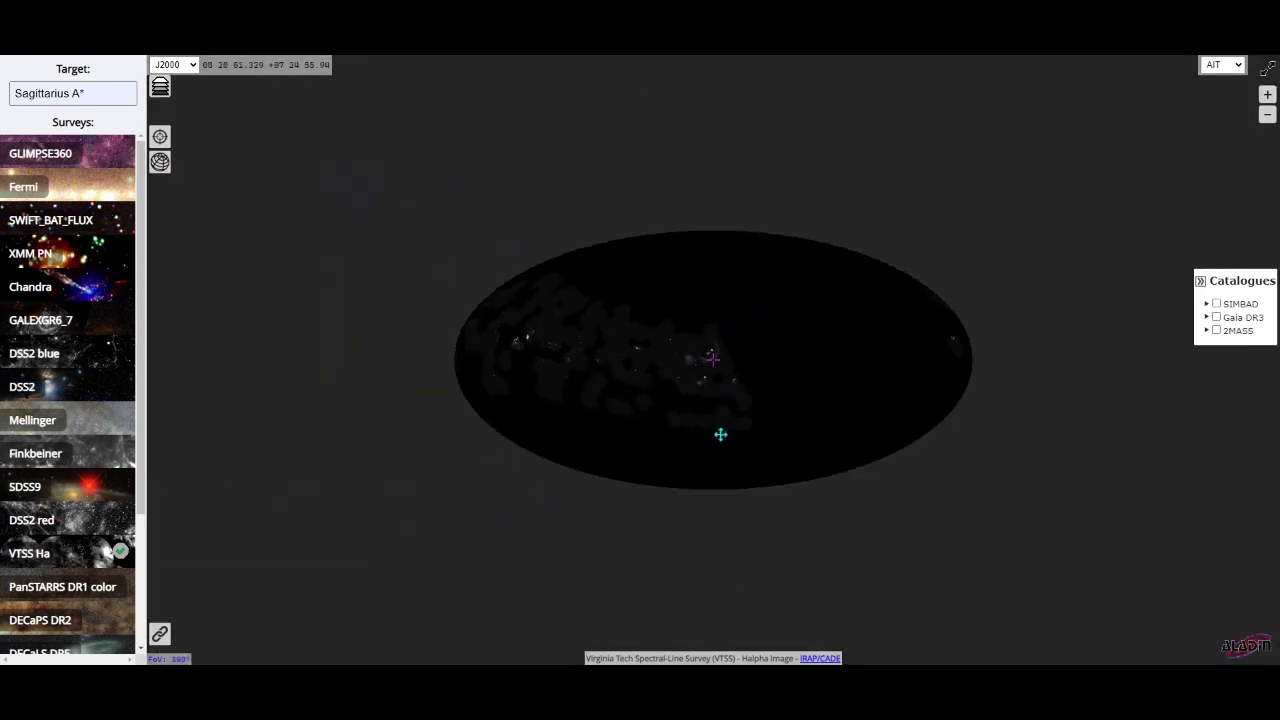
- Switch to the PanSTARRS DR1 color survey and zoom in on the star field near RA 21 21, Dec +09 47
left_click_drag(650, 424, 230, 557)
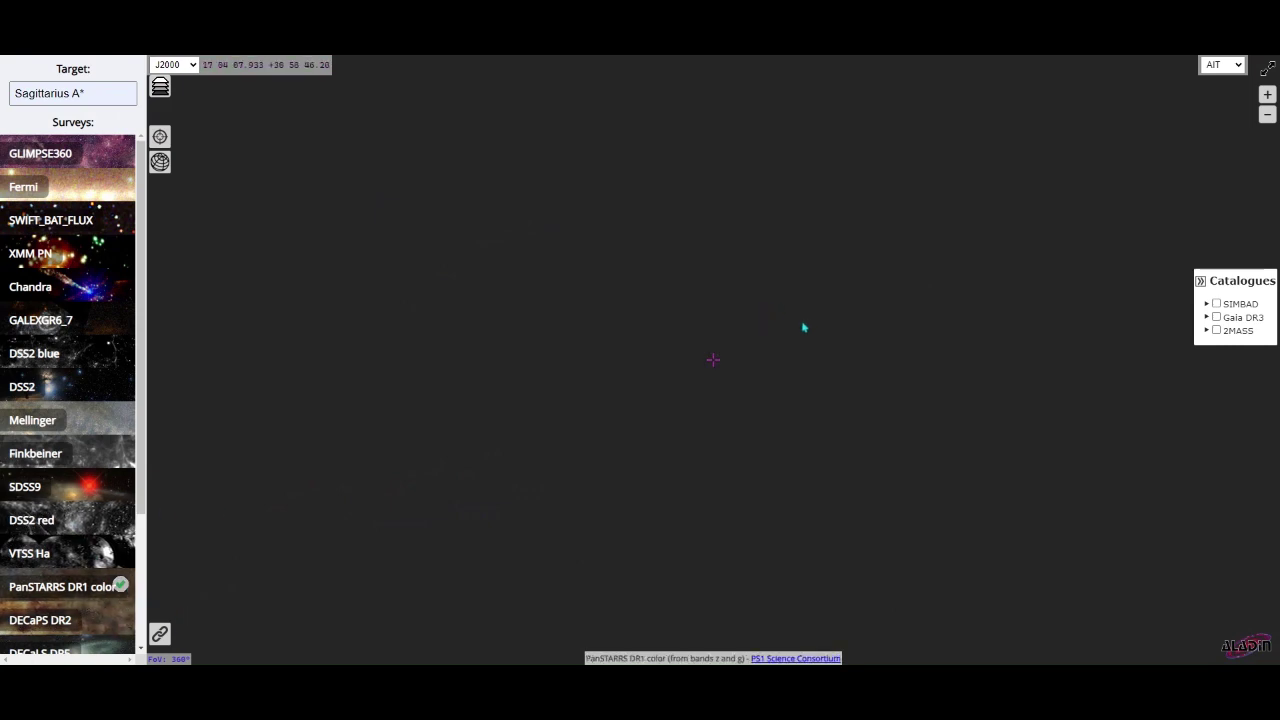
scroll(776, 327, "up", 3)
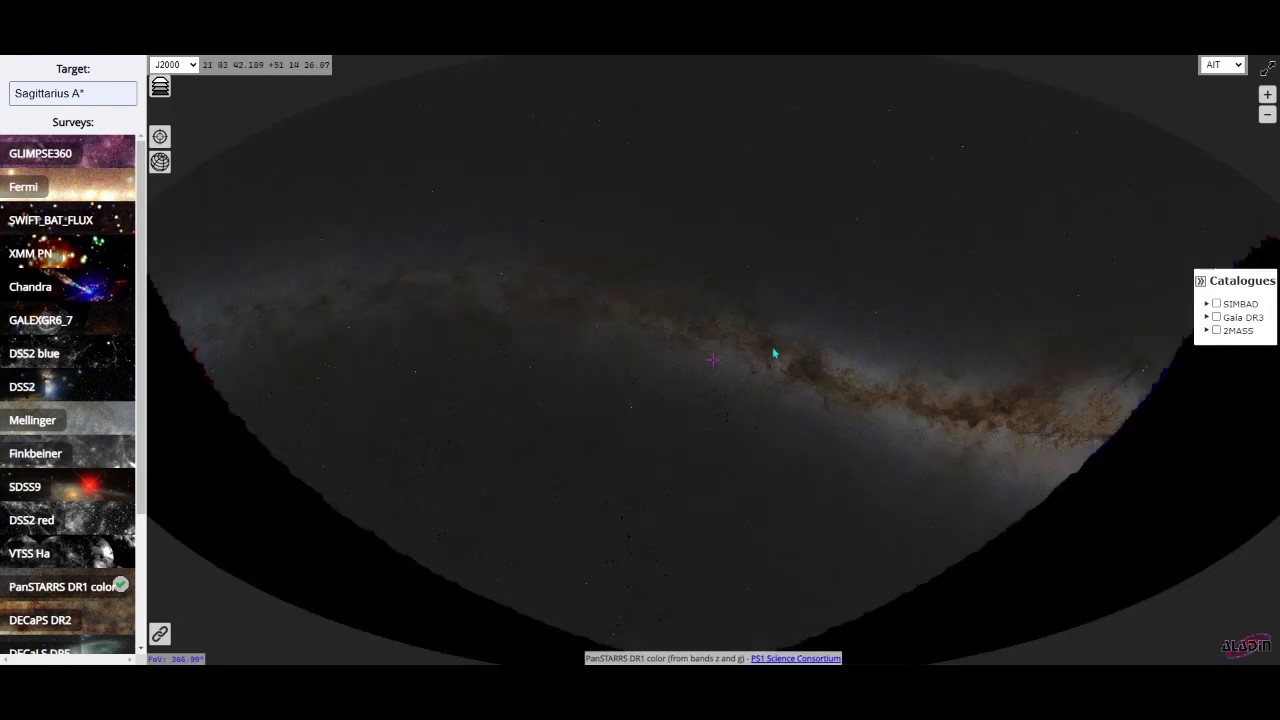
scroll(729, 423, "up", 5)
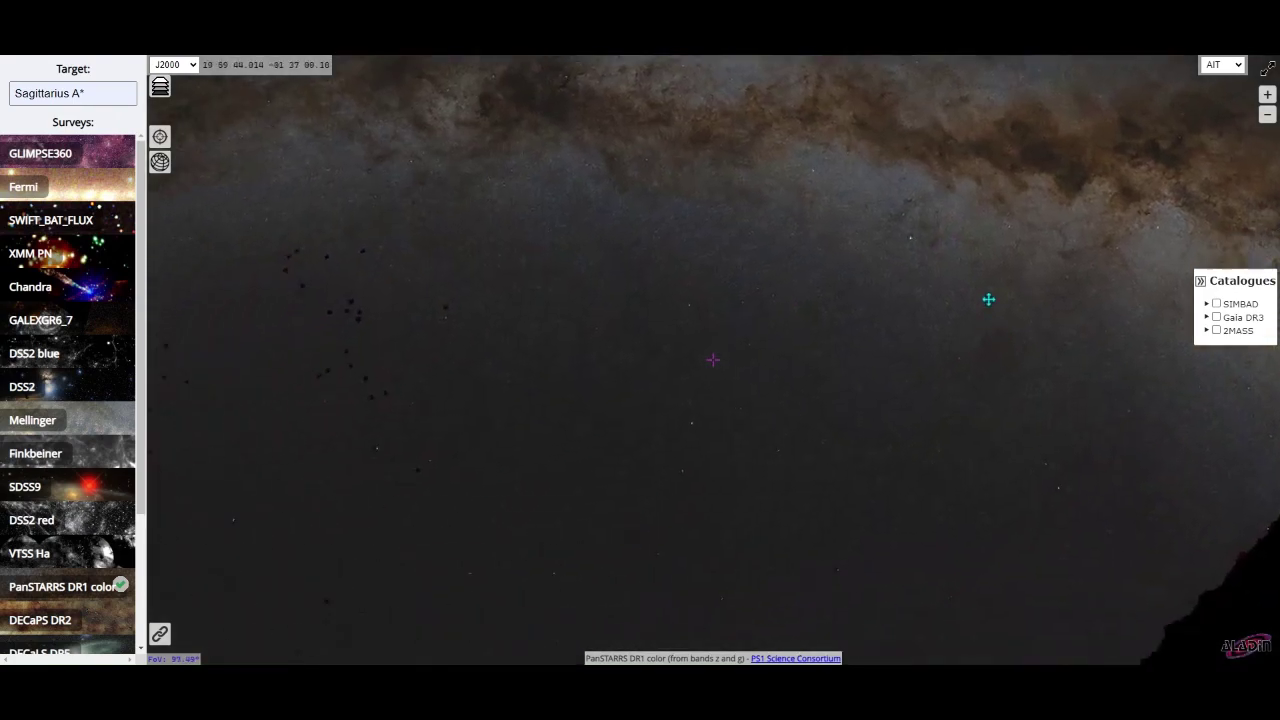
scroll(920, 197, "up", 5)
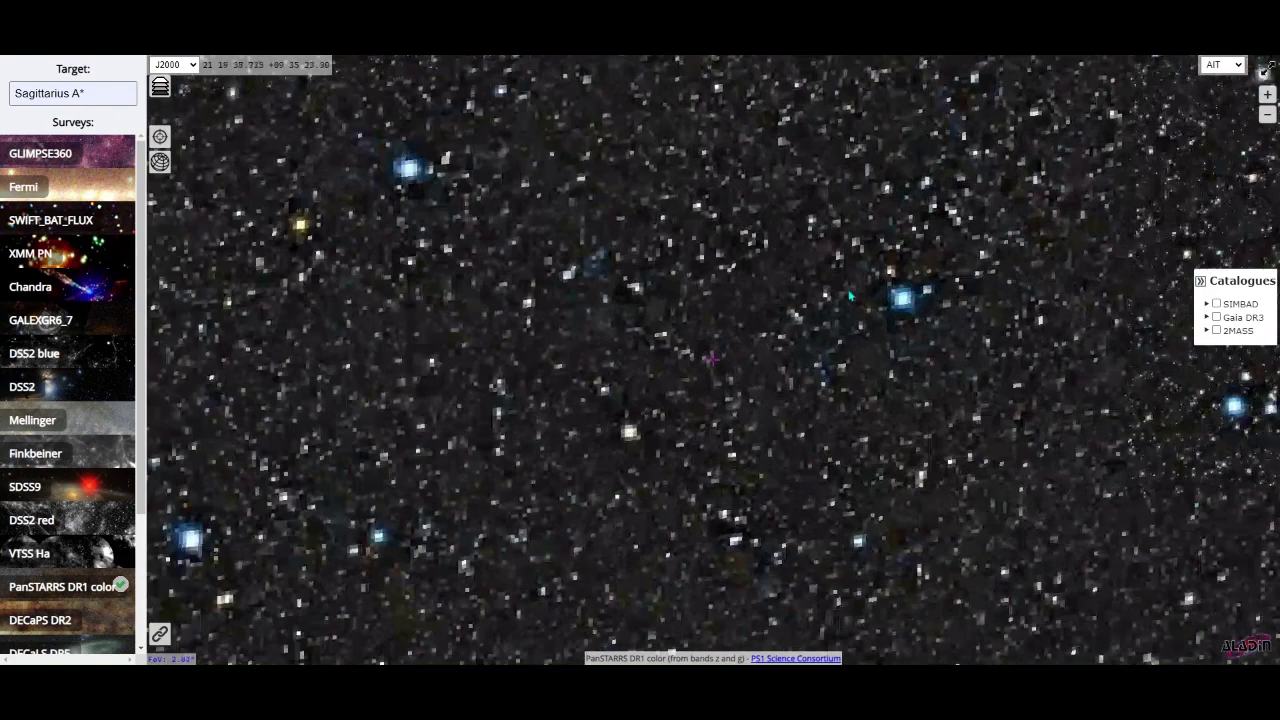
scroll(851, 297, "up", 5)
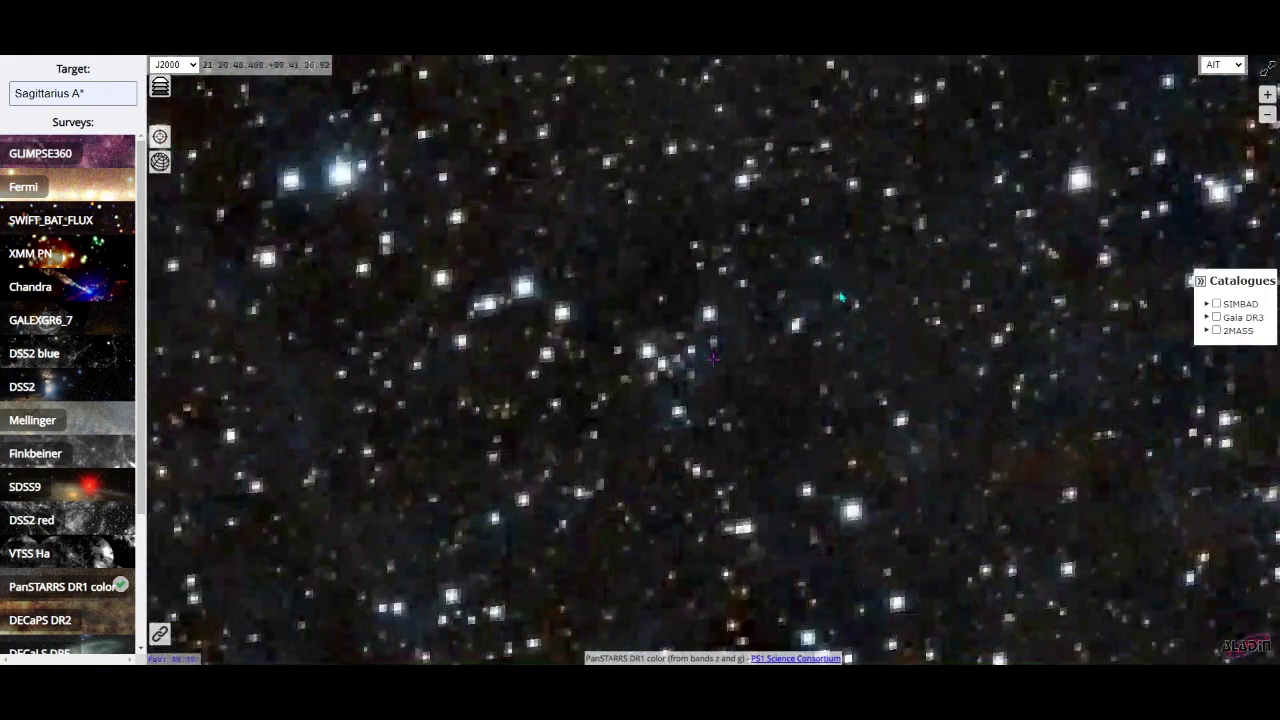
scroll(832, 303, "up", 5)
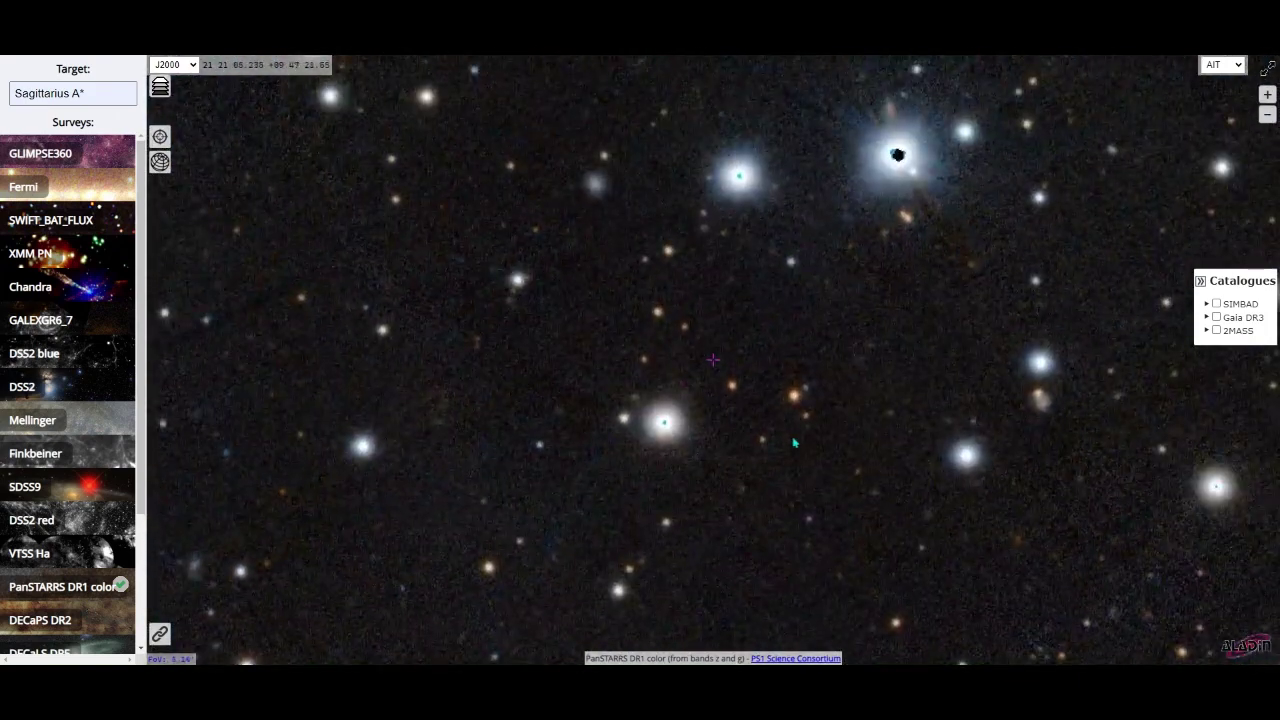
- Examine the individual bright stars and faint objects near RA 21 21, Dec +09 46 in PanSTARRS DR1 color
scroll(845, 427, "down", 3)
scroll(794, 362, "up", 5)
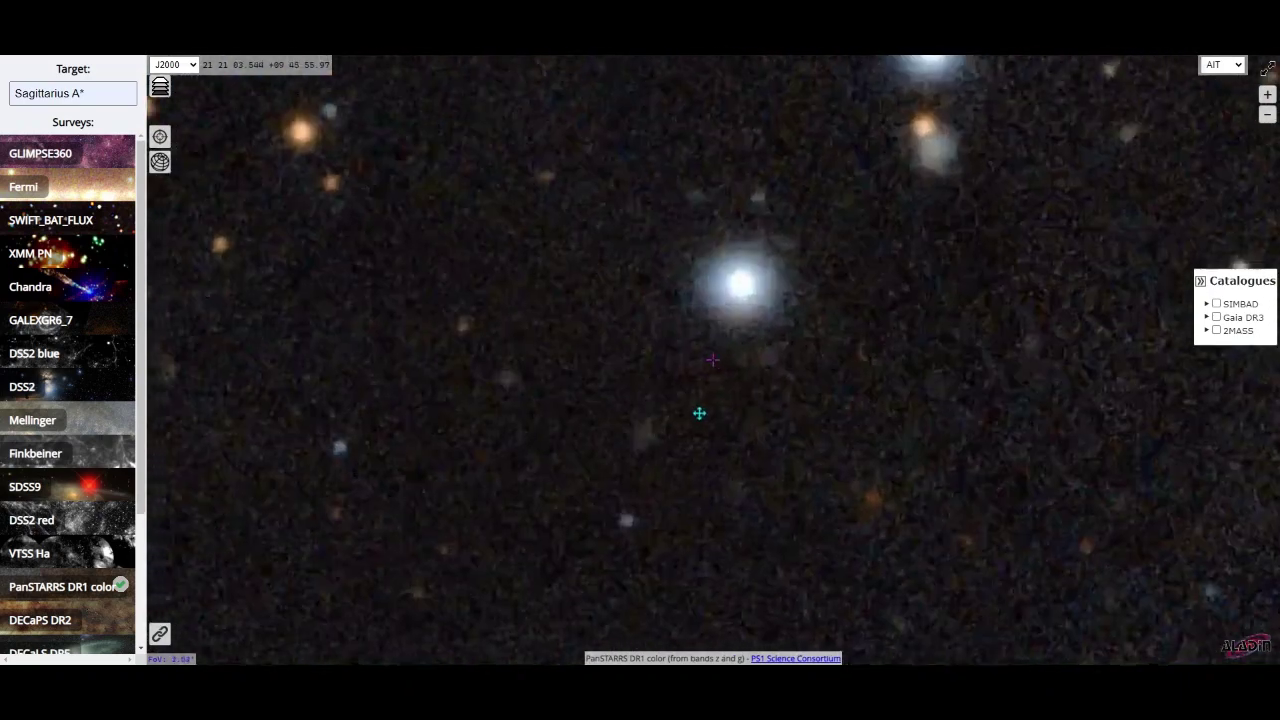
left_click_drag(817, 385, 926, 511)
scroll(926, 511, "down", 3)
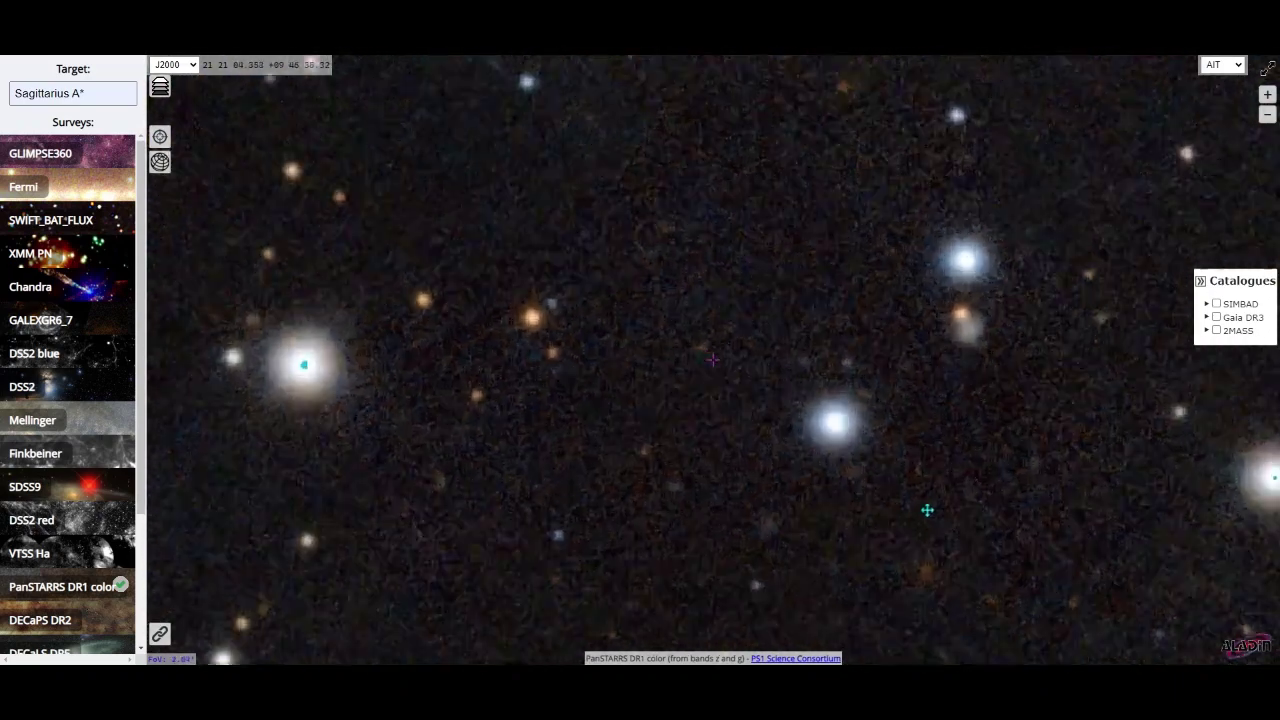
scroll(900, 500, "up", 5)
scroll(811, 503, "down", 2)
- Move from the star field to the dusty Milky Way band beside the PanSTARRS coverage edge and center on its bright nebulae
scroll(811, 503, "down", 8)
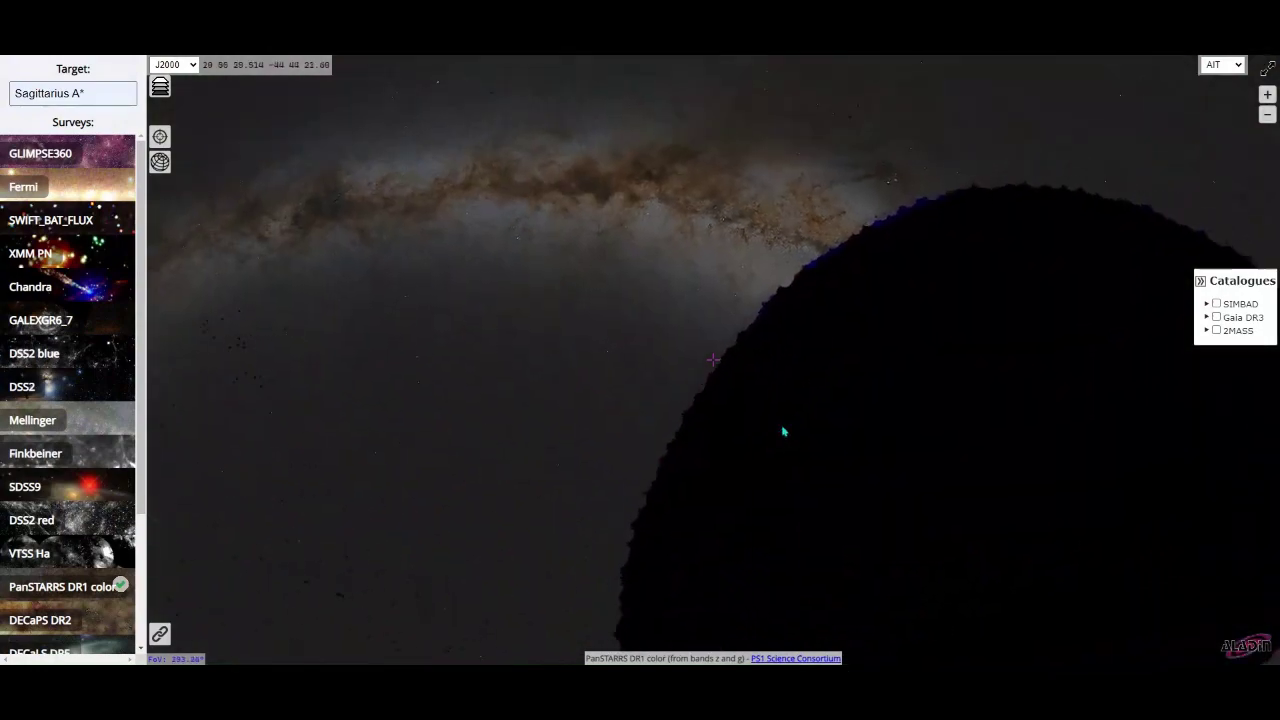
left_click_drag(783, 432, 817, 487)
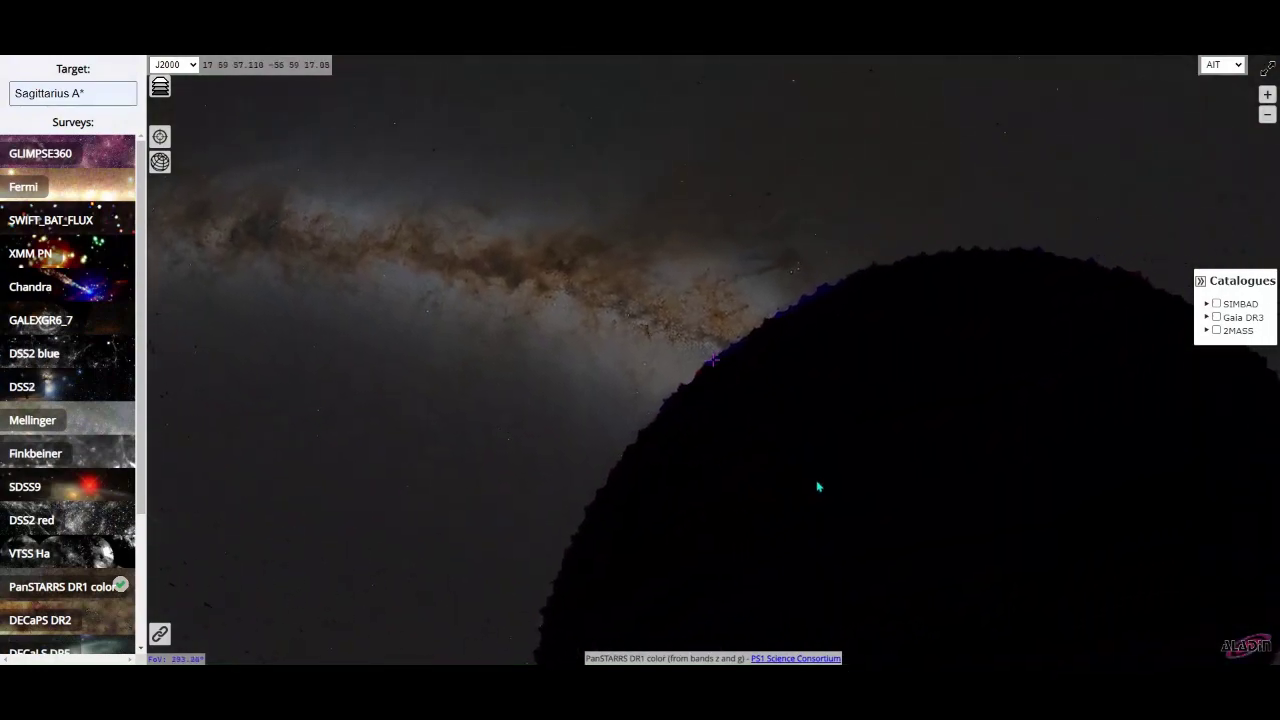
scroll(759, 428, "up", 10)
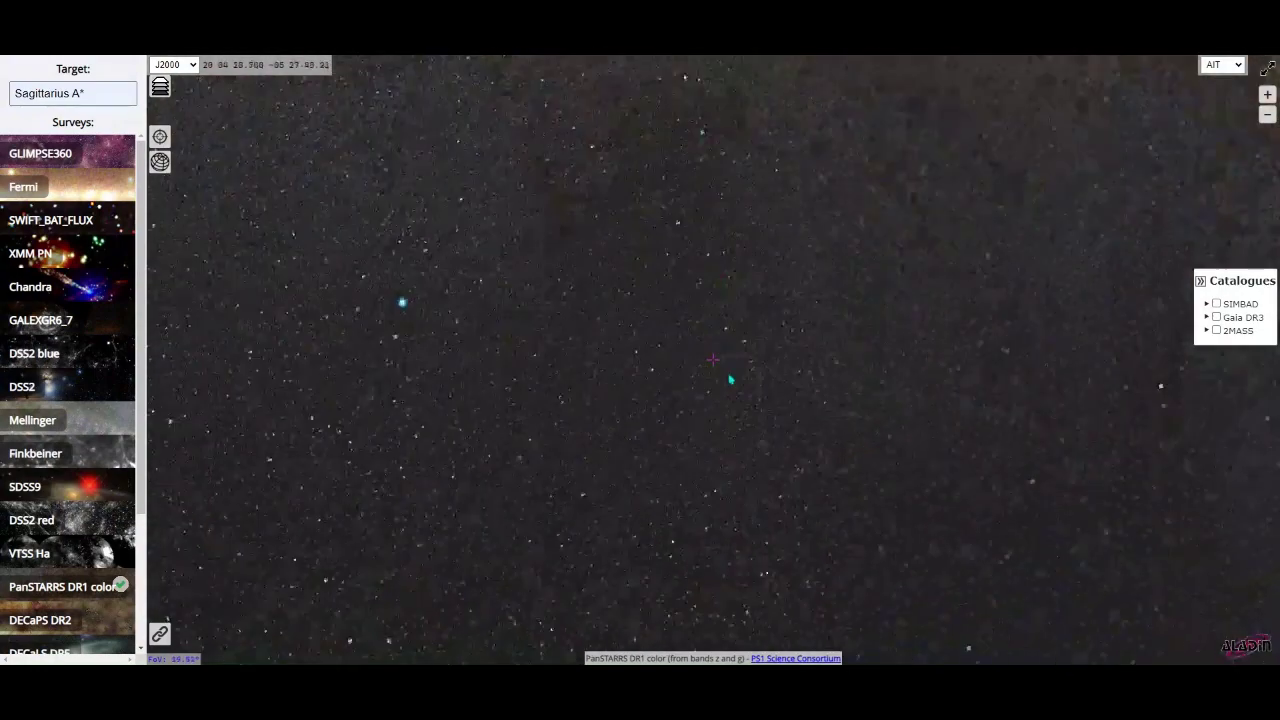
scroll(731, 380, "down", 2)
left_click_drag(731, 380, 470, 640)
left_click_drag(597, 265, 318, 338)
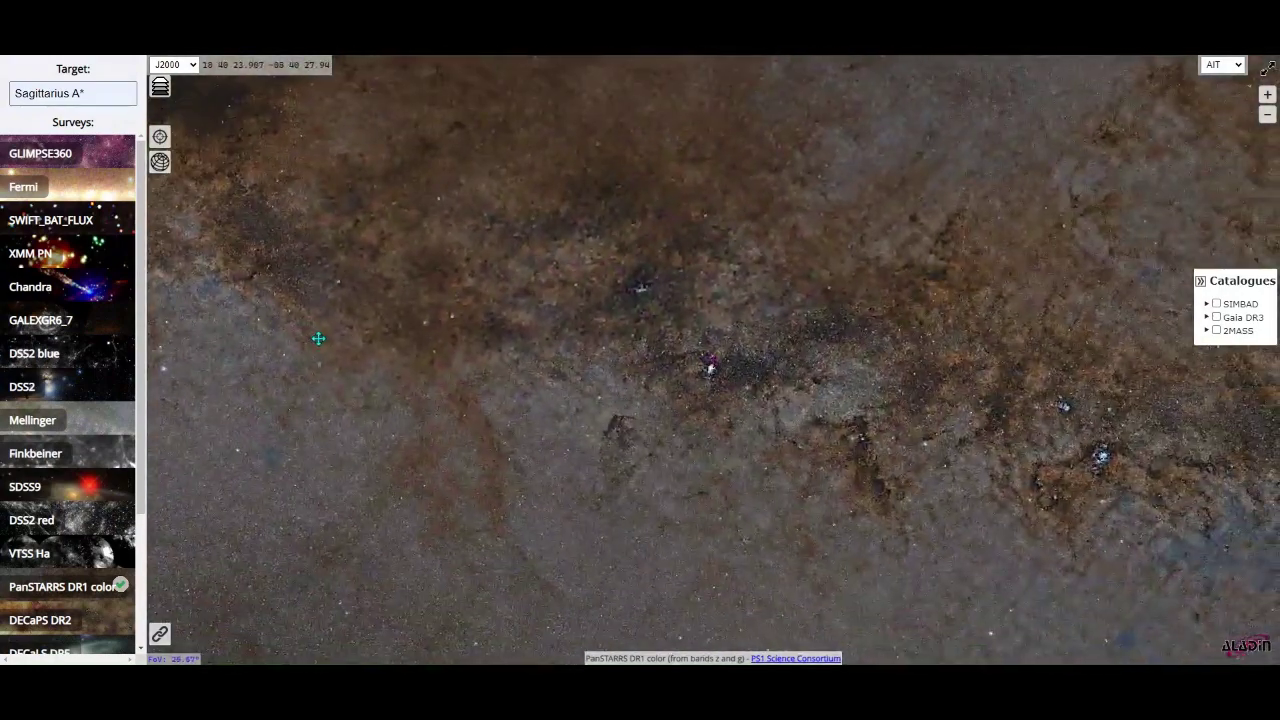
- Examine the gas structure of the bright nebula near RA 18 22, Dec -16 05 in close-up
scroll(318, 338, "up", 8)
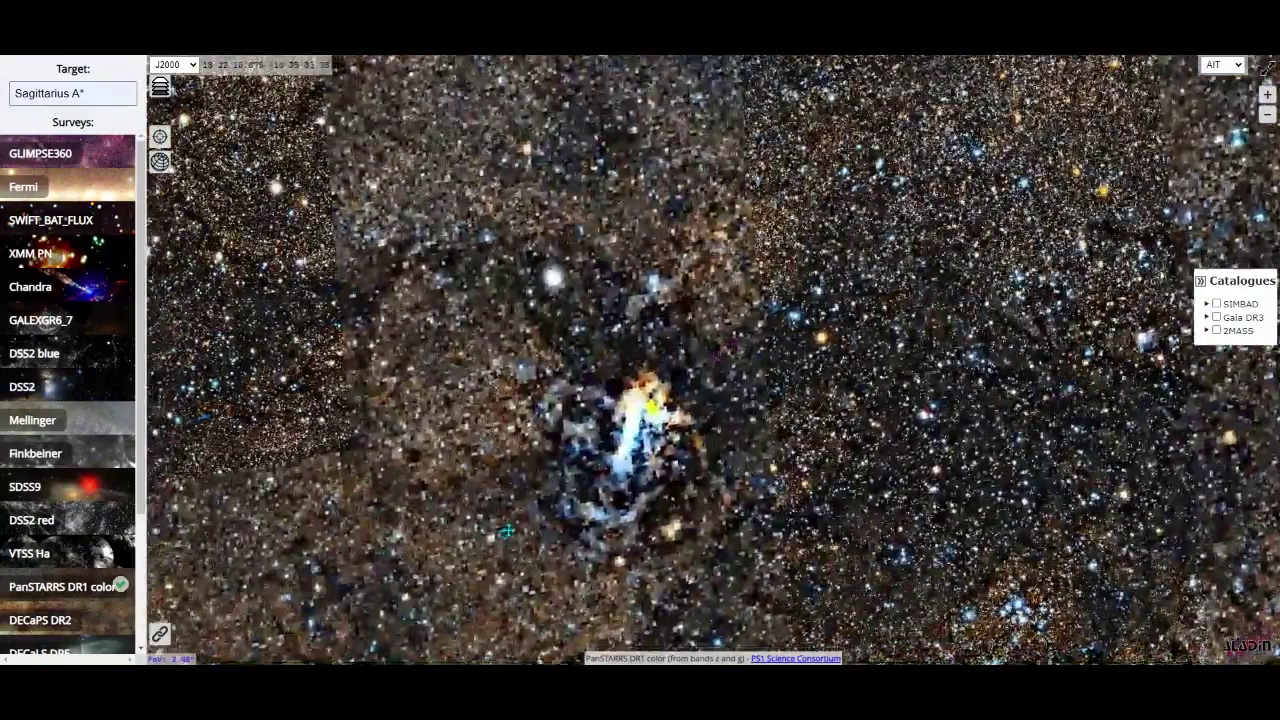
scroll(576, 452, "up", 5)
scroll(578, 450, "up", 4)
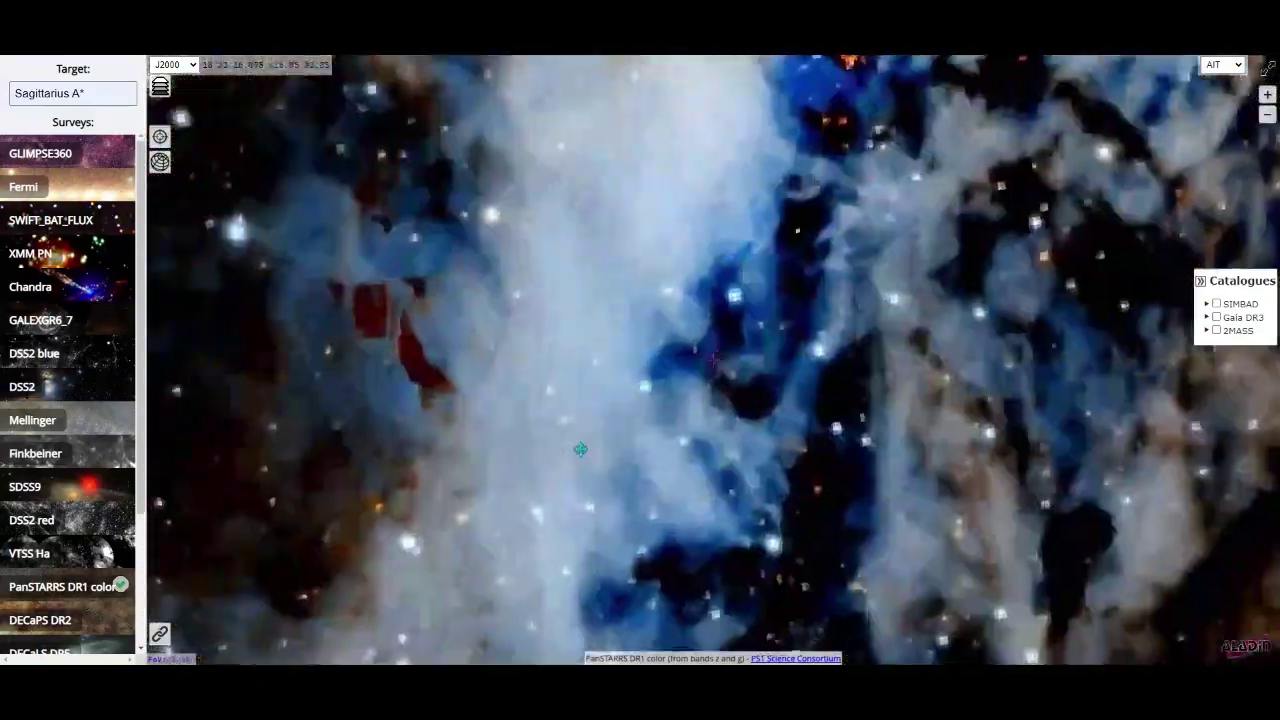
scroll(576, 448, "down", 3)
scroll(580, 464, "up", 4)
- Return to the PanSTARRS all-sky view and center it on the survey's circular uncovered region
scroll(580, 466, "down", 10)
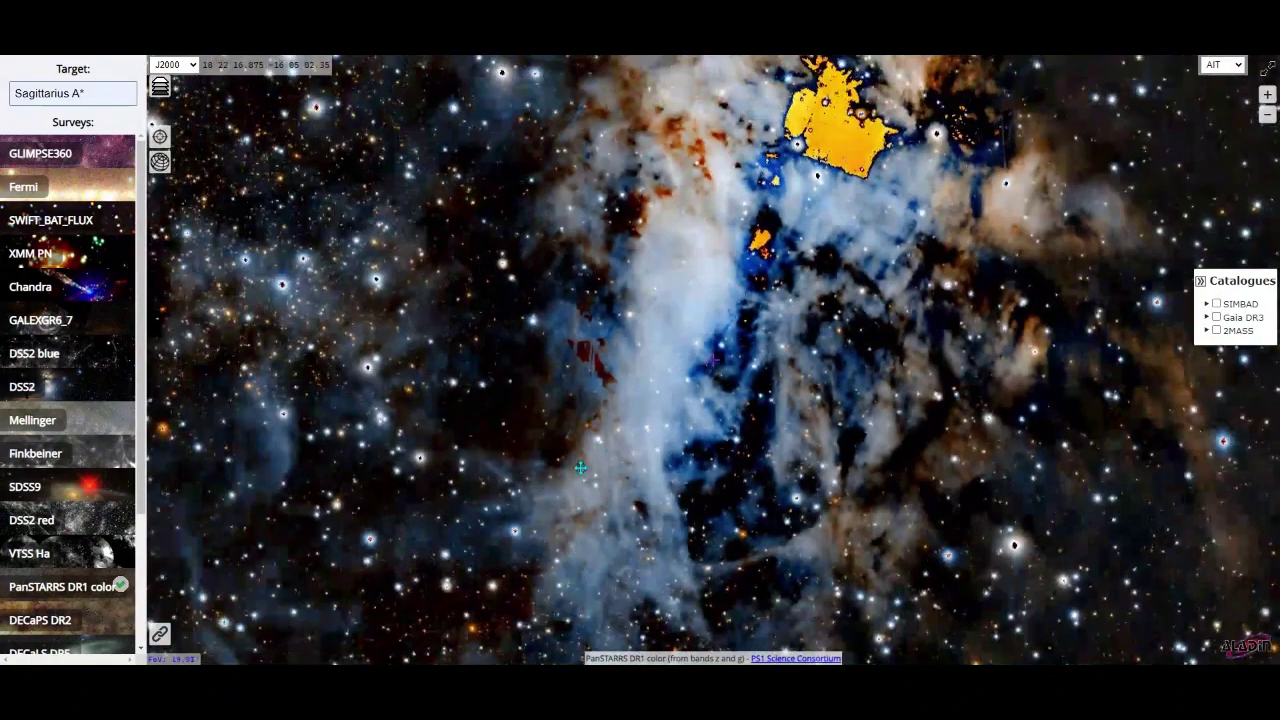
scroll(620, 460, "down", 6)
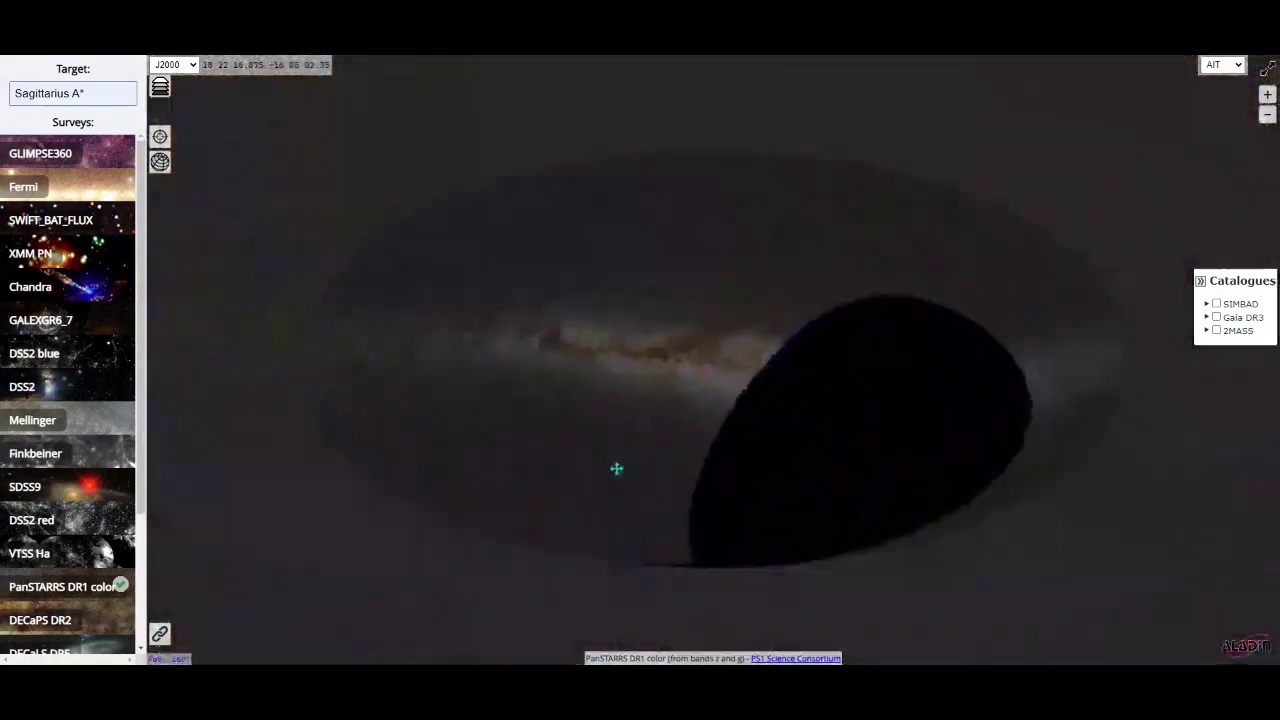
left_click_drag(614, 466, 752, 284)
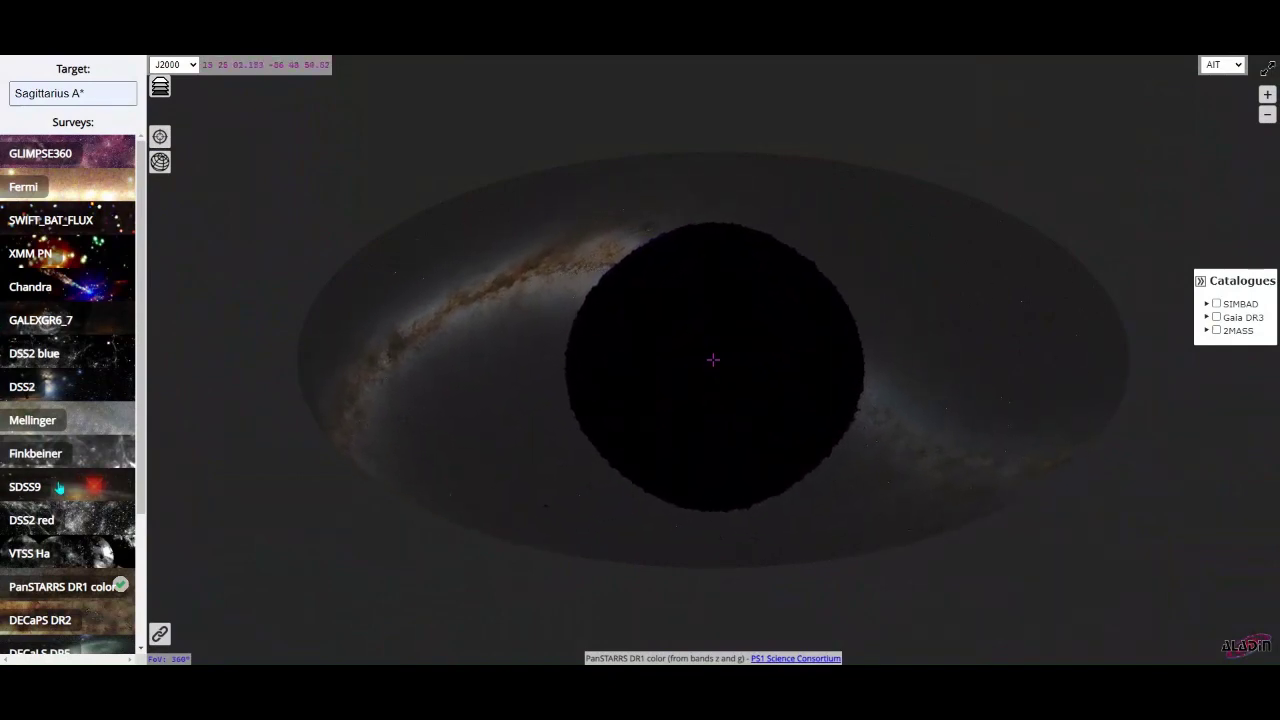
- Switch to the DECaPS DR2 survey and frame its covered strip along the Milky Way
scroll(72, 580, "down", 2)
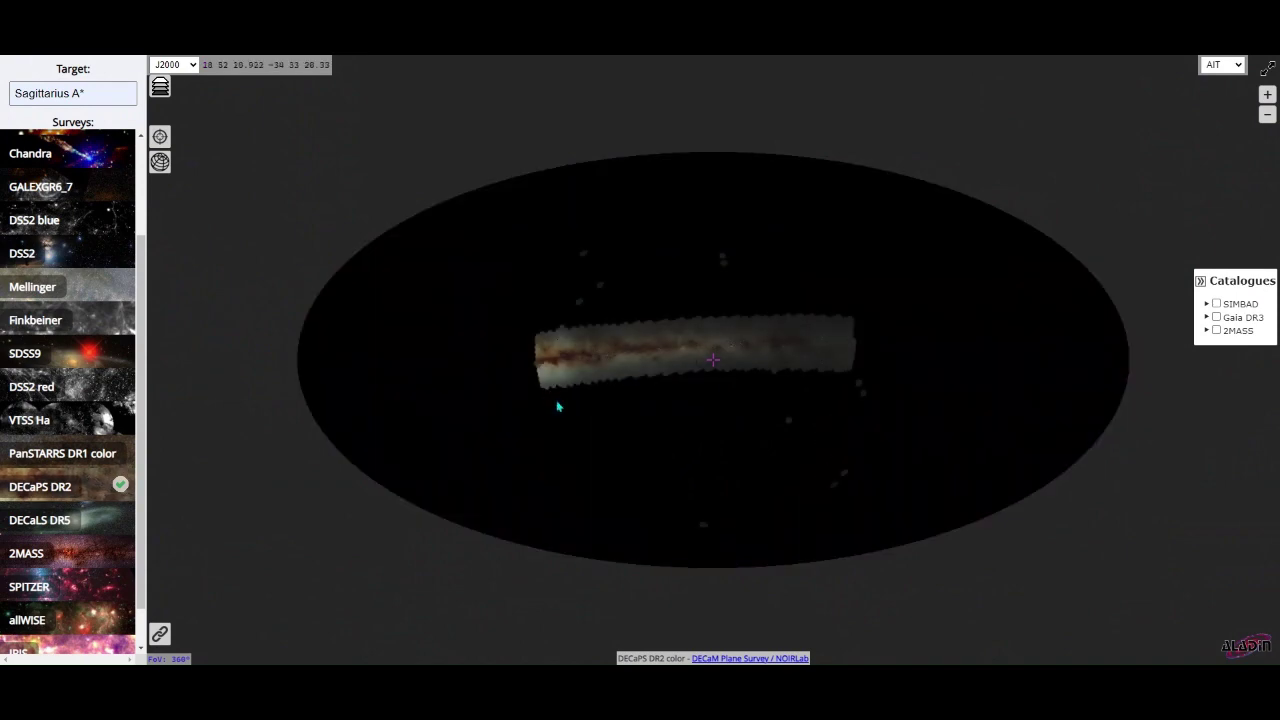
scroll(599, 390, "up", 5)
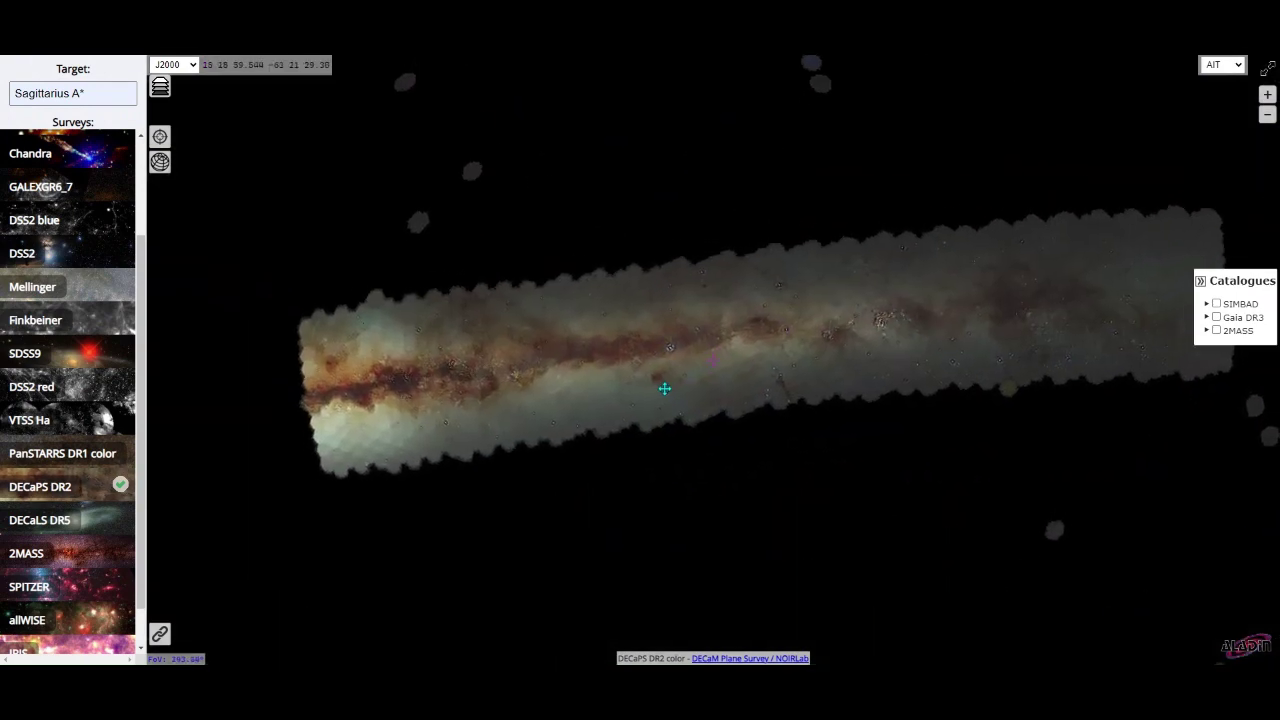
scroll(632, 431, "down", 4)
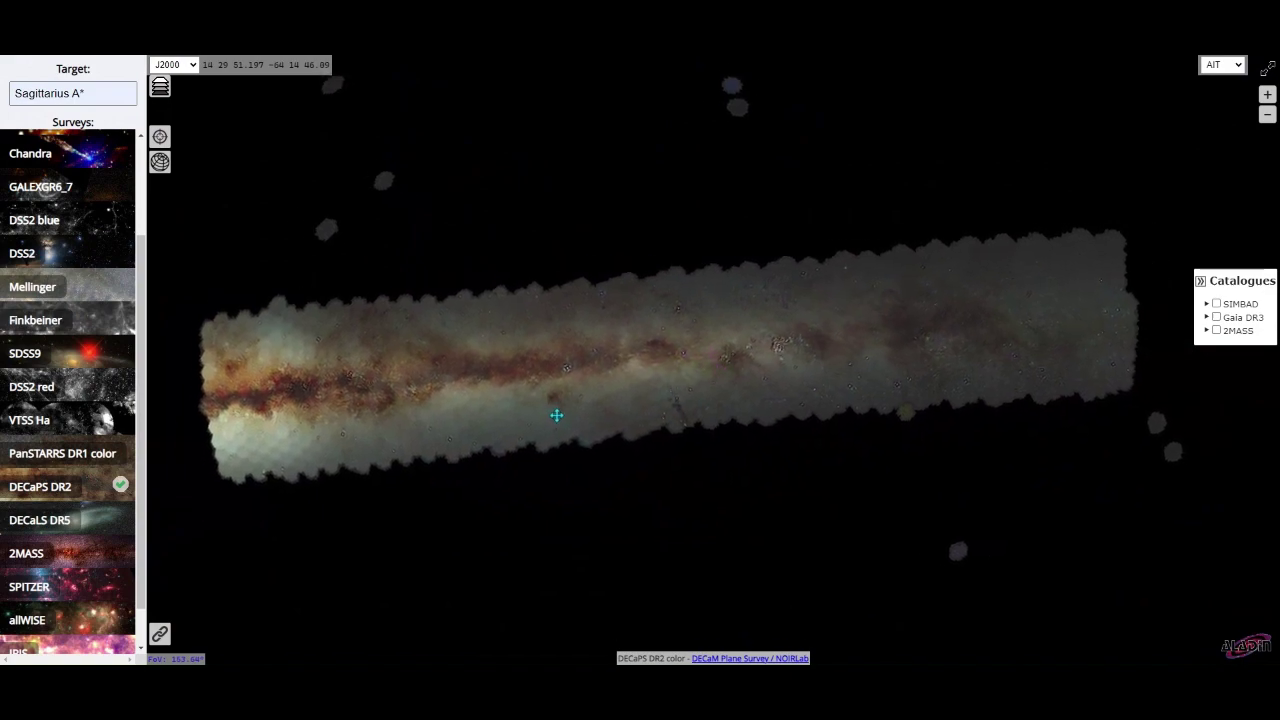
left_click_drag(551, 414, 656, 404)
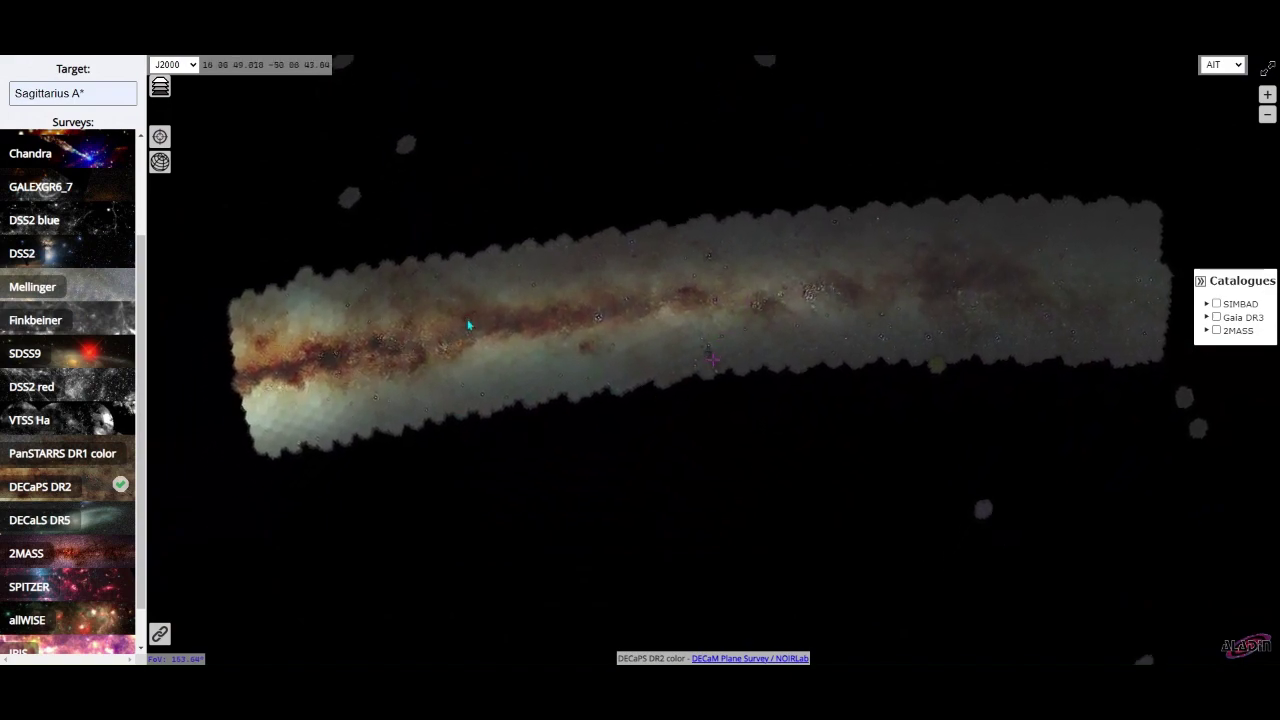
- Examine the bright star near RA 16 14, Dec -49 14 and the surrounding dust band in DECaPS DR2, and zoom back out
scroll(569, 371, "up", 10)
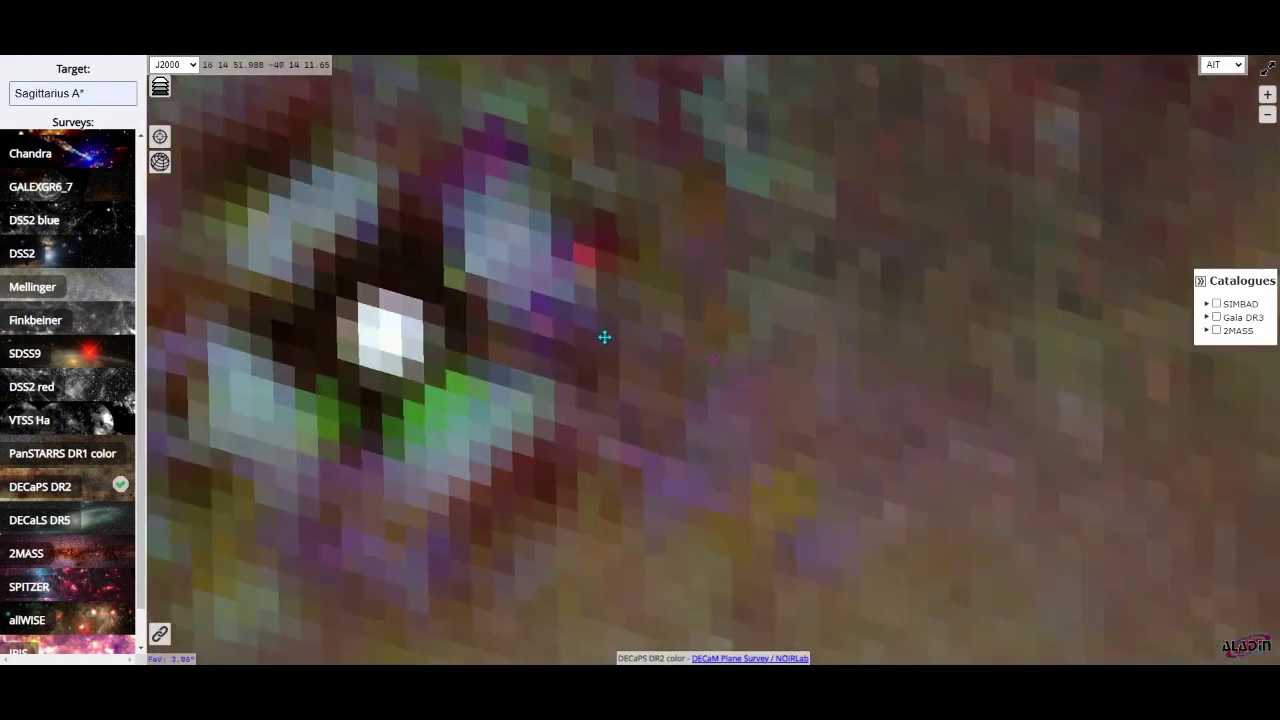
scroll(900, 325, "down", 5)
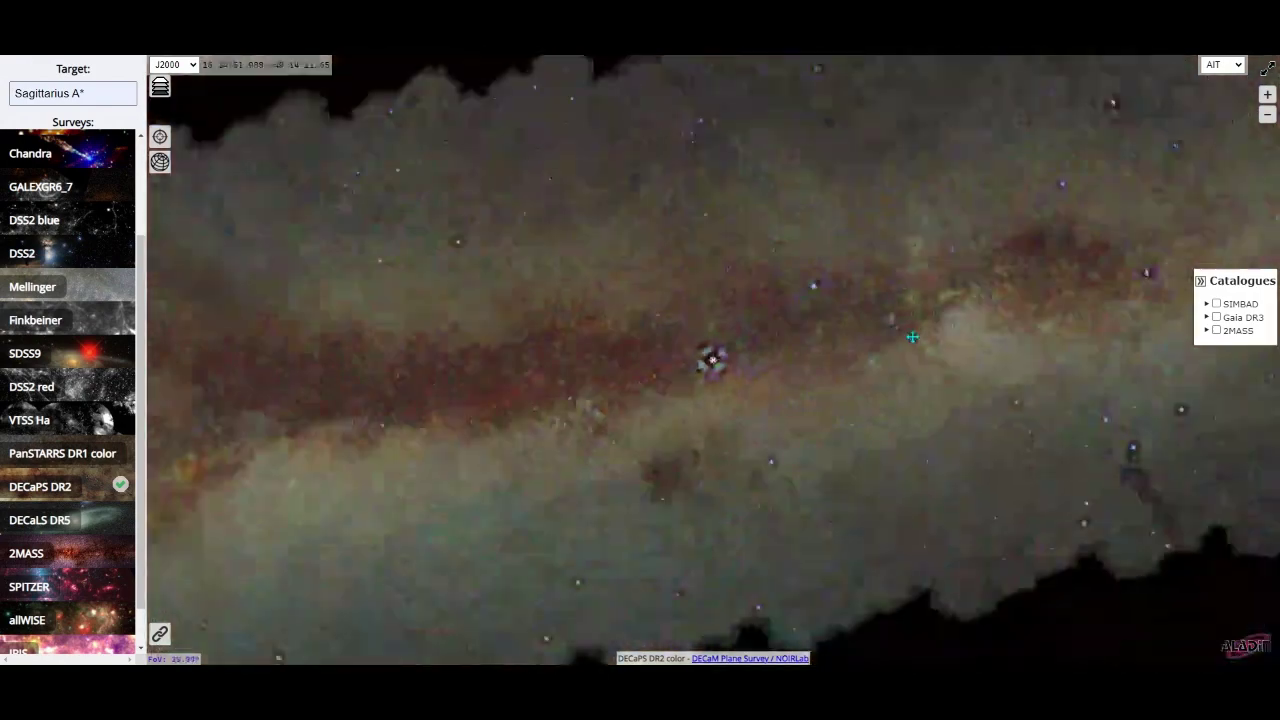
scroll(912, 337, "down", 3)
scroll(920, 337, "up", 4)
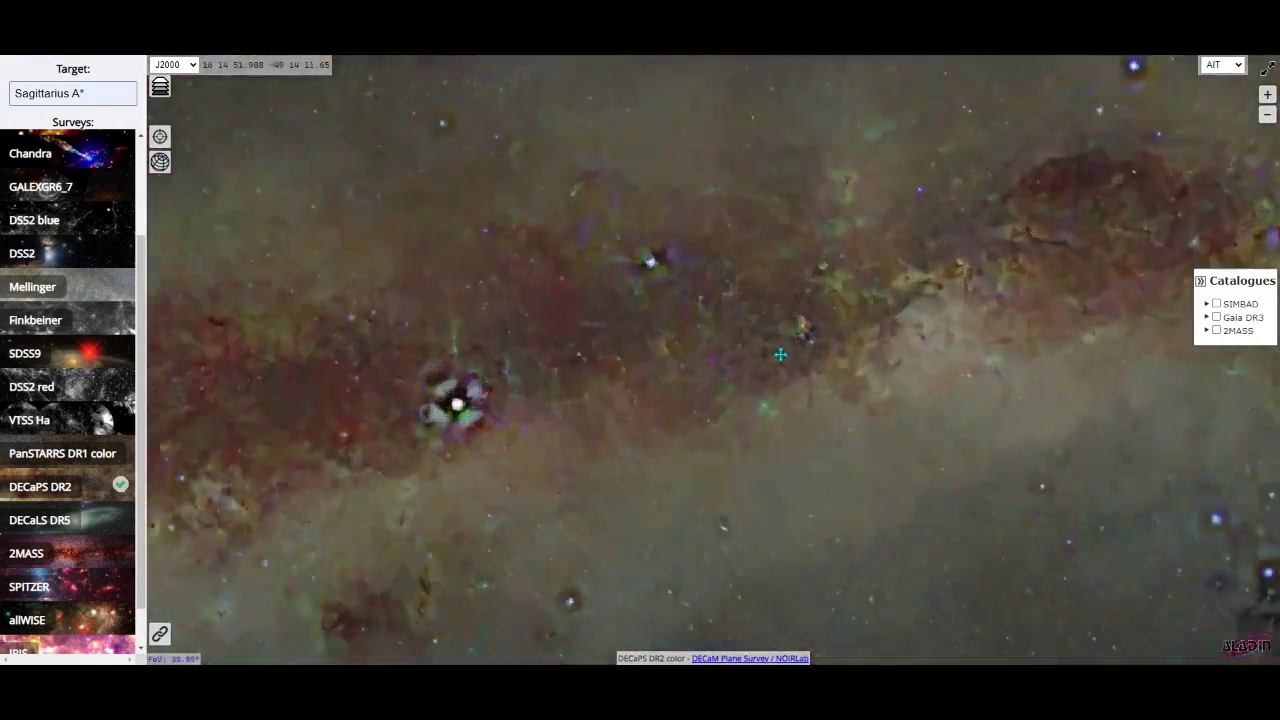
scroll(780, 354, "up", 5)
scroll(815, 363, "down", 10)
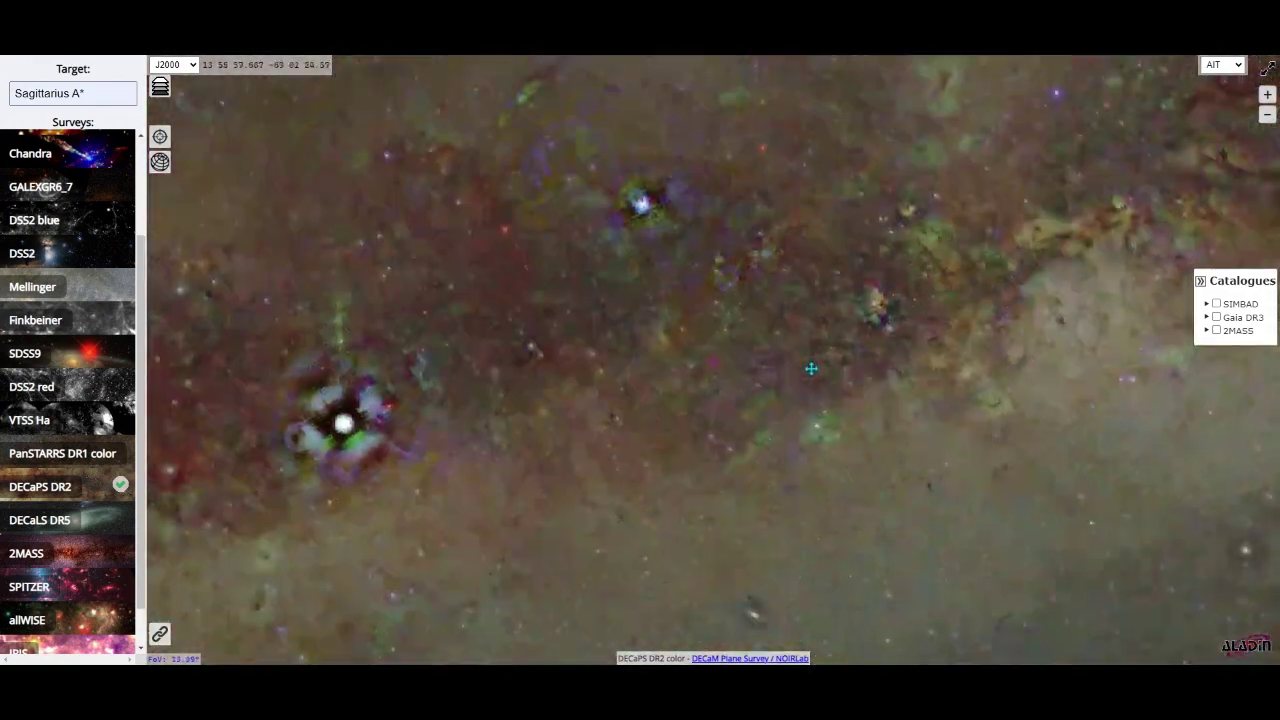
- Examine the isolated DECaPS DR2 patches and the blue-tinted stars near RA 11 56, Dec -29 53, and zoom back out
scroll(690, 455, "up", 5)
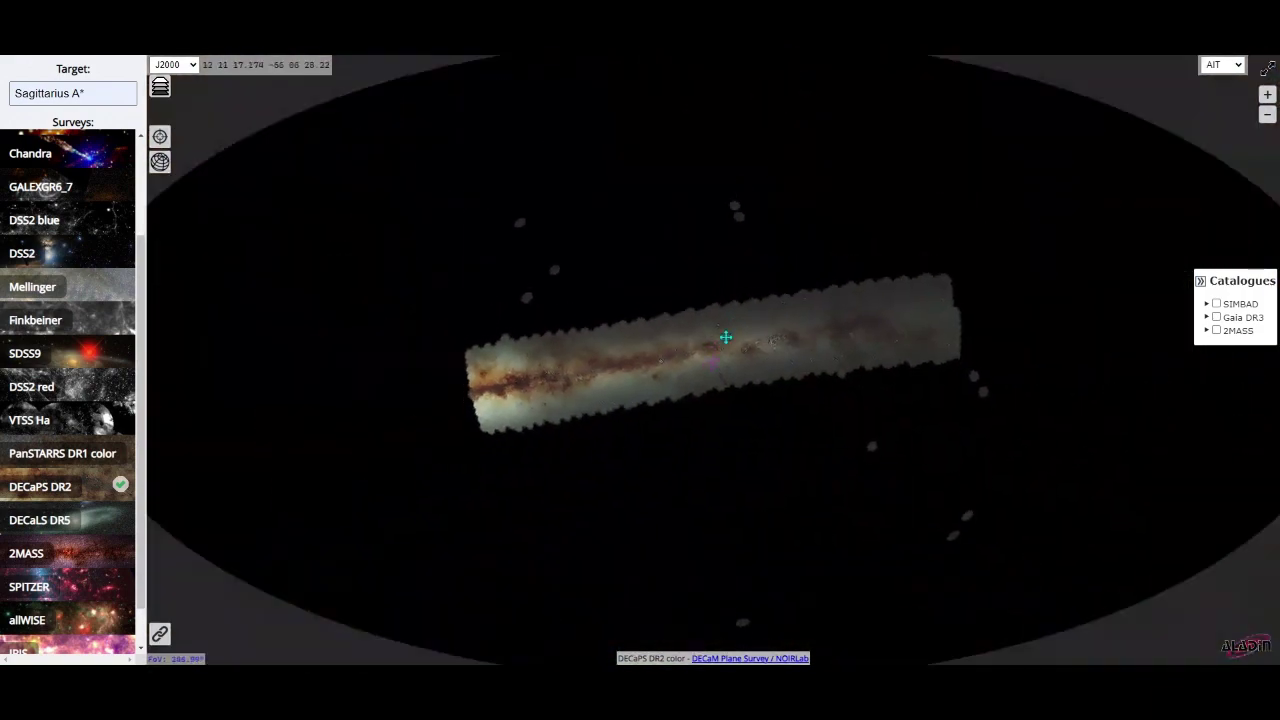
scroll(787, 343, "up", 5)
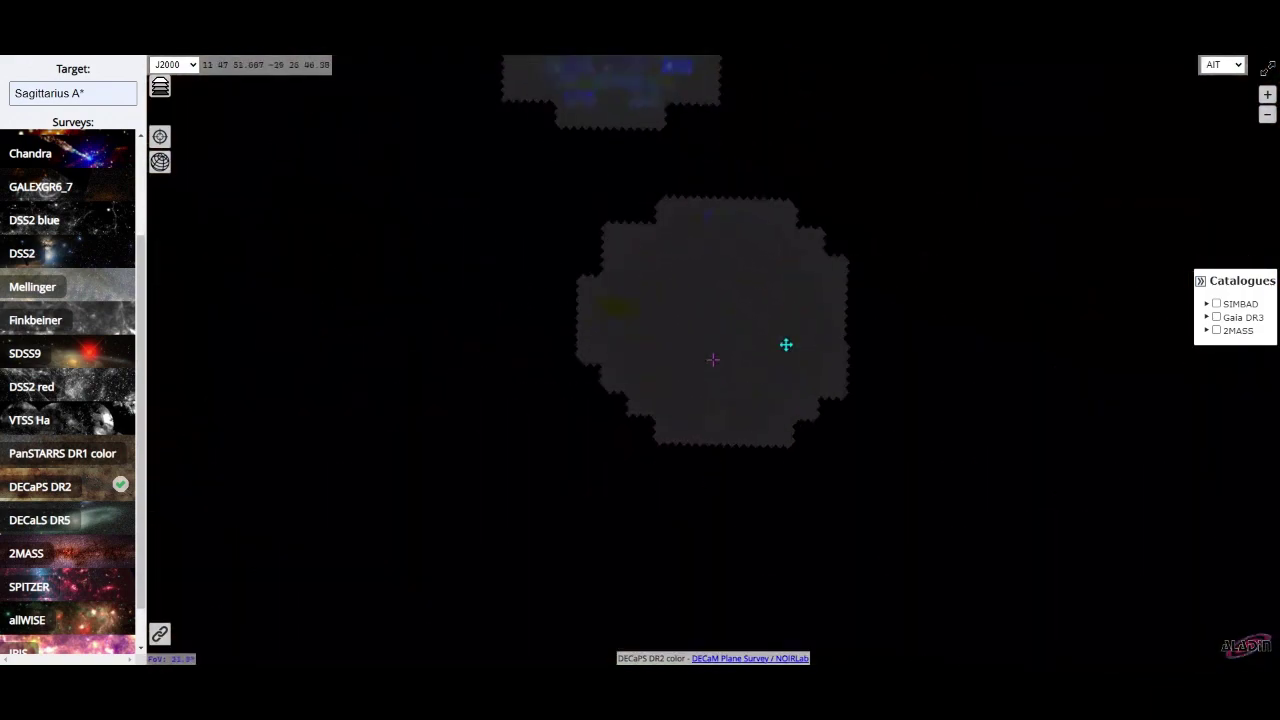
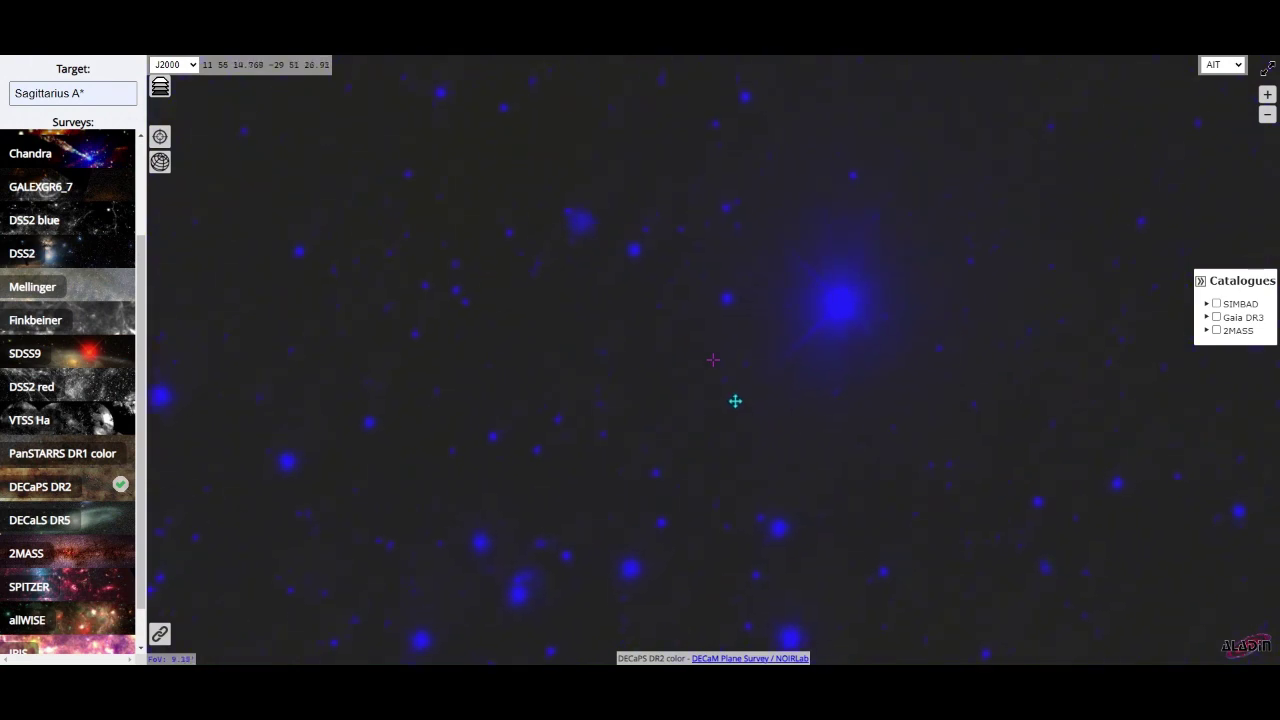
left_click_drag(735, 401, 803, 477)
scroll(807, 421, "up", 6)
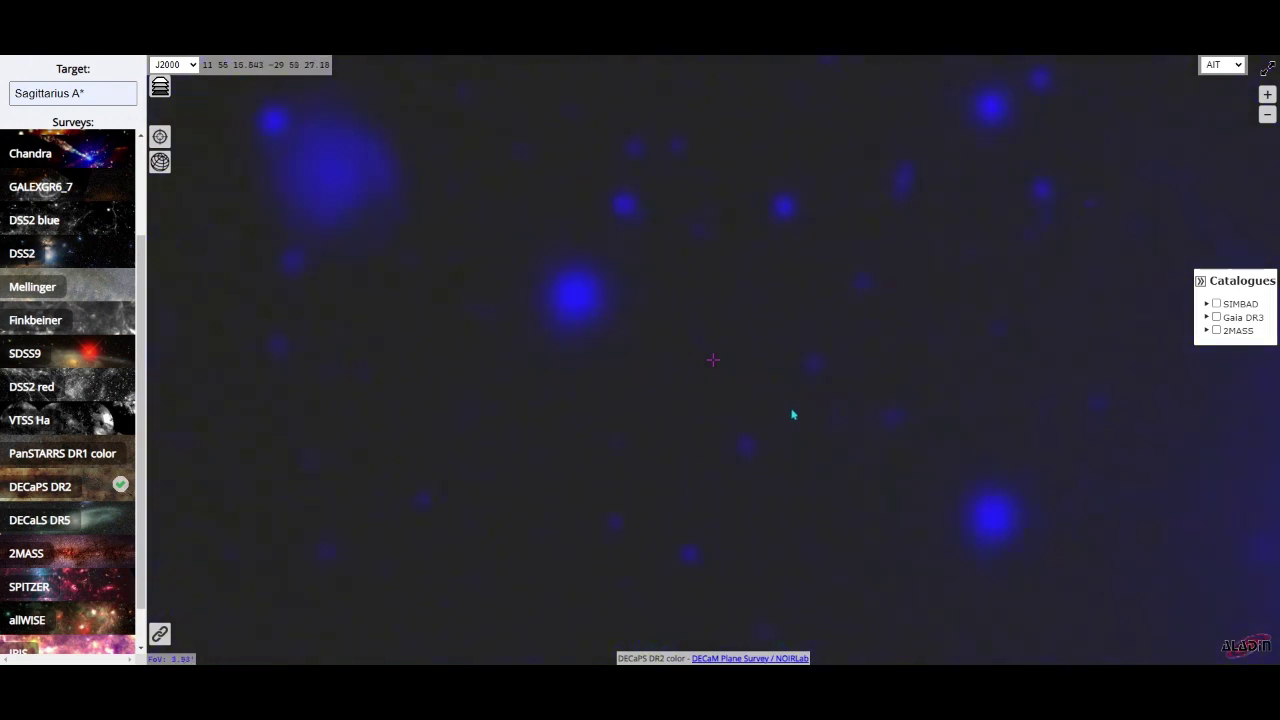
scroll(792, 414, "down", 4)
scroll(870, 386, "down", 15)
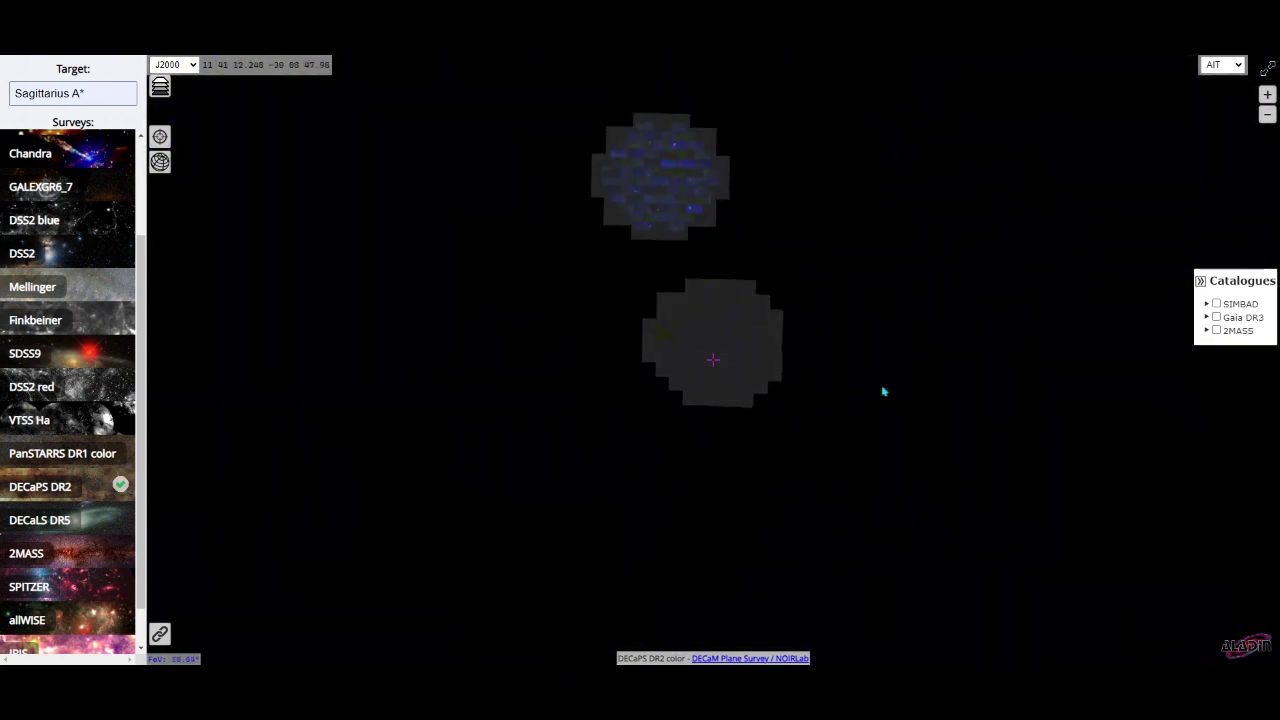
- Zoom out to the whole sky, switch to the DECaLS DR5 survey and examine the shape of its coverage bands
left_click_drag(891, 441, 617, 389)
scroll(648, 415, "down", 2)
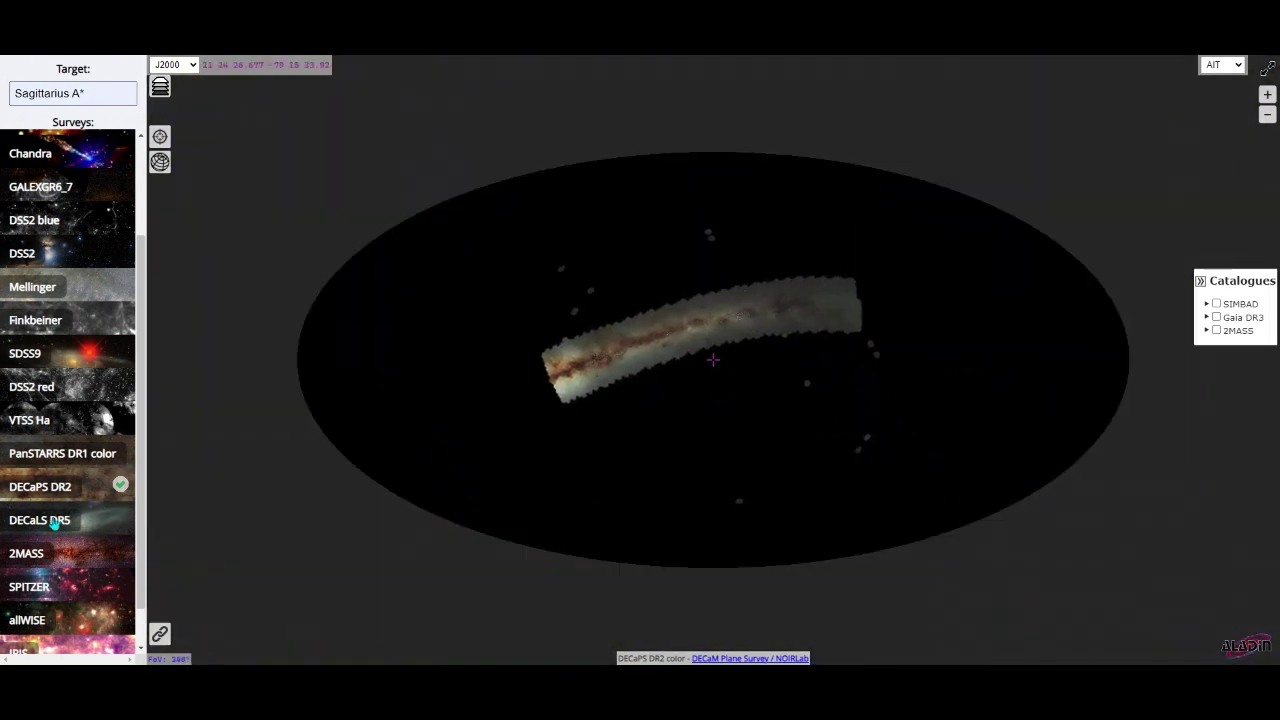
left_click_drag(460, 436, 786, 409)
scroll(776, 391, "up", 2)
scroll(774, 385, "down", 2)
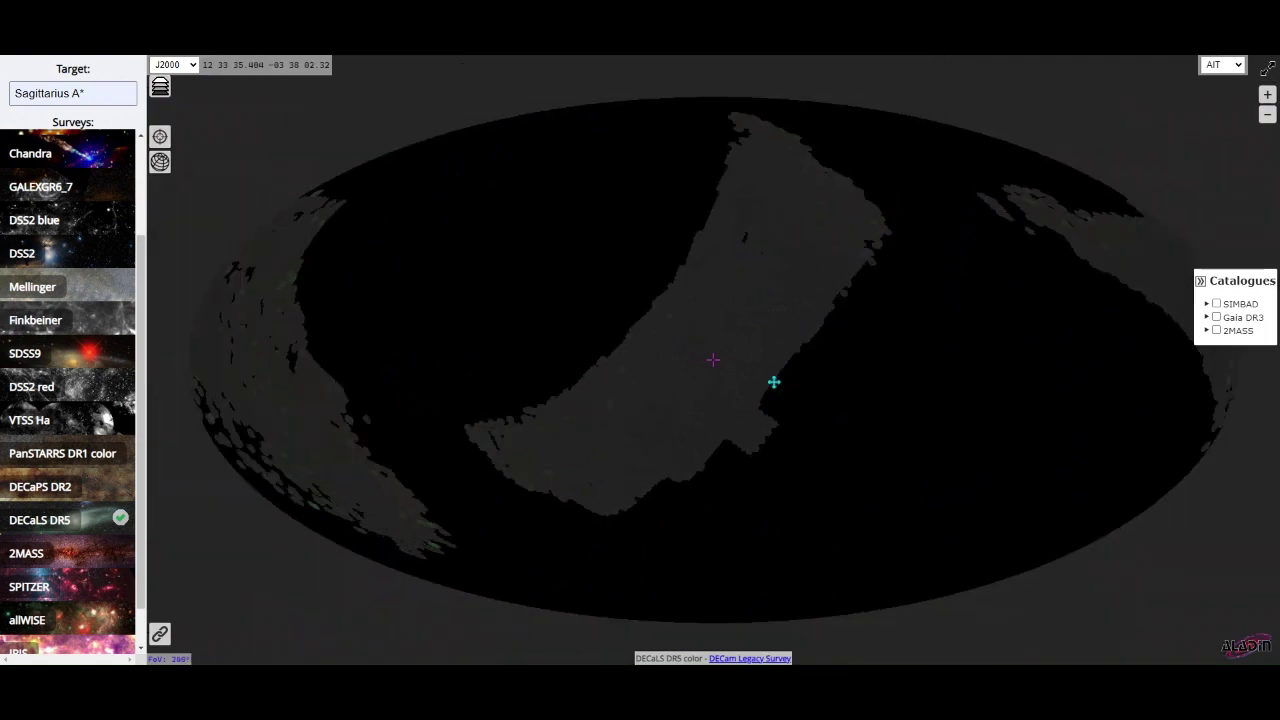
scroll(773, 381, "up", 2)
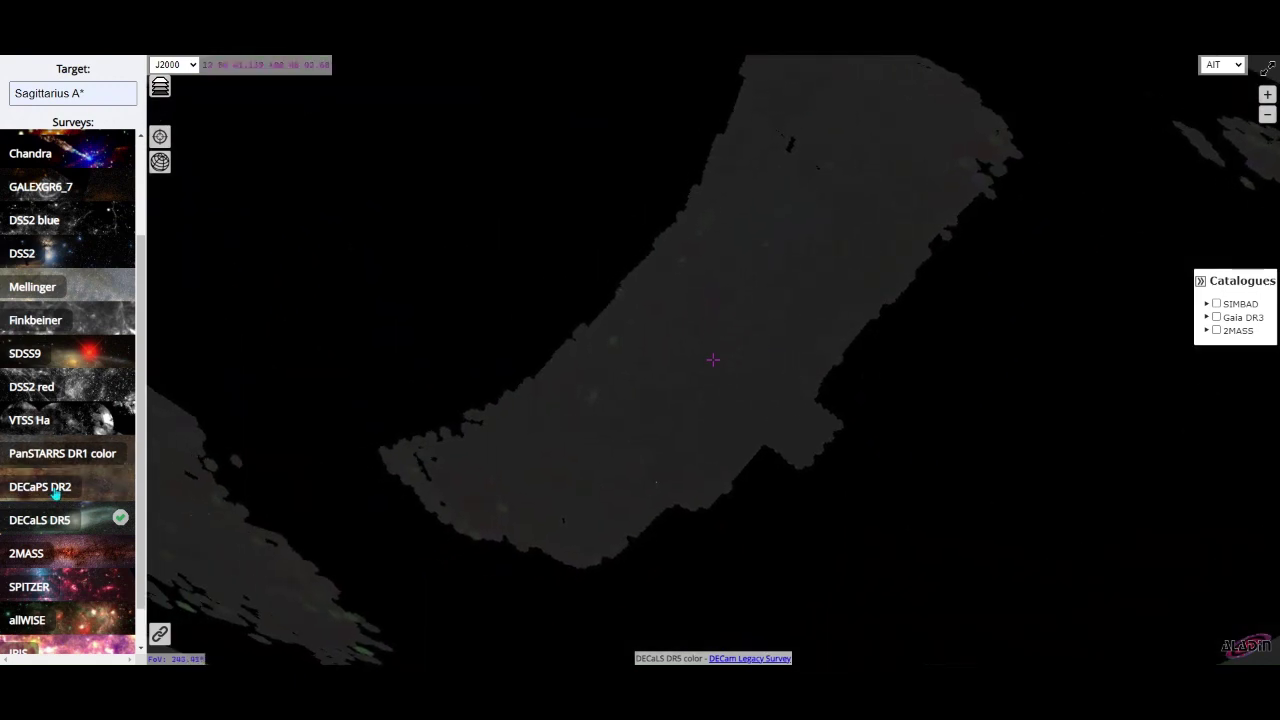
scroll(640, 423, "down", 2)
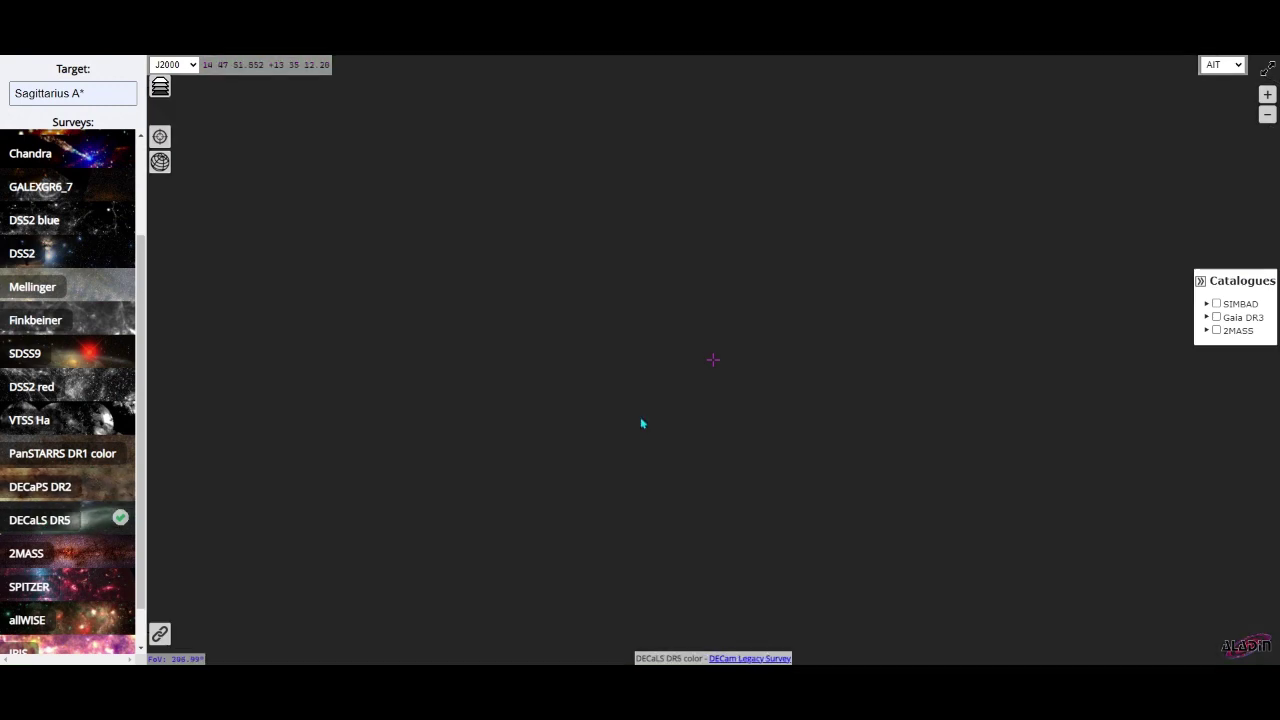
- Examine the faint star field near RA 14 51, Dec -05 05 in DECaLS DR5 at increasing magnification
left_click_drag(829, 371, 678, 466)
scroll(580, 374, "up", 5)
scroll(589, 374, "up", 1)
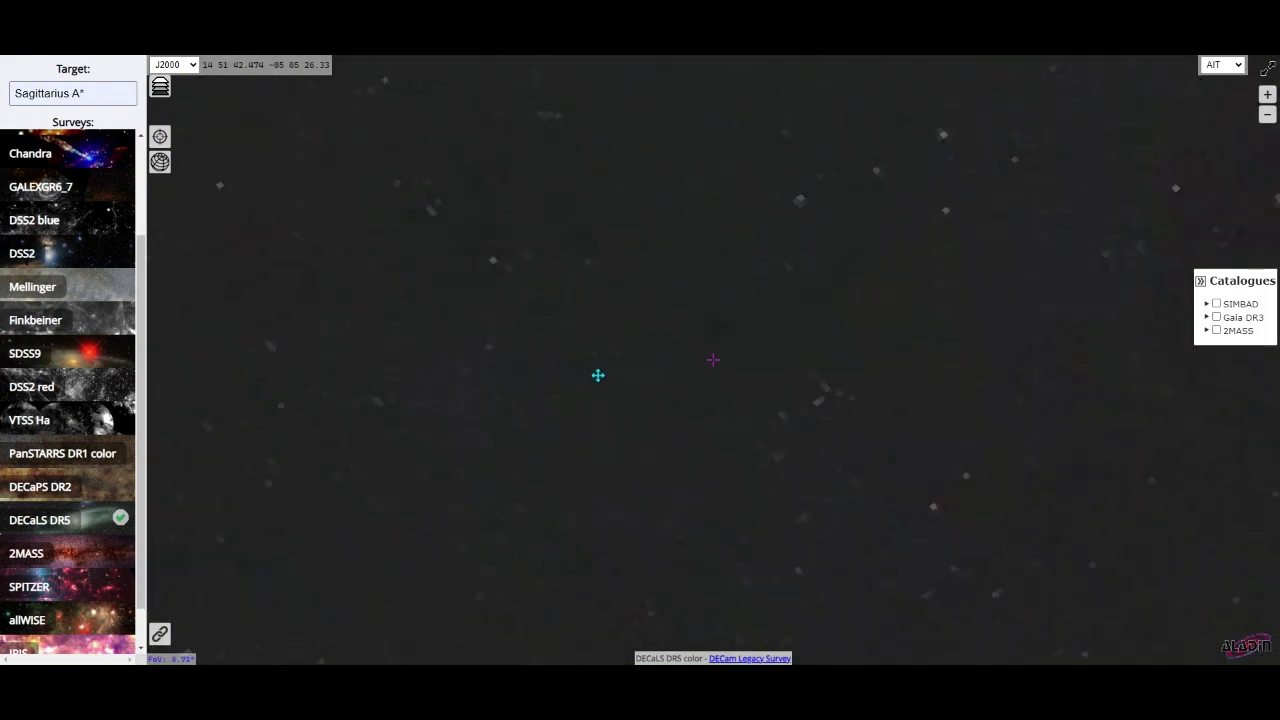
left_click_drag(598, 375, 575, 362)
left_click_drag(840, 400, 798, 470)
scroll(649, 286, "up", 3)
scroll(792, 465, "up", 1)
scroll(566, 454, "up", 1)
- Examine the stars and small galaxies near RA 10 51, Dec +09 03 in DECaLS DR5, and zoom back out to the whole sky
left_click_drag(568, 458, 639, 274)
scroll(824, 392, "up", 5)
left_click_drag(902, 346, 980, 357)
scroll(807, 382, "up", 3)
left_click_drag(743, 356, 934, 475)
scroll(866, 391, "up", 3)
scroll(983, 488, "down", 10)
scroll(934, 476, "down", 8)
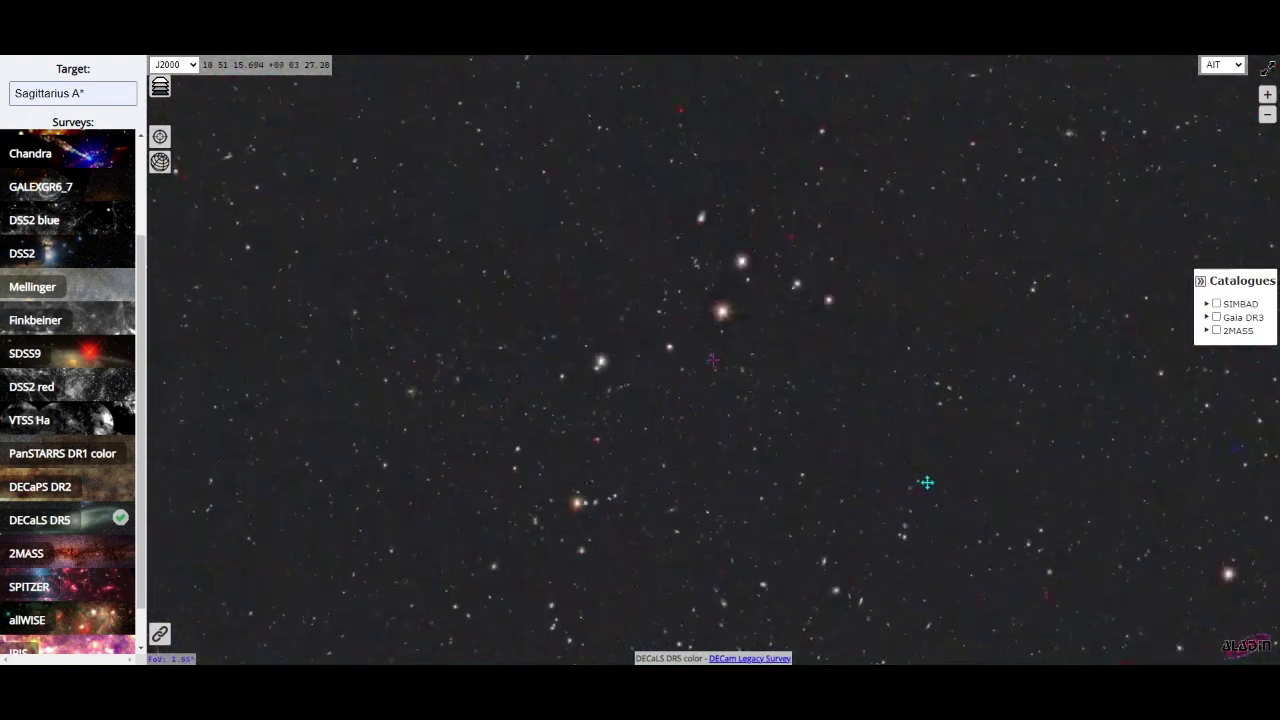
scroll(919, 473, "down", 3)
scroll(910, 480, "down", 5)
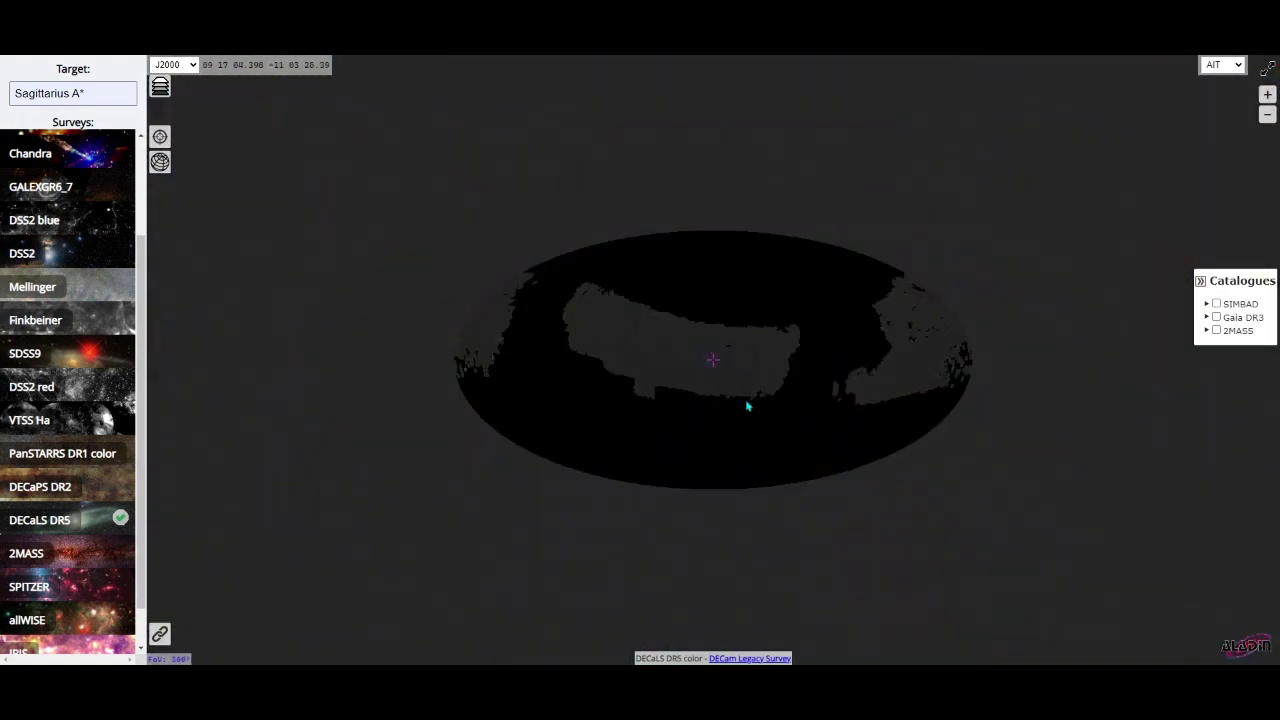
- Switch to the 2MASS survey and frame the Milky Way's central bulge and dust lane
left_click_drag(747, 406, 751, 391)
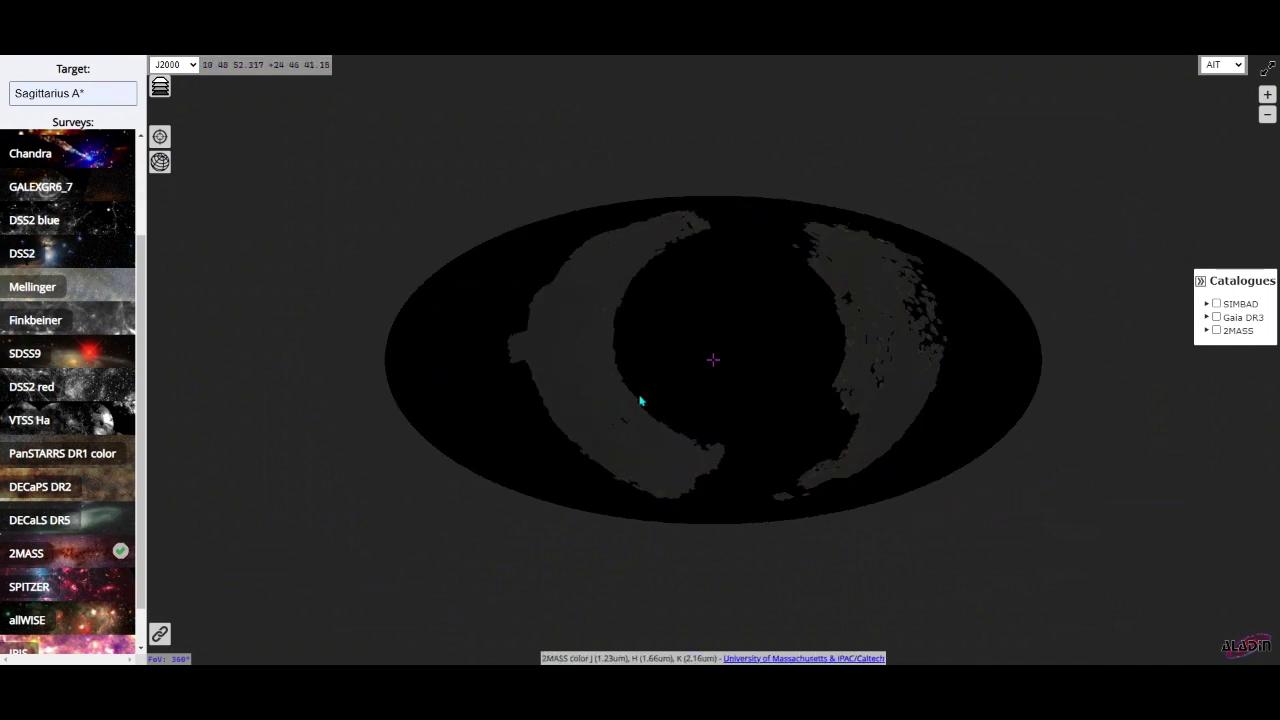
scroll(640, 403, "up", 2)
left_click_drag(666, 377, 809, 589)
scroll(690, 296, "up", 2)
scroll(690, 296, "up", 5)
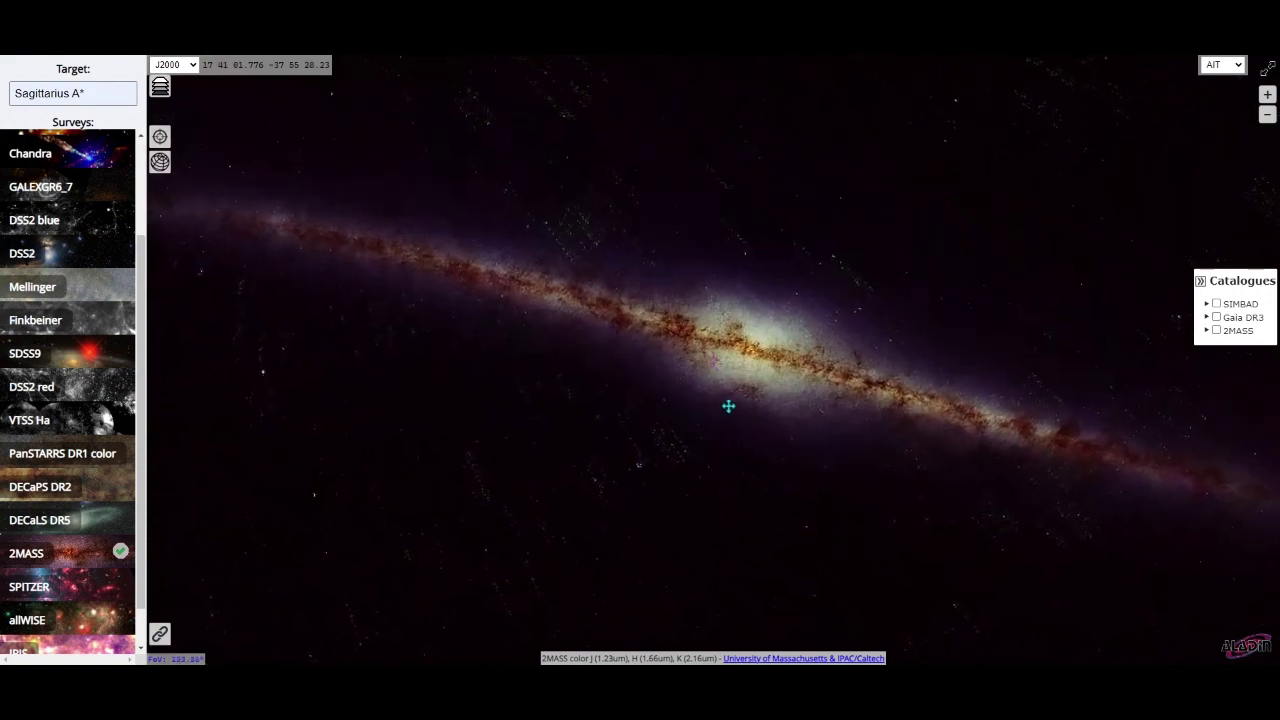
scroll(608, 380, "down", 6)
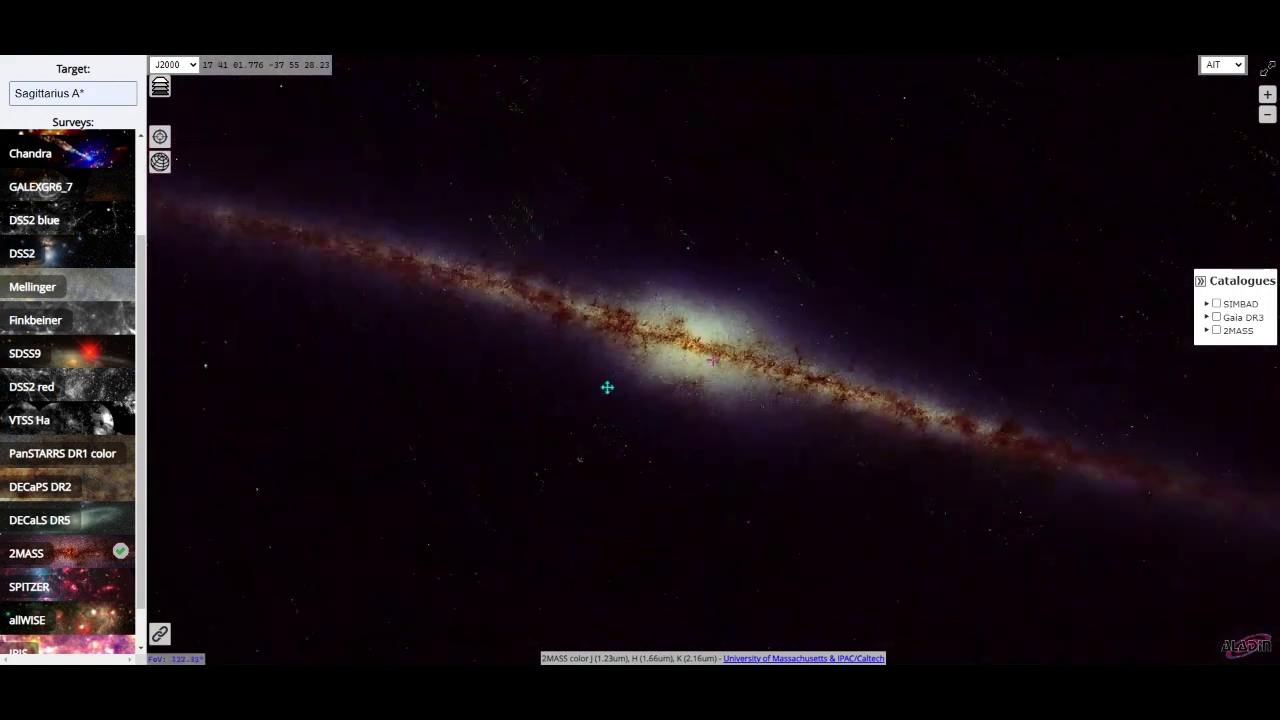
left_click_drag(606, 386, 628, 338)
- Examine the bright spiked stars near RA 16 02, Dec -19 27 in 2MASS, and zoom back out to the whole sky
scroll(628, 338, "up", 6)
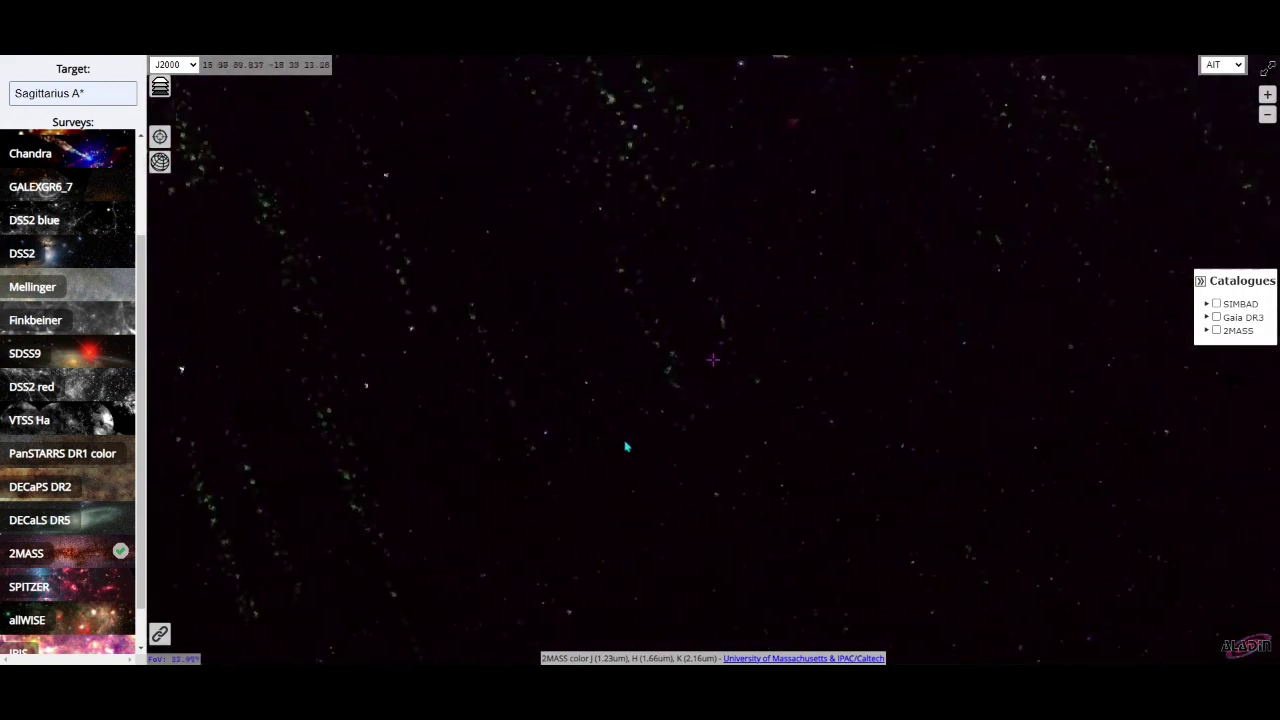
scroll(633, 440, "up", 3)
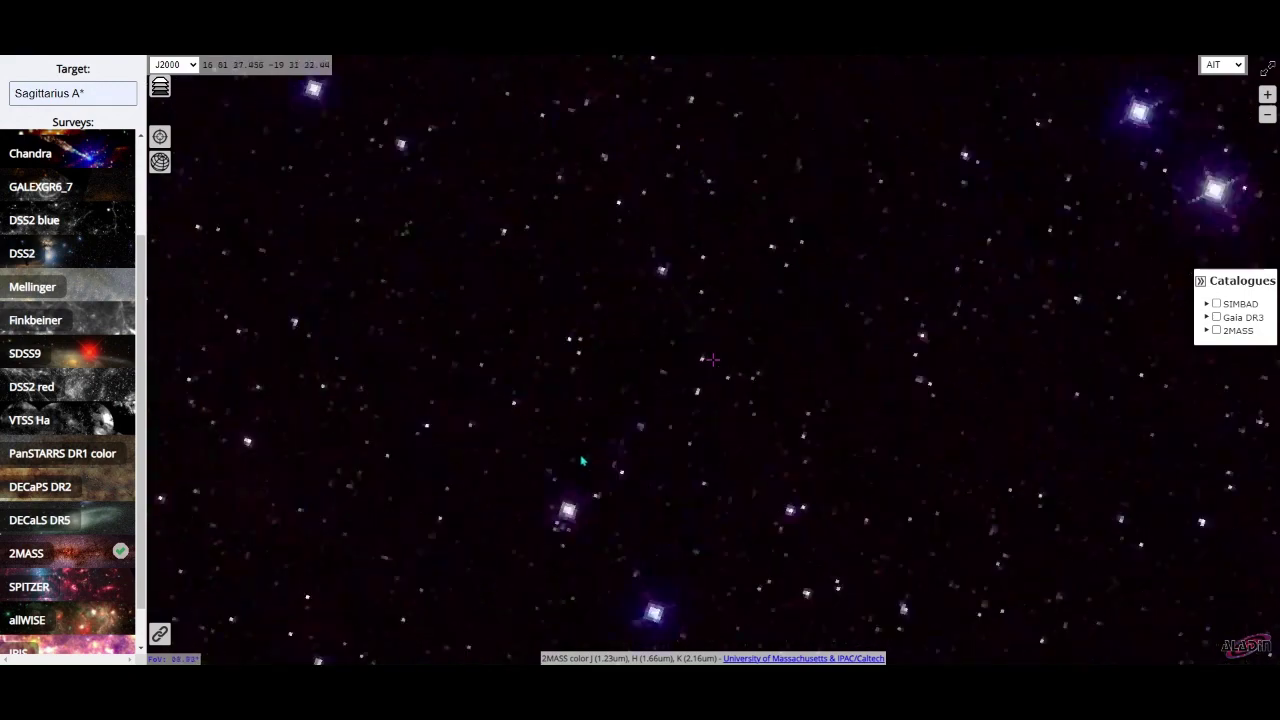
scroll(598, 436, "up", 2)
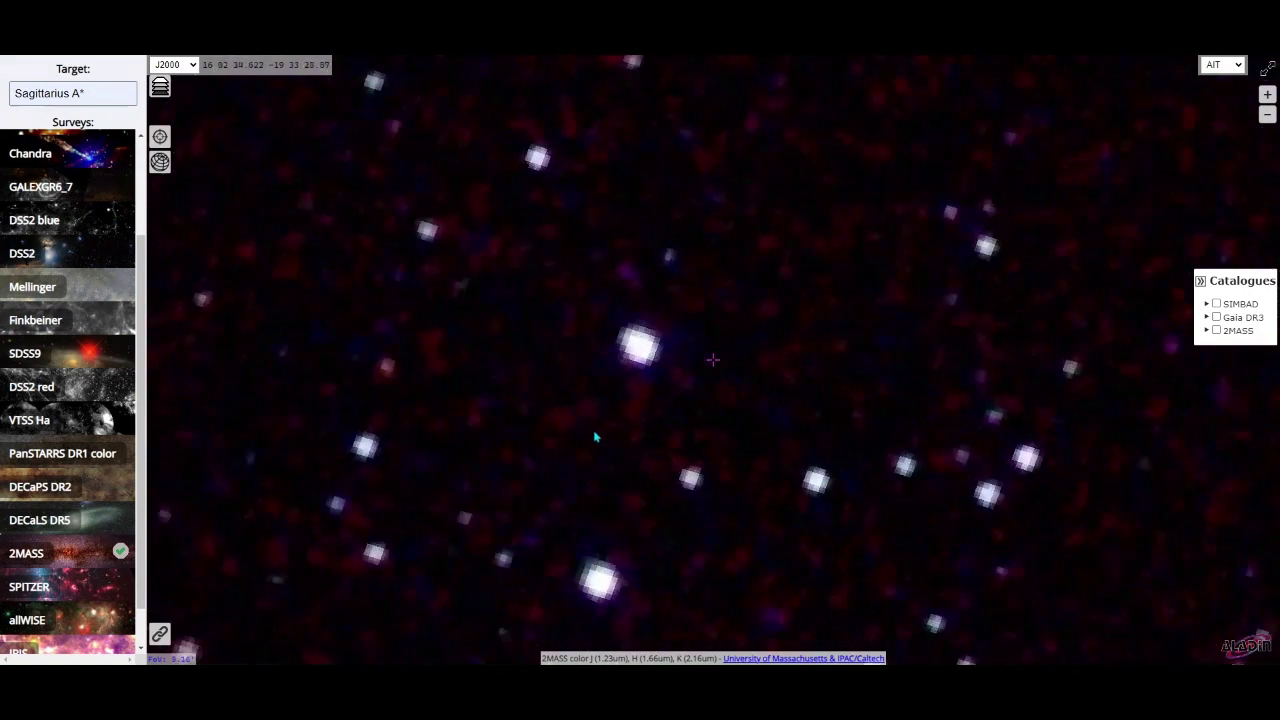
scroll(618, 383, "up", 1)
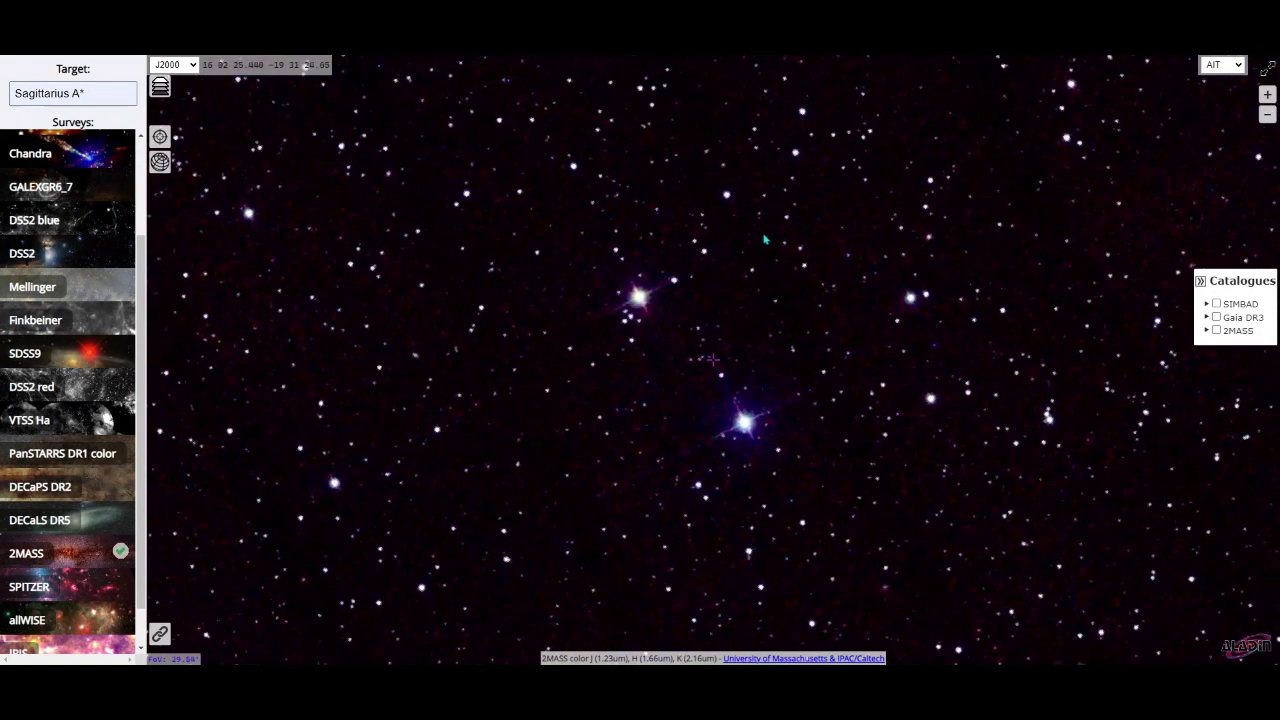
scroll(531, 291, "up", 1)
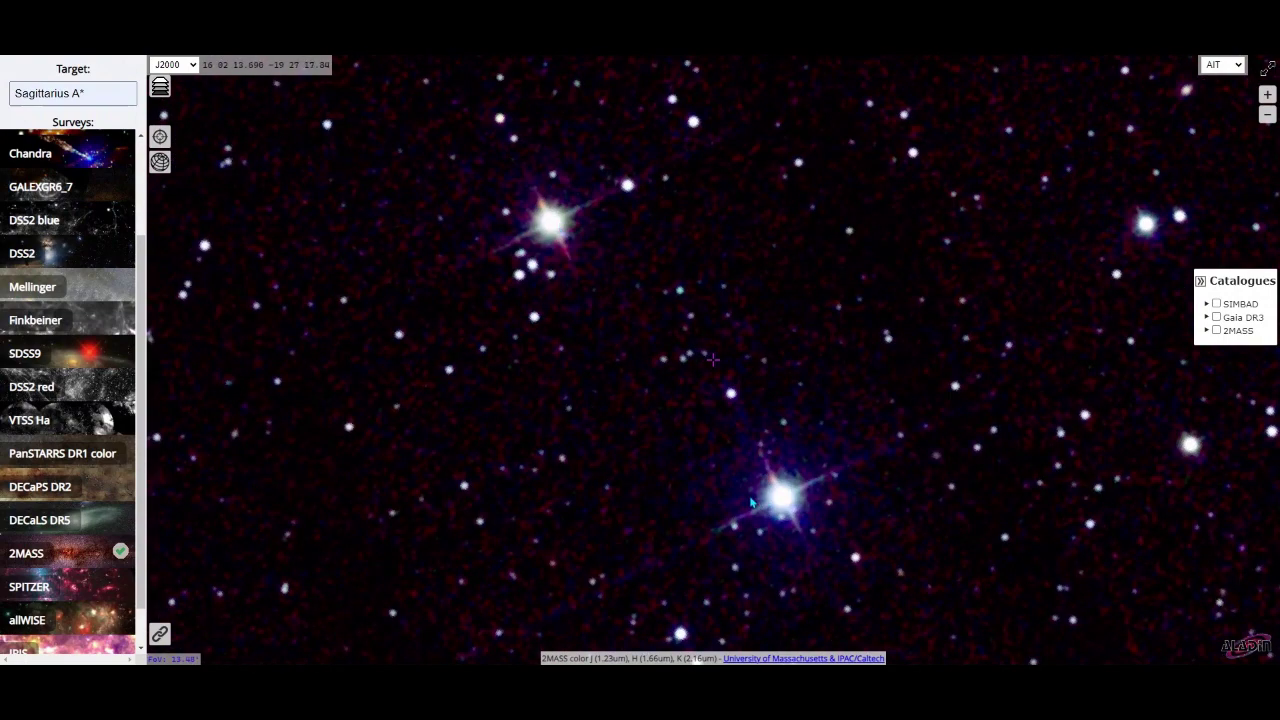
scroll(752, 503, "down", 7)
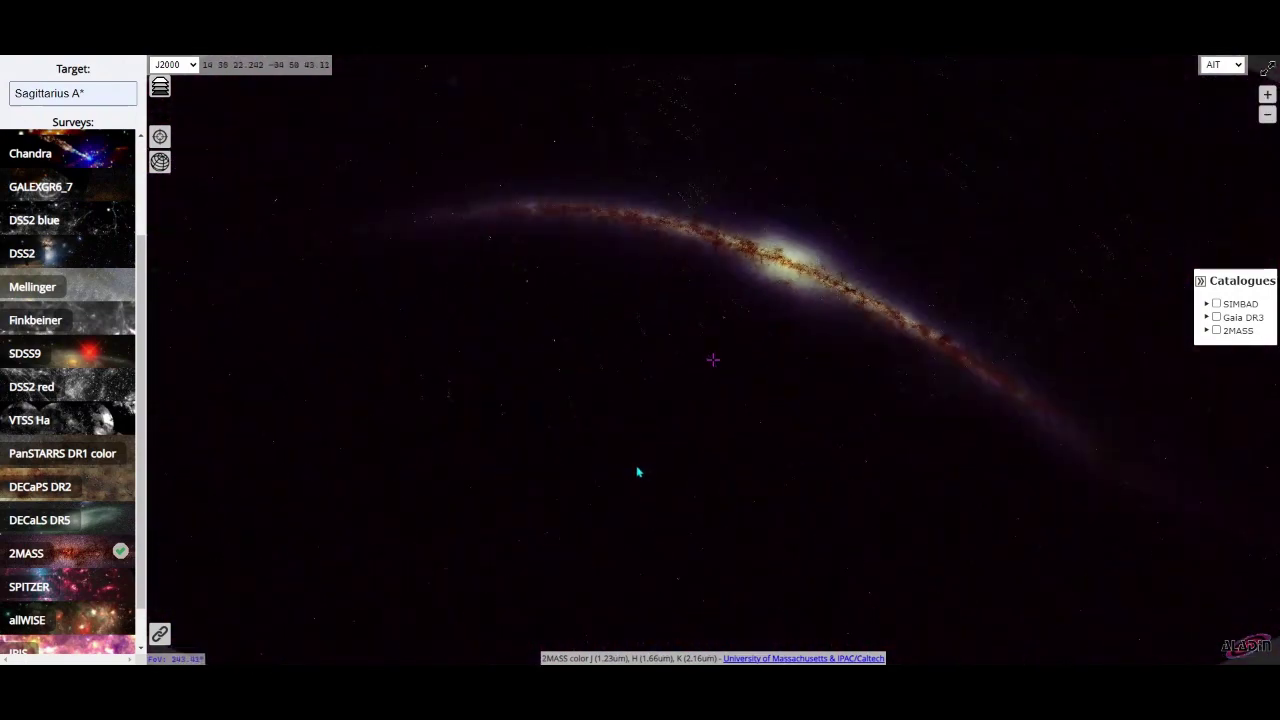
scroll(636, 465, "down", 1)
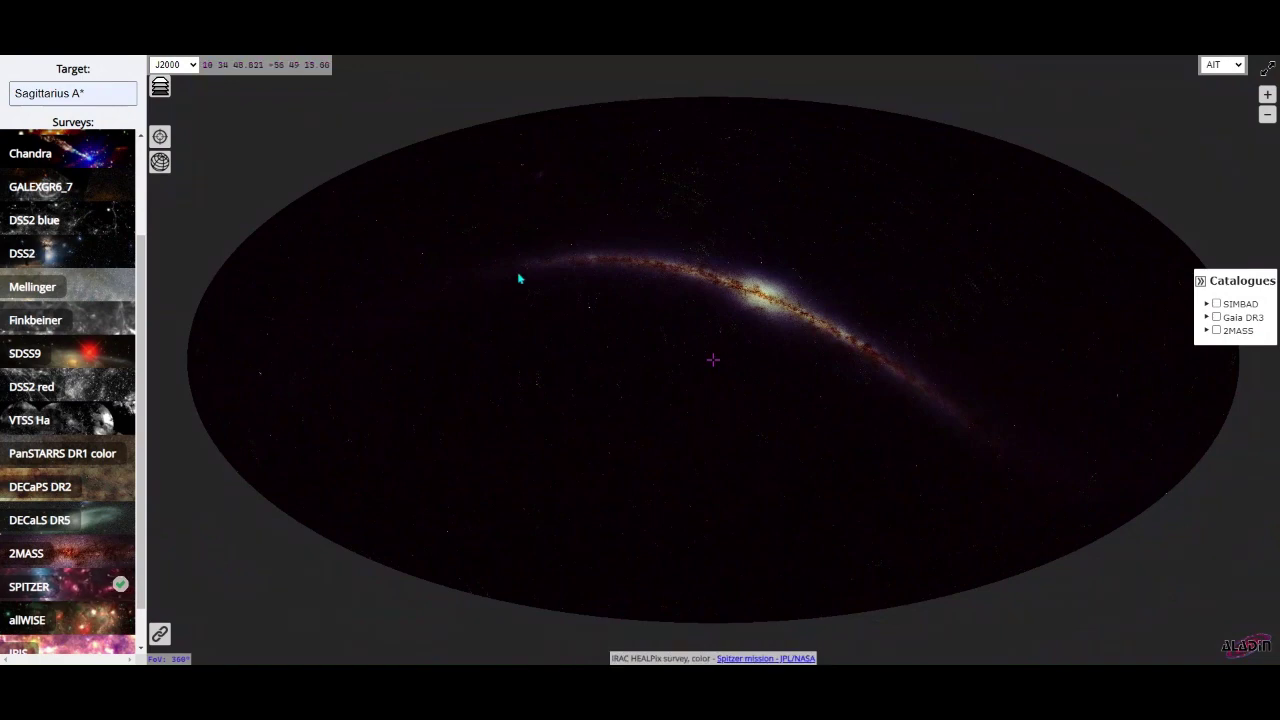
- Switch to the SPITZER survey and examine the isolated square patch away from the Milky Way strip
left_click_drag(519, 278, 474, 403)
left_click_drag(789, 379, 707, 443)
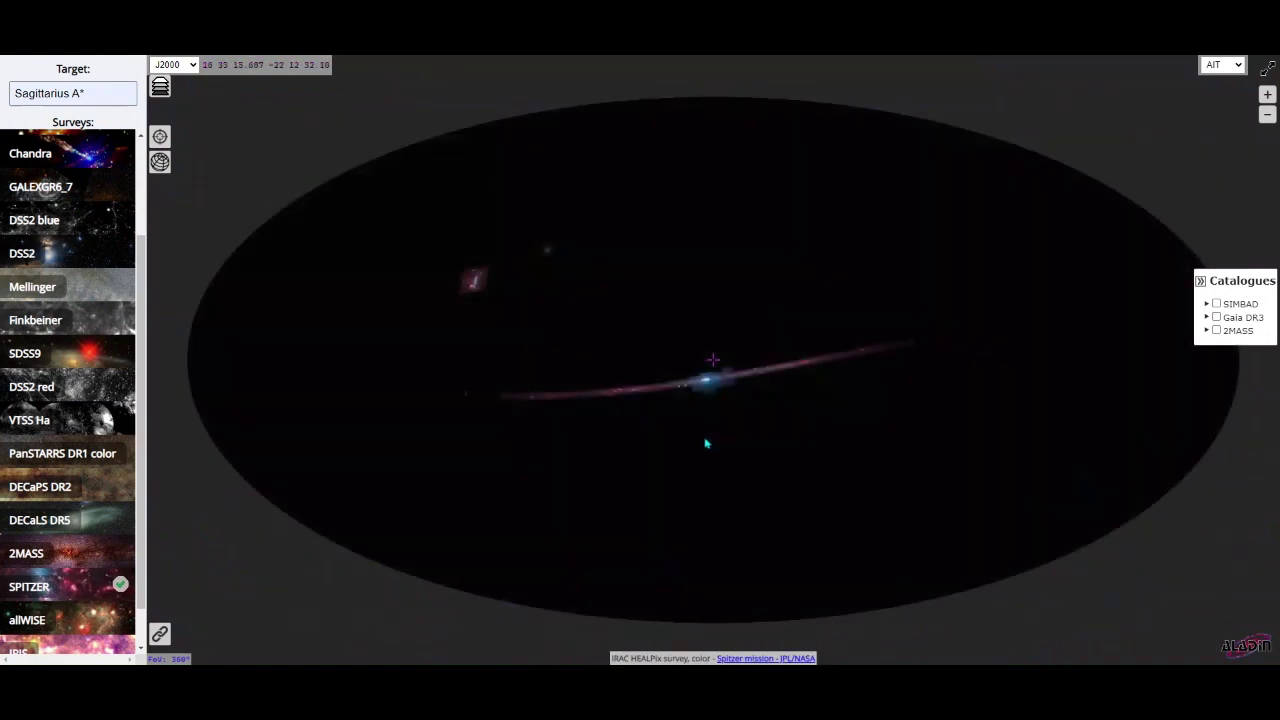
scroll(711, 382, "up", 10)
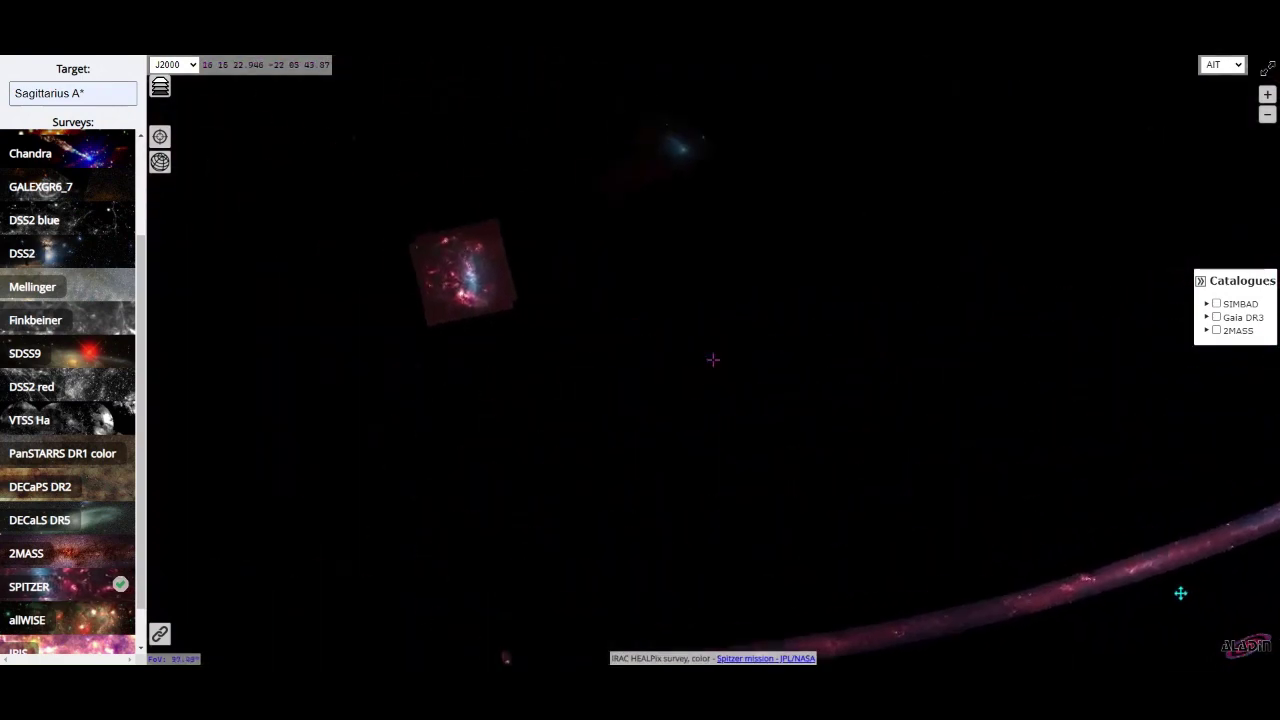
scroll(974, 497, "down", 8)
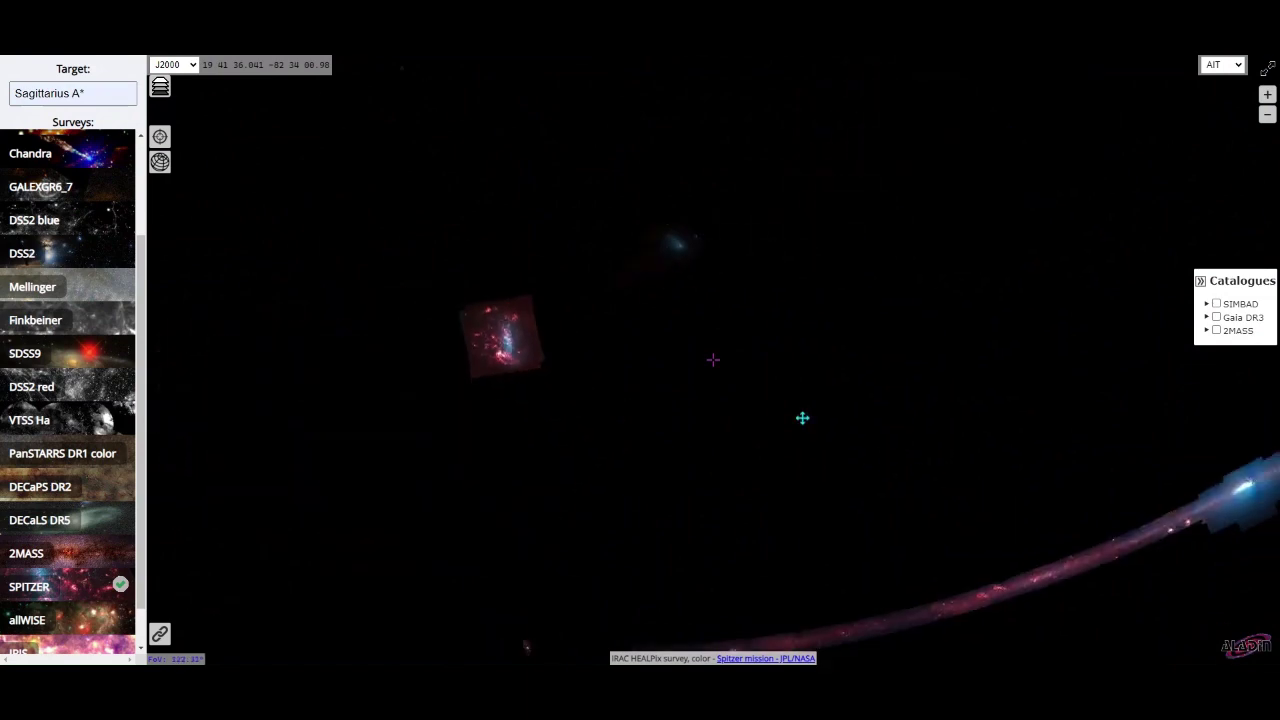
scroll(567, 296, "up", 3)
- Examine the bright nebula in the small isolated patch beyond the end of the SPITZER strip, and zoom back out
left_click_drag(580, 297, 1014, 138)
scroll(726, 277, "up", 4)
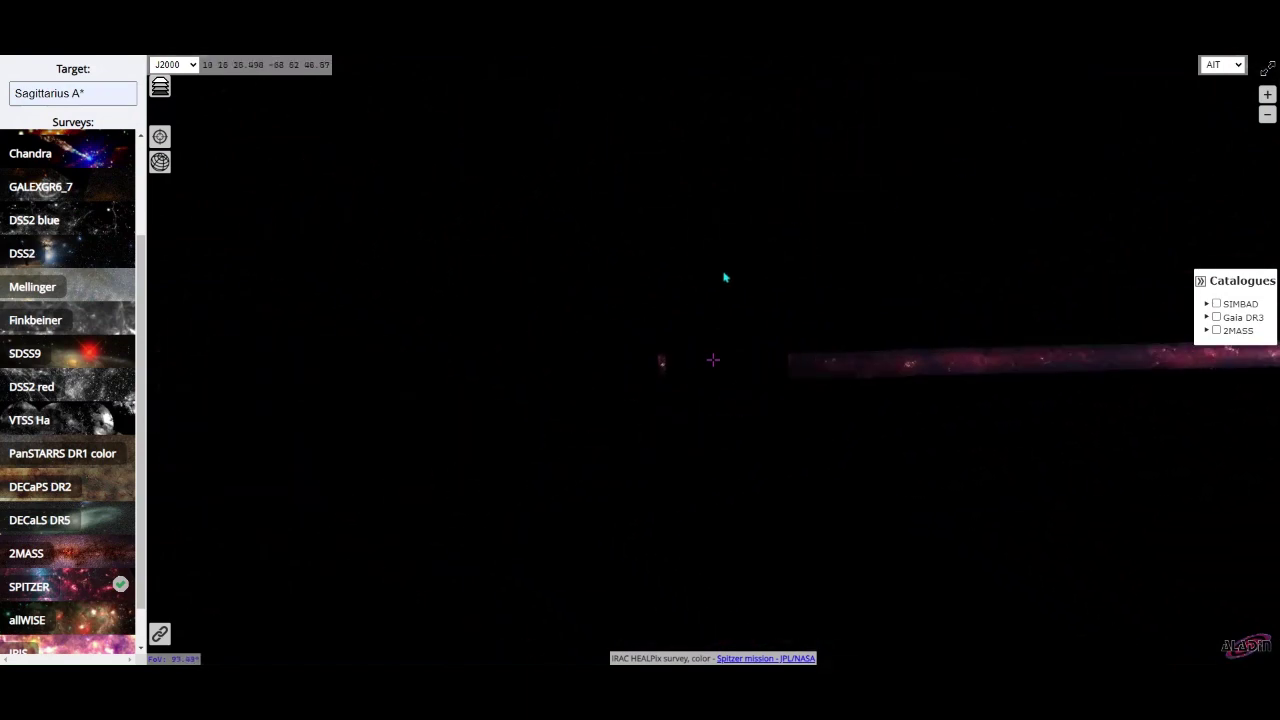
left_click_drag(597, 378, 809, 374)
scroll(677, 360, "up", 7)
scroll(871, 346, "up", 4)
scroll(808, 374, "down", 2)
scroll(785, 383, "up", 1)
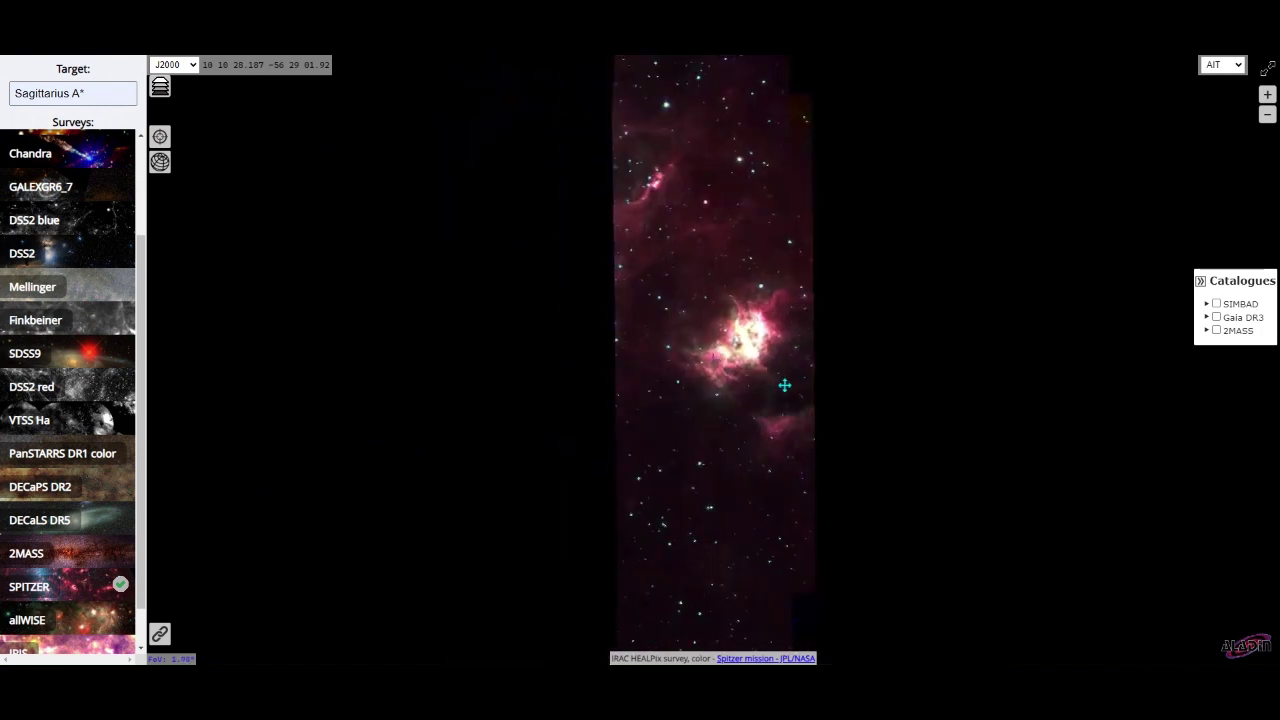
scroll(700, 380, "down", 6)
scroll(394, 311, "down", 2)
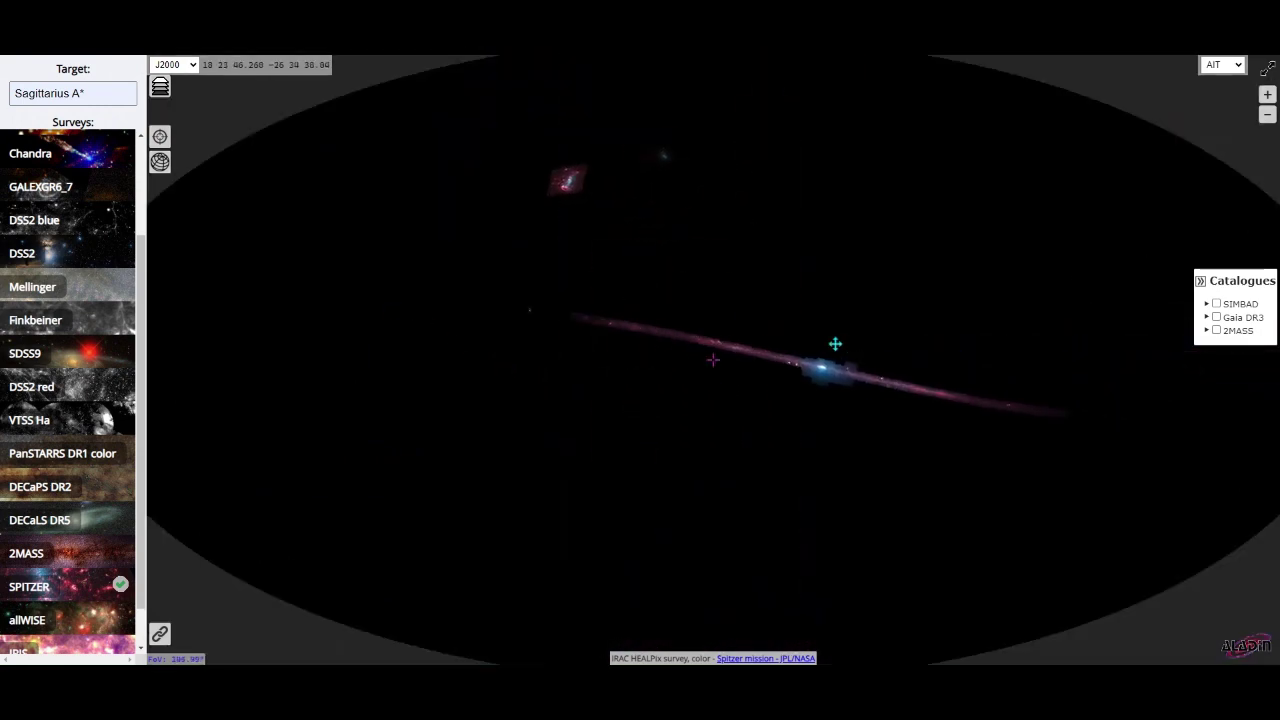
- Examine the bright galactic center and its surrounding blue region in SPITZER, and return to the centered whole-sky view
scroll(835, 343, "up", 8)
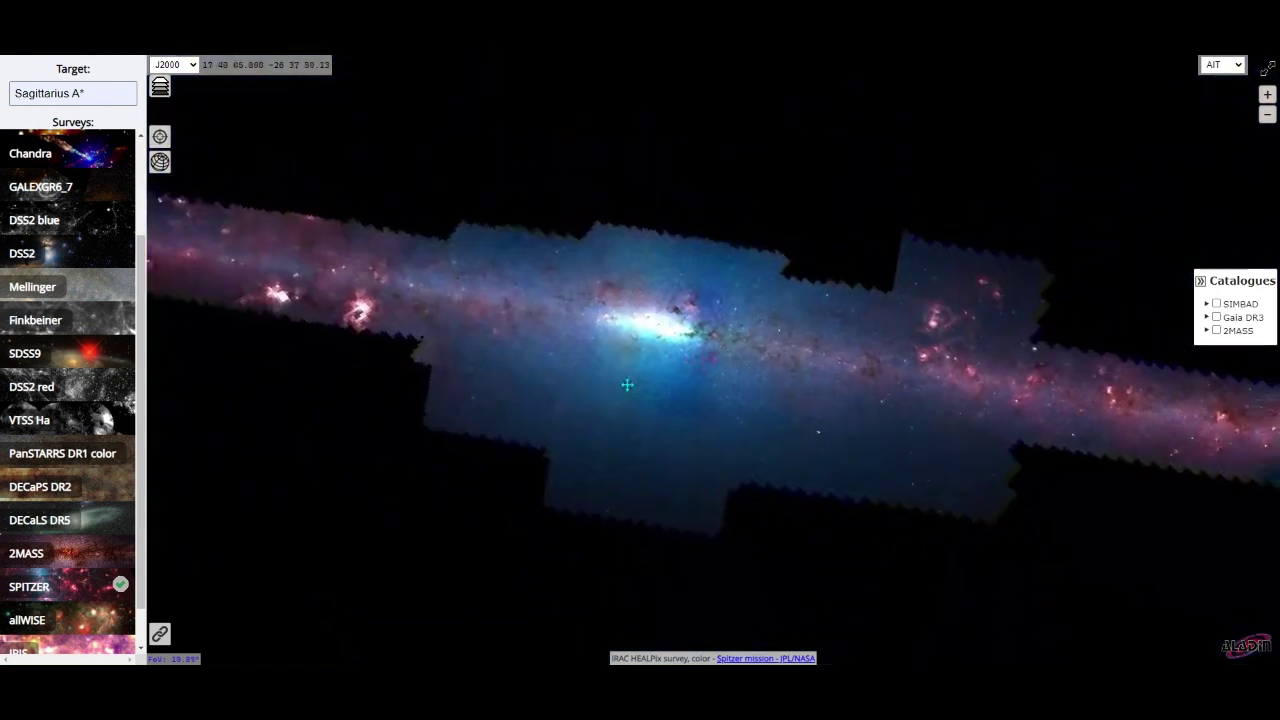
scroll(627, 384, "down", 6)
left_click_drag(591, 386, 405, 362)
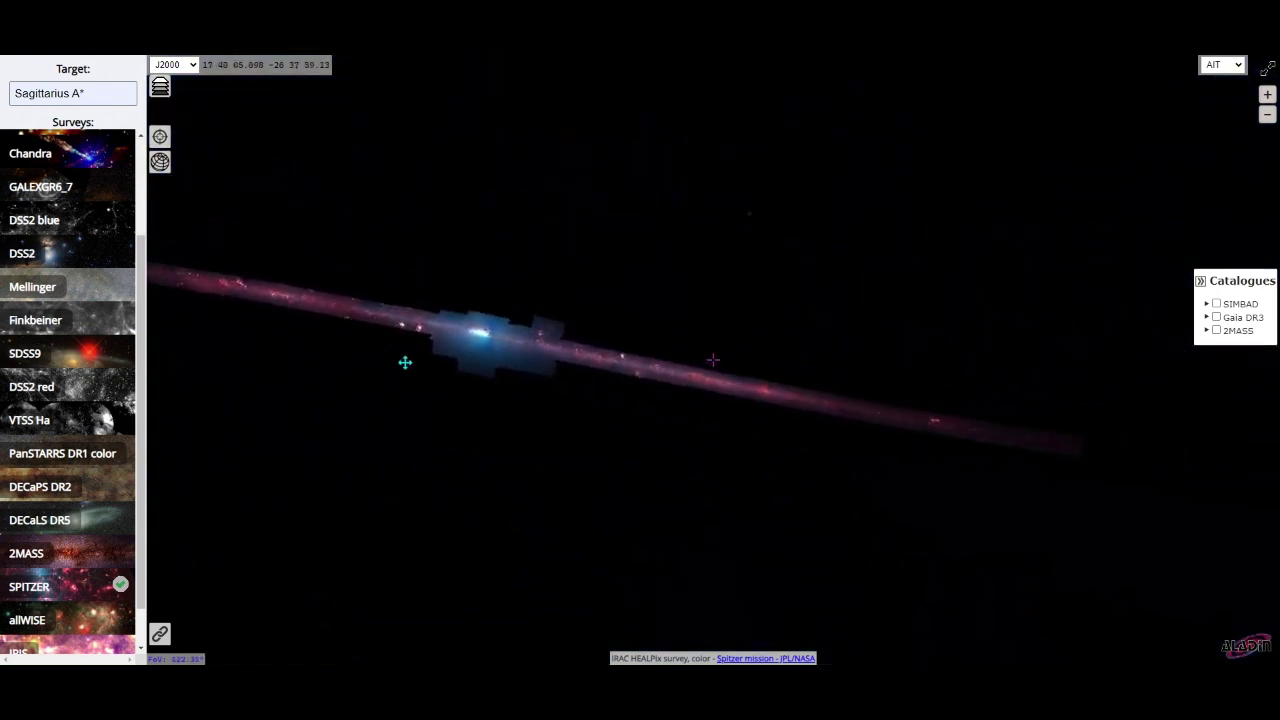
scroll(183, 514, "down", 2)
scroll(351, 421, "down", 3)
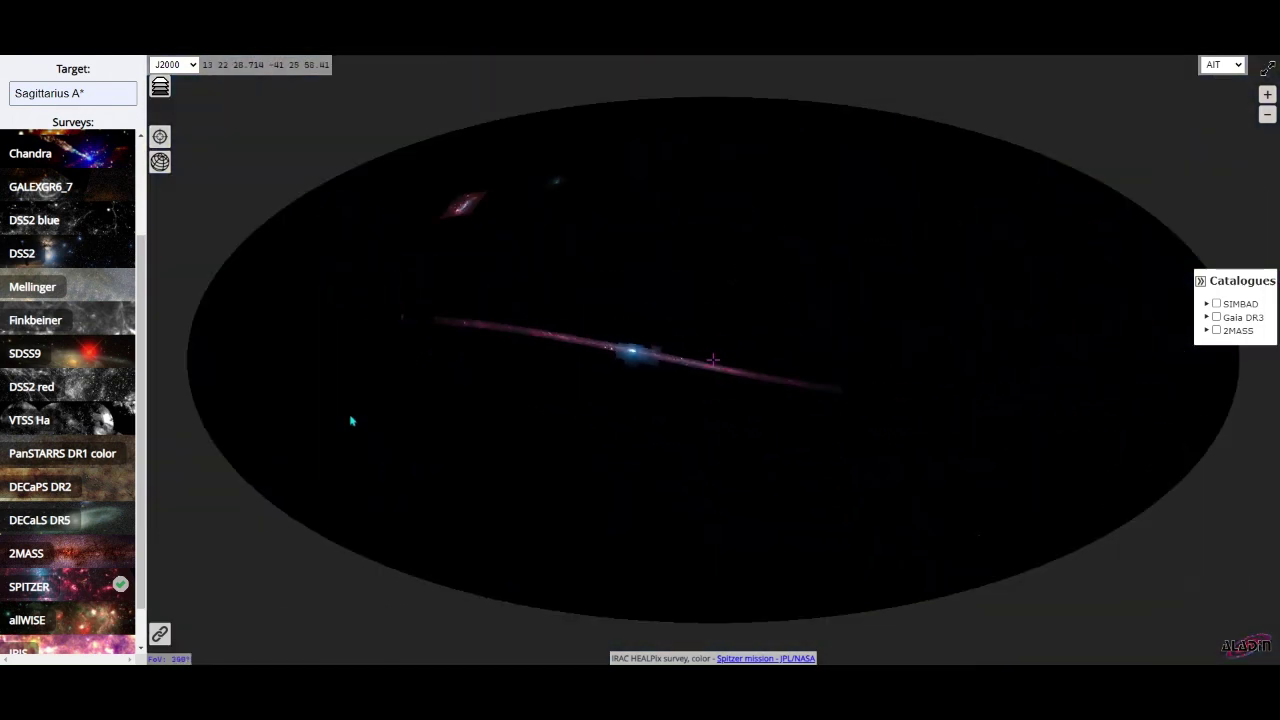
left_click_drag(332, 436, 543, 375)
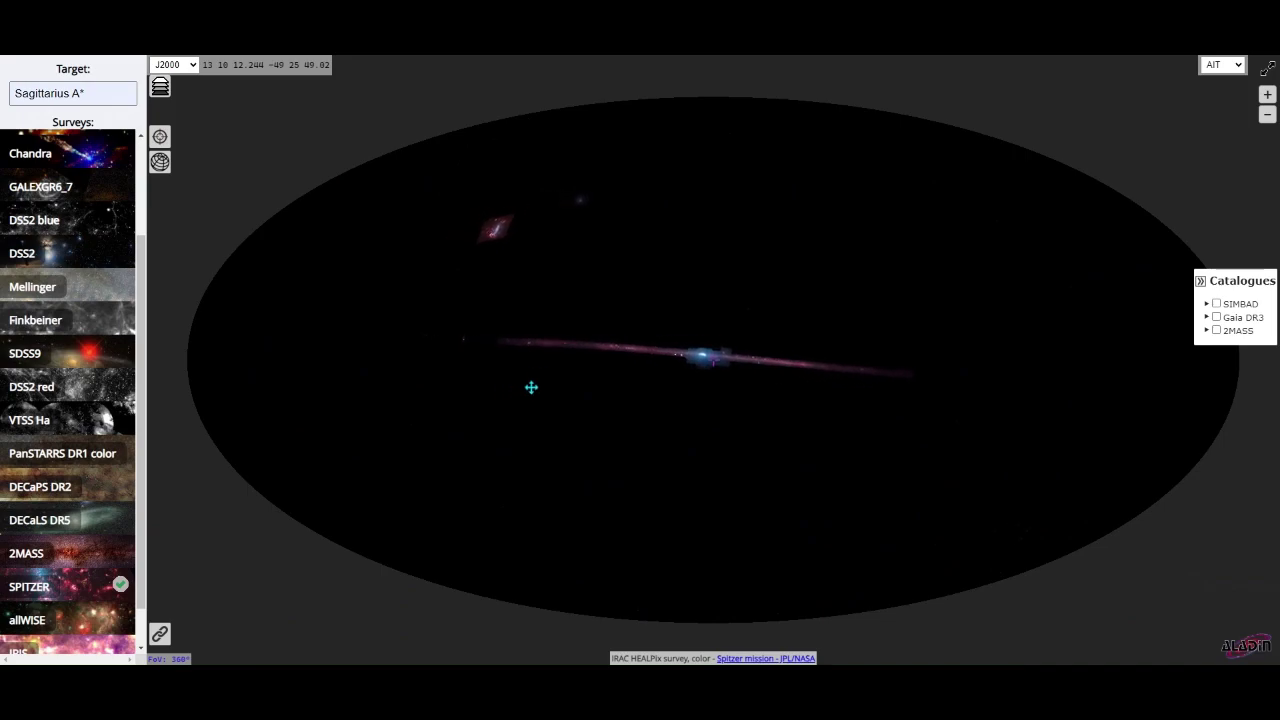
- Examine the dense star field near RA 17 53, Dec -25 31 in SPITZER, and zoom back out to the whole sky
scroll(529, 393, "up", 10)
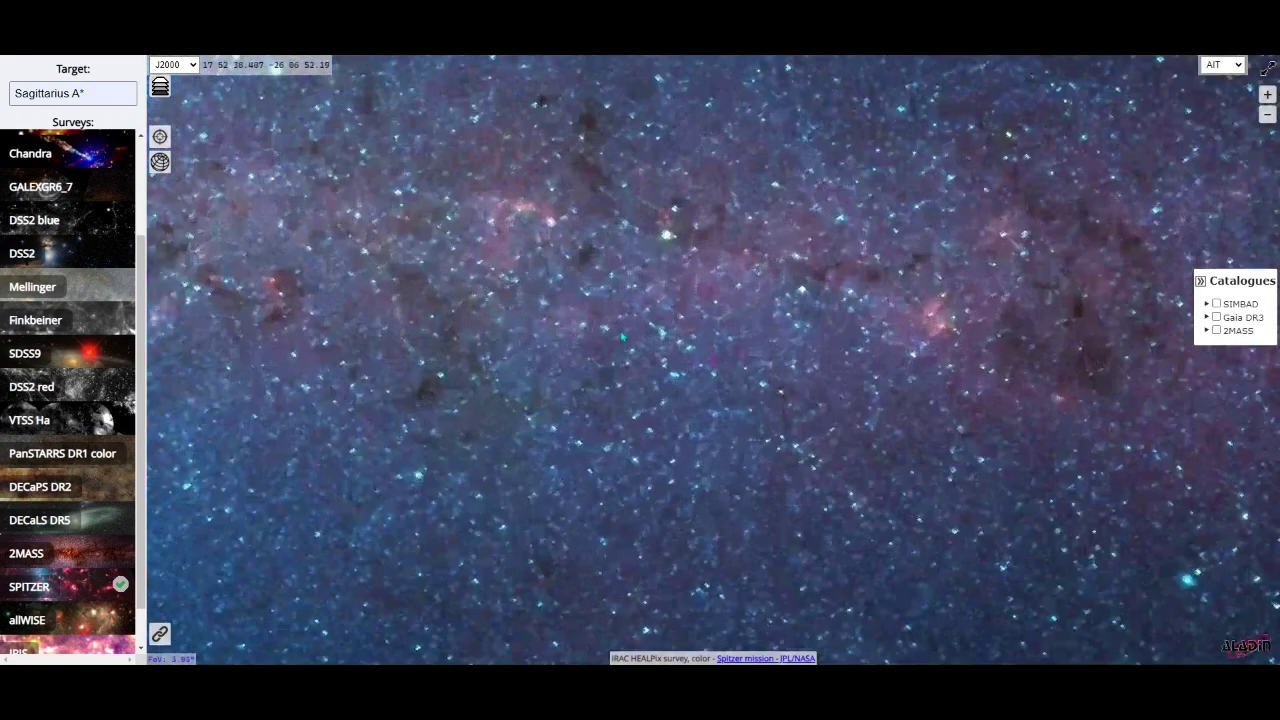
scroll(622, 348, "up", 3)
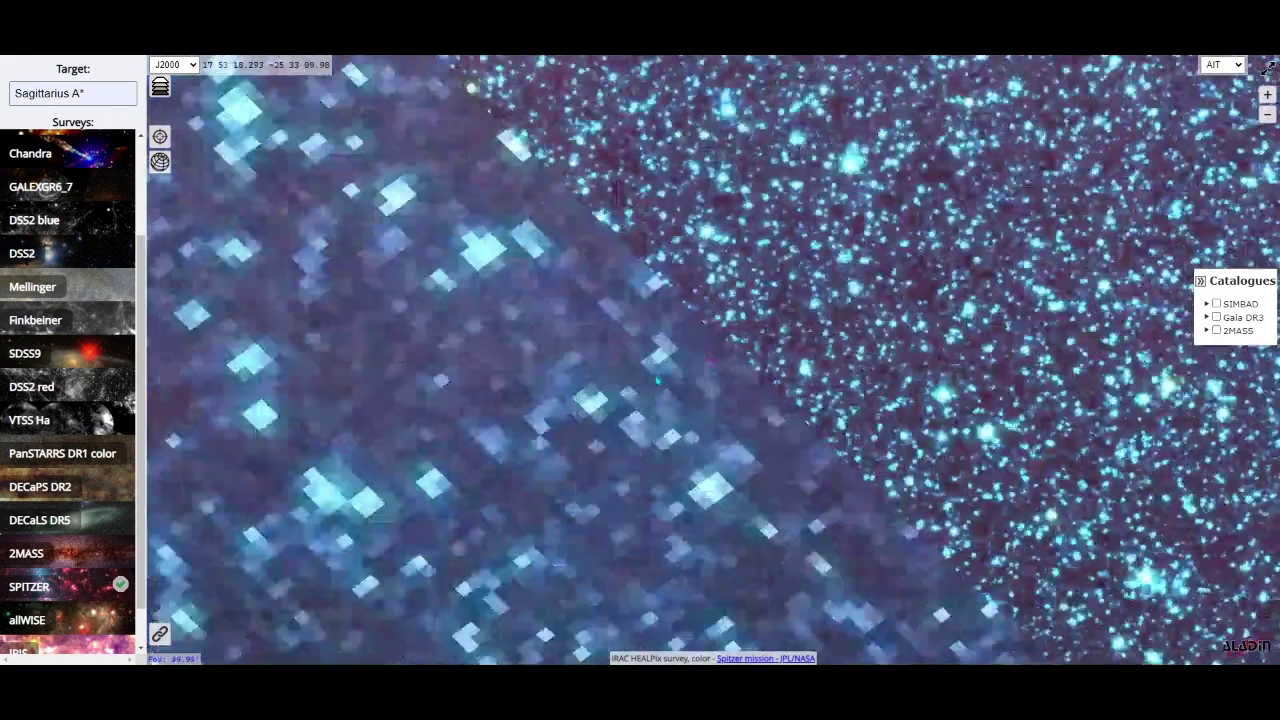
scroll(668, 380, "up", 3)
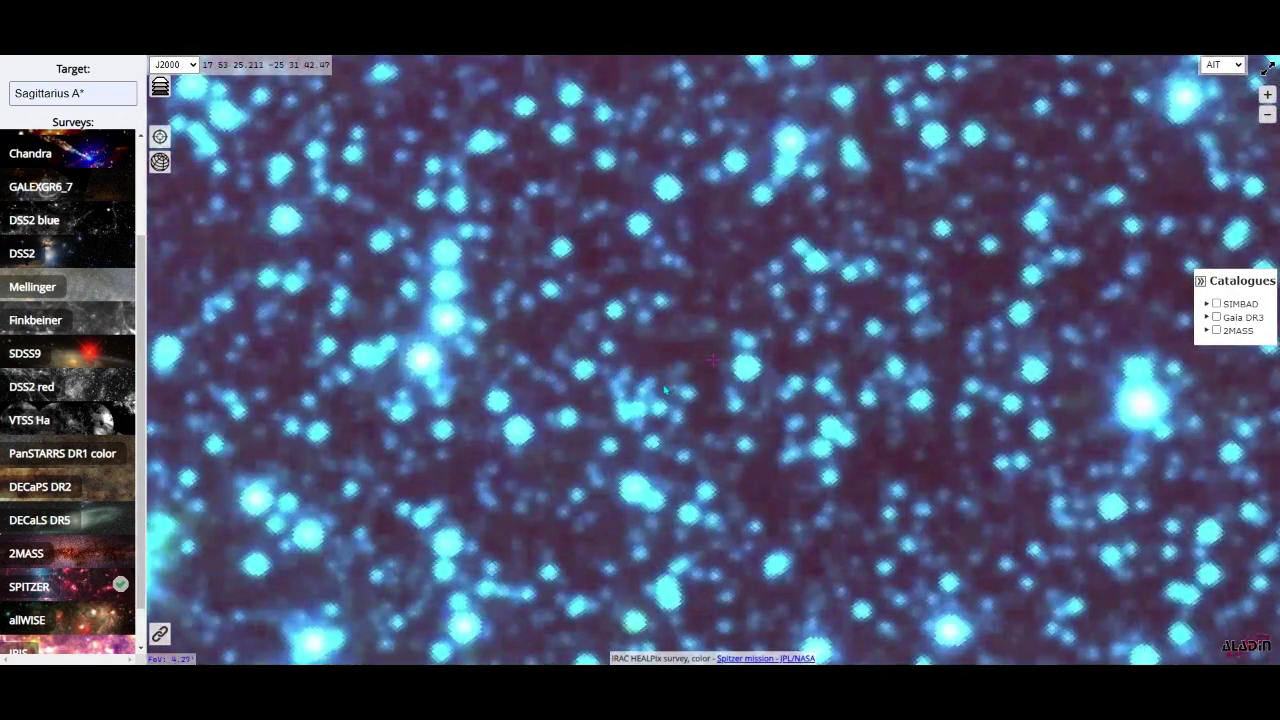
scroll(664, 390, "down", 6)
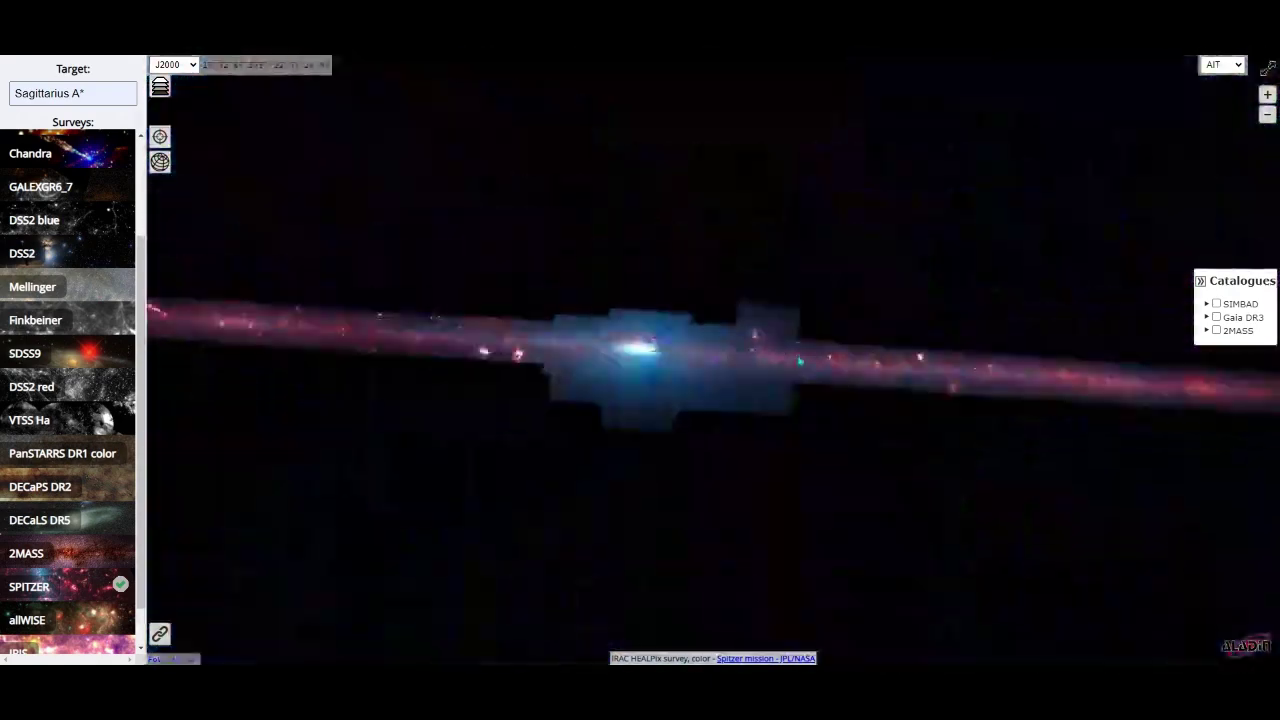
scroll(664, 390, "down", 5)
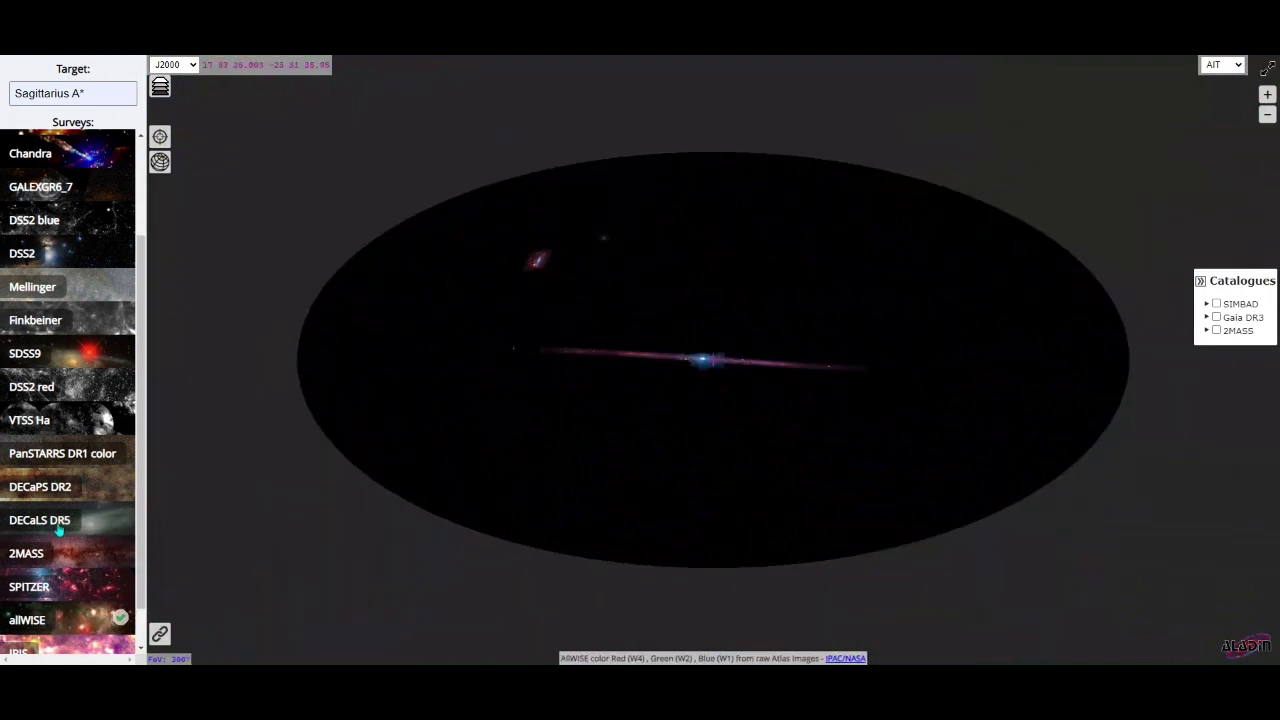
- Examine the Milky Way band and its bright blue-green center in the allWISE survey
scroll(58, 530, "down", 1)
scroll(680, 327, "up", 2)
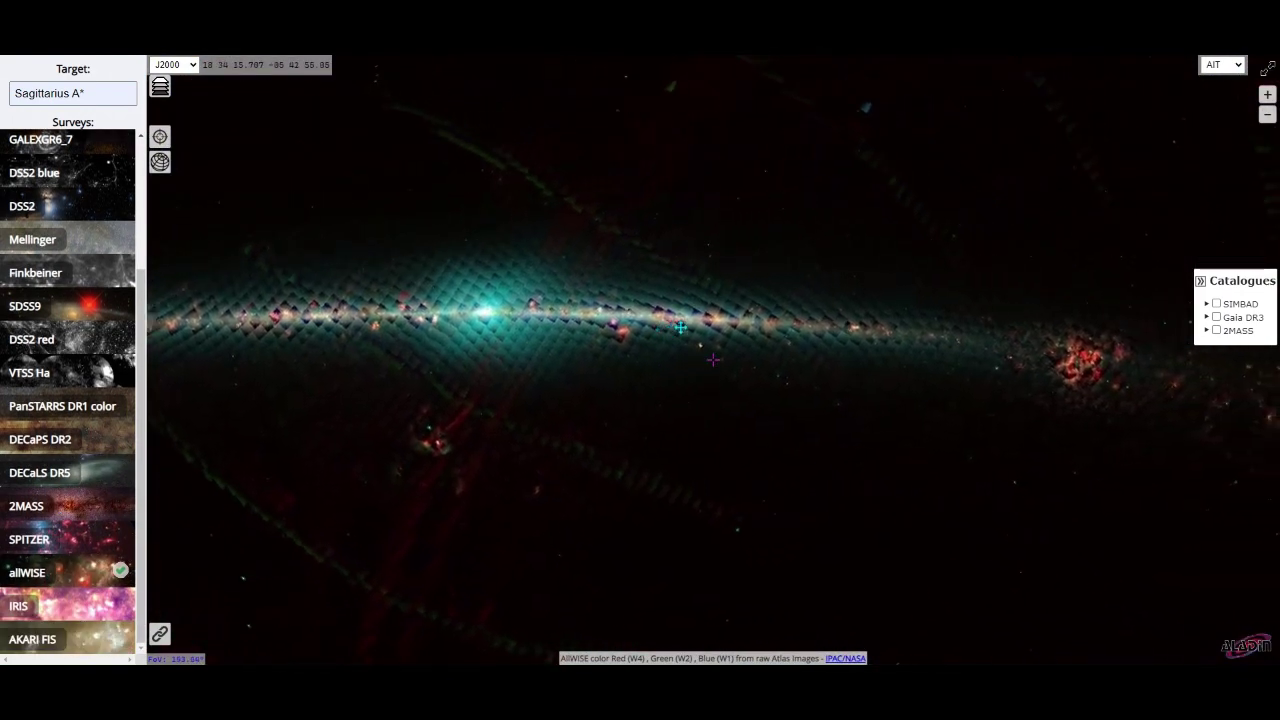
scroll(680, 327, "up", 4)
left_click_drag(680, 327, 971, 458)
scroll(777, 383, "down", 4)
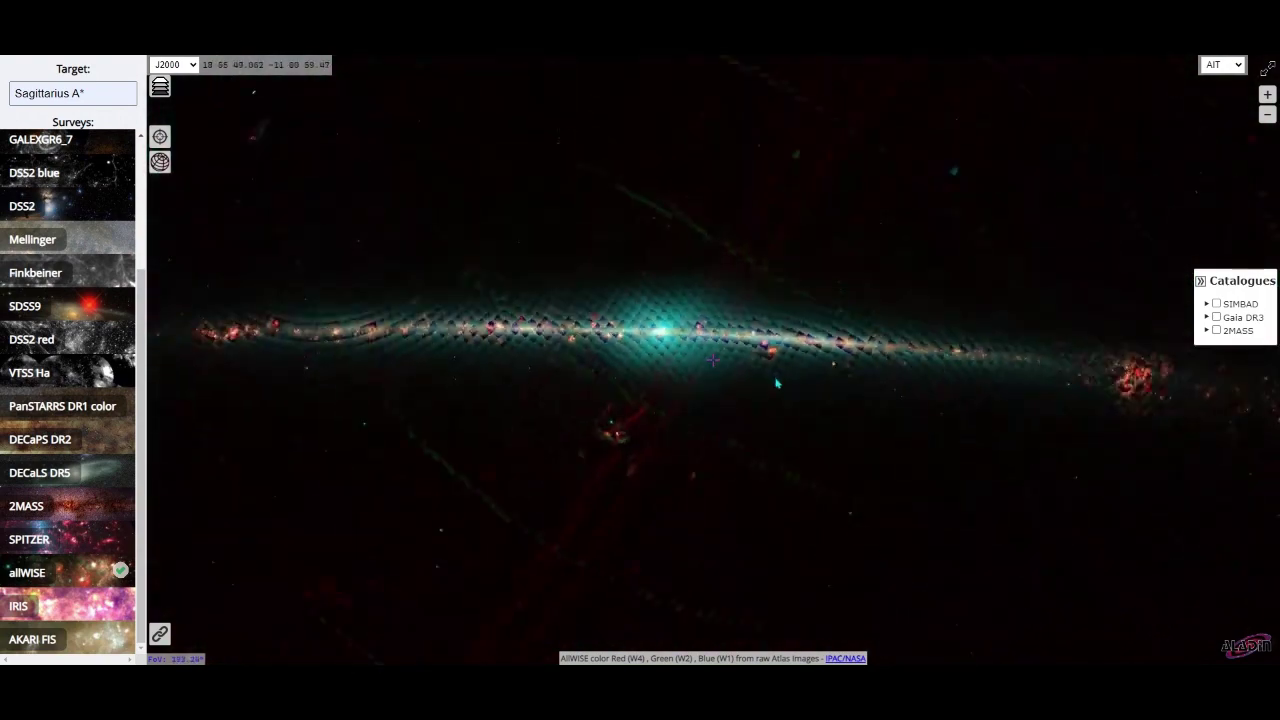
- Examine the star field near RA 17 34, Dec +05 12 in allWISE, and zoom back out to the Milky Way band
scroll(777, 383, "up", 10)
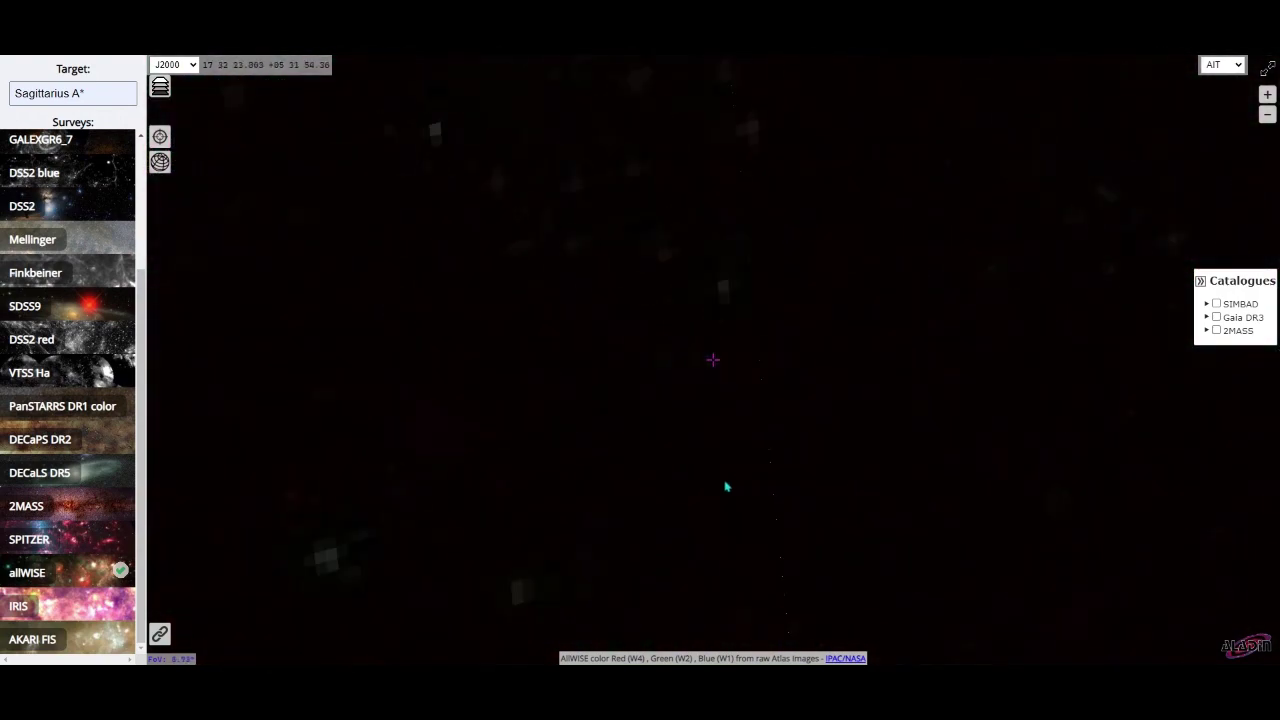
scroll(779, 461, "up", 5)
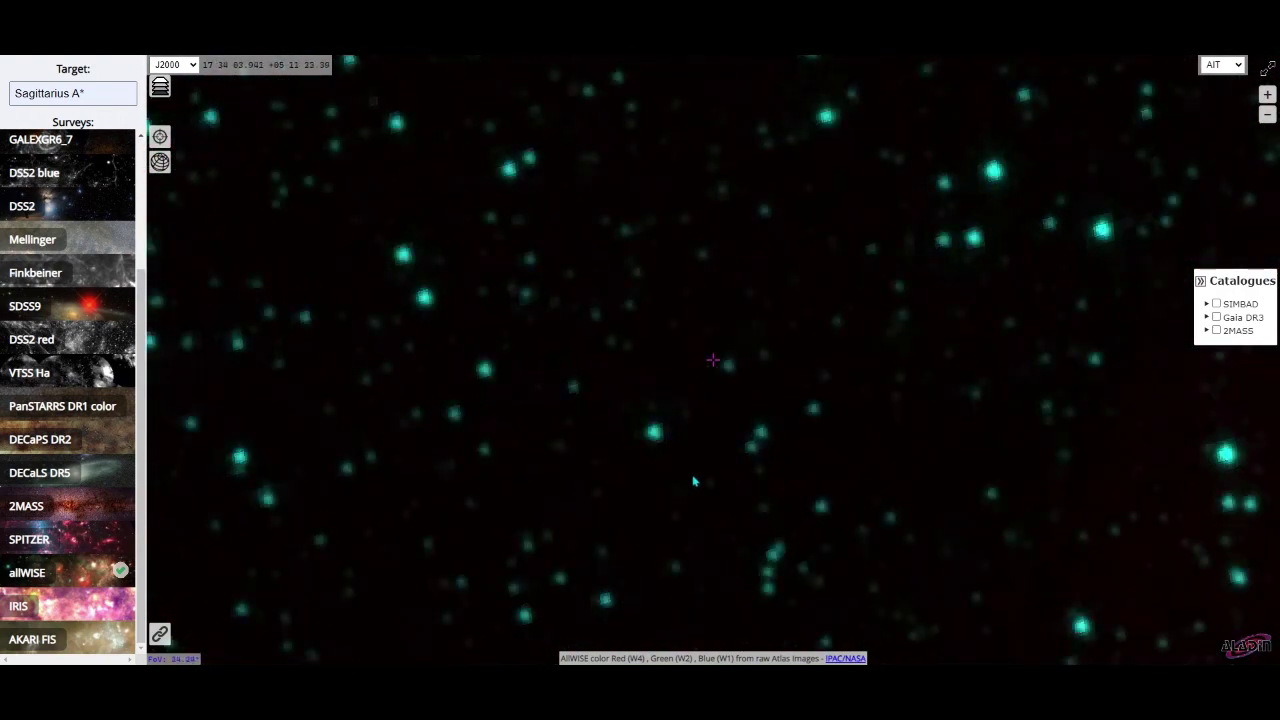
scroll(786, 530, "down", 3)
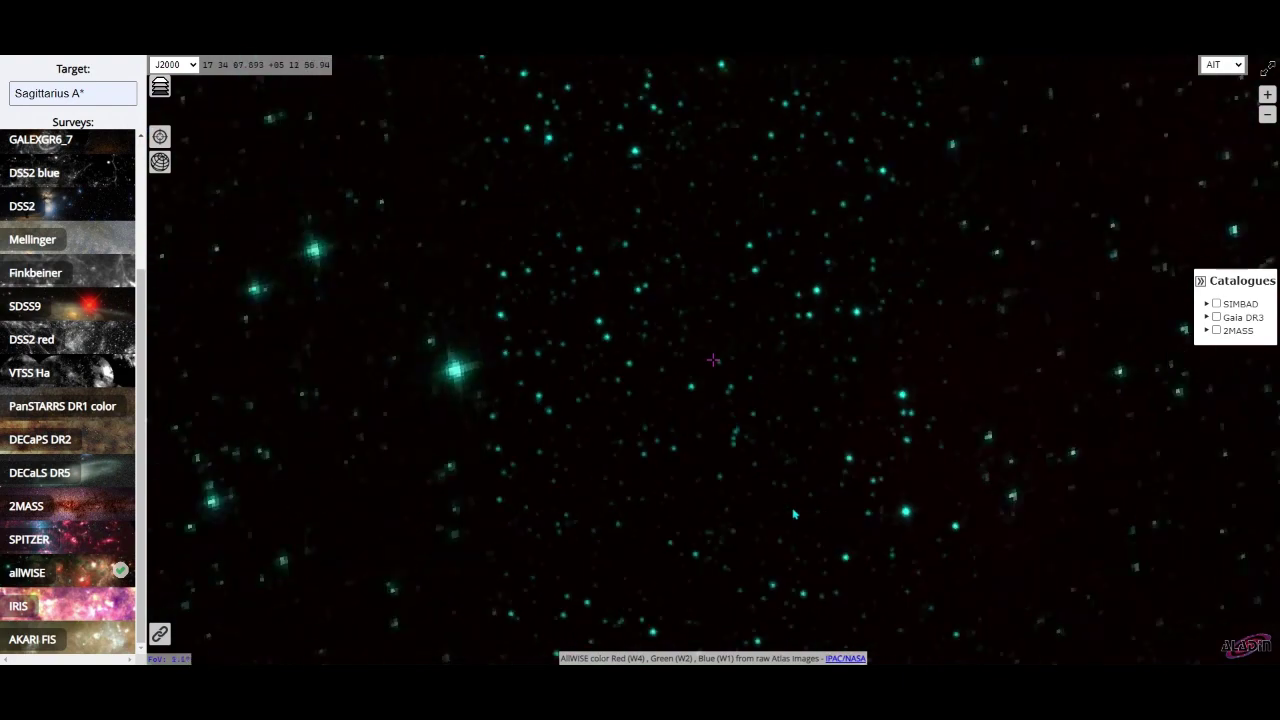
scroll(794, 514, "down", 10)
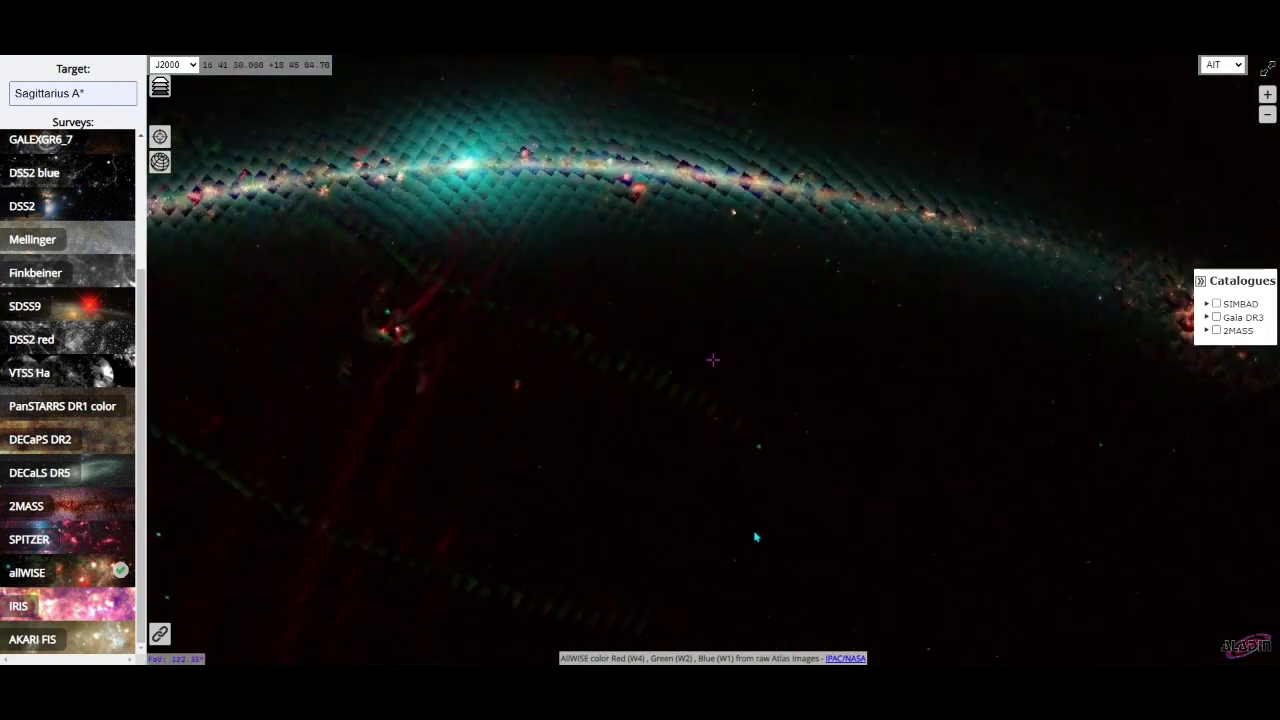
scroll(730, 345, "down", 3)
left_click_drag(702, 327, 555, 460)
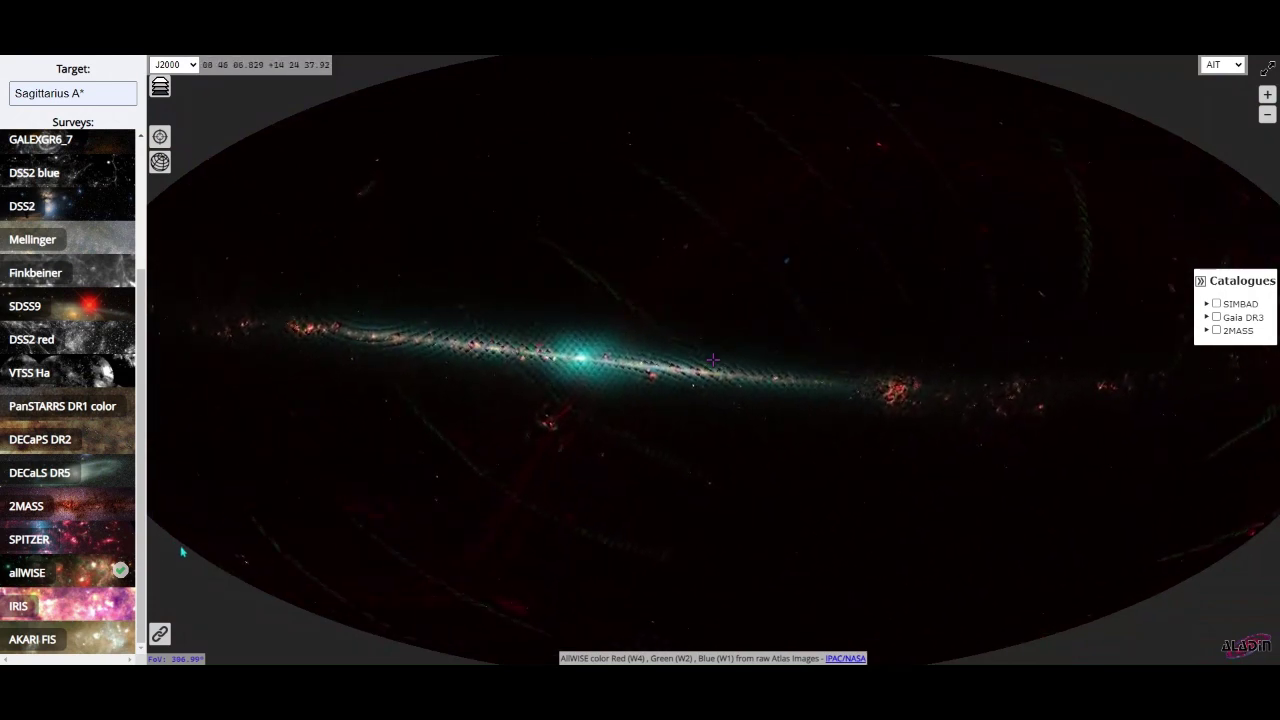
- Switch to the IRIS survey and examine the two isolated yellow-green clouds away from the Milky Way band
left_click(58, 620)
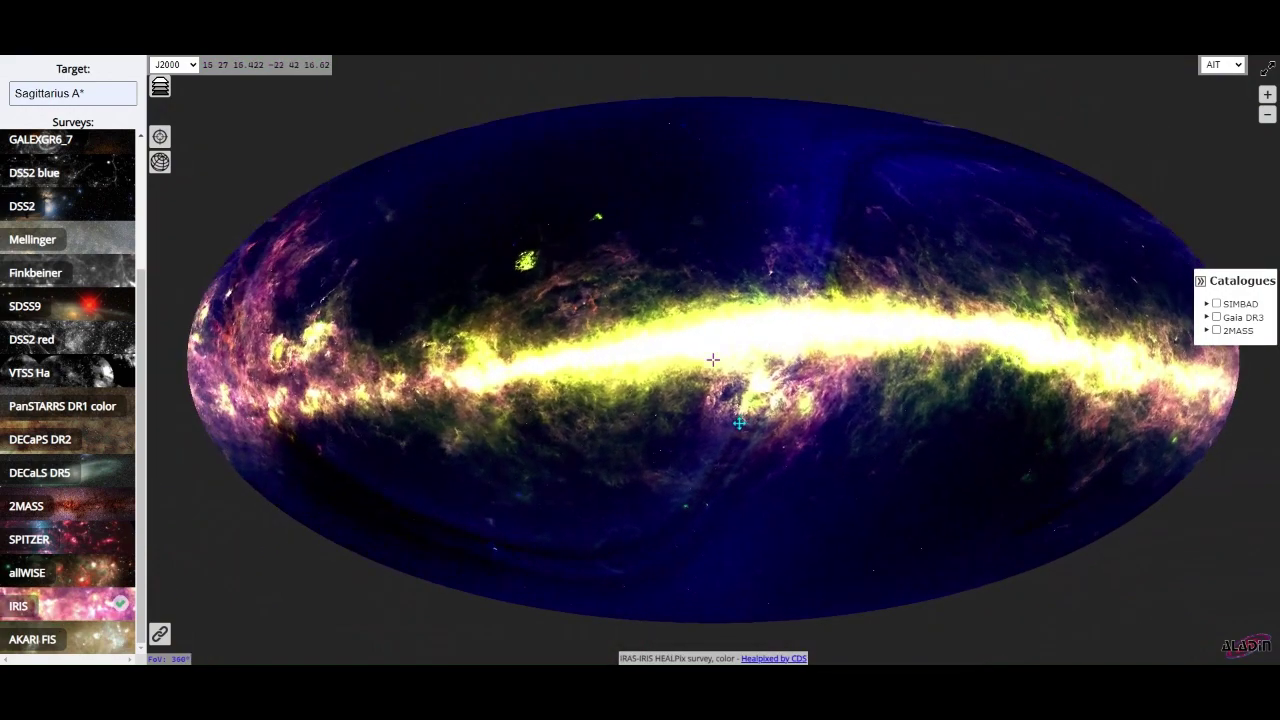
scroll(657, 422, "up", 2)
scroll(665, 440, "down", 3)
left_click_drag(674, 451, 763, 386)
scroll(786, 383, "up", 5)
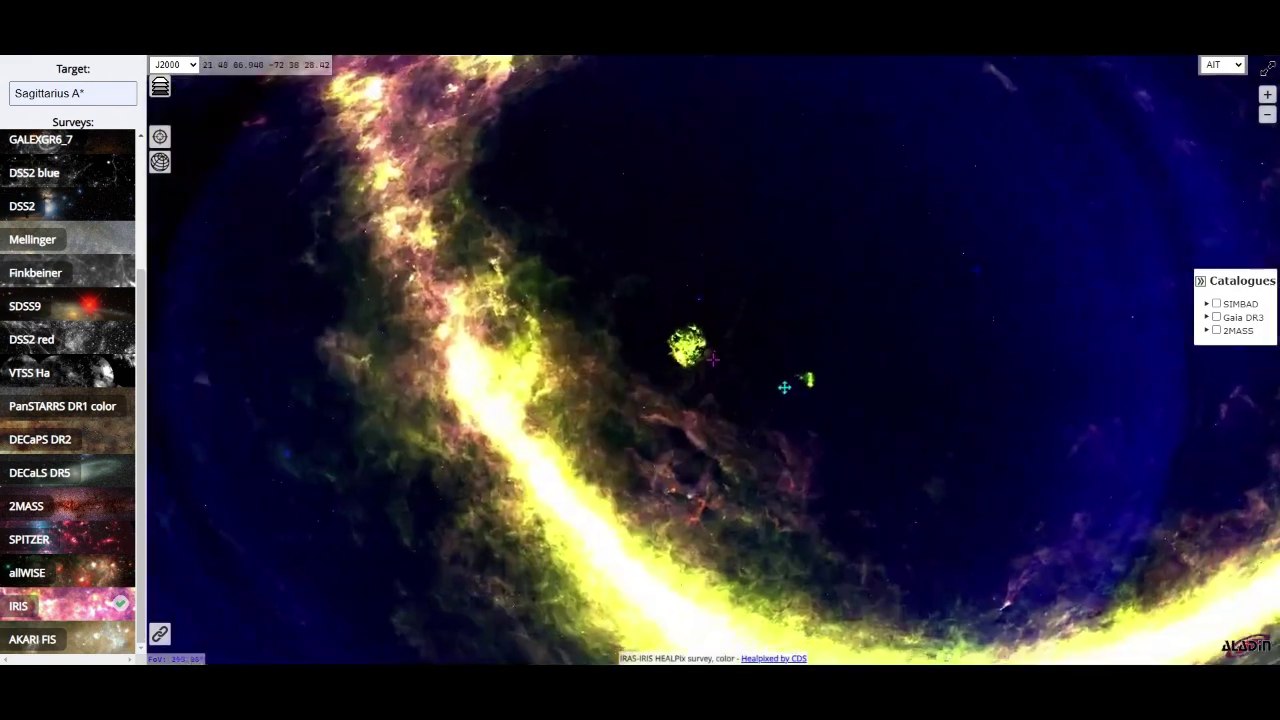
scroll(828, 414, "up", 2)
scroll(763, 470, "down", 5)
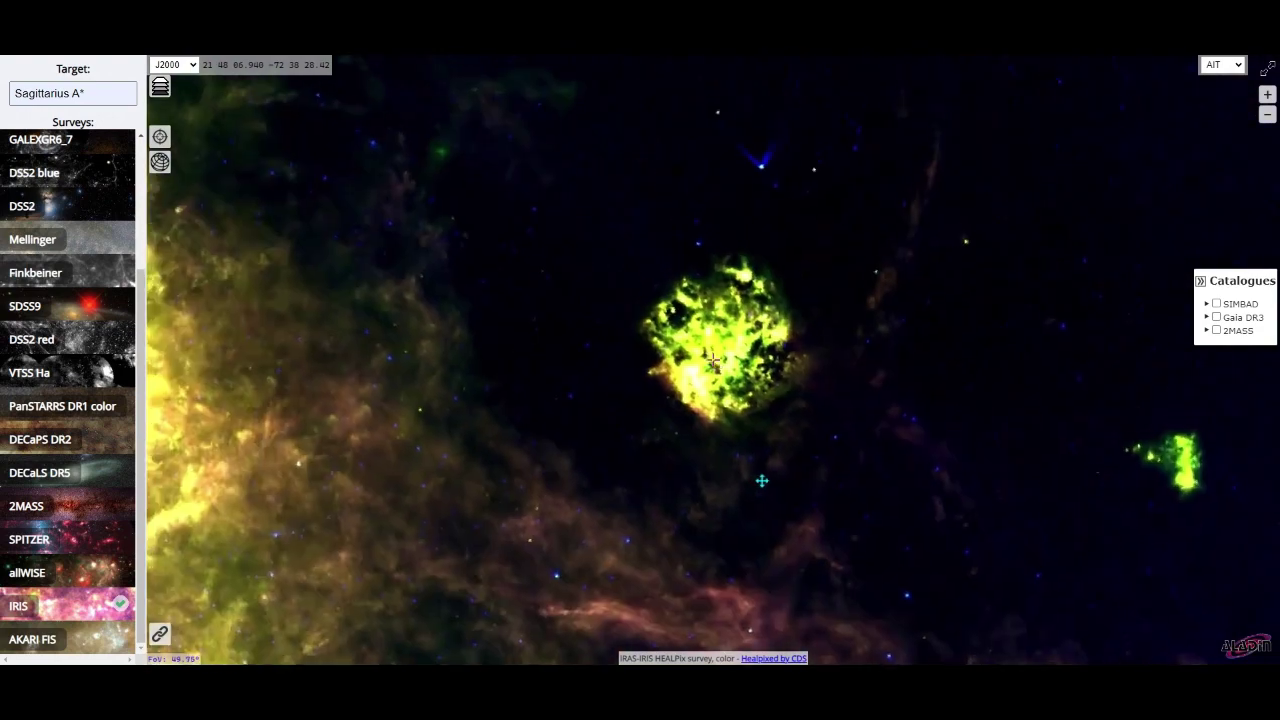
- Examine the faint blue region near RA 21 27, Dec -22 03 in IRIS, and zoom back out to the whole sky
scroll(737, 427, "down", 3)
left_click_drag(986, 460, 821, 279)
scroll(794, 389, "up", 5)
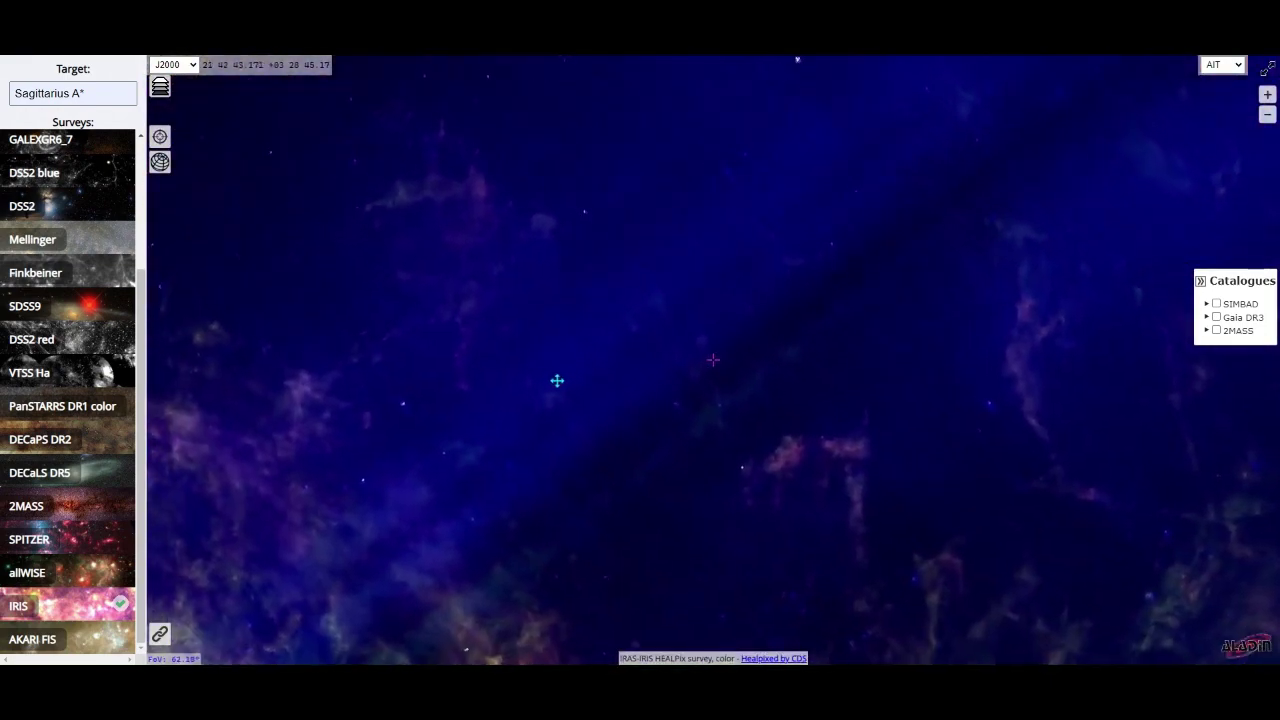
left_click_drag(554, 398, 666, 537)
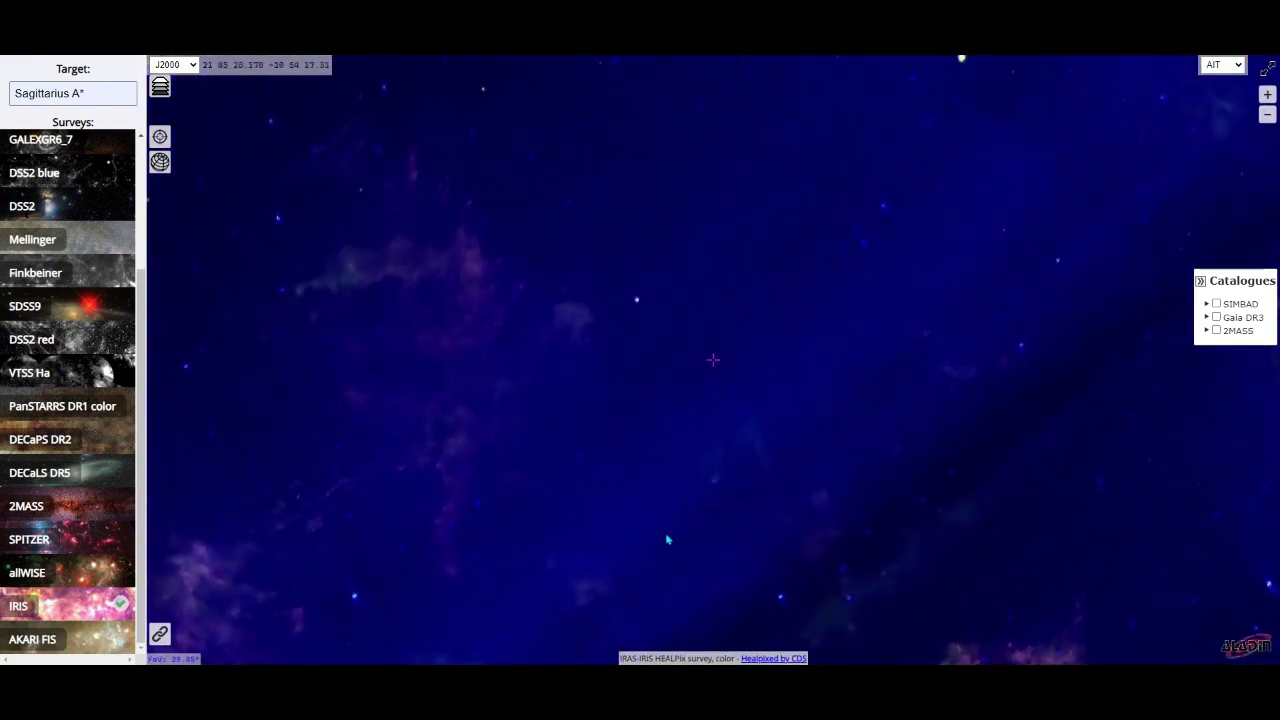
scroll(698, 447, "down", 1)
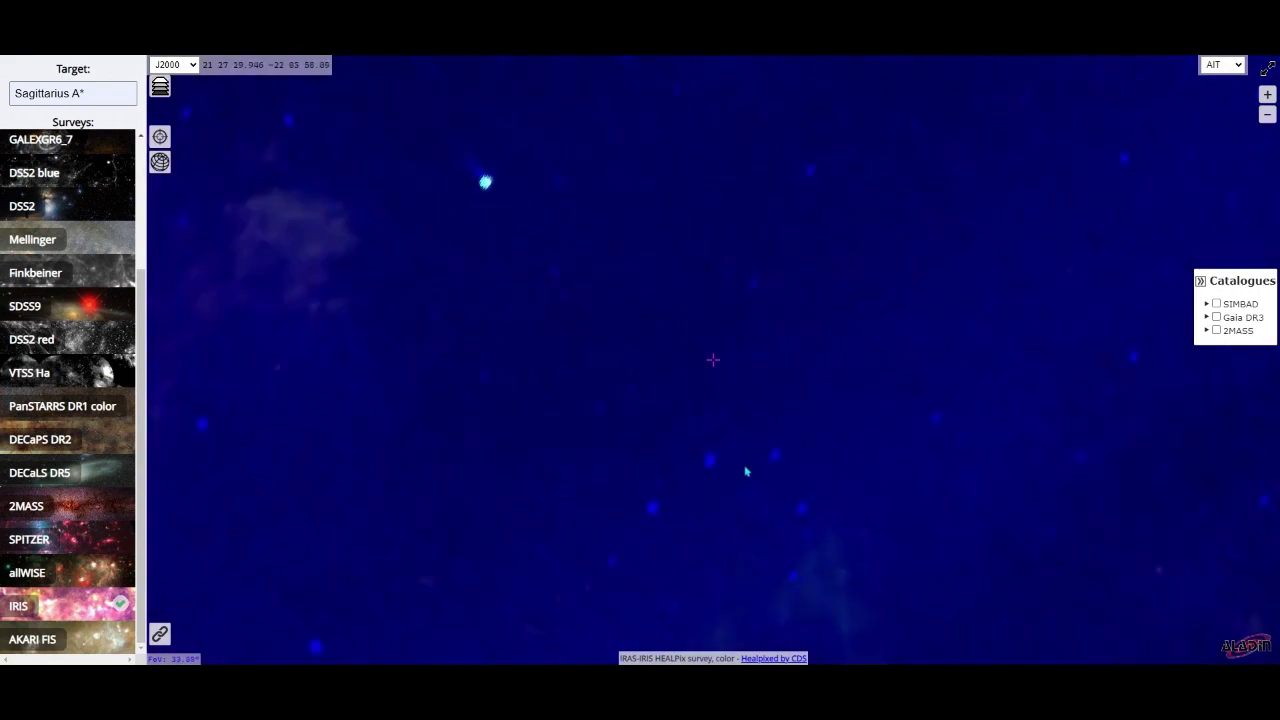
scroll(745, 471, "down", 8)
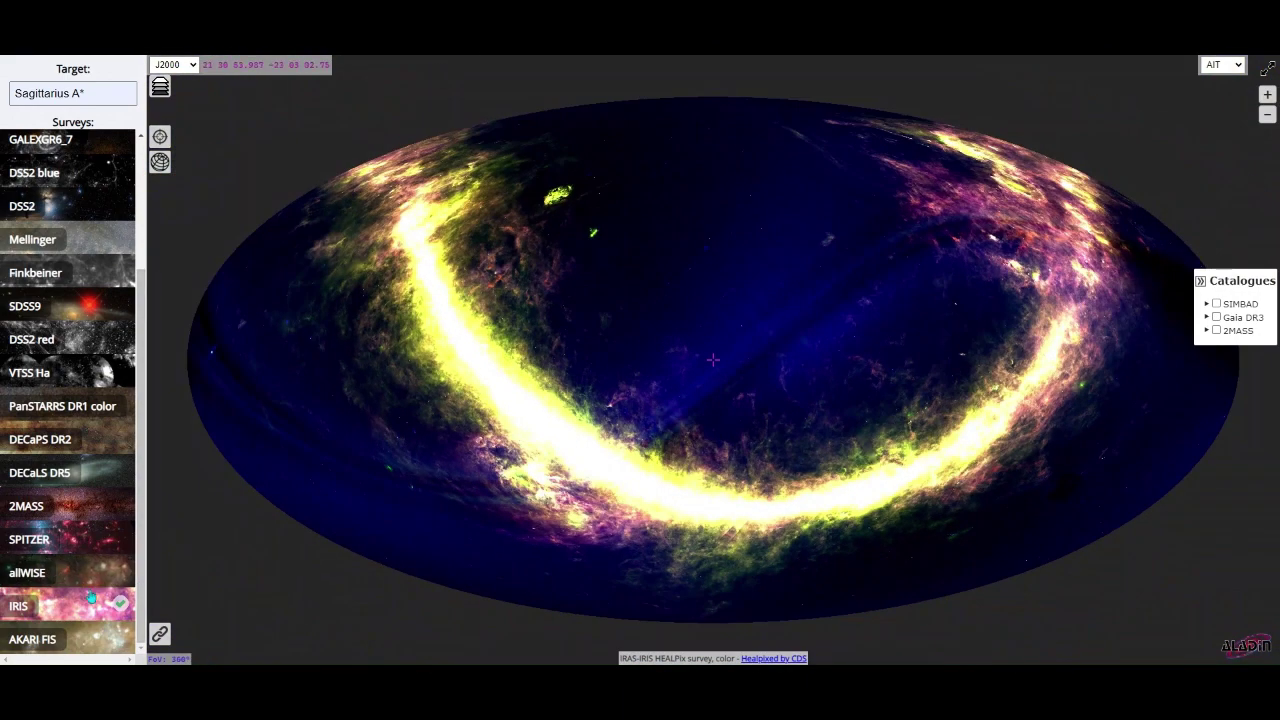
- Switch to the AKARI FIS survey and locate the small bright galaxy near RA 14 03, Dec +54 20
left_click_drag(369, 431, 445, 389)
left_click_drag(659, 431, 910, 350)
left_click_drag(260, 486, 788, 410)
scroll(890, 345, "up", 3)
scroll(788, 410, "up", 6)
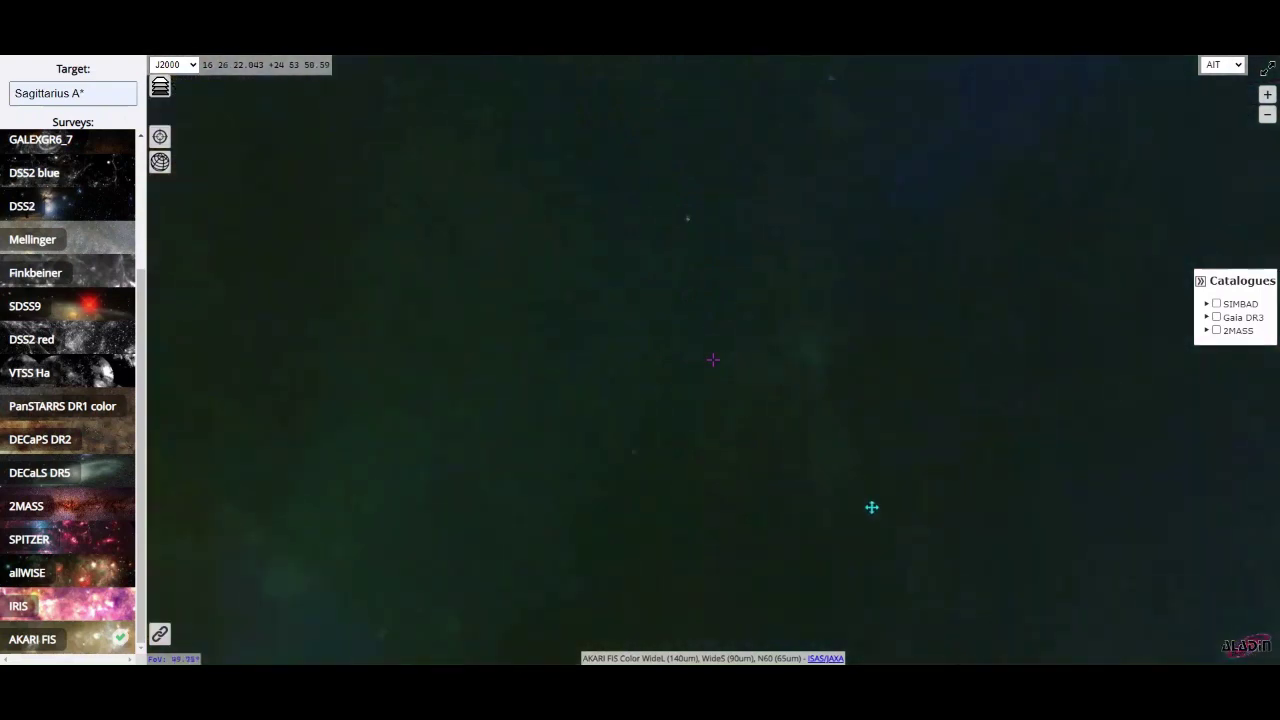
left_click_drag(874, 391, 890, 491)
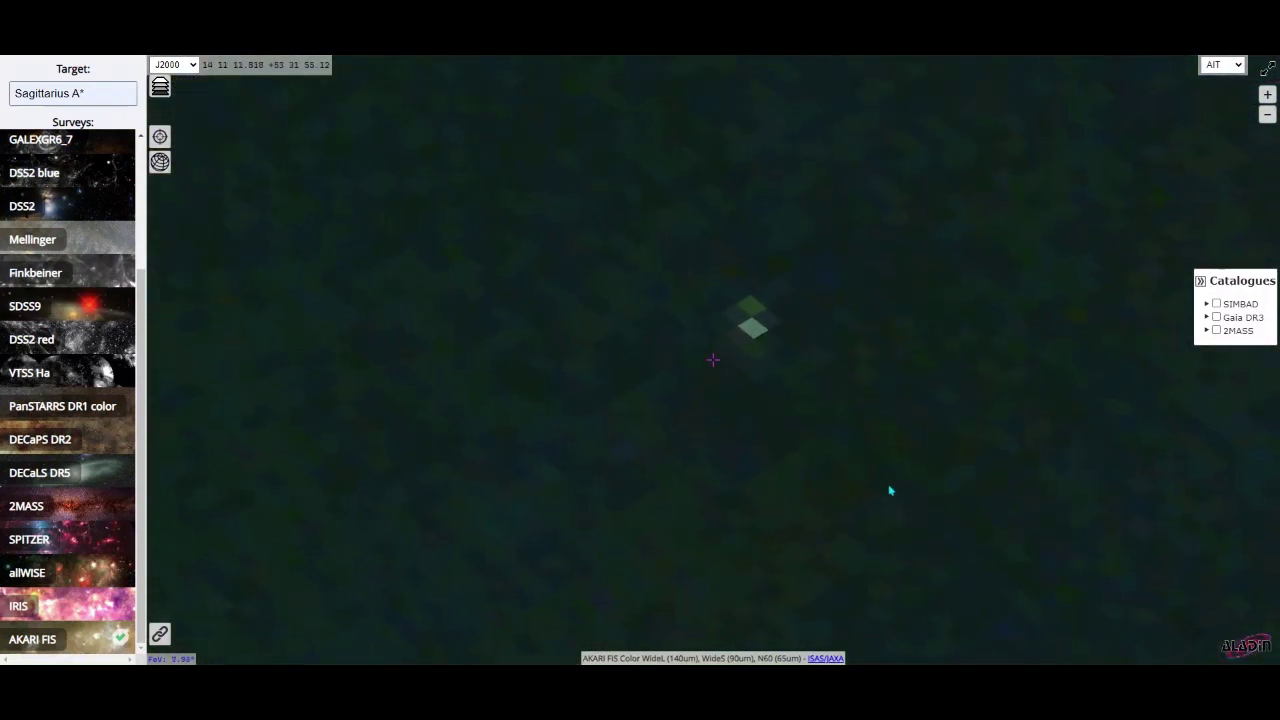
scroll(876, 330, "up", 4)
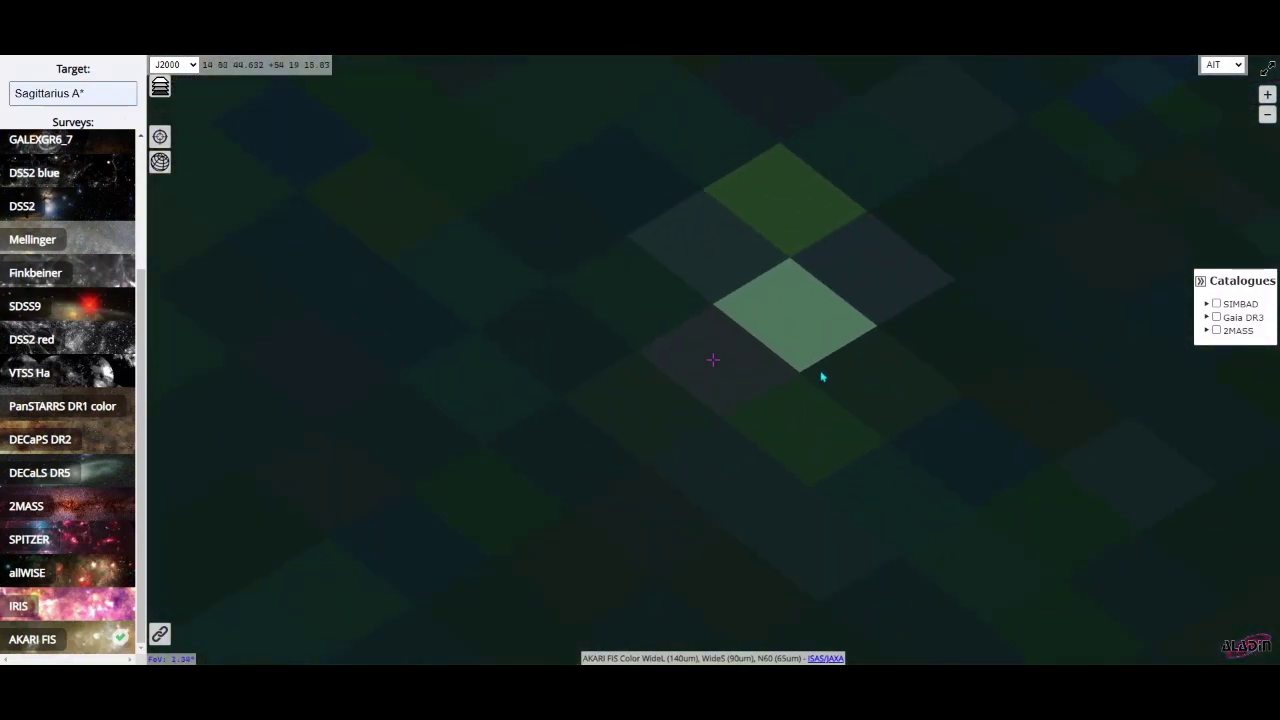
scroll(806, 387, "down", 5)
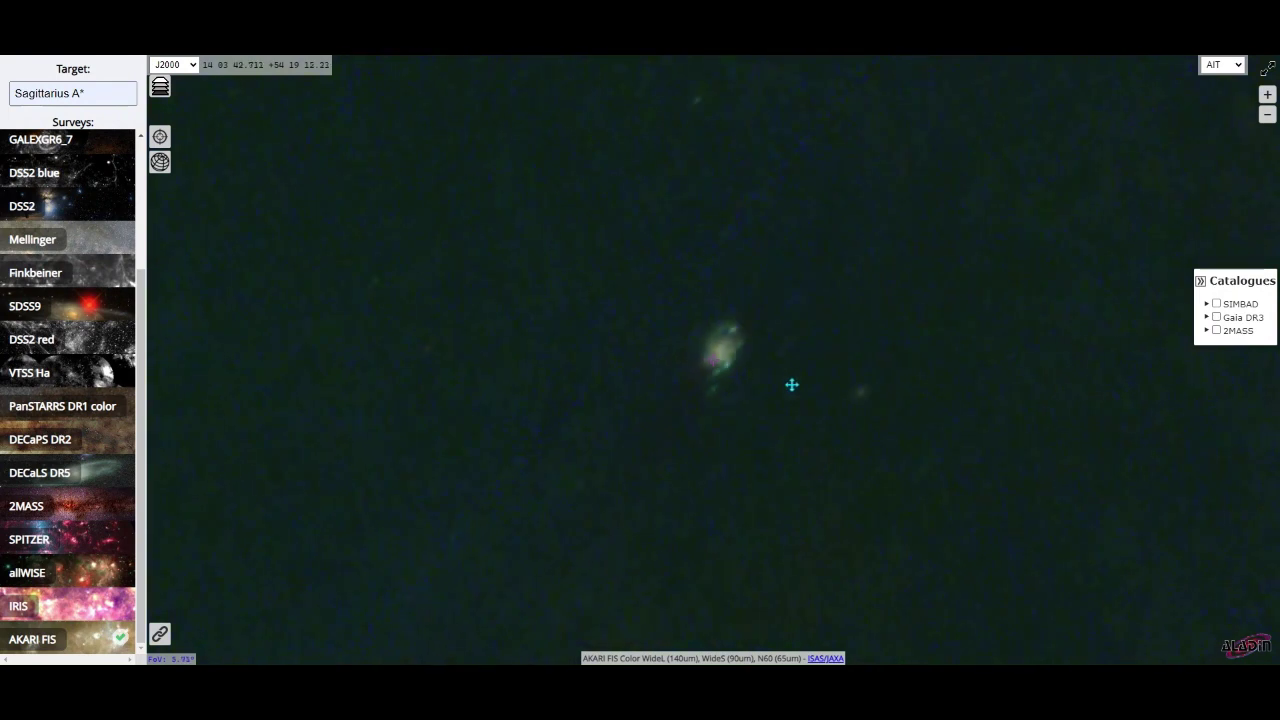
- Overlay the SIMBAD catalogue on the small galaxy and inspect the source data at its center
scroll(785, 379, "up", 6)
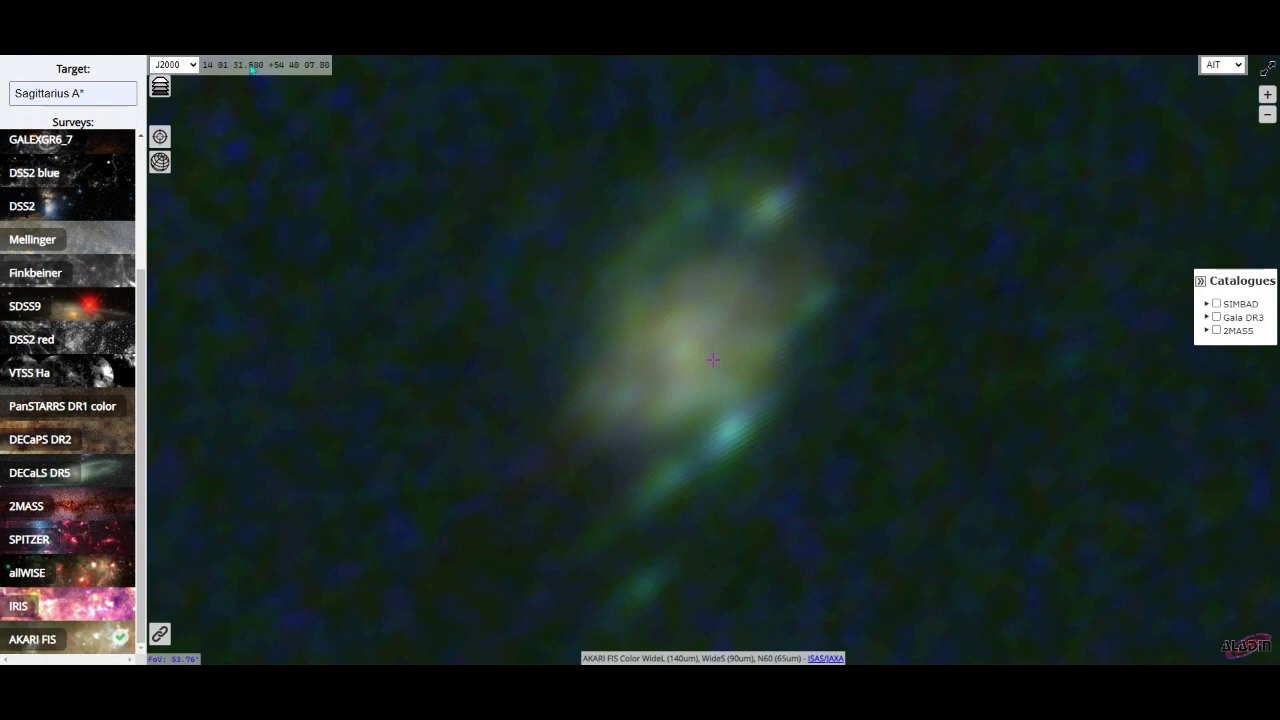
scroll(629, 277, "down", 5)
scroll(636, 268, "up", 6)
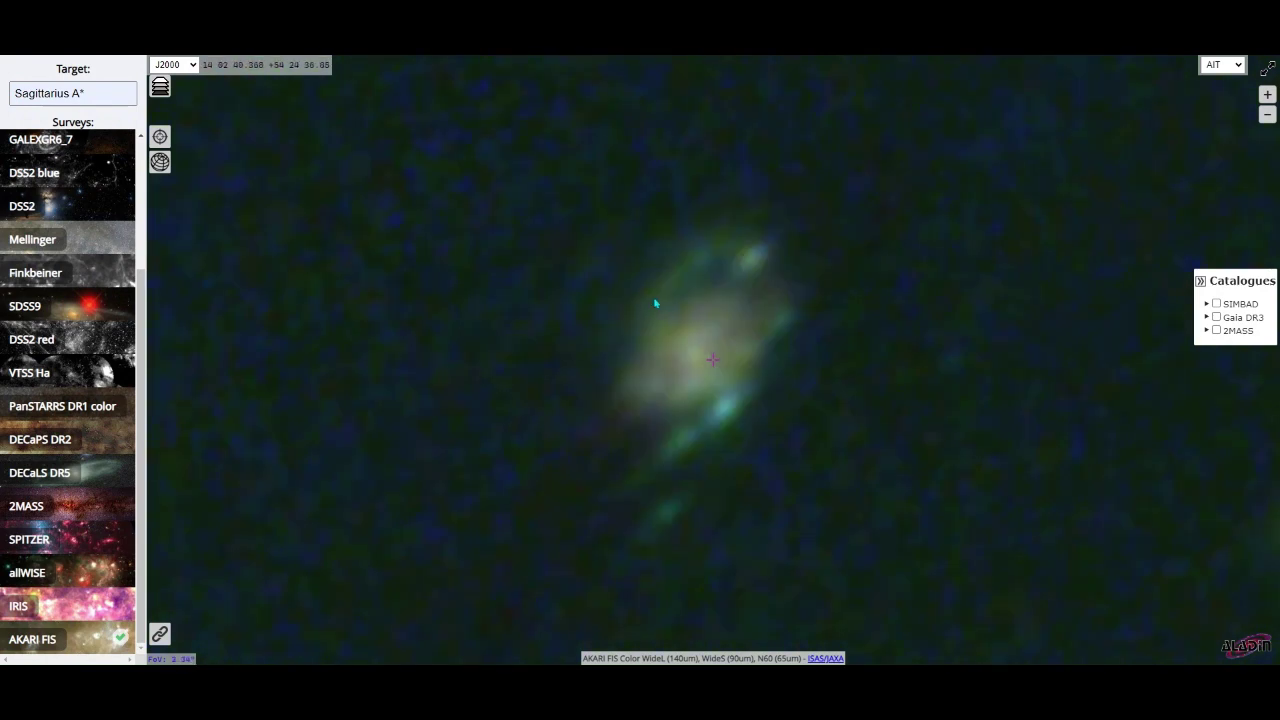
left_click(686, 356)
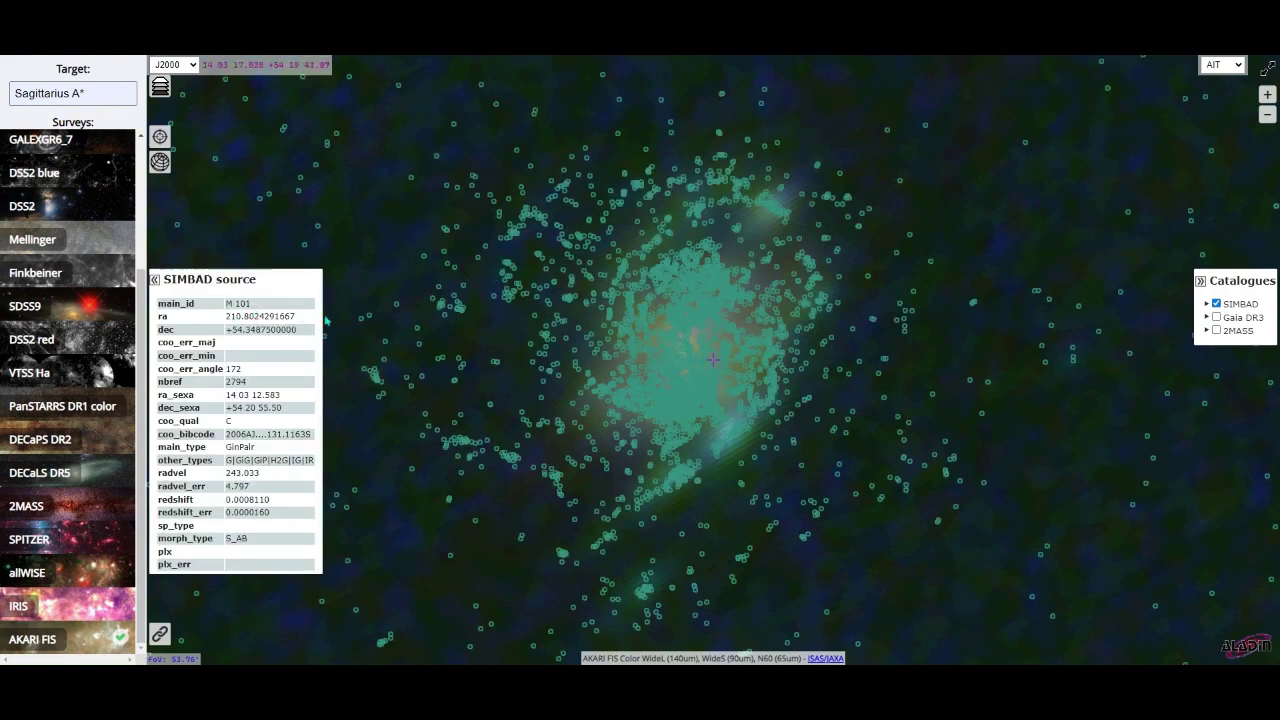
- Examine how the SIMBAD sources spread around M 101 and across the sky, and hide the catalogue
scroll(1010, 338, "down", 11)
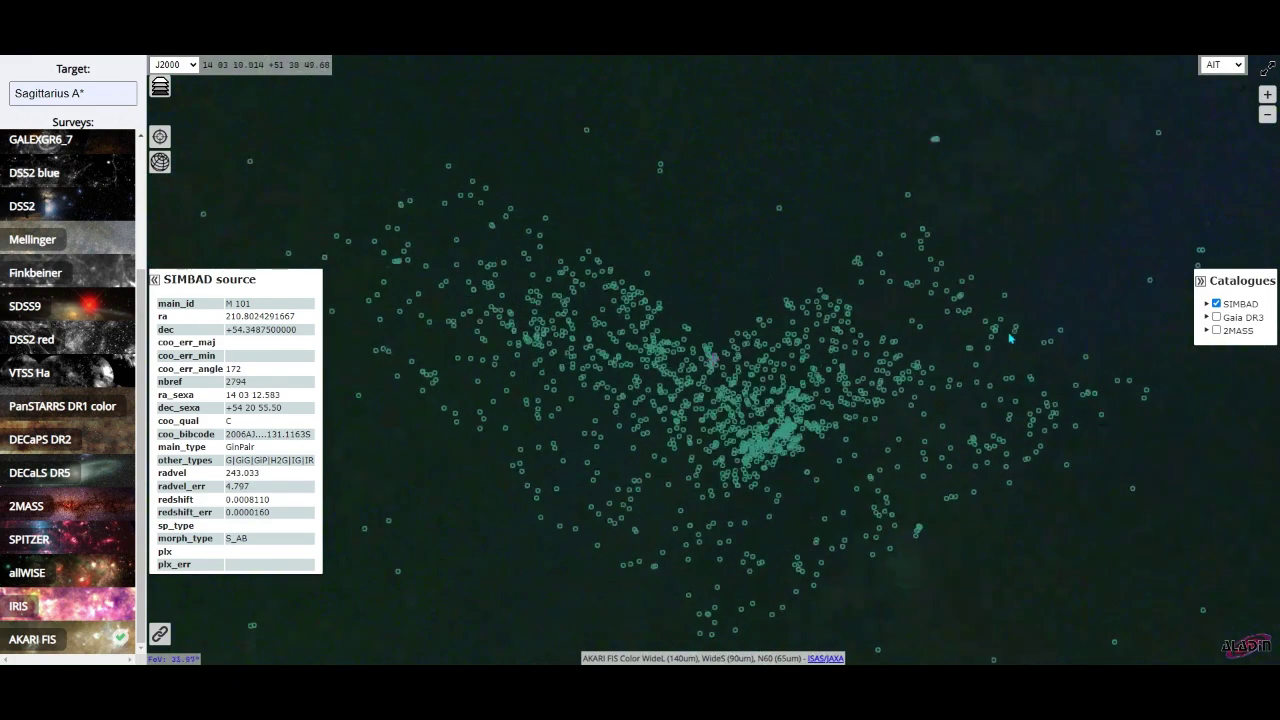
scroll(1010, 338, "down", 8)
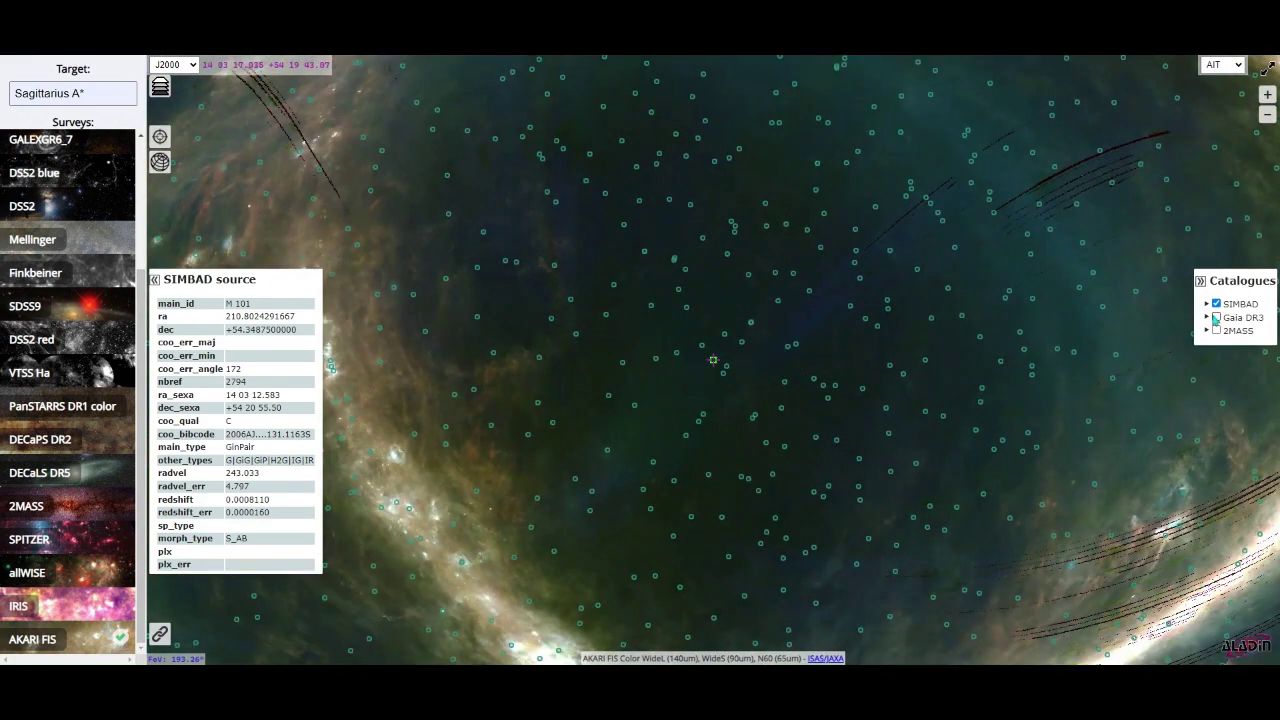
left_click(1216, 305)
- Examine M 101 in AKARI FIS without the catalogue overlay, and zoom back out to the whole sky
scroll(1020, 383, "up", 5)
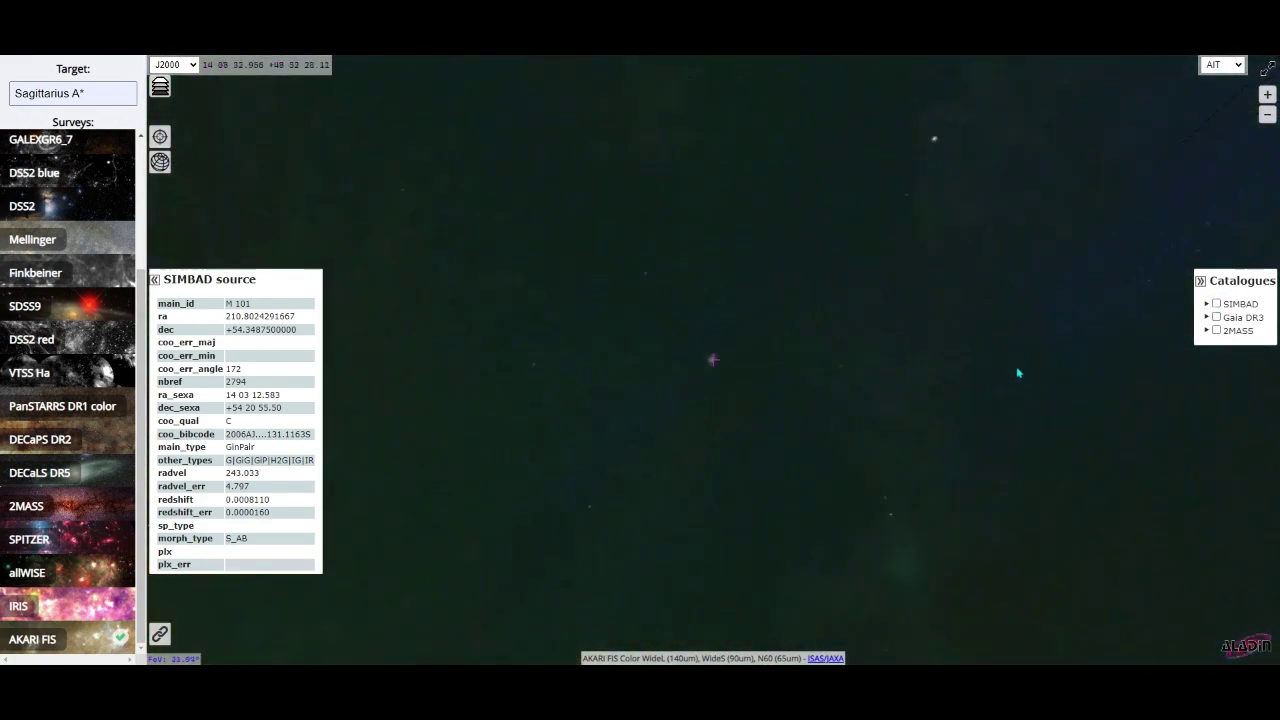
scroll(1016, 366, "down", 6)
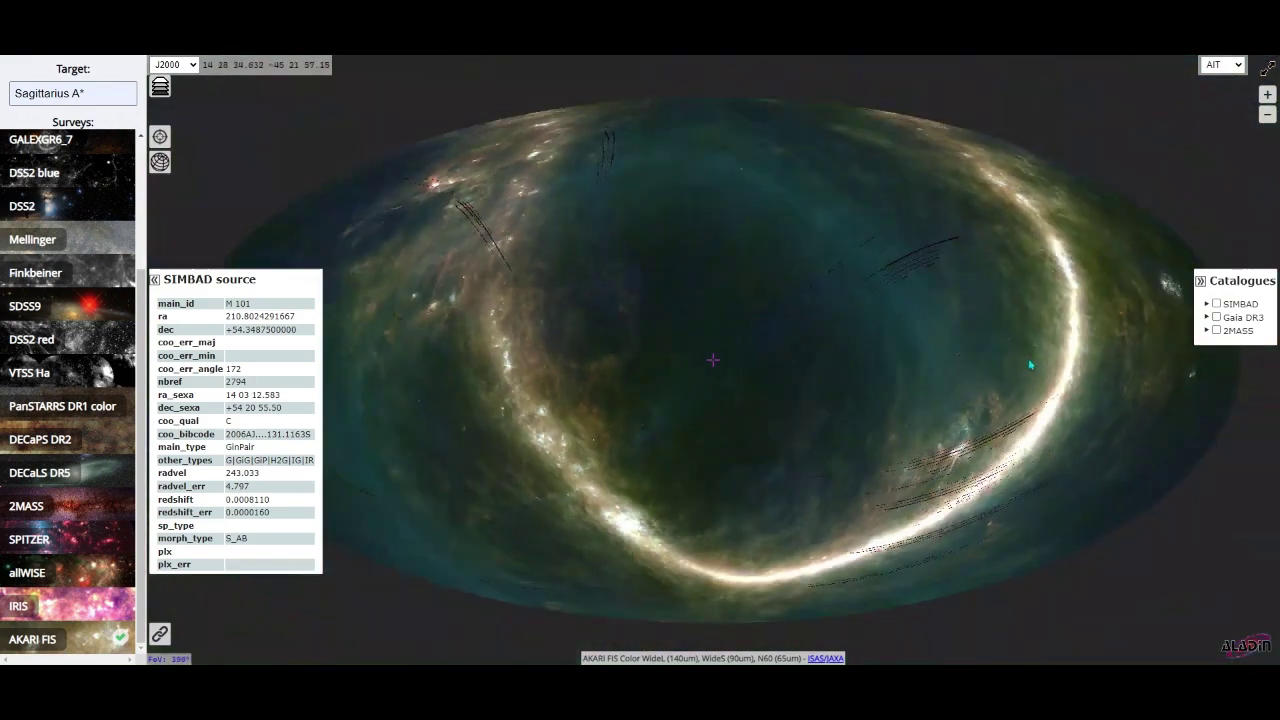
scroll(1028, 358, "up", 2)
scroll(1030, 365, "up", 5)
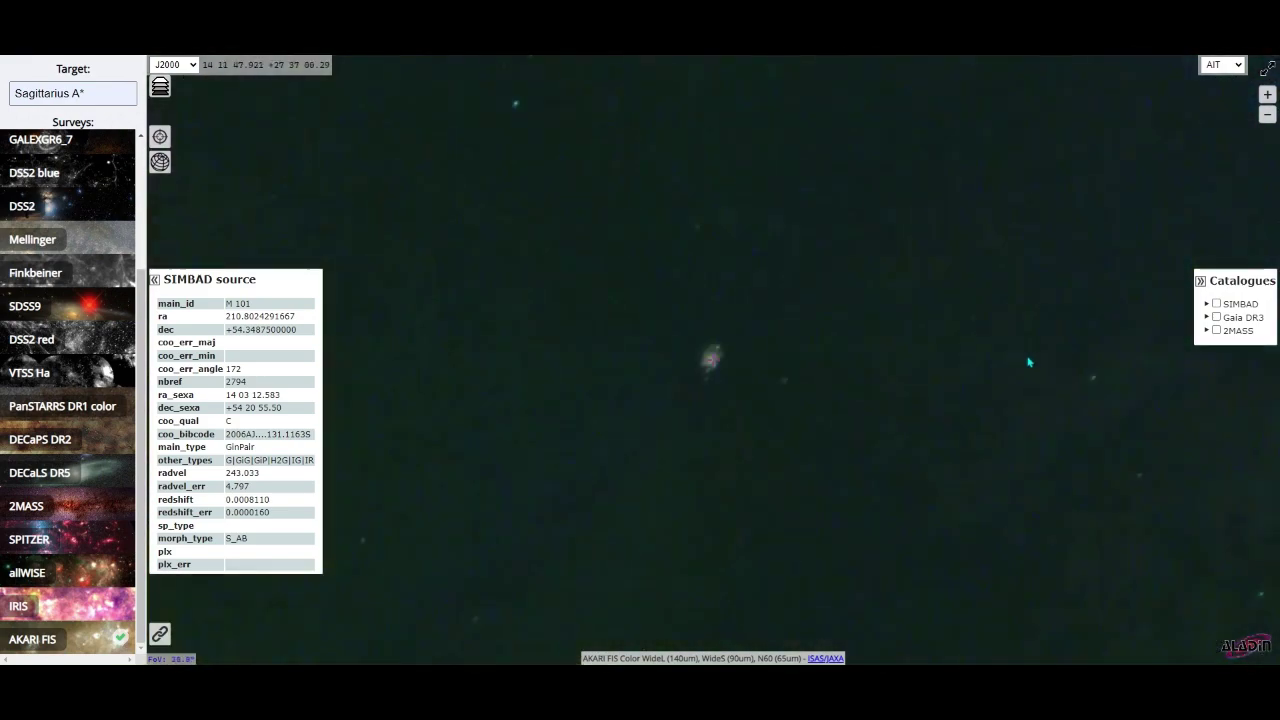
scroll(1020, 364, "up", 3)
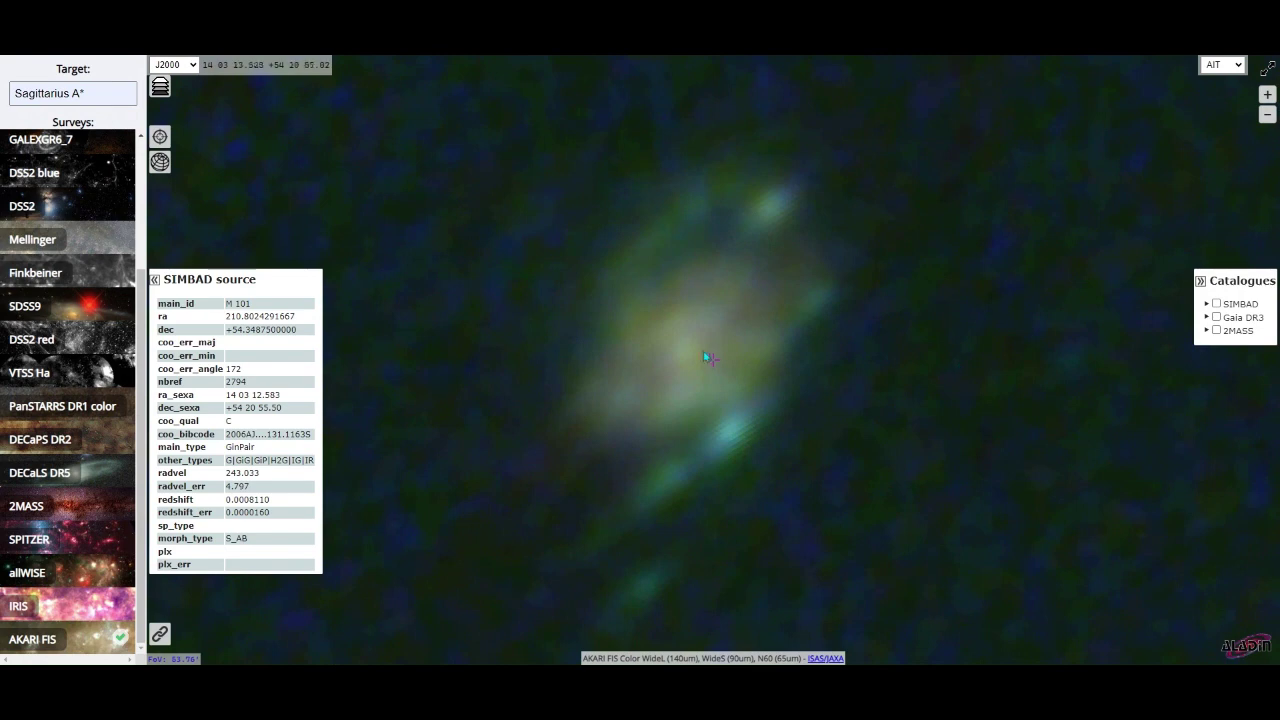
scroll(688, 359, "down", 3)
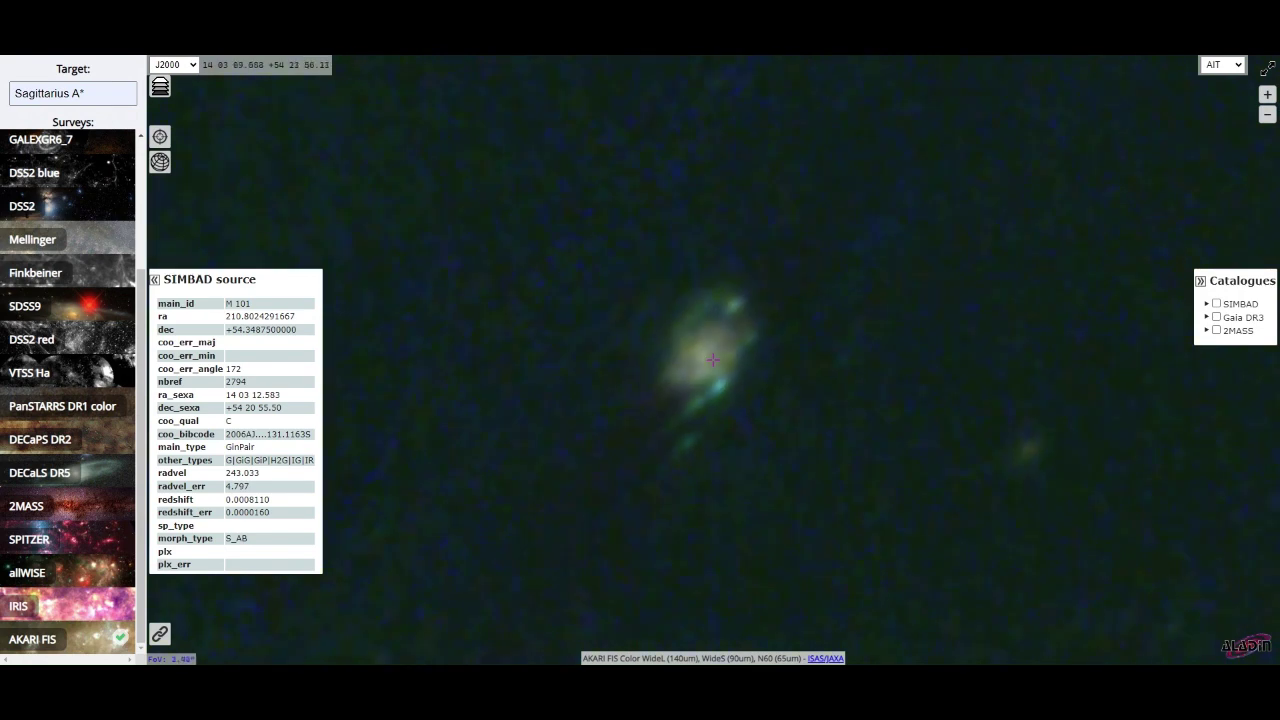
scroll(666, 367, "down", 3)
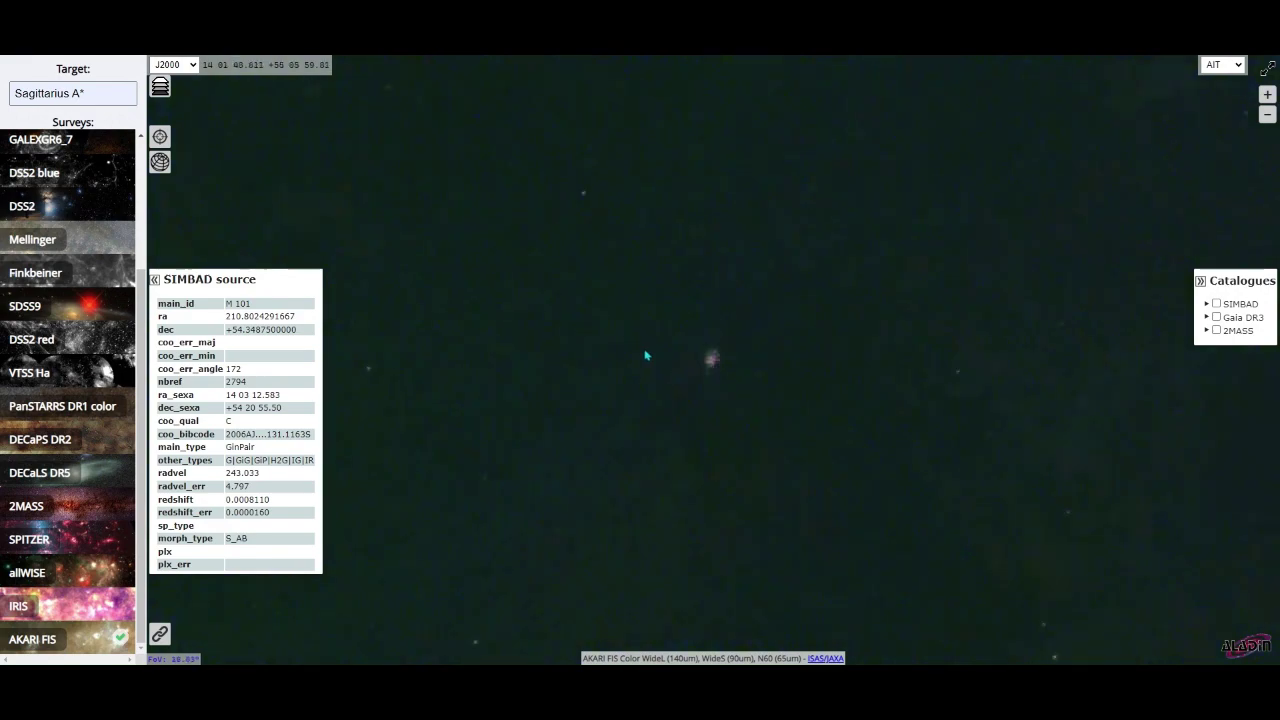
scroll(645, 355, "down", 5)
scroll(660, 342, "down", 5)
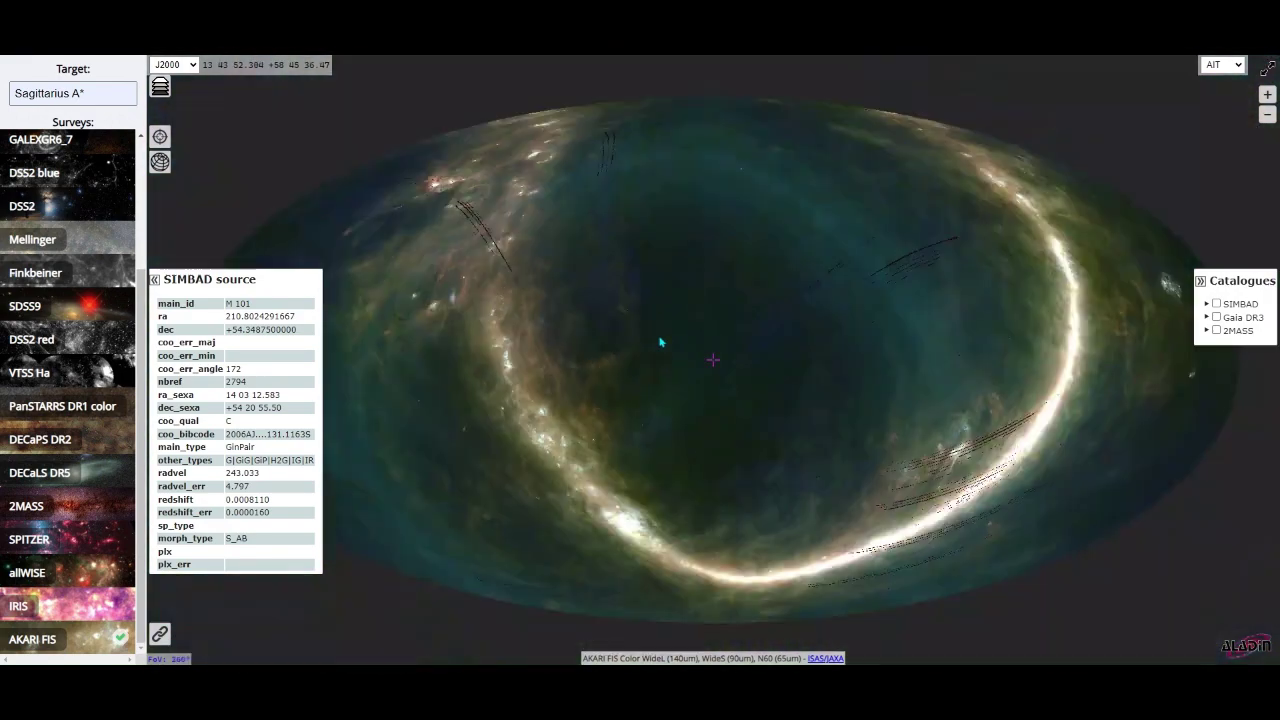